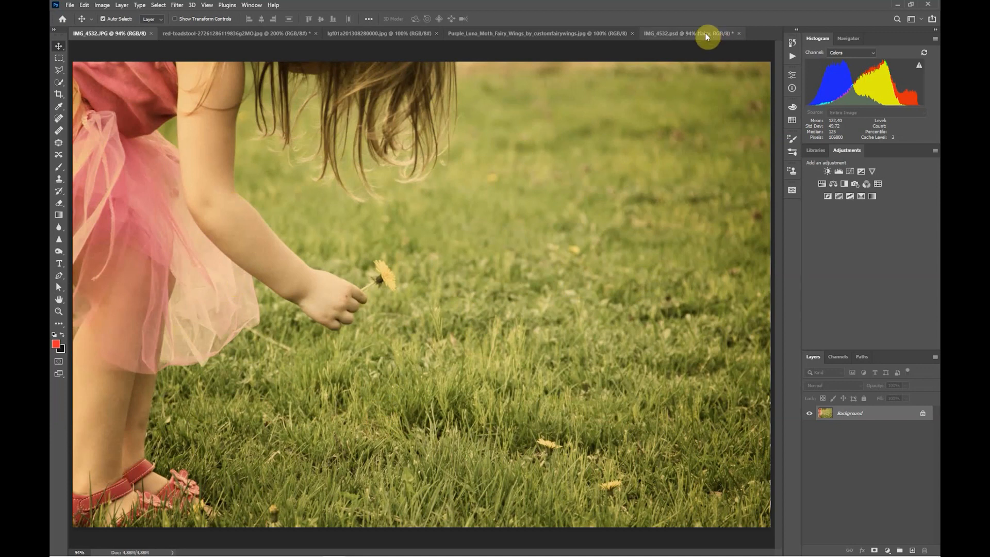
Step: Review the layers of the finished IMG_4532.psd composite, and close that document without saving its changes
{"action": "left_click", "coordinate": [689, 33]}
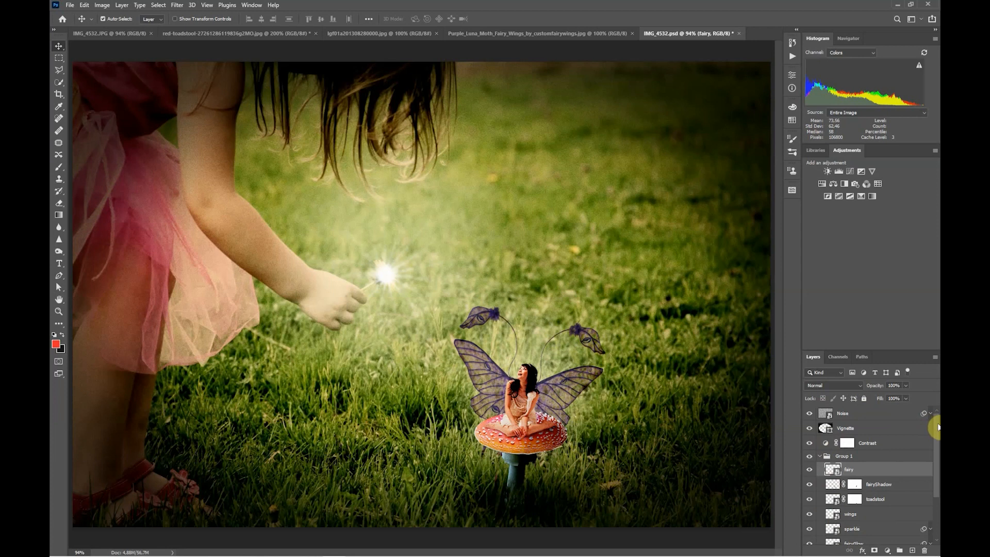
{"action": "left_click_drag", "start_coordinate": [936, 432], "coordinate": [936, 479]}
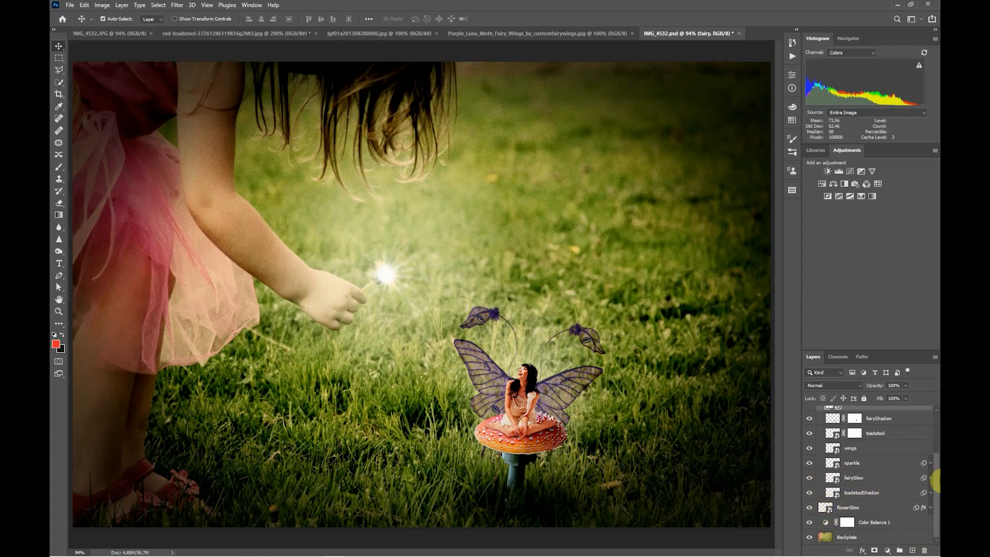
{"action": "left_click_drag", "start_coordinate": [937, 474], "coordinate": [935, 420]}
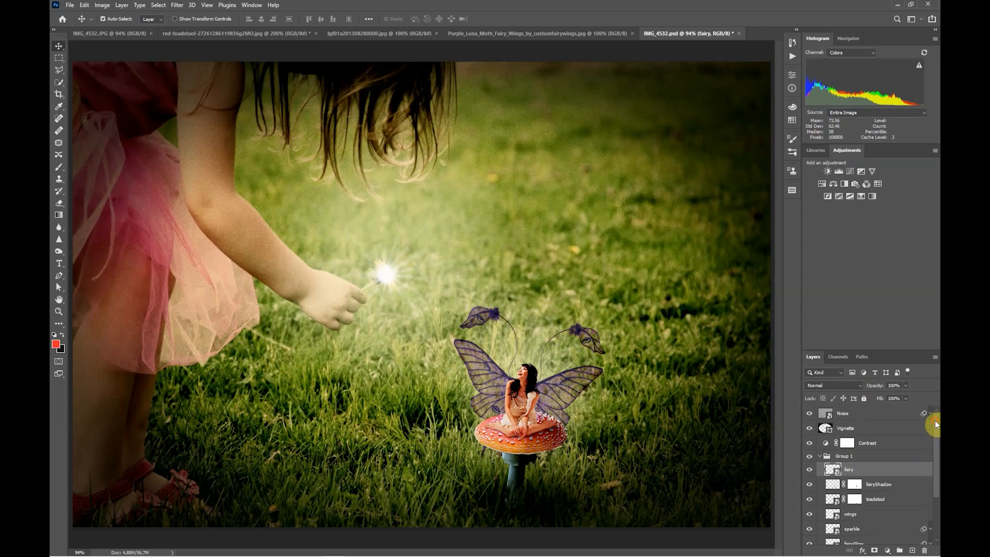
{"action": "left_click", "coordinate": [862, 413]}
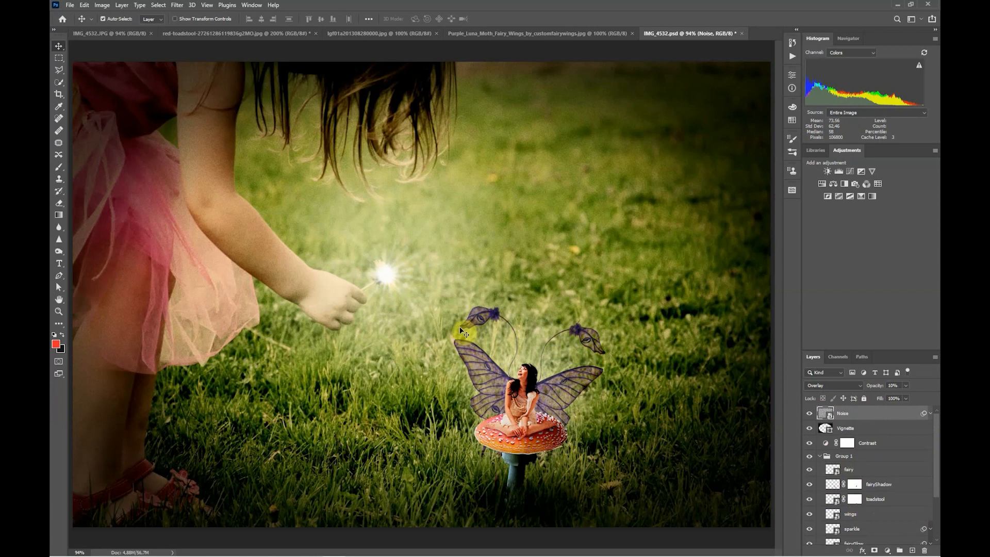
{"action": "left_click", "coordinate": [744, 34]}
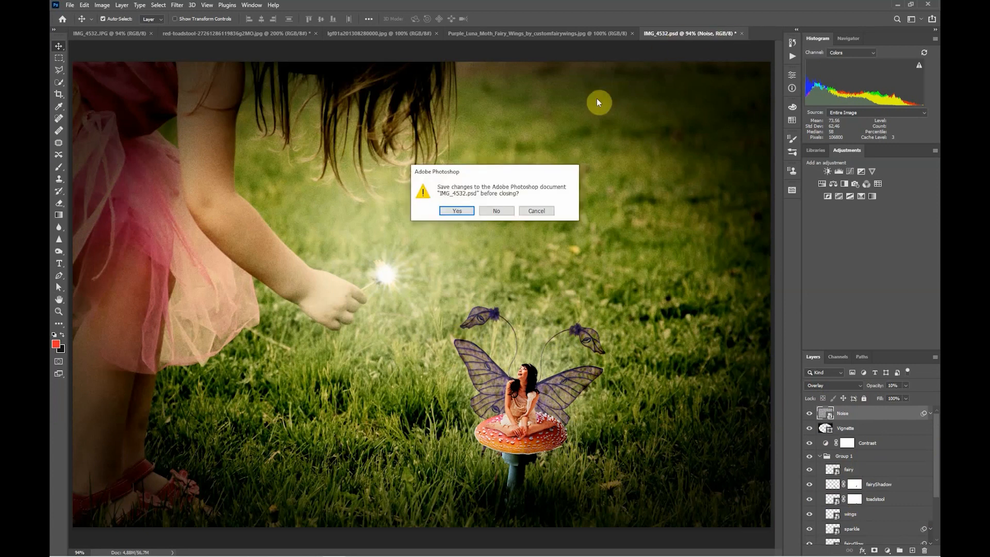
{"action": "left_click", "coordinate": [492, 212]}
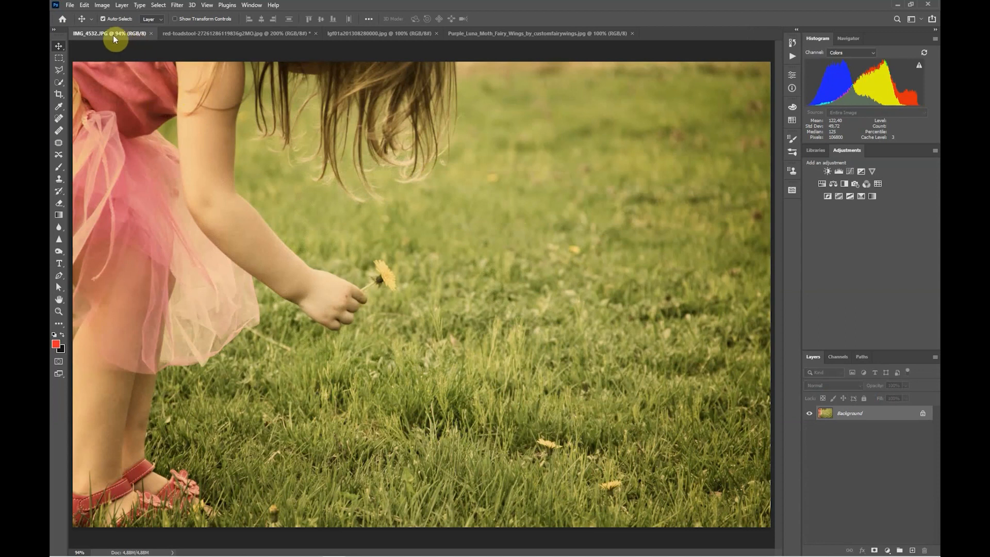
Step: Look through the toadstool, tgf01a201308280000.jpg and fairy wings source images, and return to the photo of the girl
{"action": "left_click", "coordinate": [289, 36]}
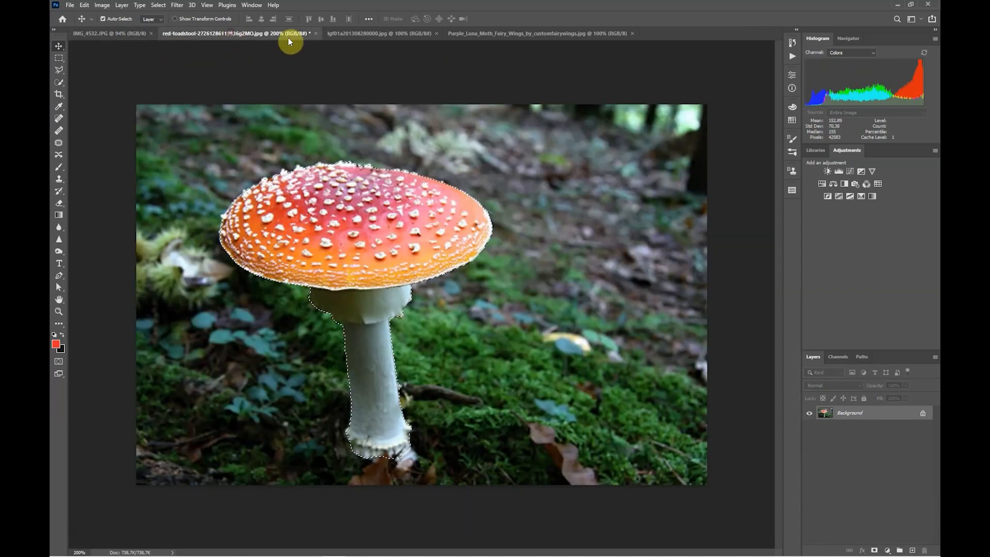
{"action": "left_click", "coordinate": [366, 33]}
{"action": "left_click", "coordinate": [469, 34]}
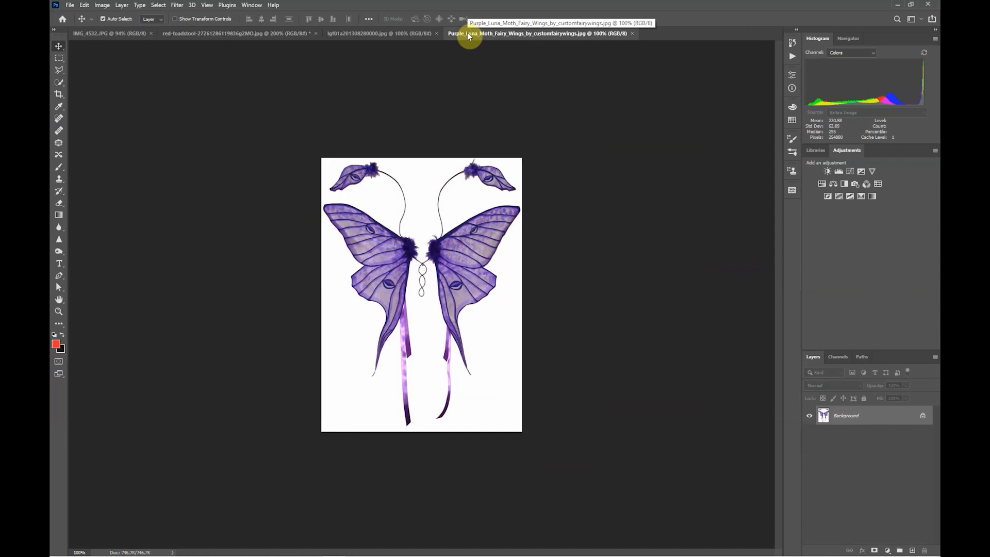
{"action": "left_click", "coordinate": [99, 33]}
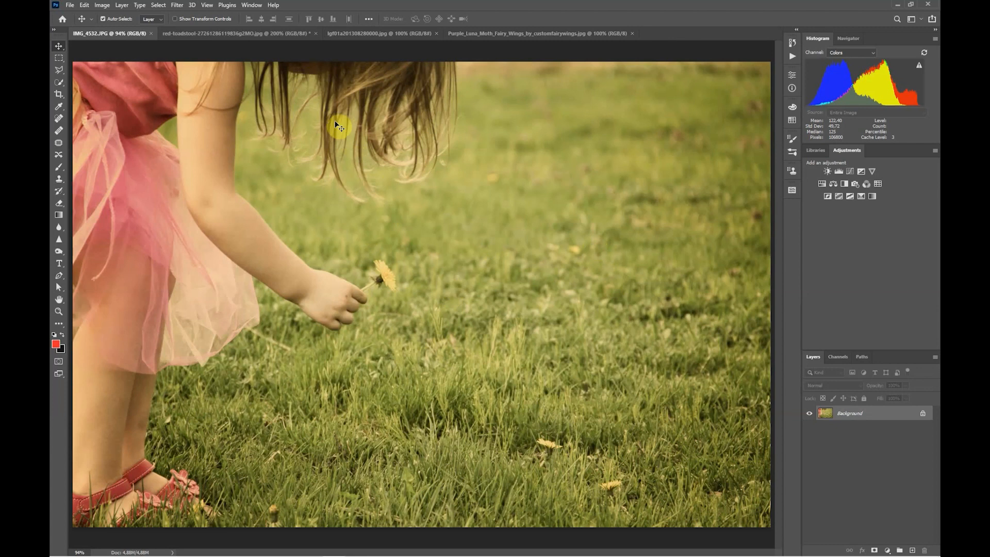
Step: Clear the existing selection around the mushroom in the red toadstool image
{"action": "left_click", "coordinate": [207, 34]}
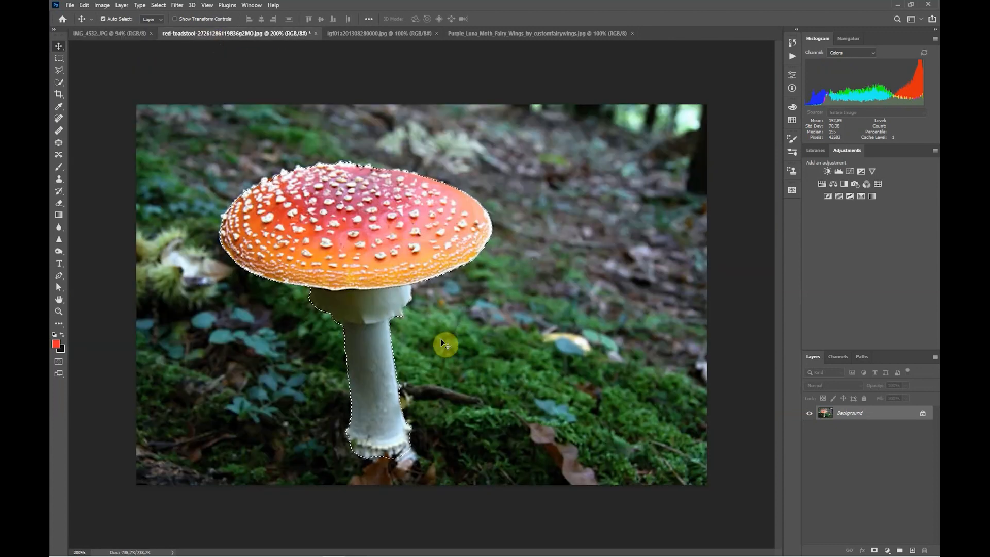
{"action": "key", "text": "ctrl+d"}
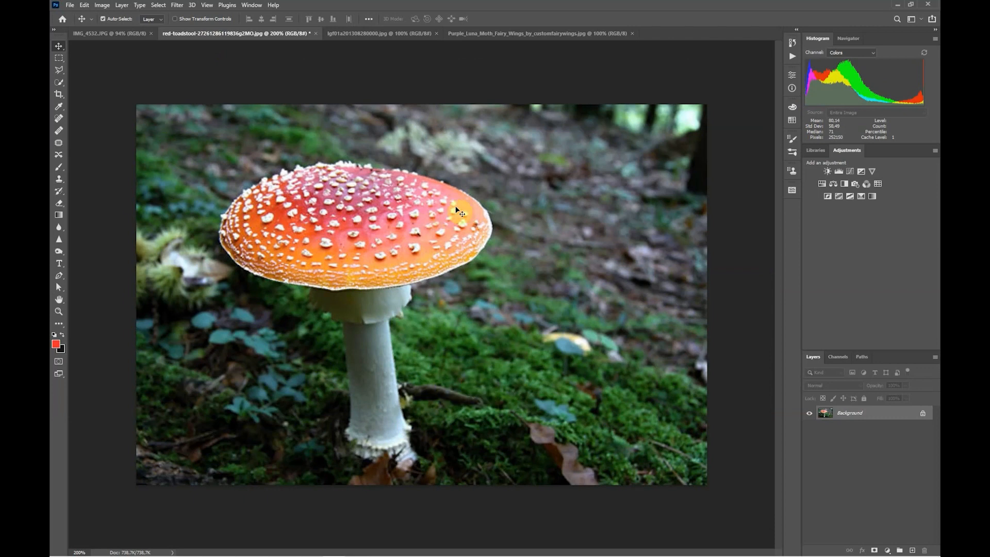
{"action": "left_click", "coordinate": [95, 35]}
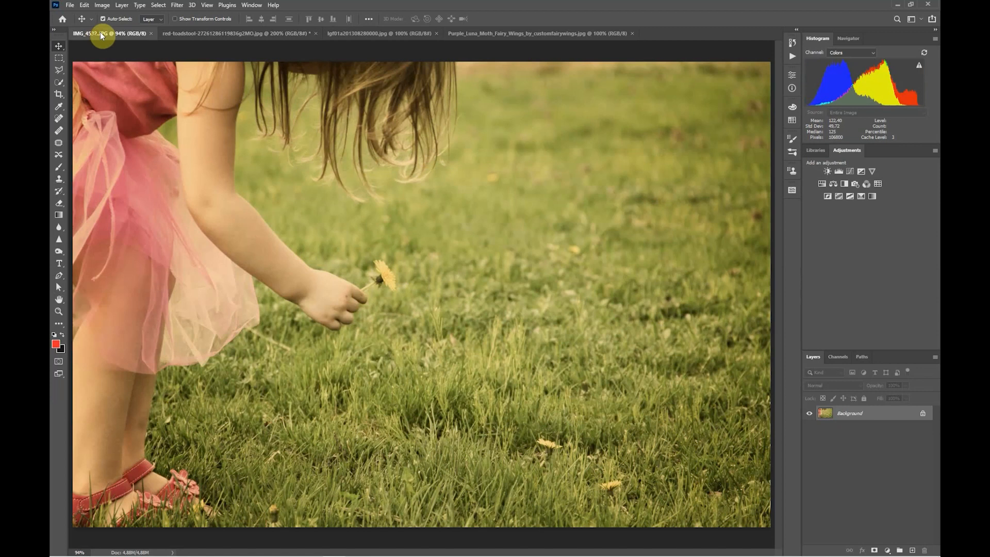
{"action": "left_click", "coordinate": [240, 38]}
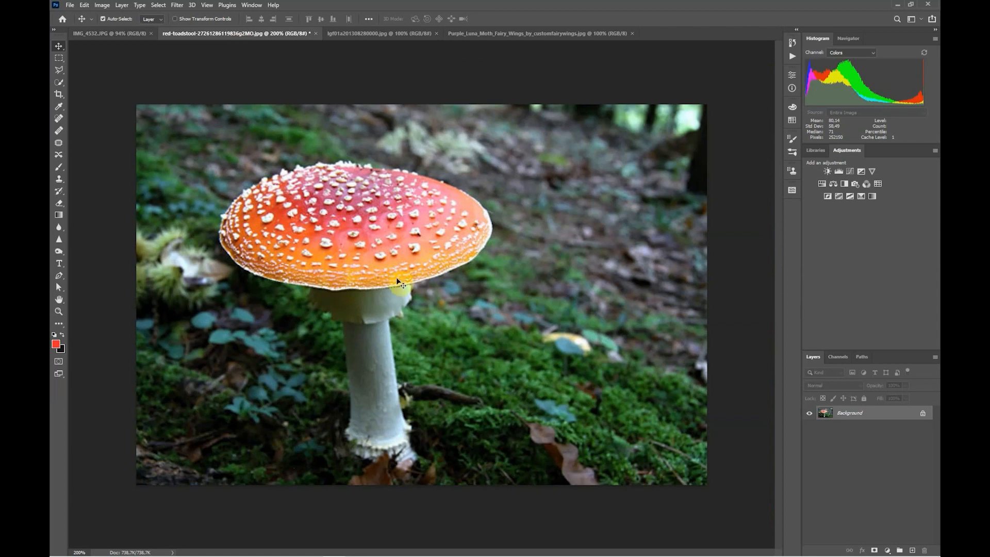
Step: Select the whole toadstool, cap and stem, with the Quick Selection tool in add-to-selection mode
{"action": "left_click", "coordinate": [59, 87]}
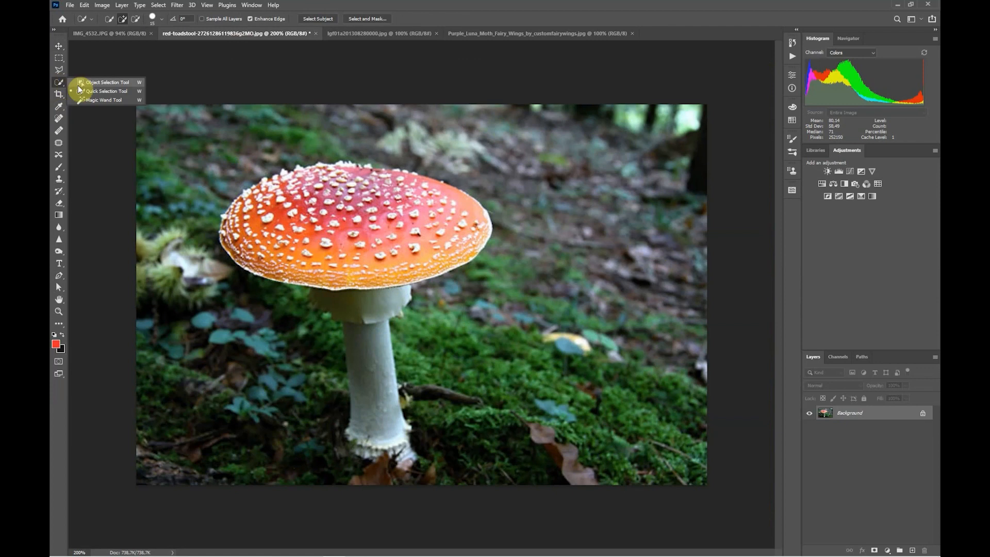
{"action": "left_click", "coordinate": [106, 91]}
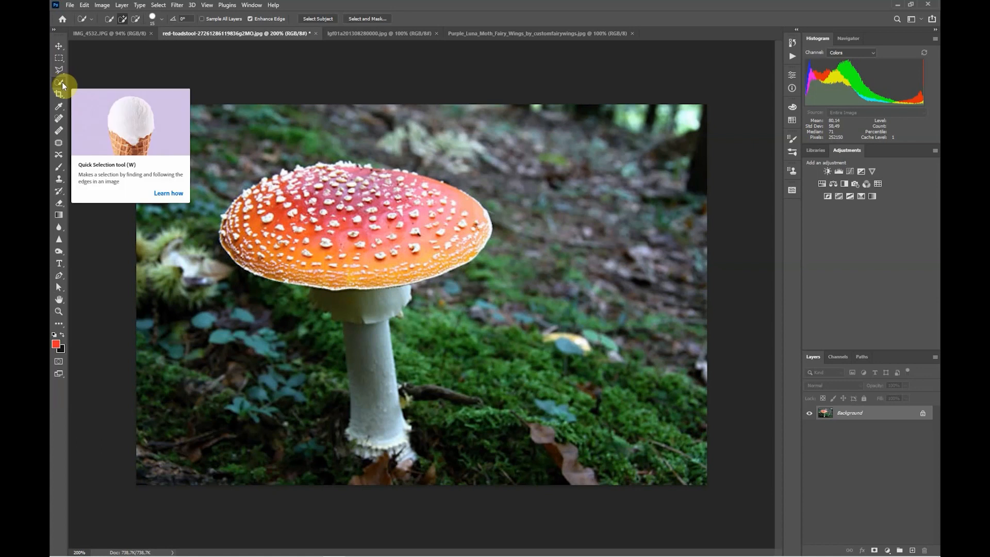
{"action": "left_click", "coordinate": [123, 22]}
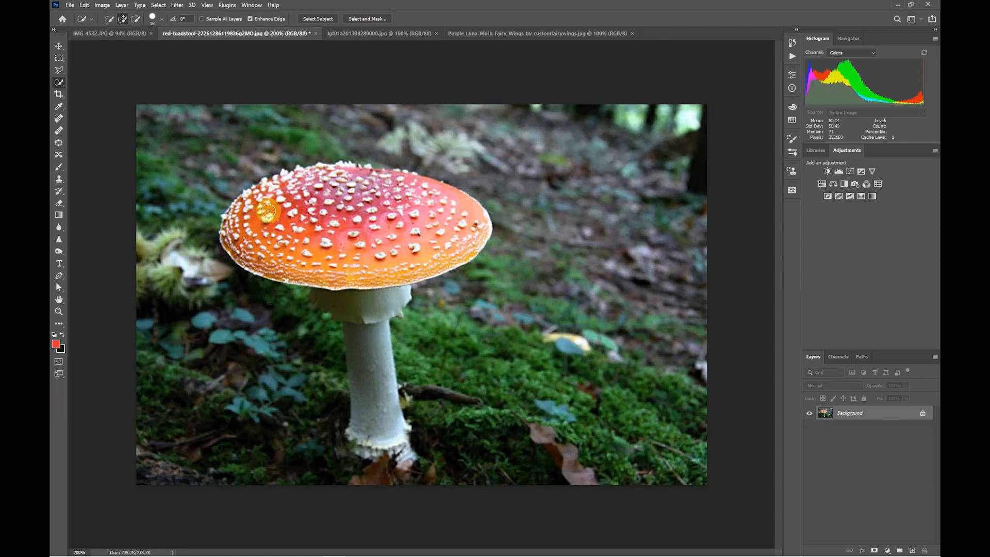
{"action": "mouse_move", "coordinate": [268, 211]}
{"action": "left_mouse_down"}
{"action": "mouse_move", "coordinate": [295, 186]}
{"action": "mouse_move", "coordinate": [358, 183]}
{"action": "mouse_move", "coordinate": [429, 200]}
{"action": "mouse_move", "coordinate": [419, 236]}
{"action": "mouse_move", "coordinate": [402, 239]}
{"action": "mouse_move", "coordinate": [366, 205]}
{"action": "mouse_move", "coordinate": [336, 195]}
{"action": "mouse_move", "coordinate": [285, 217]}
{"action": "mouse_move", "coordinate": [249, 209]}
{"action": "mouse_move", "coordinate": [243, 218]}
{"action": "mouse_move", "coordinate": [252, 248]}
{"action": "mouse_move", "coordinate": [316, 261]}
{"action": "mouse_move", "coordinate": [354, 290]}
{"action": "mouse_move", "coordinate": [373, 347]}
{"action": "mouse_move", "coordinate": [371, 436]}
{"action": "mouse_move", "coordinate": [360, 350]}
{"action": "mouse_move", "coordinate": [376, 280]}
{"action": "left_mouse_up"}
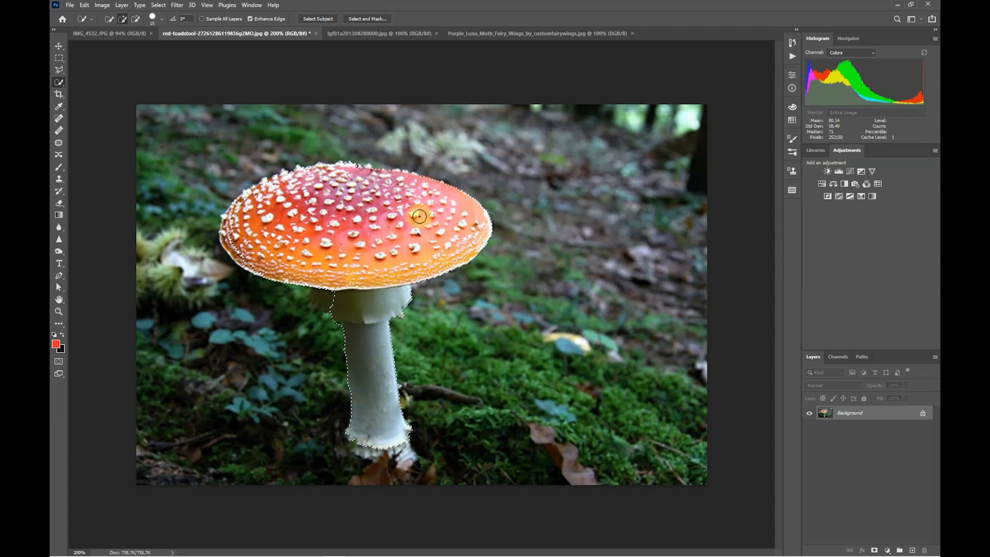
{"action": "mouse_move", "coordinate": [419, 216]}
{"action": "left_mouse_down"}
{"action": "mouse_move", "coordinate": [347, 181]}
{"action": "mouse_move", "coordinate": [358, 171]}
{"action": "mouse_move", "coordinate": [324, 187]}
{"action": "left_mouse_up"}
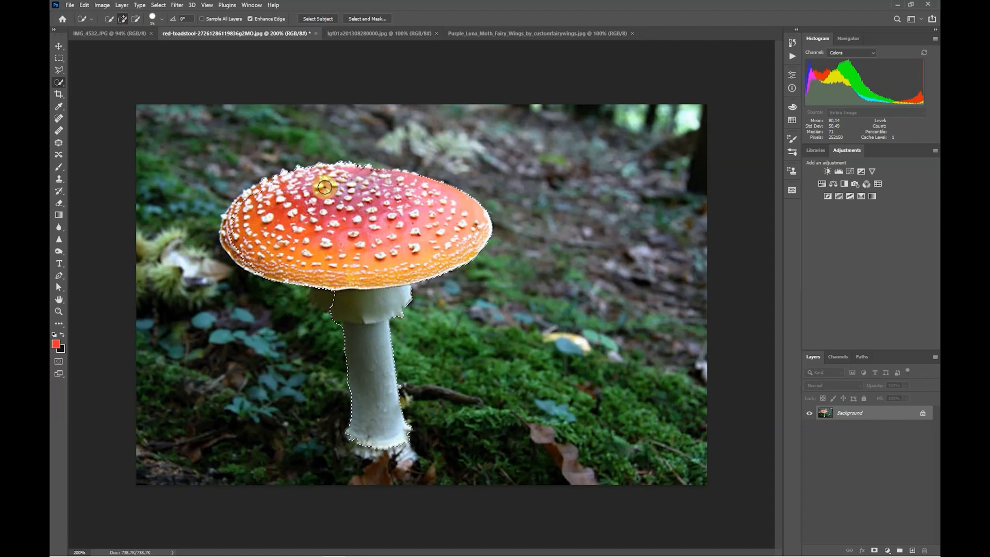
{"action": "left_click_drag", "start_coordinate": [254, 209], "coordinate": [236, 217]}
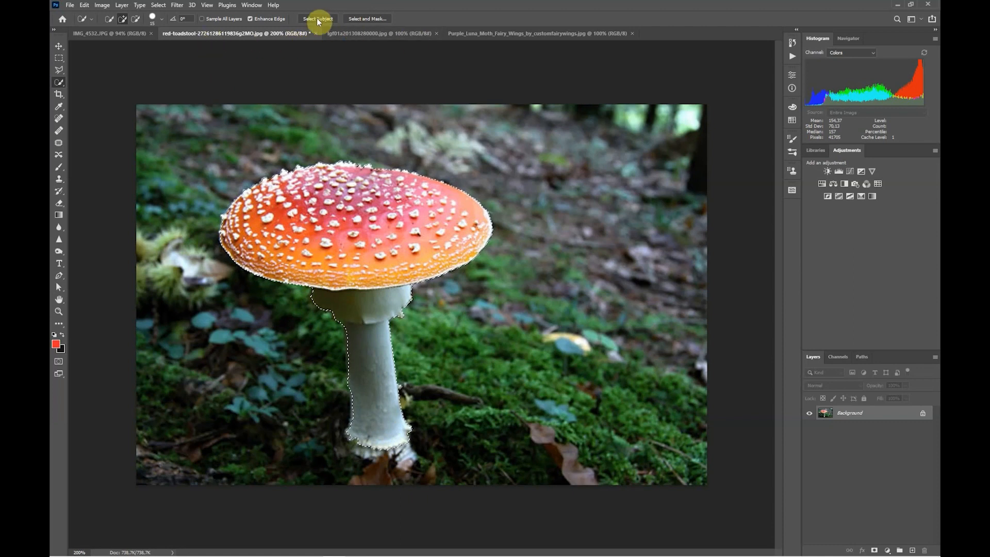
Step: Refine the toadstool selection in Select and Mask with radius 2 px, Smart Radius, smooth 3, feather 0.6 px and contrast 2%
{"action": "left_click", "coordinate": [374, 20]}
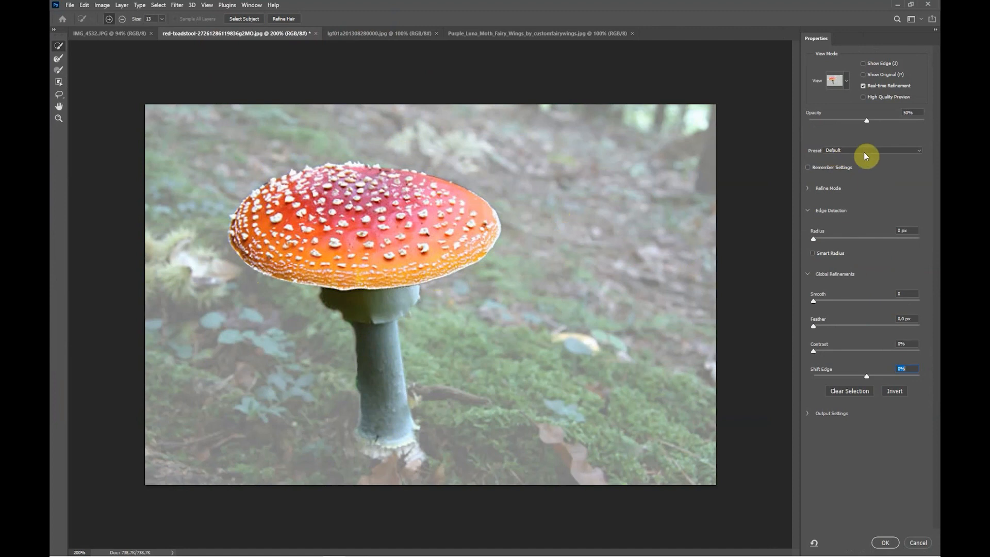
{"action": "left_click", "coordinate": [820, 239]}
{"action": "left_click_drag", "start_coordinate": [820, 239], "coordinate": [823, 239]}
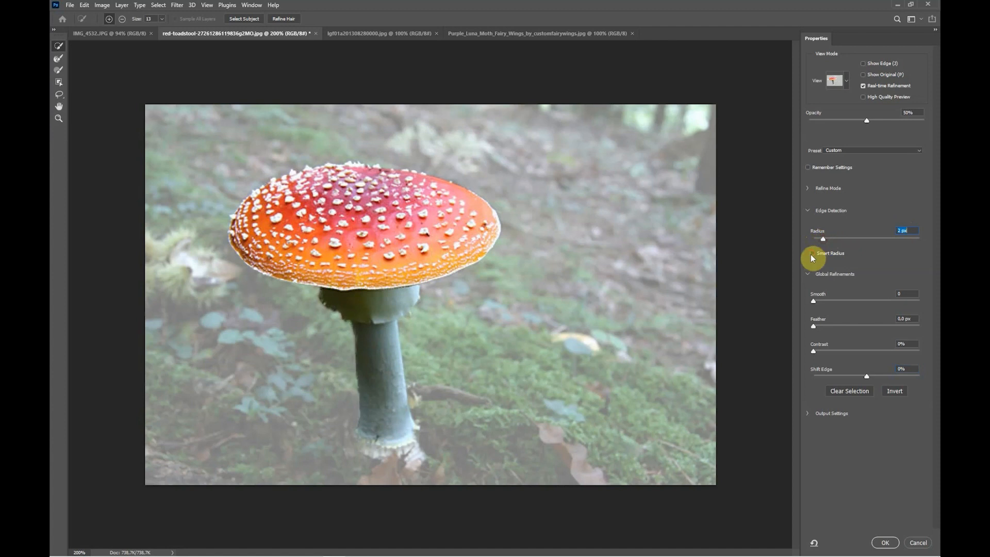
{"action": "left_click", "coordinate": [812, 254]}
{"action": "left_click_drag", "start_coordinate": [814, 302], "coordinate": [819, 302]}
{"action": "left_click", "coordinate": [815, 325]}
{"action": "left_click_drag", "start_coordinate": [818, 325], "coordinate": [818, 325]}
{"action": "left_click_drag", "start_coordinate": [816, 353], "coordinate": [816, 353]}
{"action": "mouse_move", "coordinate": [867, 379]}
{"action": "left_mouse_down"}
{"action": "mouse_move", "coordinate": [905, 378]}
{"action": "mouse_move", "coordinate": [847, 379]}
{"action": "mouse_move", "coordinate": [867, 377]}
{"action": "left_mouse_up"}
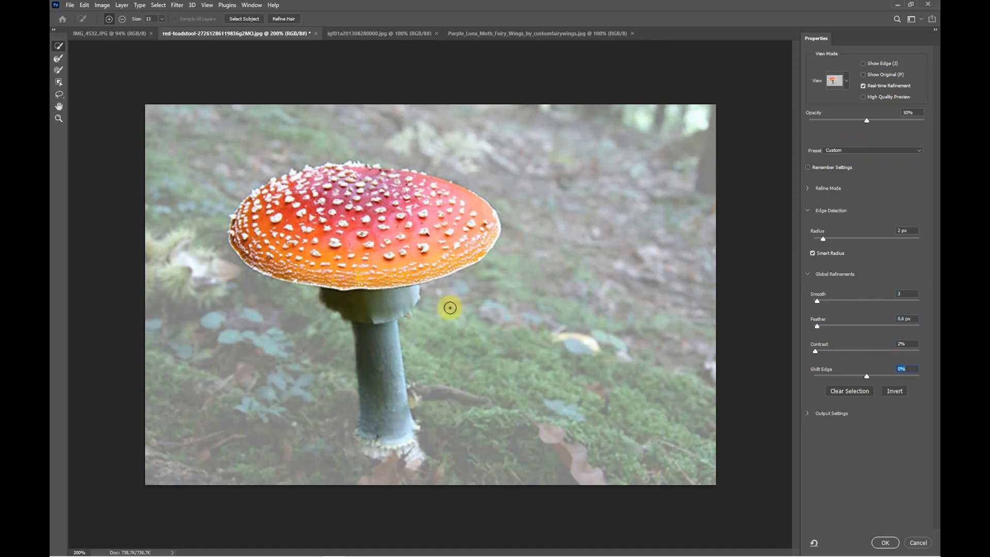
{"action": "left_click", "coordinate": [887, 542]}
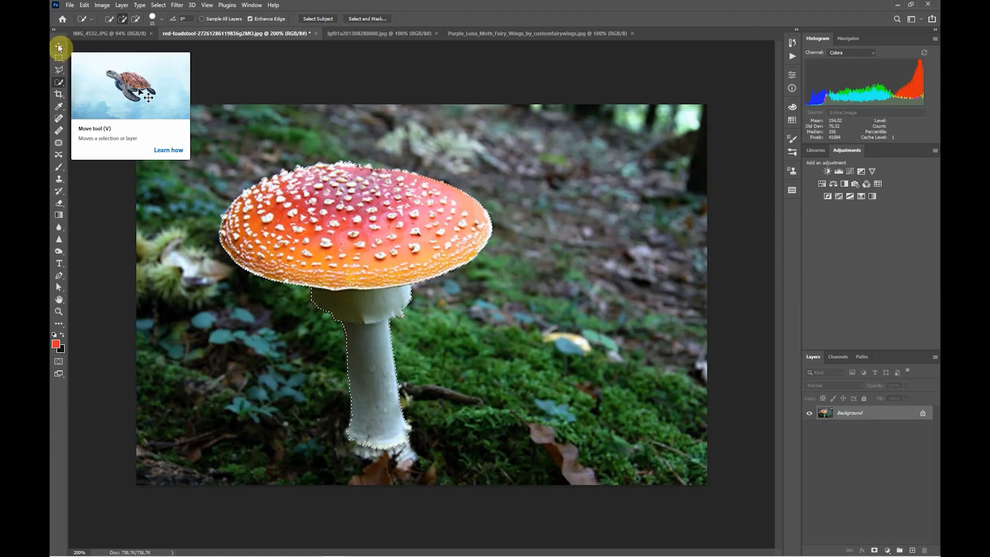
Step: Move the selected toadstool into IMG_4532.JPG with the Move tool, placing it on the grass beyond the girl's hand
{"action": "key", "text": "v"}
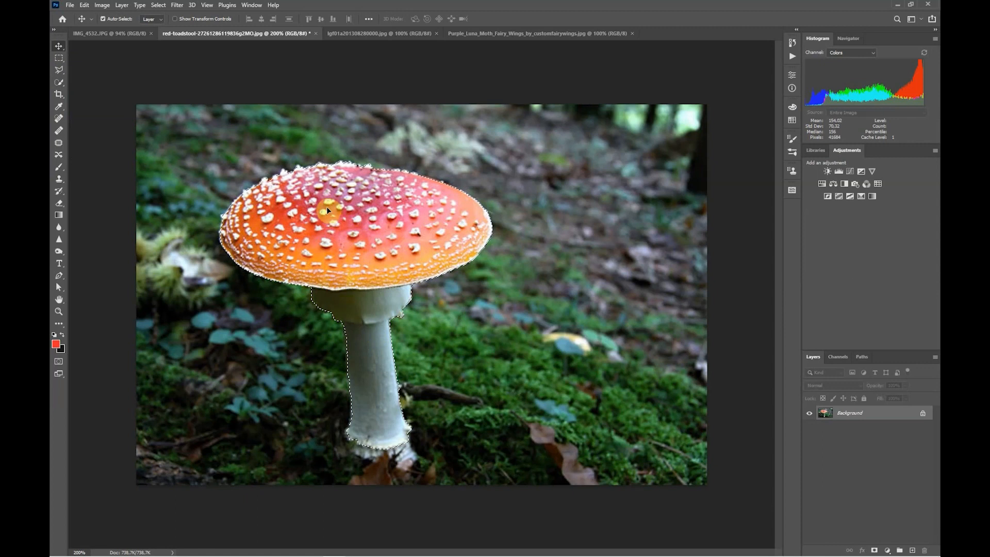
{"action": "left_click_drag", "start_coordinate": [326, 206], "coordinate": [514, 335]}
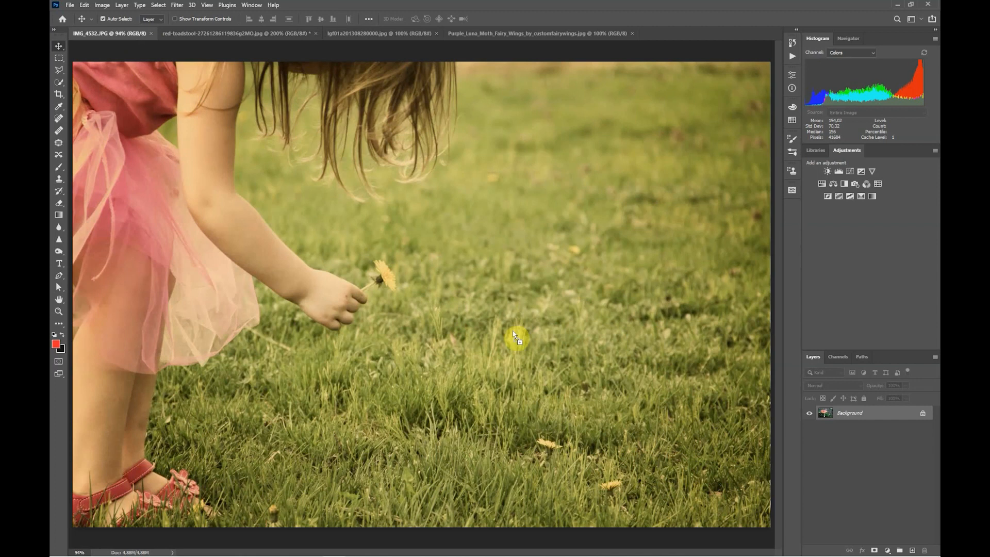
{"action": "left_click_drag", "start_coordinate": [513, 333], "coordinate": [512, 332]}
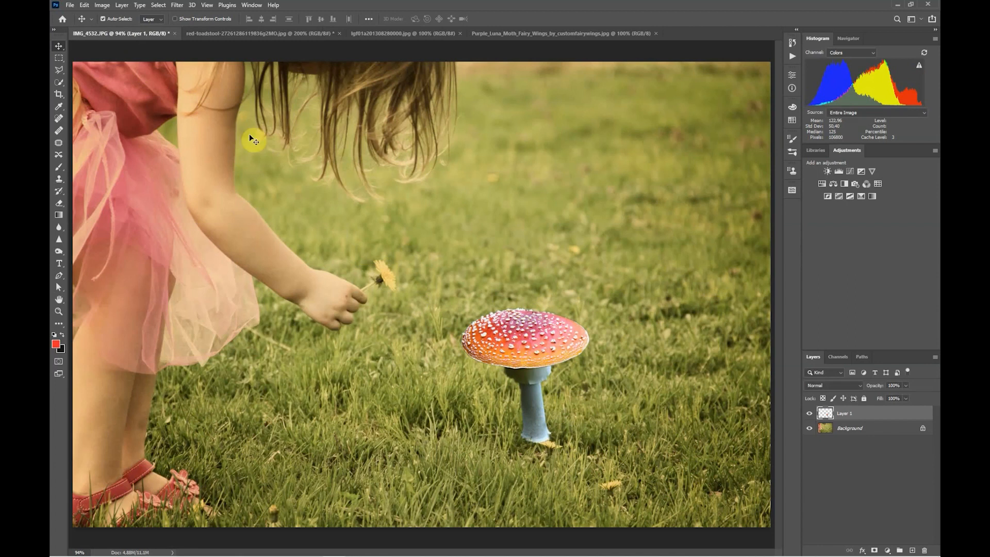
Step: Flip the toadstool layer horizontally and move it slightly lower and closer to the girl
{"action": "left_click", "coordinate": [82, 6]}
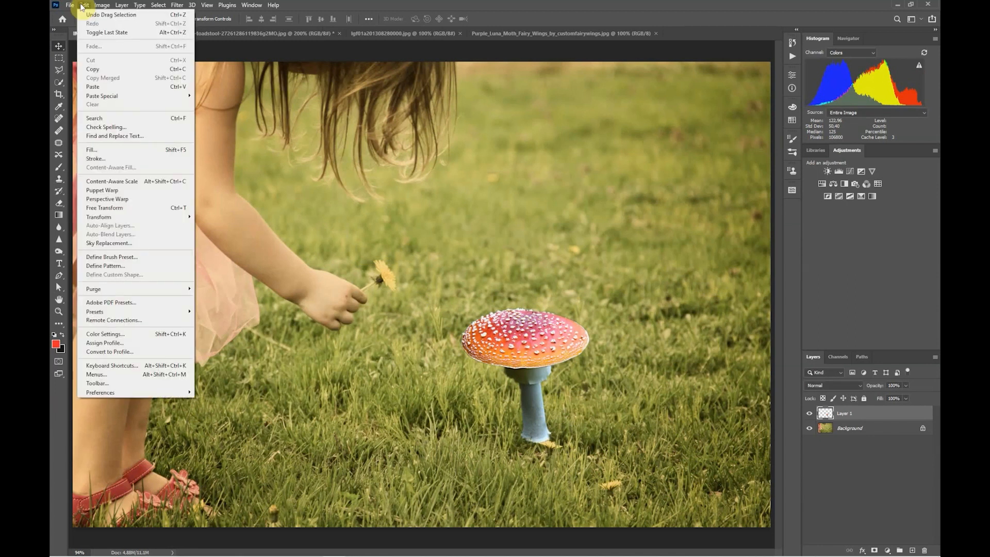
{"action": "mouse_move", "coordinate": [132, 217]}
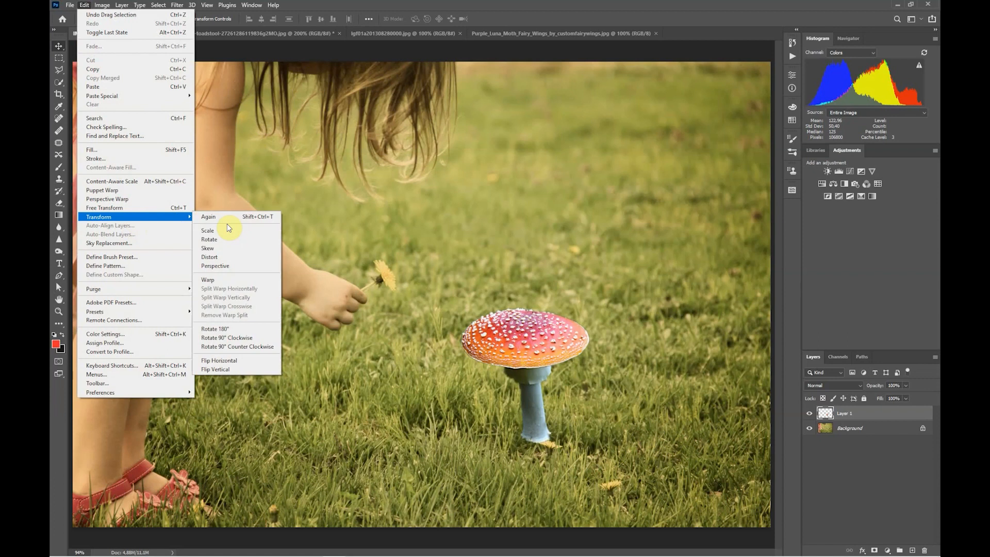
{"action": "left_click", "coordinate": [233, 362]}
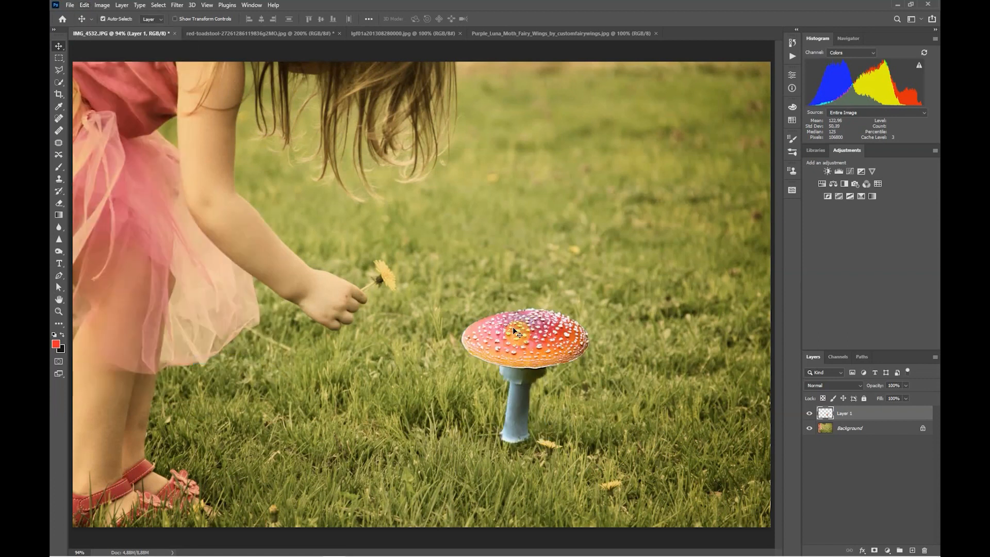
{"action": "left_click_drag", "start_coordinate": [535, 327], "coordinate": [509, 349]}
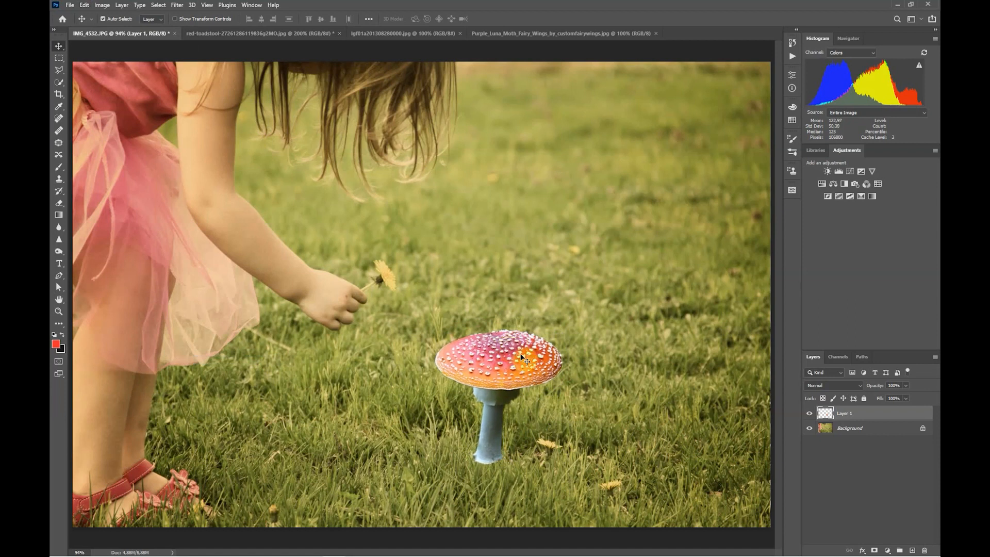
Step: Scale the toadstool to about 74% width and 83% height with Free Transform, and reposition it lower in the grass, farther from the girl
{"action": "left_click", "coordinate": [84, 5]}
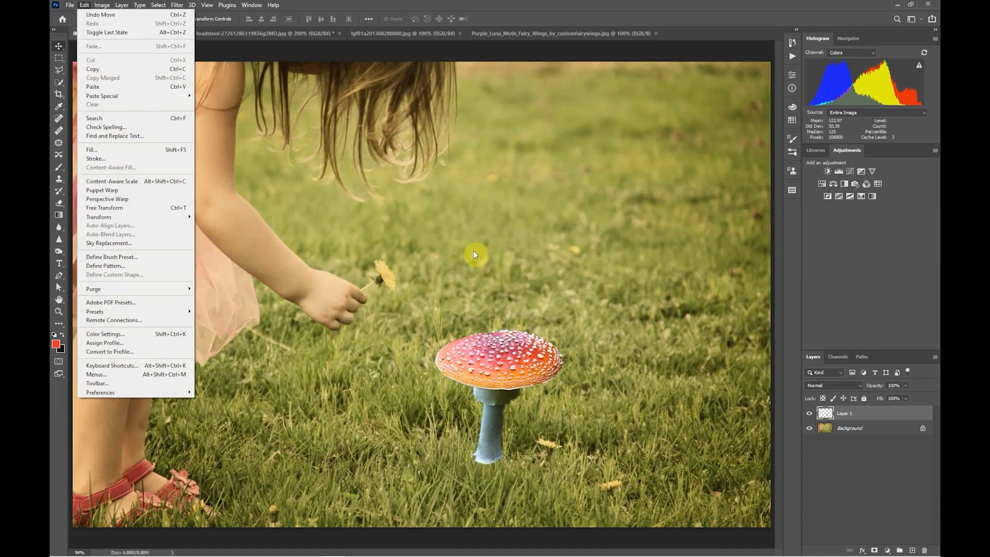
{"action": "left_click", "coordinate": [491, 258]}
{"action": "key", "text": "ctrl+t"}
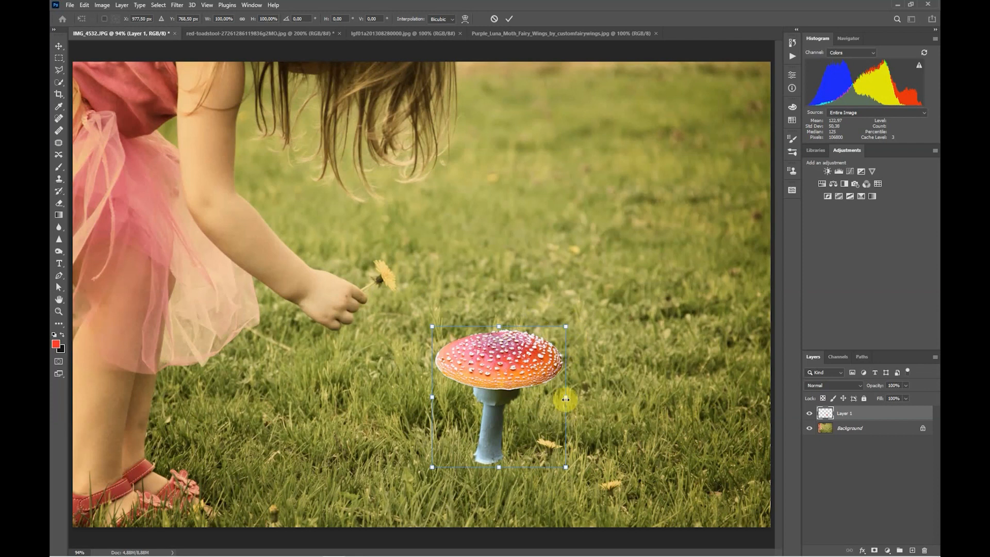
{"action": "left_click_drag", "start_coordinate": [566, 398], "coordinate": [543, 393]}
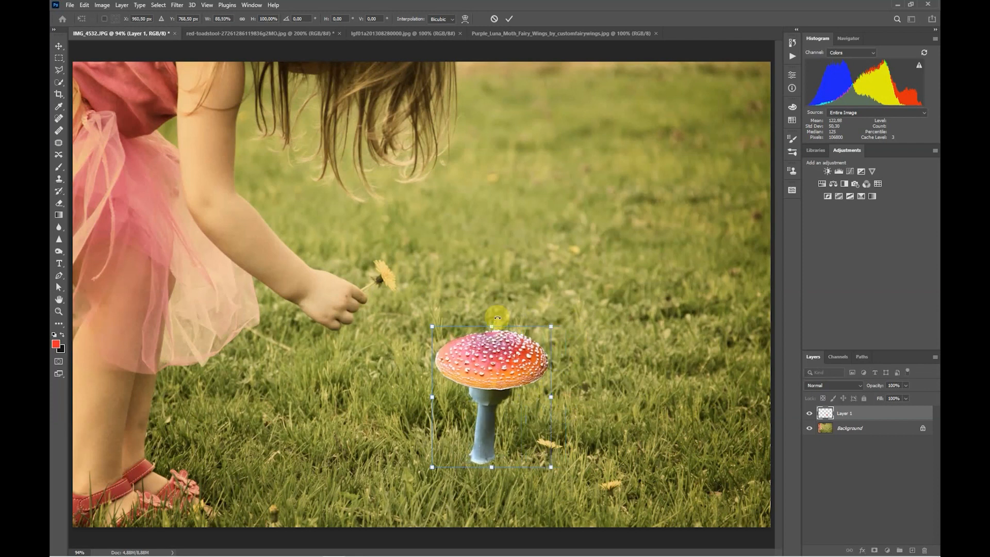
{"action": "left_click_drag", "start_coordinate": [494, 327], "coordinate": [514, 320]}
{"action": "left_click_drag", "start_coordinate": [552, 324], "coordinate": [548, 358]}
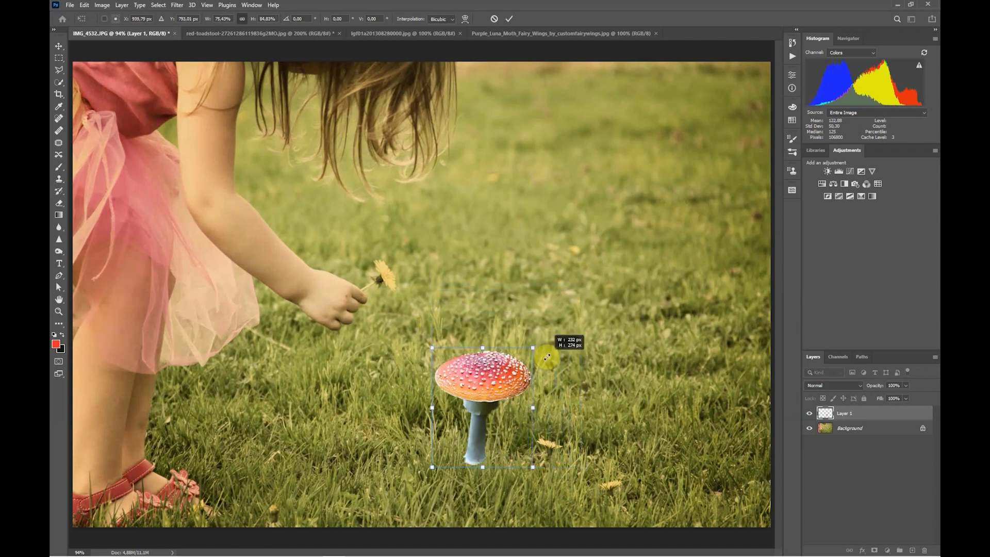
{"action": "left_click_drag", "start_coordinate": [546, 358], "coordinate": [544, 360]}
{"action": "left_click_drag", "start_coordinate": [491, 380], "coordinate": [537, 394]}
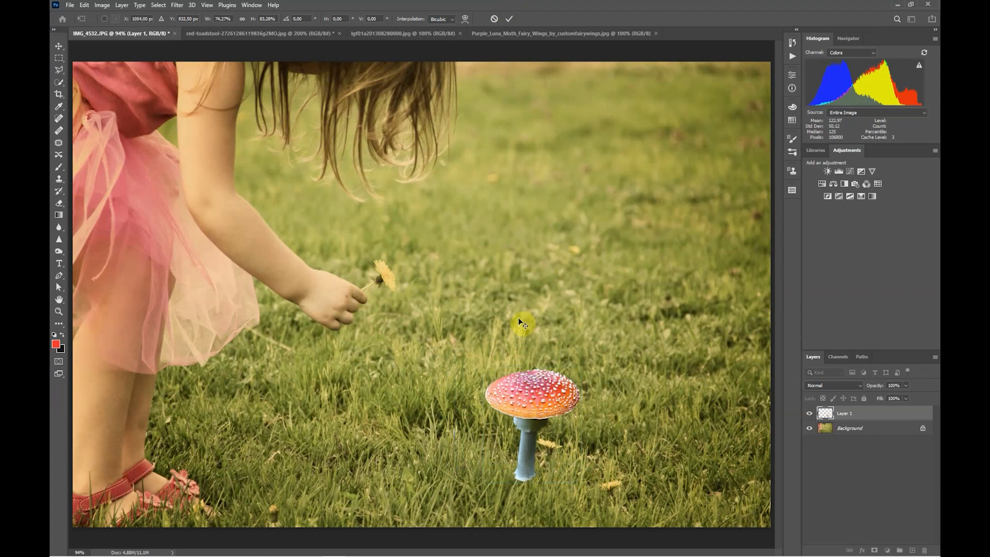
Step: Commit the toadstool's transform and add a layer mask to its layer, leaving the mask active for editing
{"action": "key", "text": "Return"}
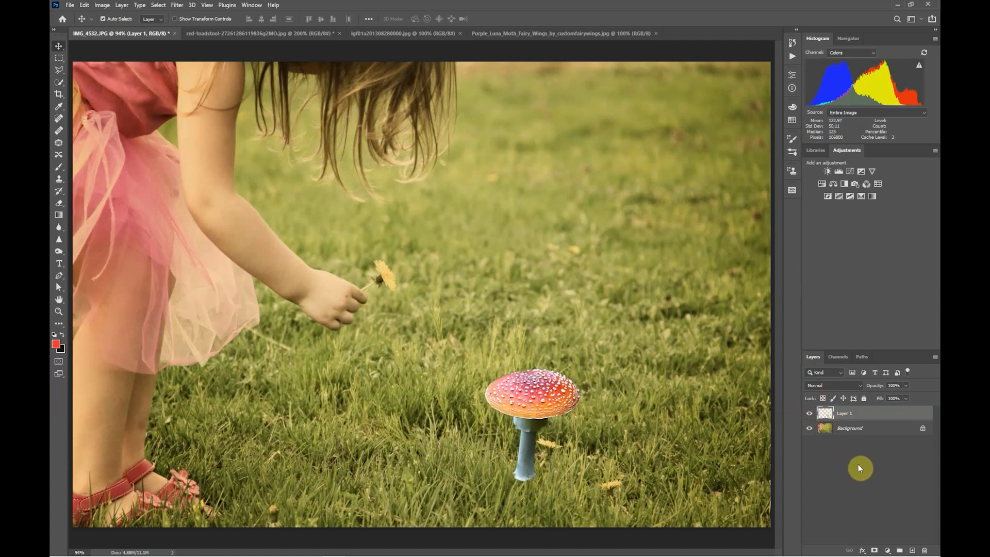
{"action": "left_click", "coordinate": [251, 5]}
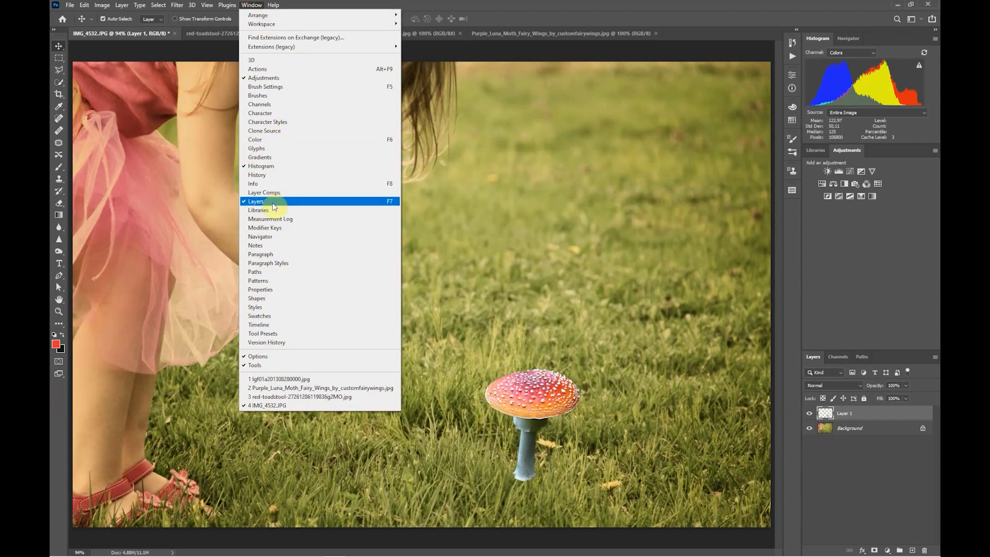
{"action": "left_click", "coordinate": [597, 10]}
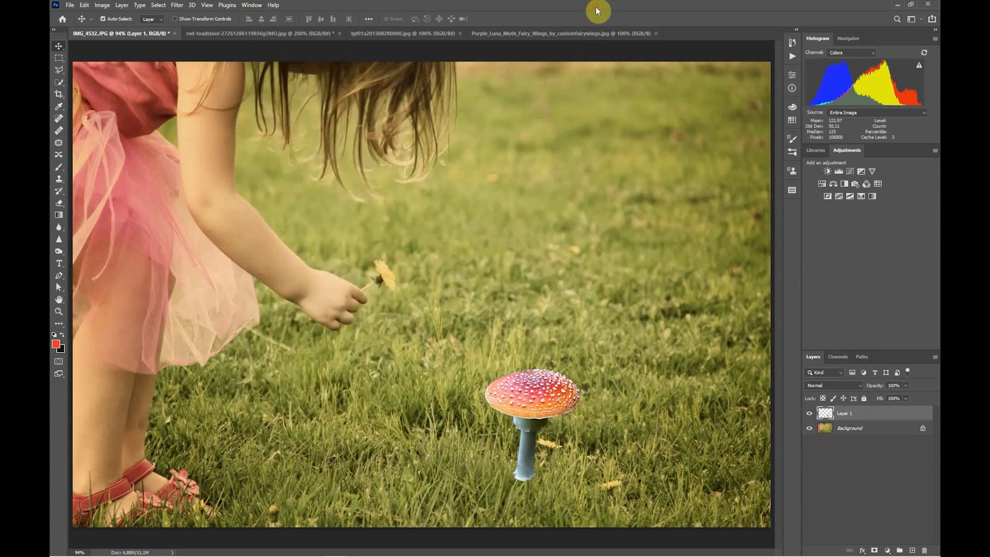
{"action": "left_click", "coordinate": [876, 552]}
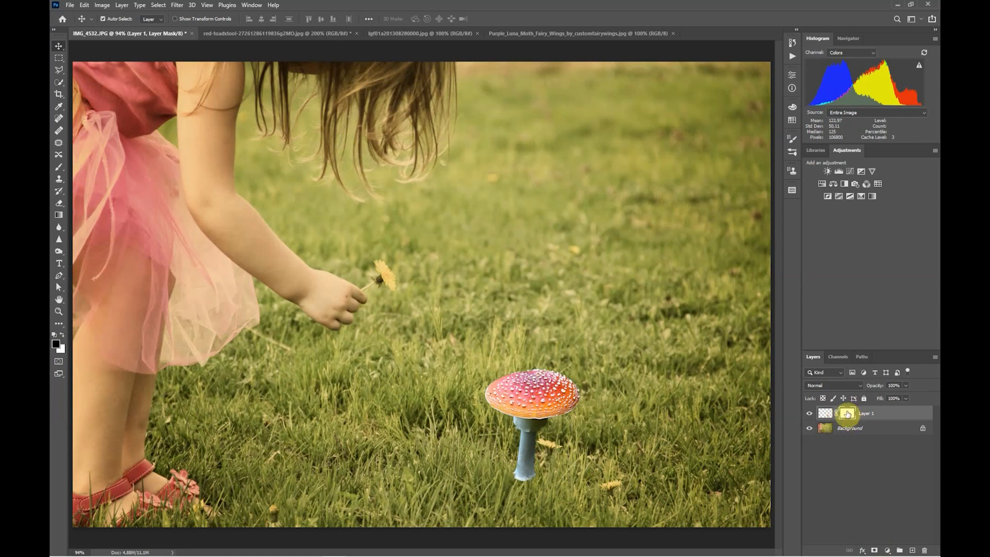
{"action": "left_click", "coordinate": [825, 413]}
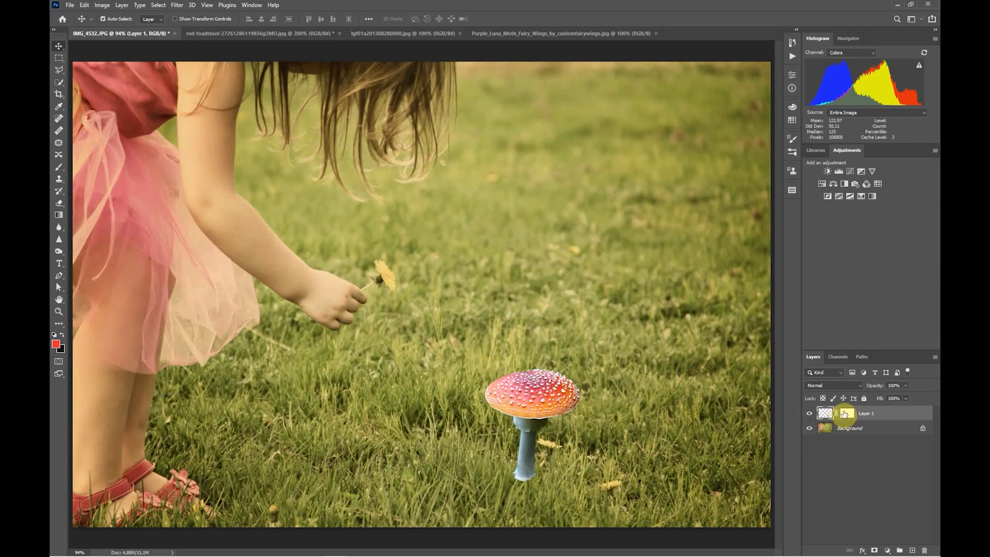
{"action": "left_click", "coordinate": [845, 414]}
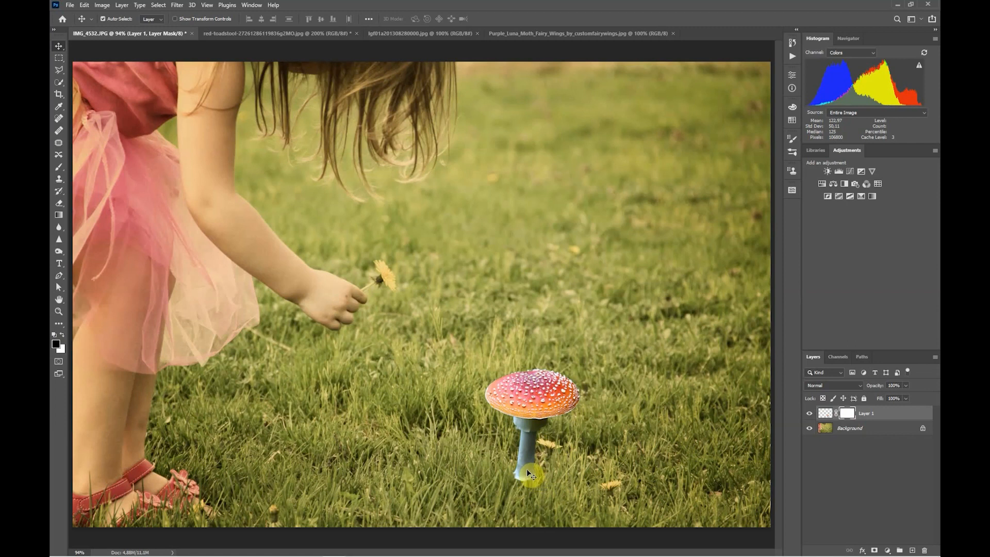
Step: Activate the Brush tool and locate the Legacy Brushes set among the brush presets
{"action": "key", "text": "b"}
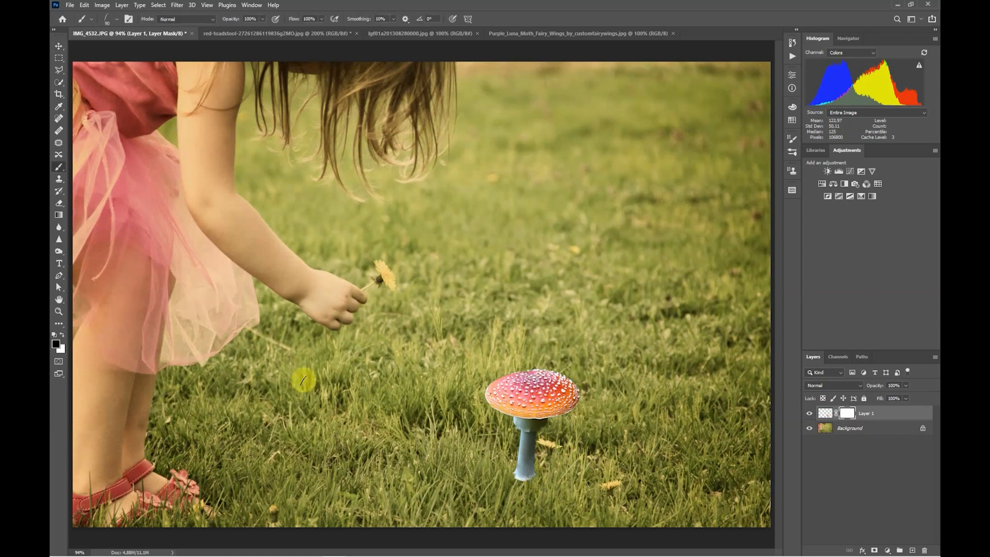
{"action": "left_click", "coordinate": [118, 21]}
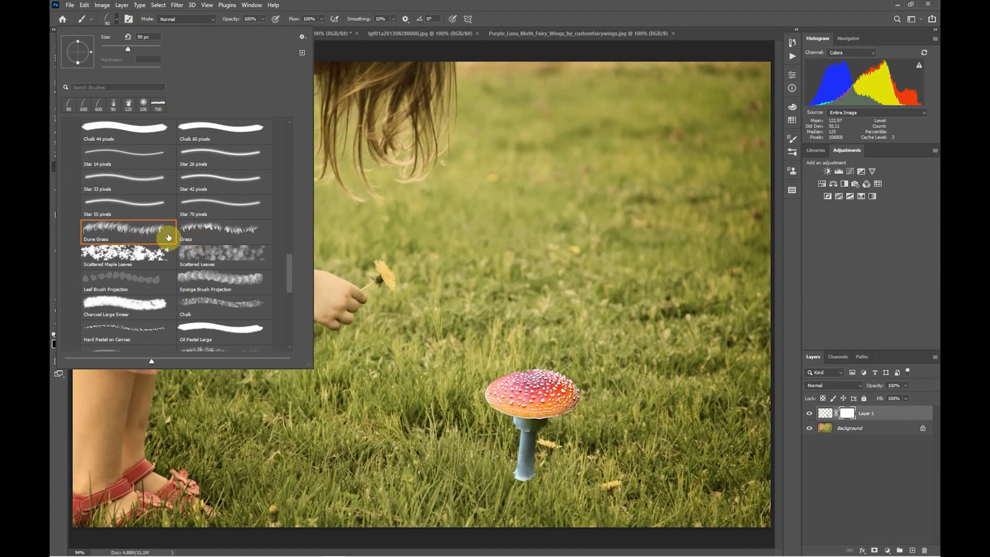
{"action": "left_click", "coordinate": [303, 37]}
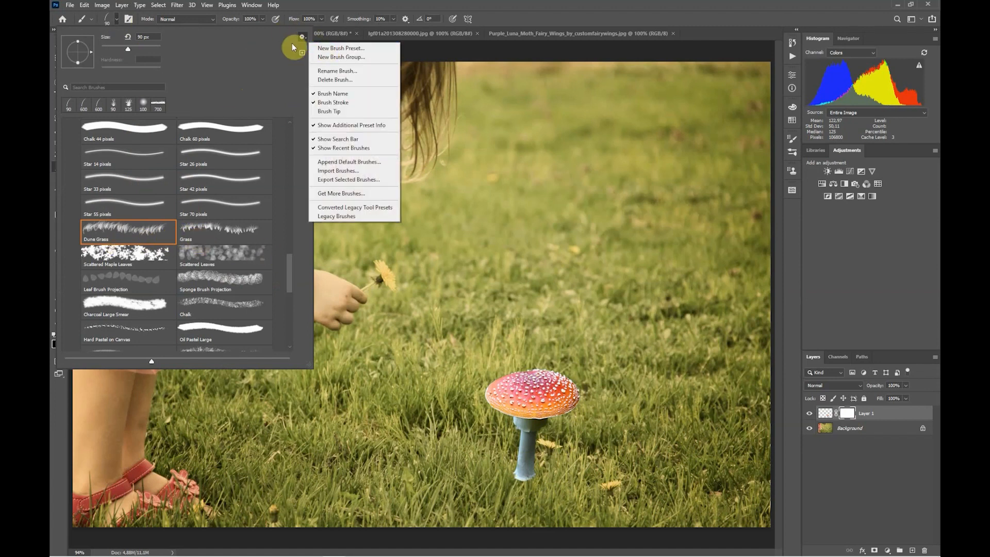
{"action": "left_click", "coordinate": [110, 19]}
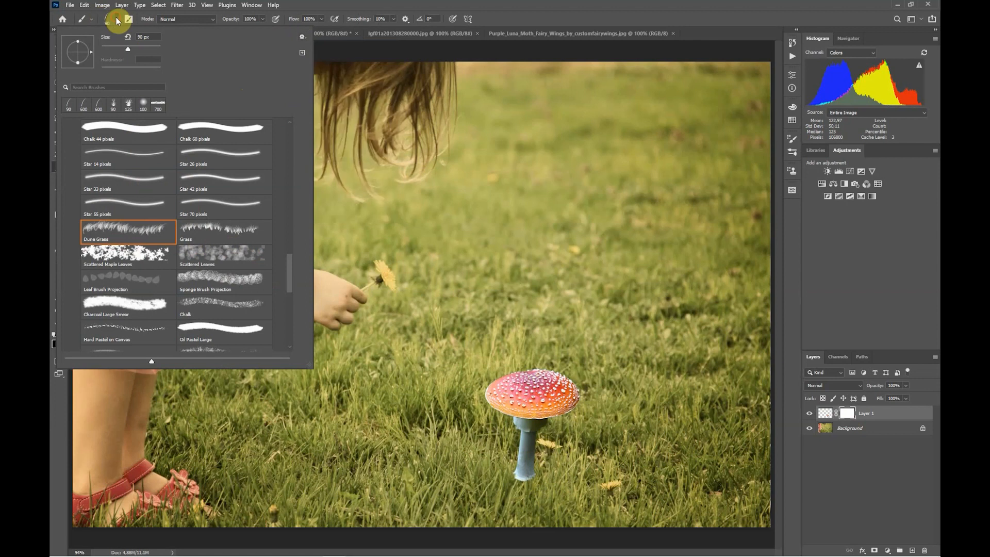
{"action": "left_click", "coordinate": [303, 37]}
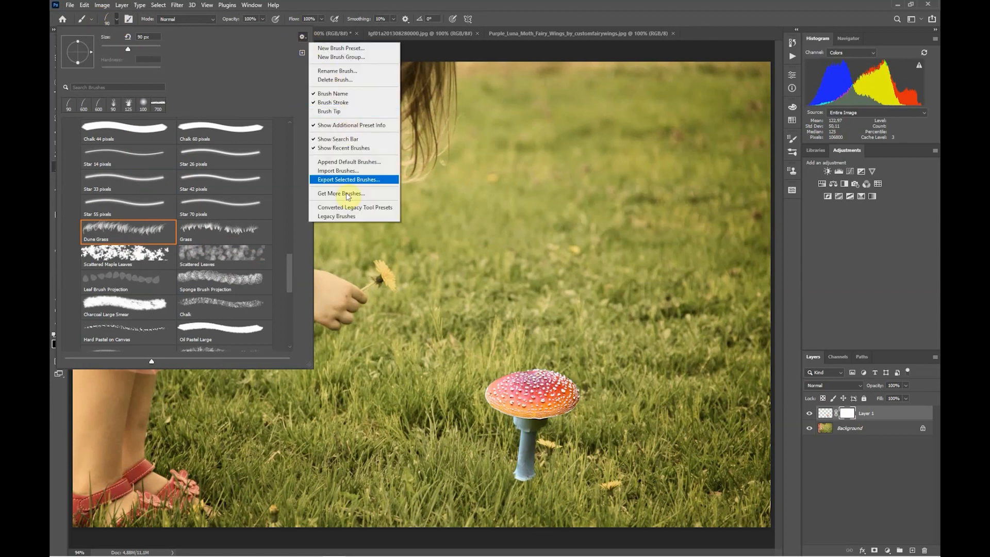
{"action": "left_click", "coordinate": [344, 217]}
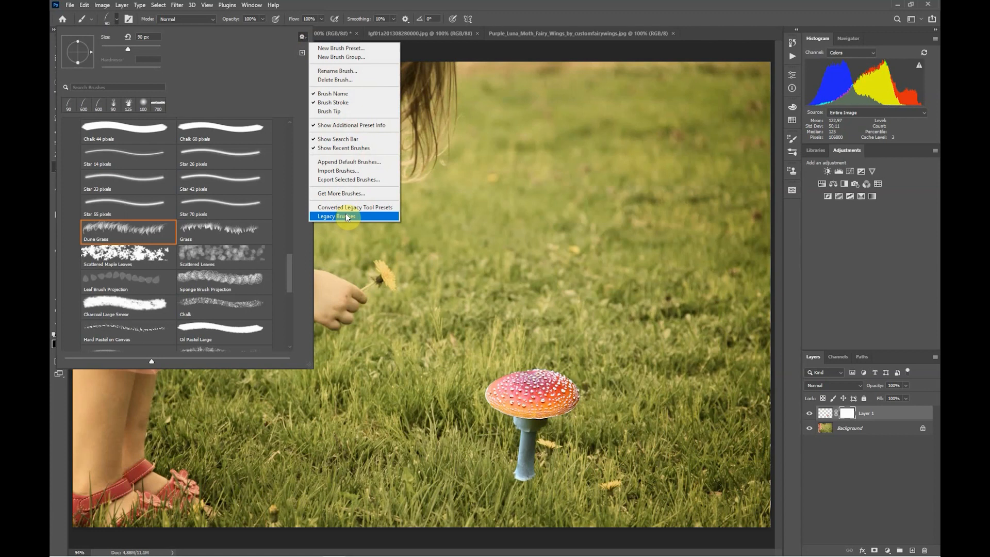
{"action": "left_click", "coordinate": [289, 267]}
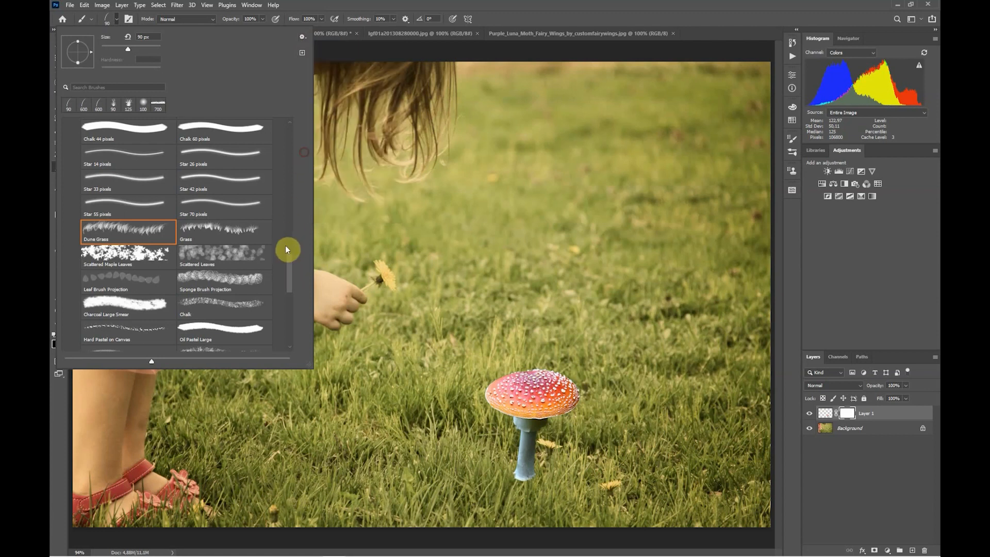
{"action": "left_click_drag", "start_coordinate": [290, 267], "coordinate": [289, 116]}
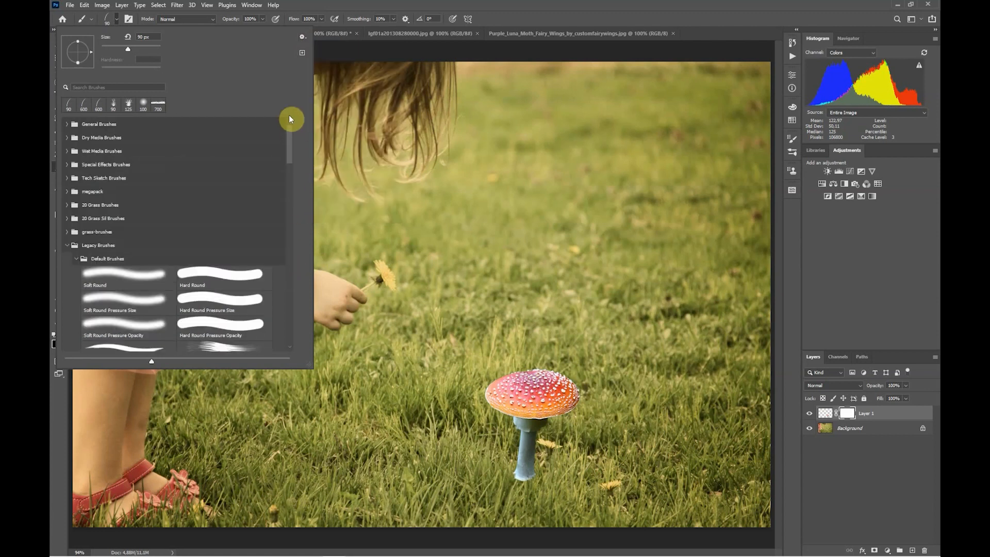
{"action": "left_click", "coordinate": [67, 247]}
{"action": "left_click", "coordinate": [67, 245]}
Step: Choose the Grass brush from the legacy Default Brushes and enlarge it to 250 px
{"action": "left_click_drag", "start_coordinate": [288, 137], "coordinate": [296, 271]}
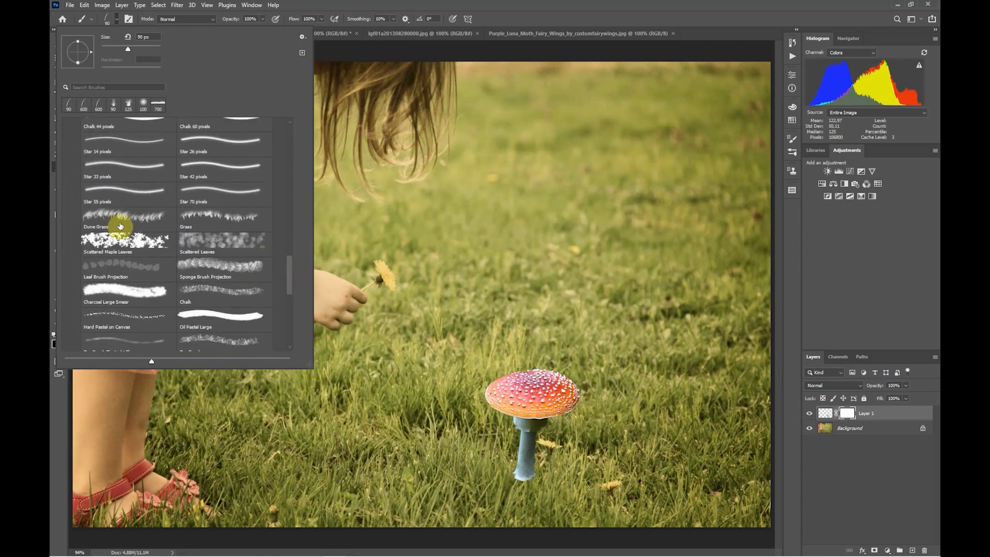
{"action": "left_click", "coordinate": [223, 223]}
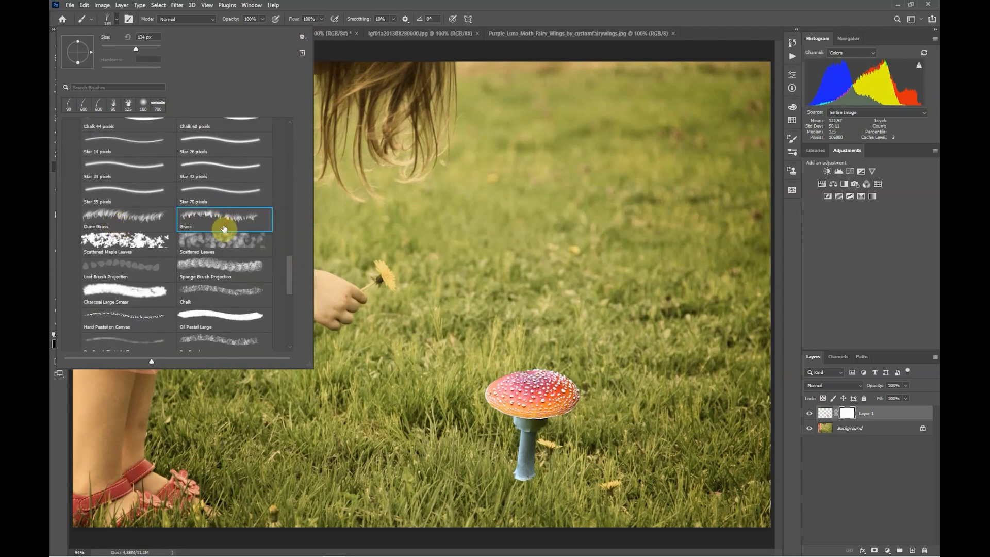
{"action": "left_click", "coordinate": [144, 219]}
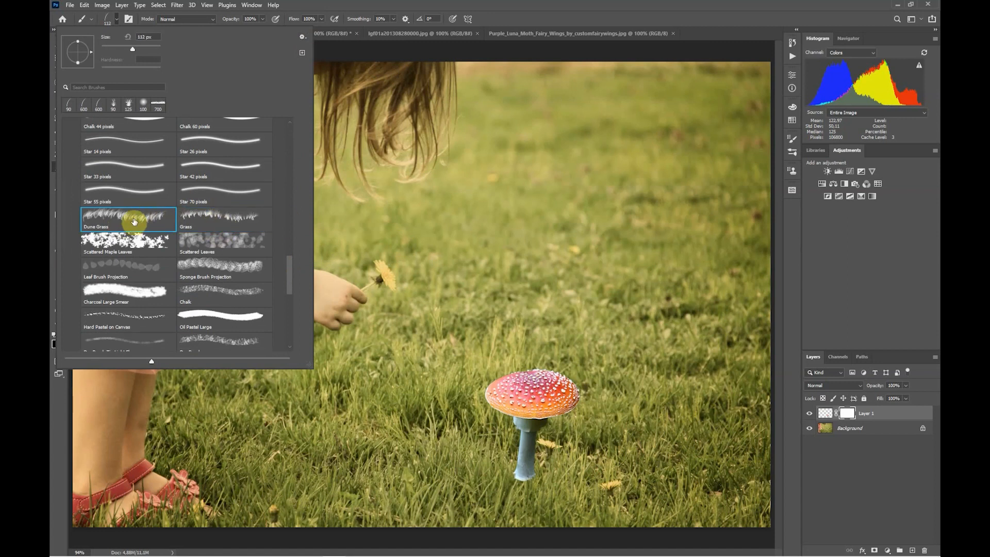
{"action": "left_click", "coordinate": [216, 222]}
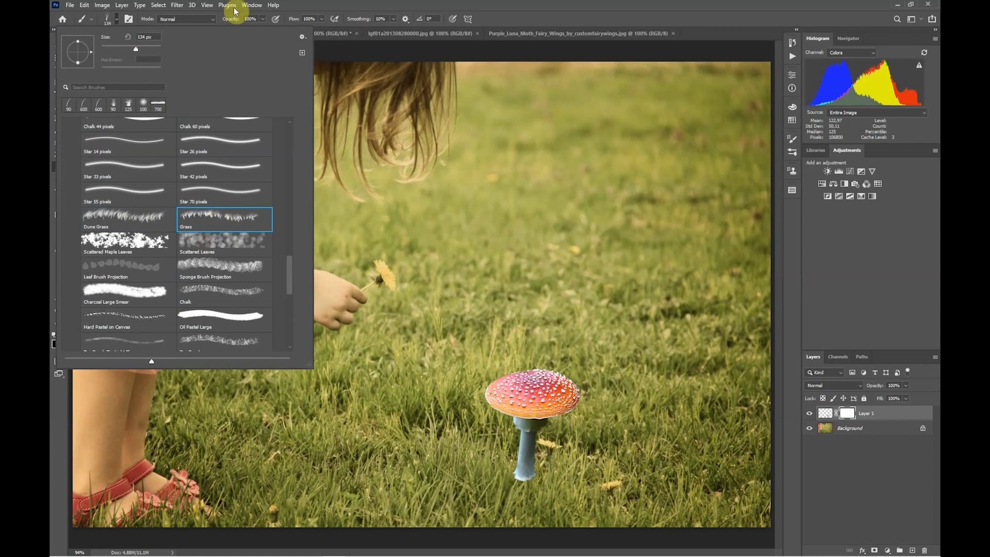
{"action": "left_click", "coordinate": [115, 17]}
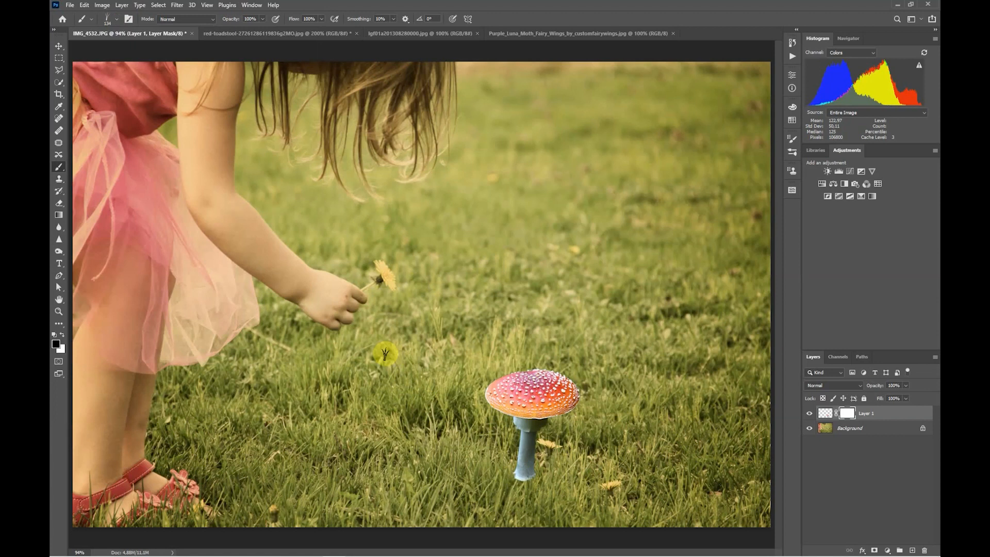
{"action": "key", "text": "bracketright"}
{"action": "key", "text": "bracketright"}
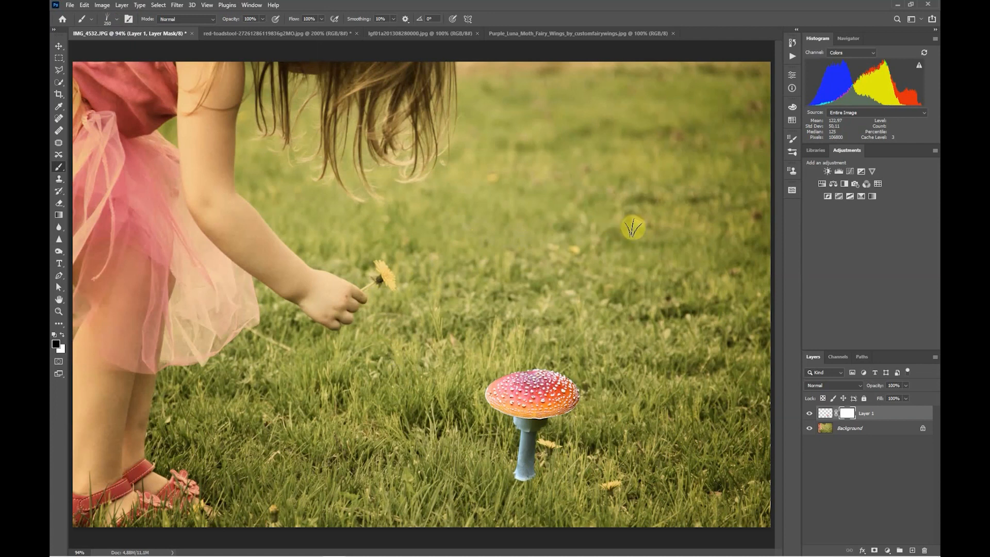
Step: Turn off Scattering for the Grass brush in Brush Settings
{"action": "left_click", "coordinate": [796, 139]}
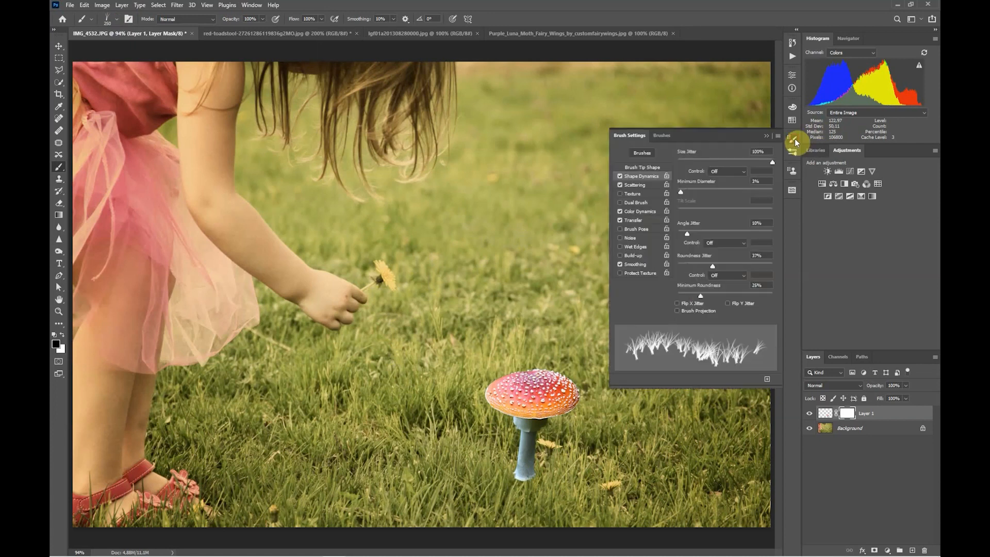
{"action": "left_click", "coordinate": [245, 6]}
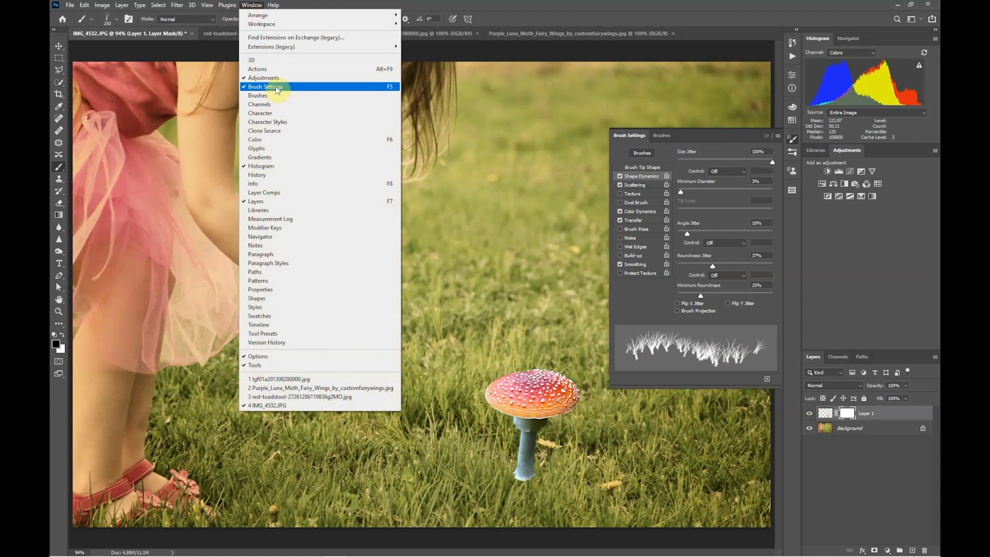
{"action": "left_click", "coordinate": [623, 11]}
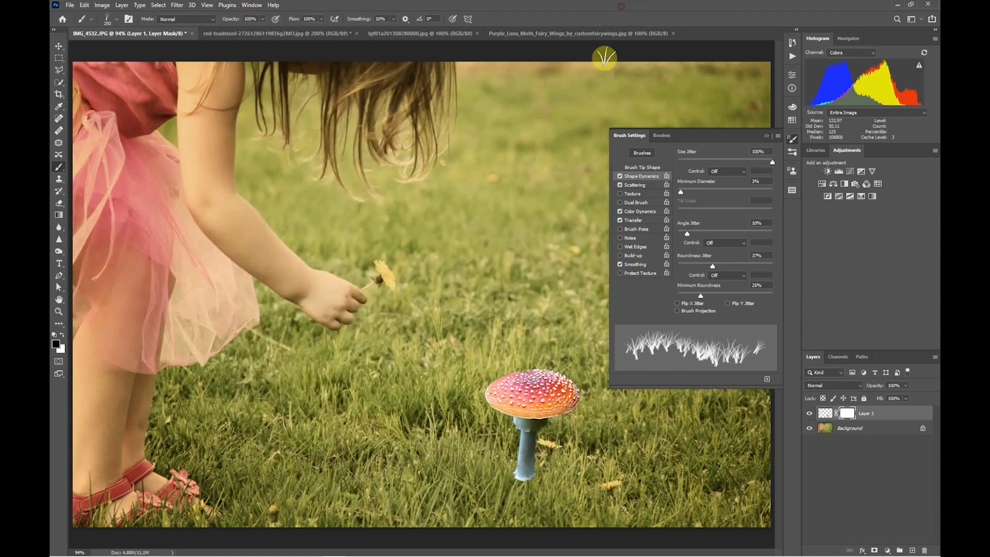
{"action": "left_click", "coordinate": [498, 397]}
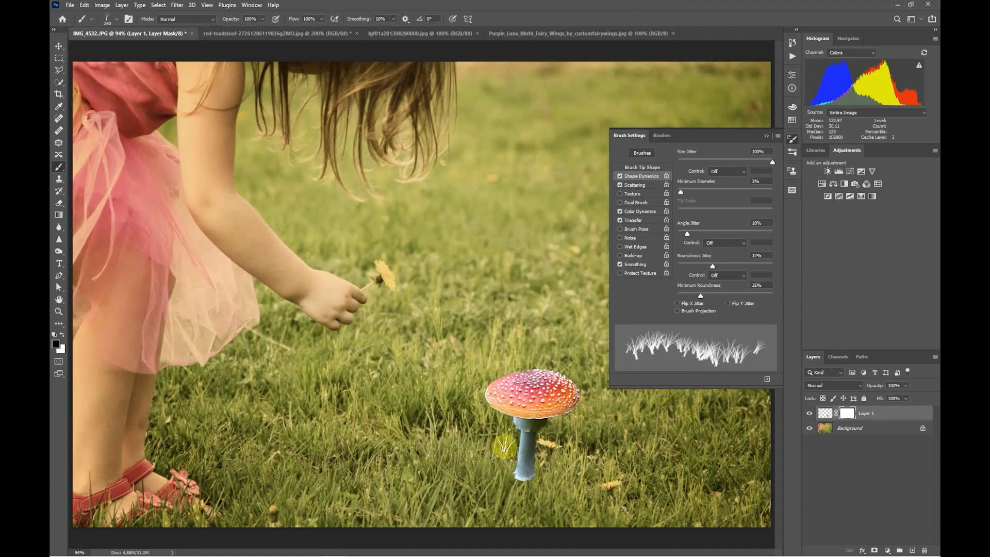
{"action": "left_click", "coordinate": [535, 470]}
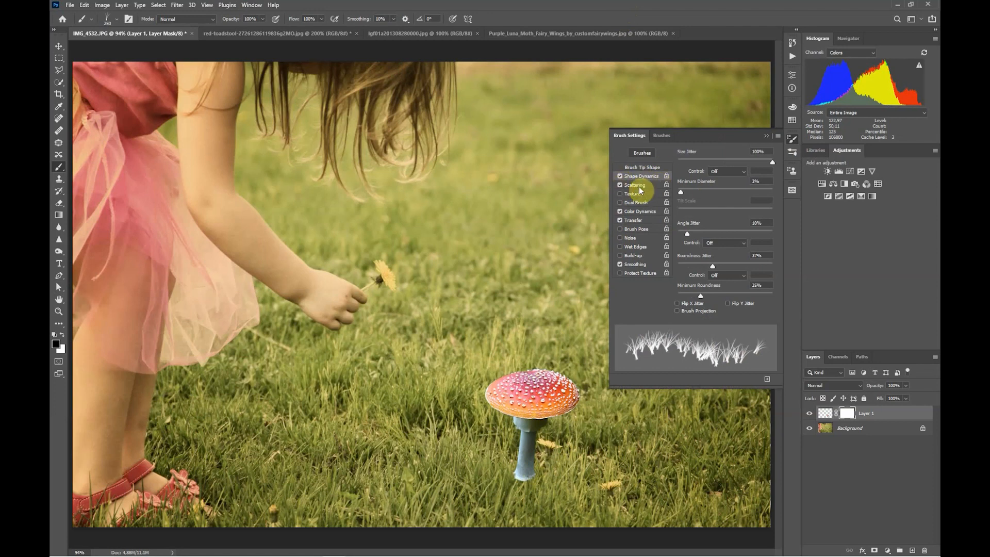
{"action": "left_click", "coordinate": [620, 185]}
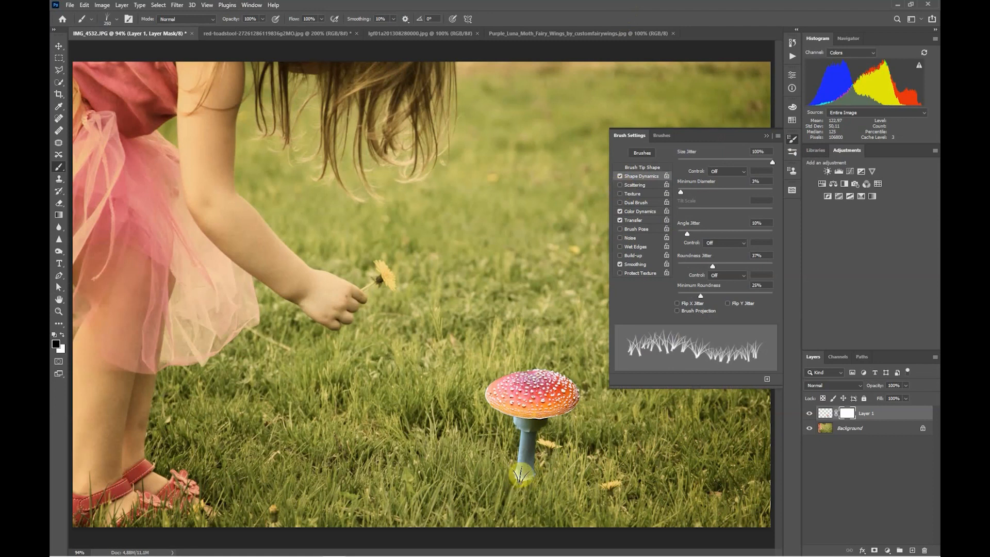
{"action": "left_click", "coordinate": [537, 475]}
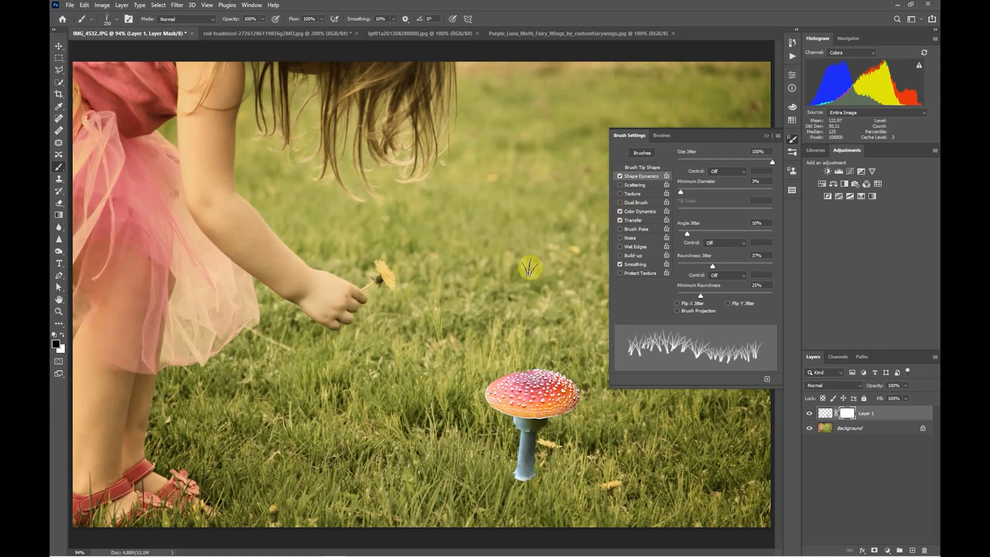
Step: Switch Scattering on and off again to compare the grass stroke preview, and close Brush Settings
{"action": "left_click", "coordinate": [625, 184]}
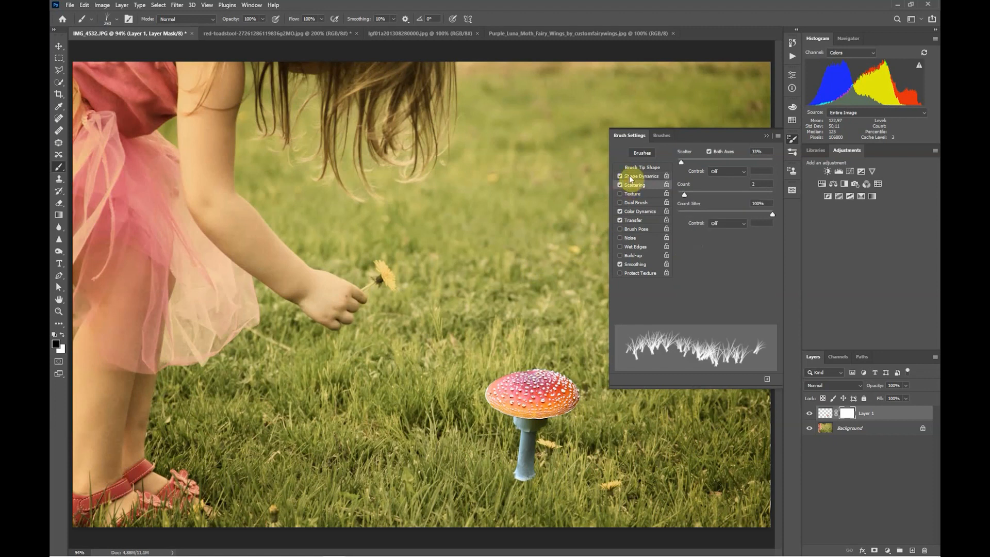
{"action": "left_click", "coordinate": [627, 185]}
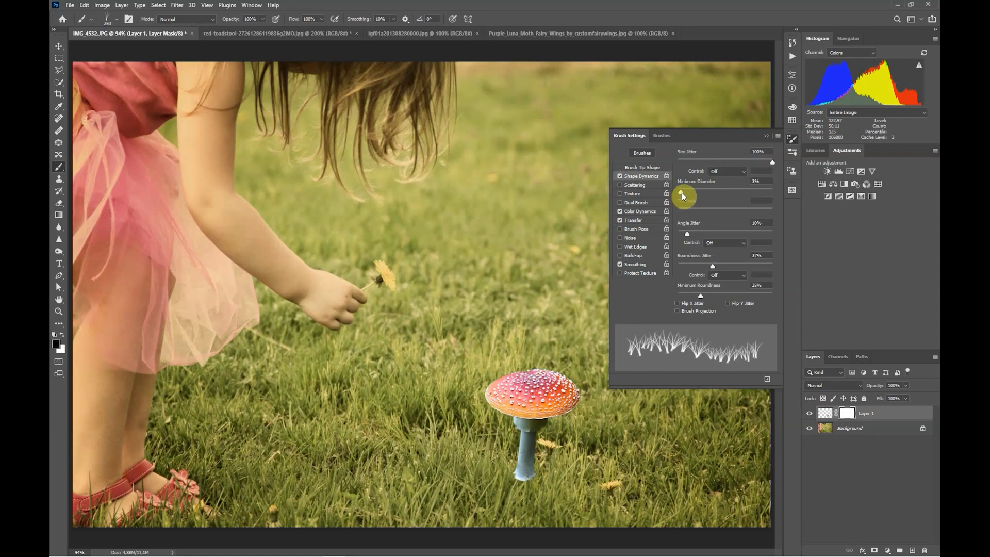
{"action": "mouse_move", "coordinate": [682, 193]}
{"action": "left_mouse_down"}
{"action": "mouse_move", "coordinate": [731, 196]}
{"action": "mouse_move", "coordinate": [682, 197]}
{"action": "left_mouse_up"}
{"action": "mouse_move", "coordinate": [686, 233]}
{"action": "left_mouse_down"}
{"action": "mouse_move", "coordinate": [697, 235]}
{"action": "mouse_move", "coordinate": [688, 235]}
{"action": "left_mouse_up"}
{"action": "left_click", "coordinate": [766, 134]}
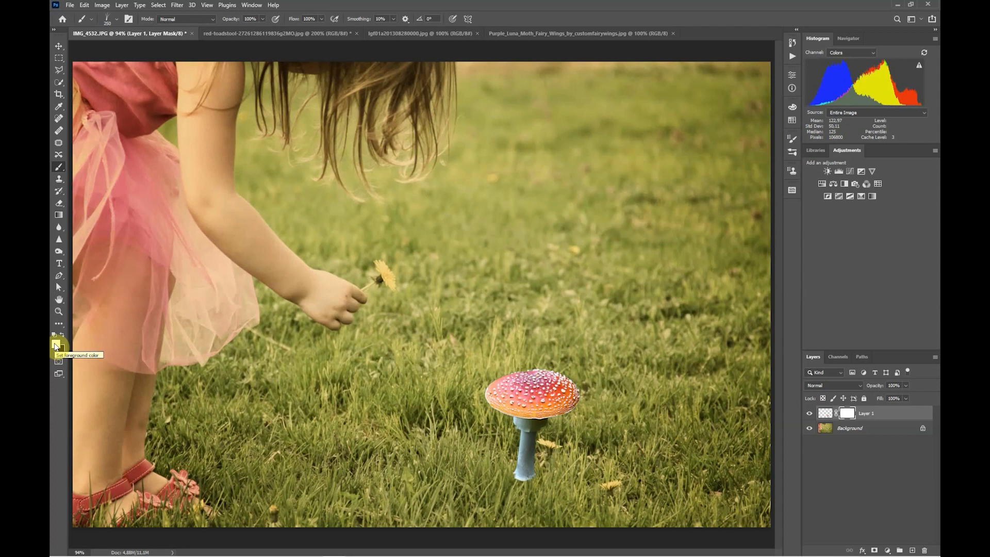
Step: Swap the foreground and background colors and restore the default black foreground with white background
{"action": "key", "text": "x"}
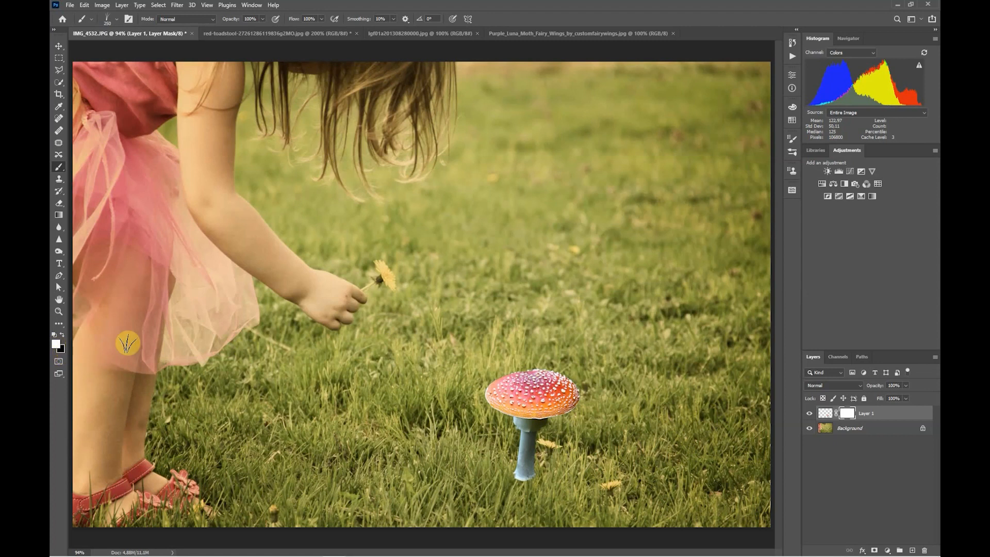
{"action": "key", "text": "x"}
{"action": "left_click", "coordinate": [53, 336]}
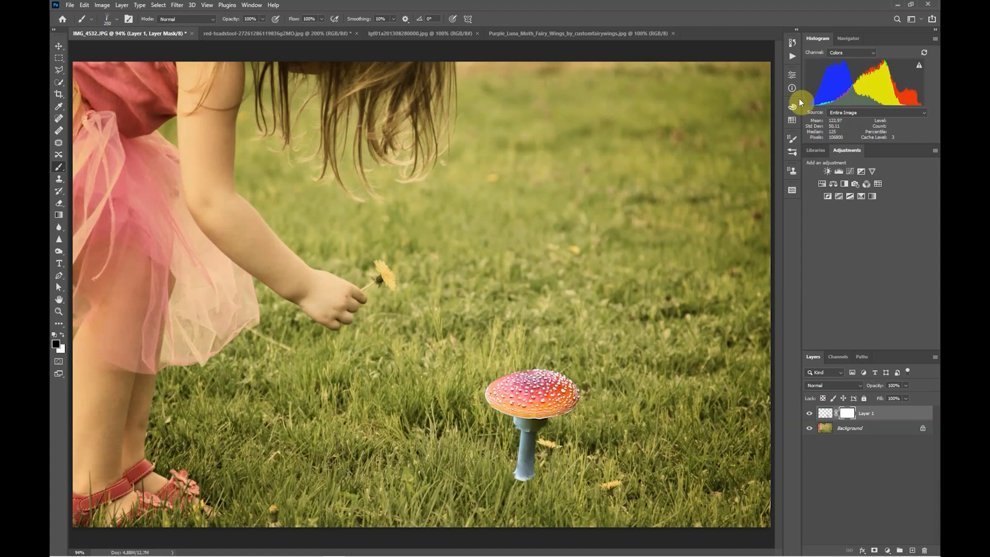
Step: Set the Grass brush's Minimum Diameter to 2% in the Shape Dynamics settings
{"action": "left_click", "coordinate": [792, 141]}
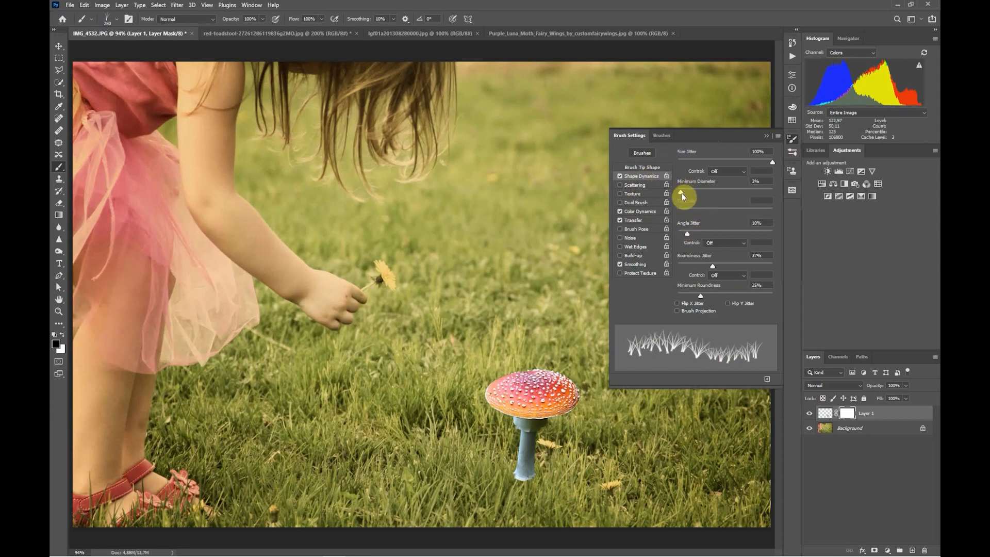
{"action": "mouse_move", "coordinate": [681, 193]}
{"action": "left_mouse_down"}
{"action": "mouse_move", "coordinate": [720, 195]}
{"action": "mouse_move", "coordinate": [678, 194]}
{"action": "left_mouse_up"}
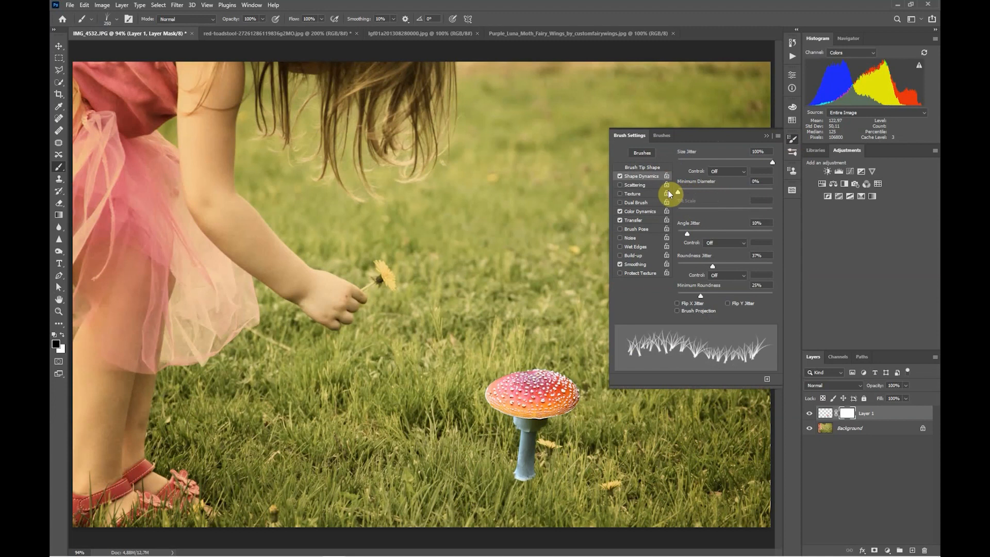
{"action": "left_click_drag", "start_coordinate": [678, 194], "coordinate": [681, 194]}
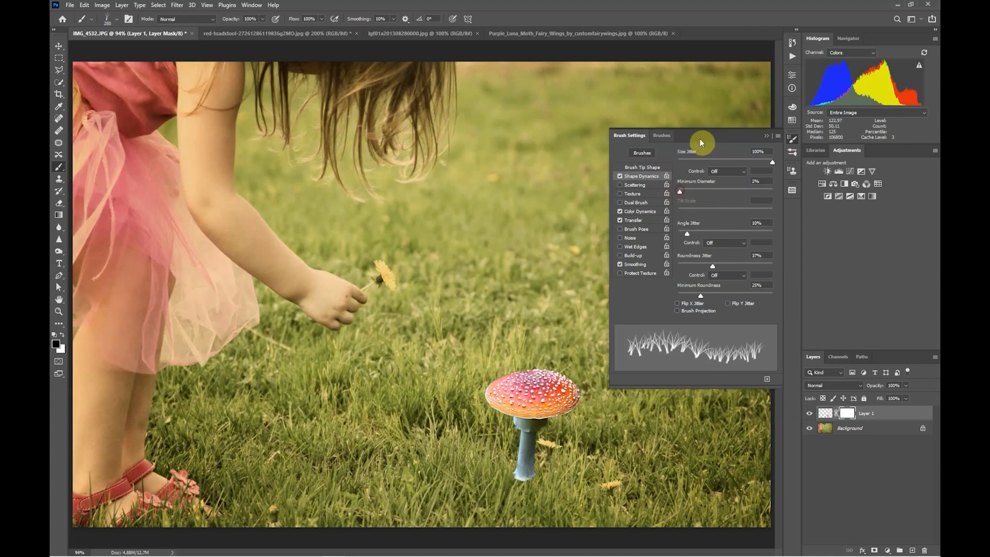
Step: Reduce the Grass brush to 100 px and paint black over the base of the toadstool's stem on the layer mask
{"action": "left_click", "coordinate": [767, 135]}
{"action": "key", "text": "bracketleft"}
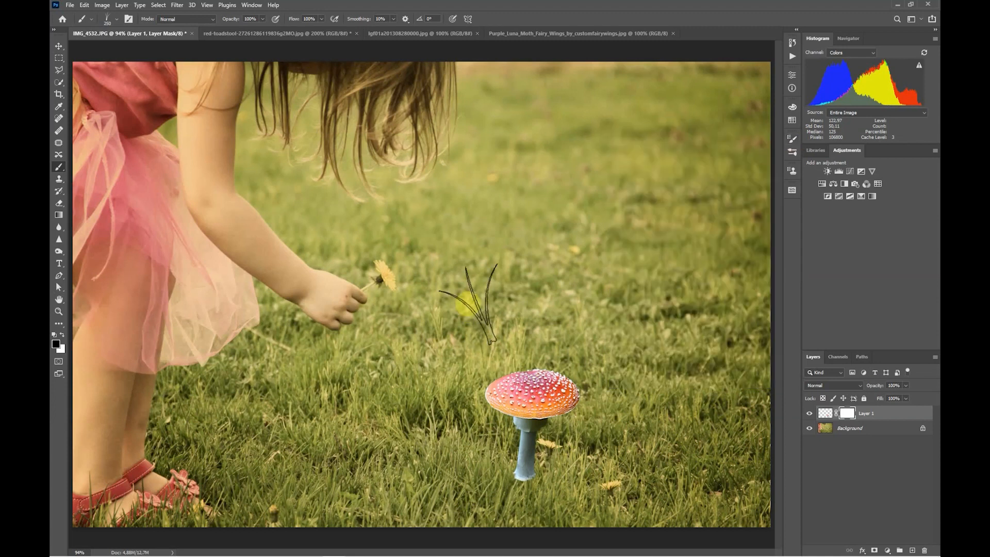
{"action": "key", "text": "bracketleft"}
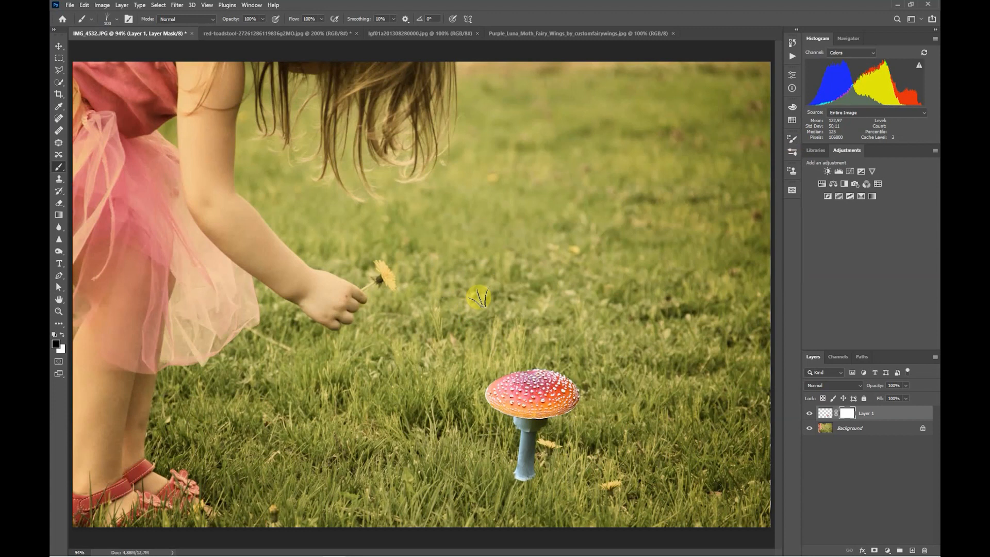
{"action": "left_click", "coordinate": [533, 478]}
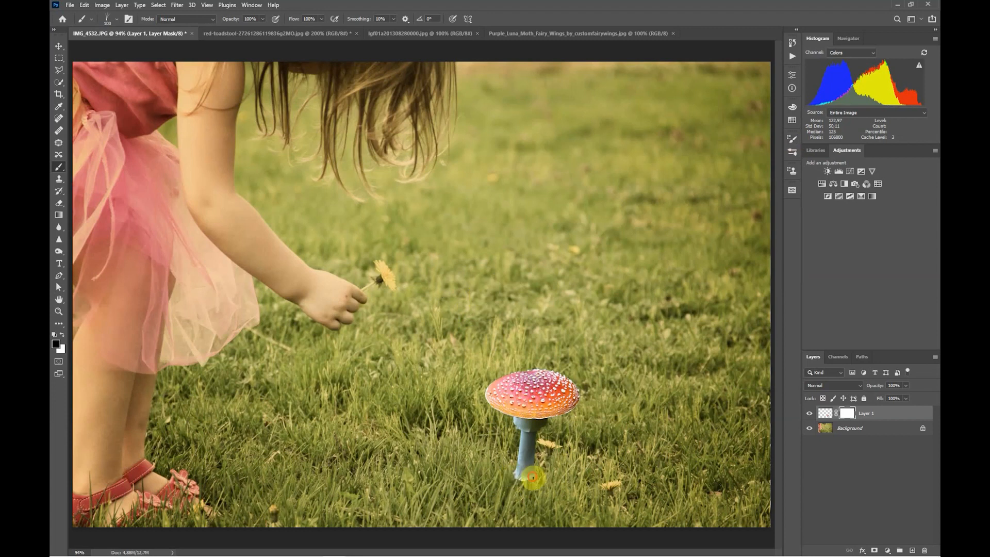
{"action": "left_click", "coordinate": [516, 475]}
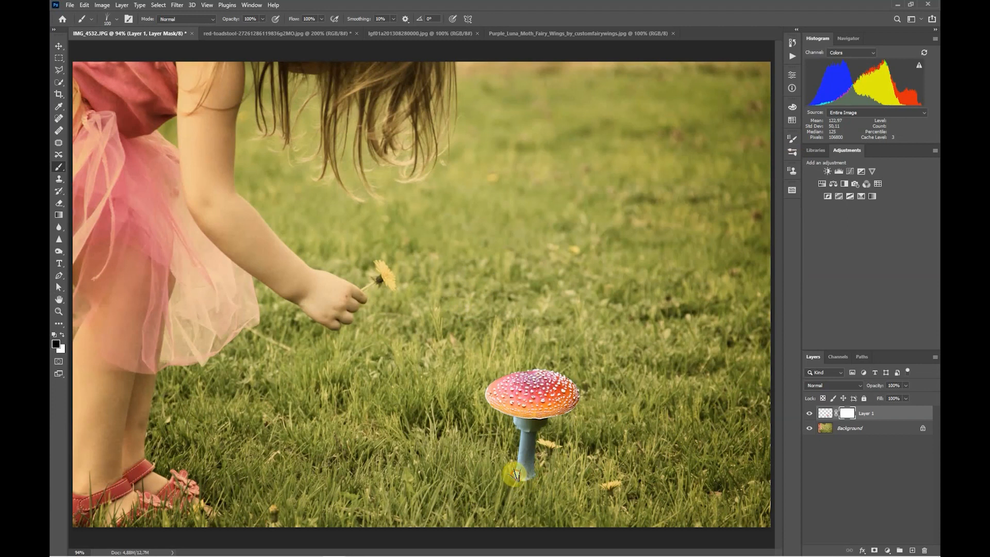
{"action": "left_click", "coordinate": [524, 478]}
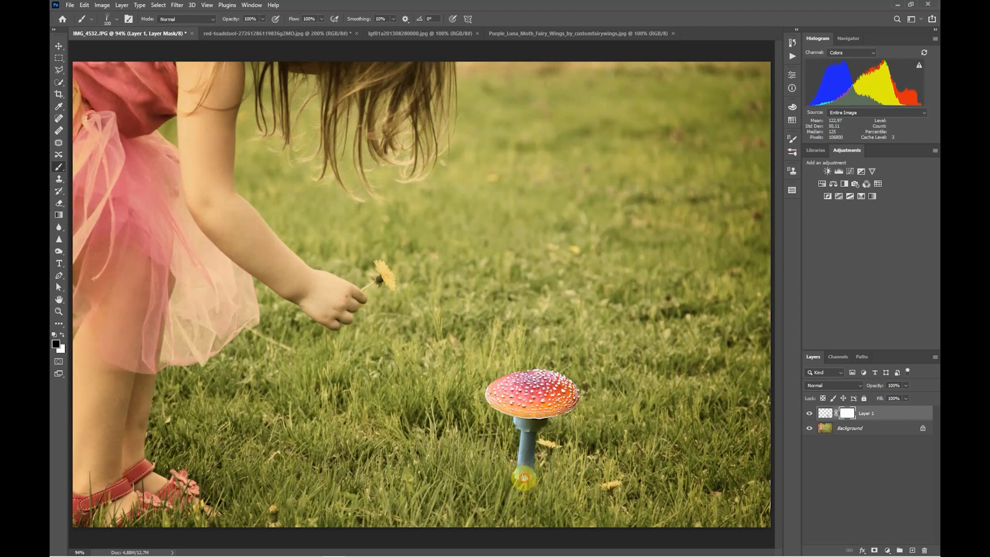
{"action": "left_click", "coordinate": [515, 477]}
{"action": "left_click", "coordinate": [521, 483]}
{"action": "mouse_move", "coordinate": [526, 477]}
{"action": "left_mouse_down"}
{"action": "mouse_move", "coordinate": [518, 479]}
{"action": "mouse_move", "coordinate": [538, 477]}
{"action": "mouse_move", "coordinate": [514, 474]}
{"action": "mouse_move", "coordinate": [531, 475]}
{"action": "left_mouse_up"}
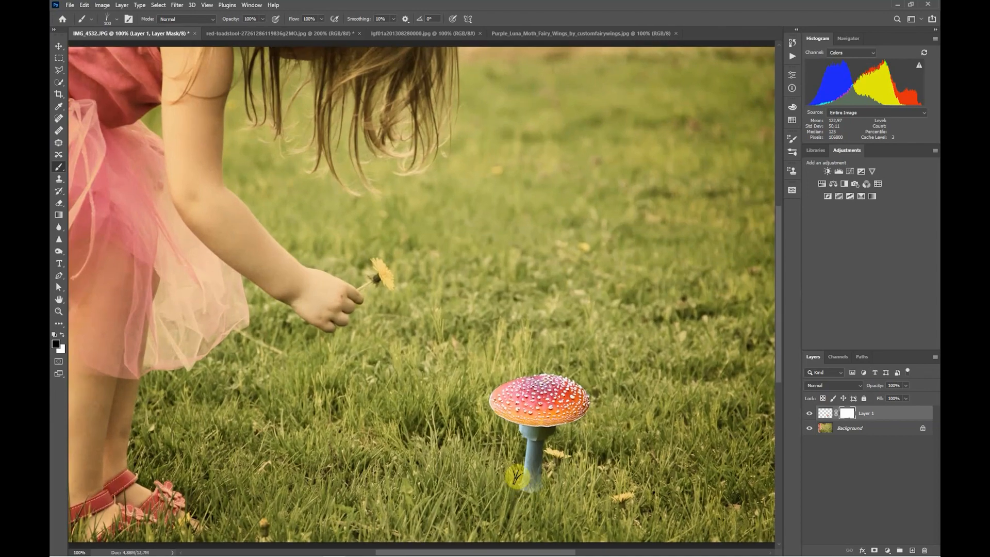
Step: Collapse the Legacy Brushes group and expand the grass-brushes group in the brush presets
{"action": "key", "text": "ctrl+minus"}
{"action": "key", "text": "ctrl+plus"}
{"action": "key", "text": "ctrl+plus"}
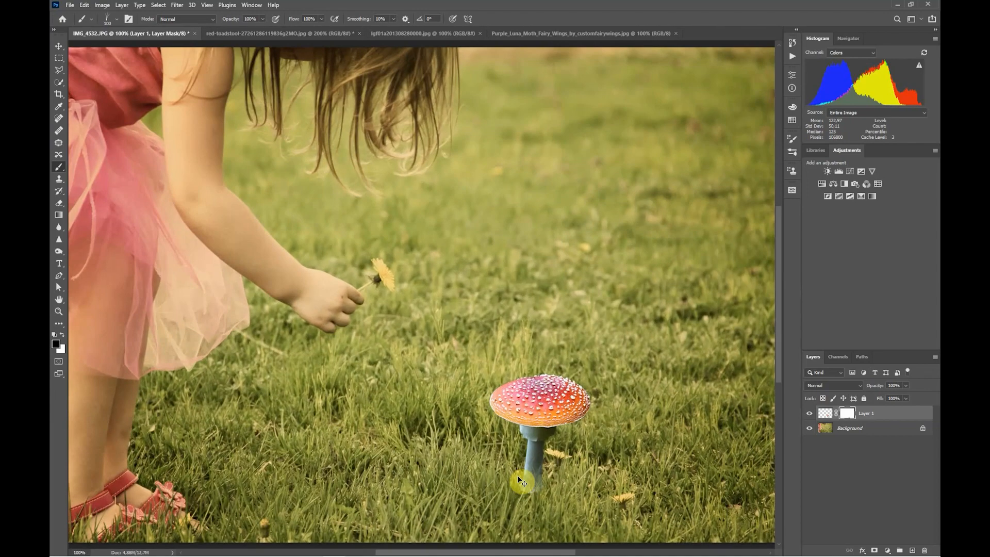
{"action": "left_click_drag", "start_coordinate": [534, 449], "coordinate": [438, 226]}
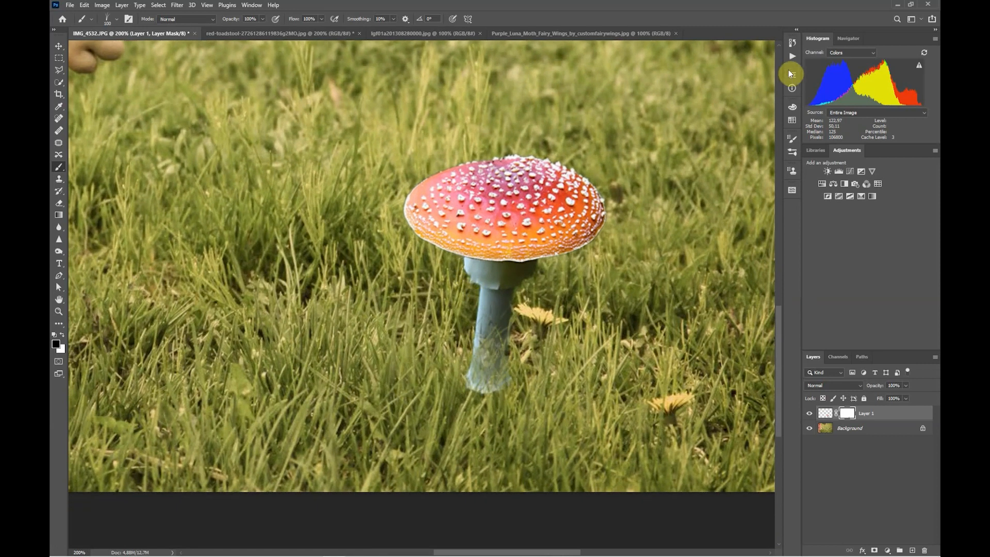
{"action": "left_click", "coordinate": [118, 21]}
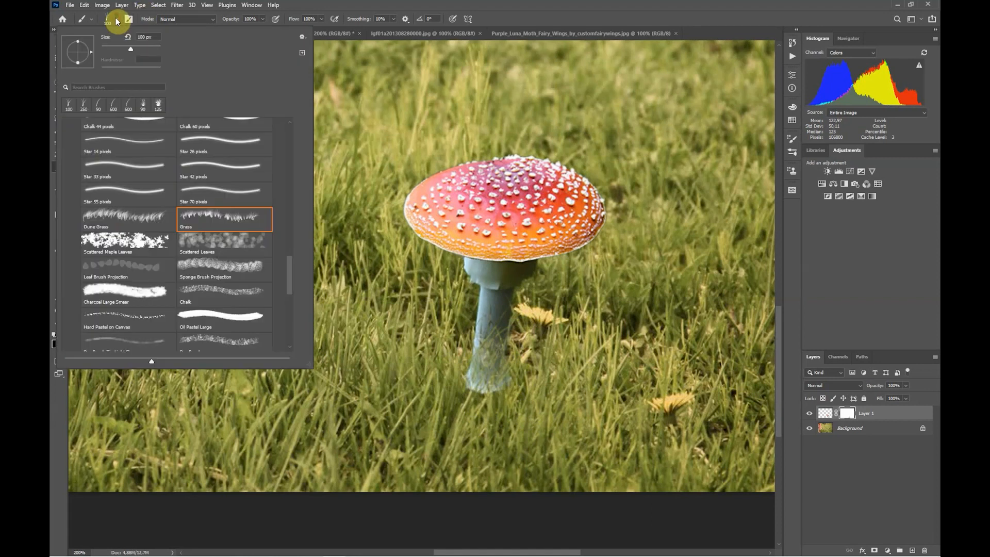
{"action": "left_click", "coordinate": [116, 19]}
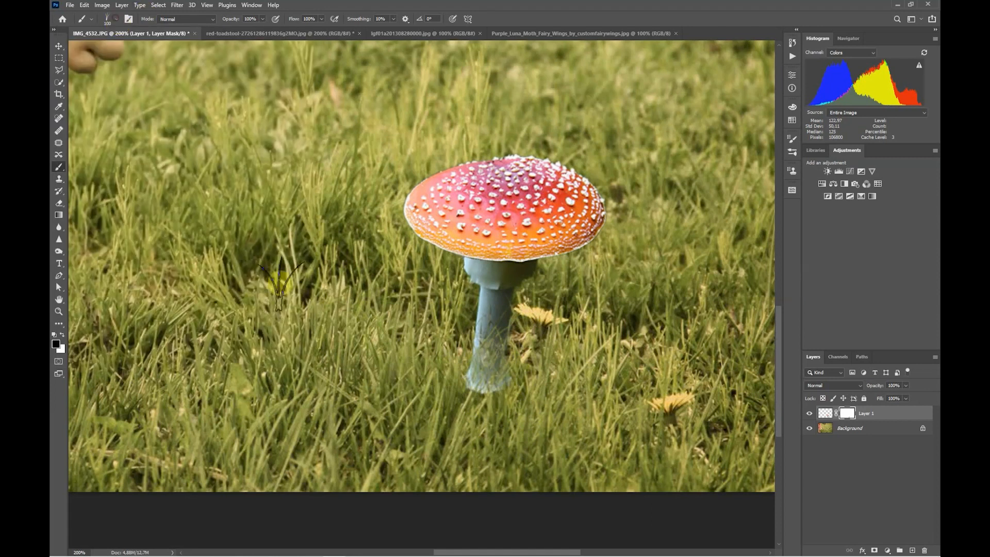
{"action": "left_click", "coordinate": [118, 20]}
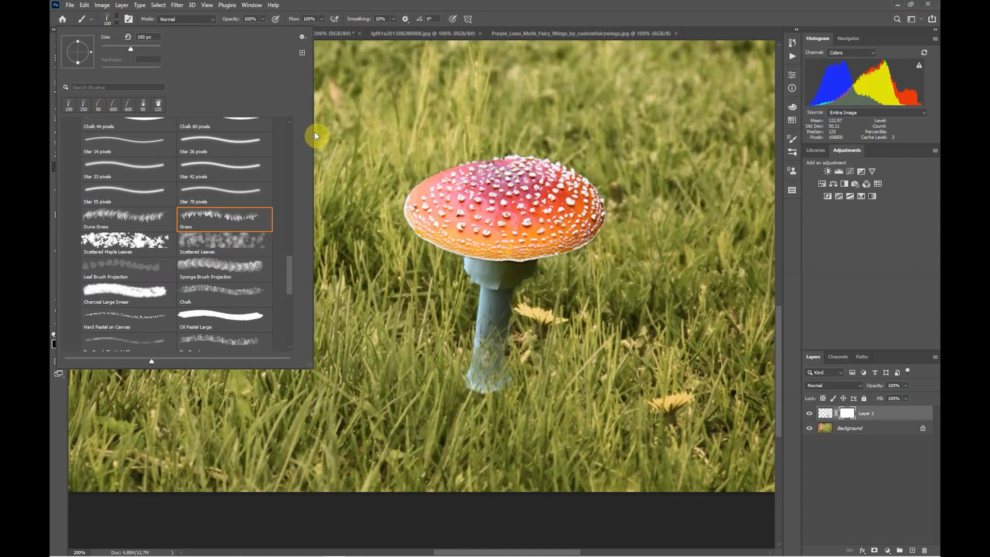
{"action": "left_click_drag", "start_coordinate": [293, 271], "coordinate": [288, 125]}
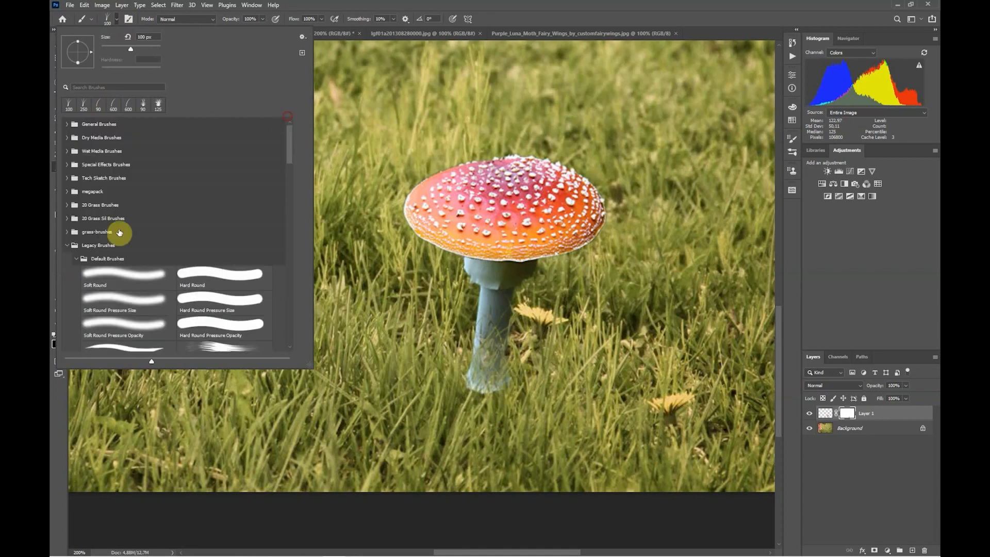
{"action": "left_click", "coordinate": [65, 246]}
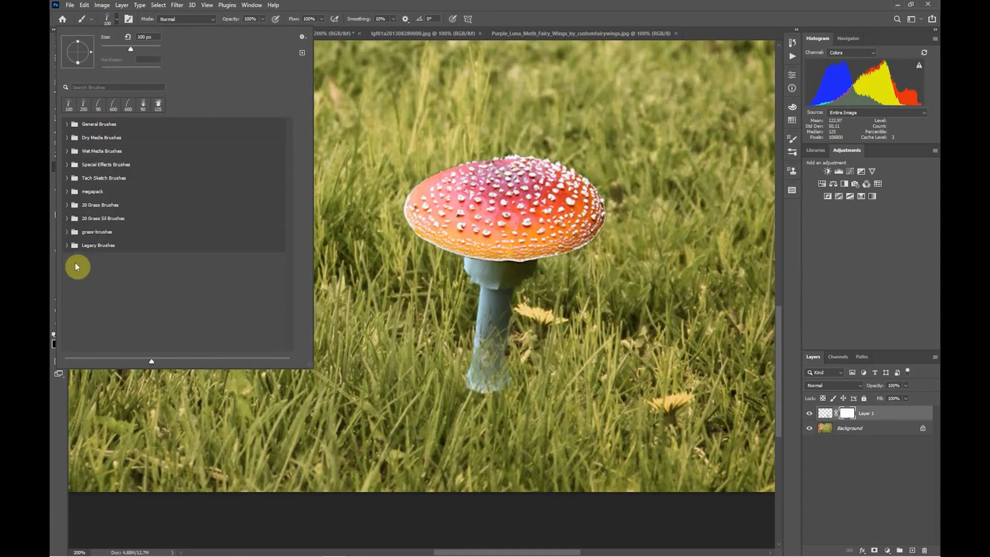
{"action": "left_click", "coordinate": [71, 235]}
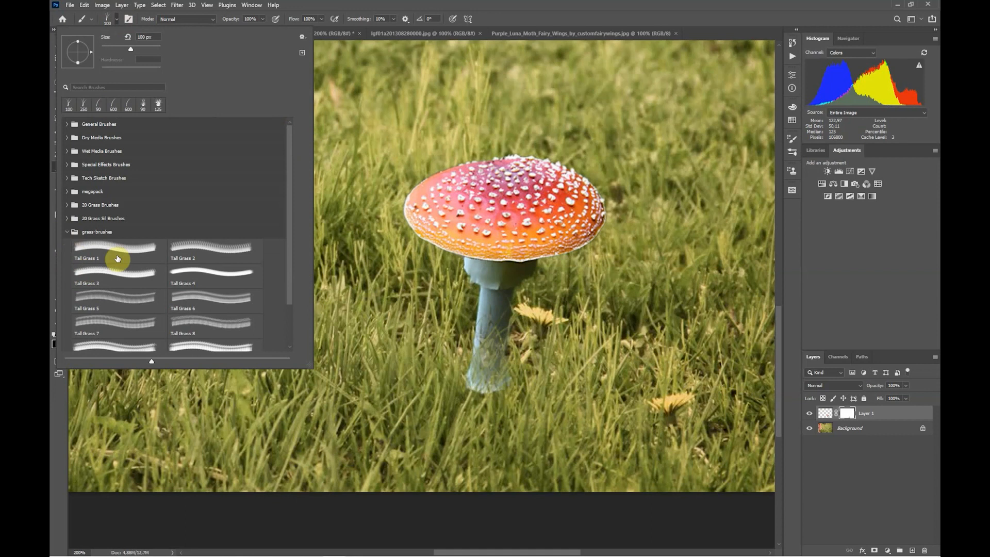
Step: Select the Tall Grass 2 brush preset for masking the toadstool
{"action": "left_click", "coordinate": [302, 37]}
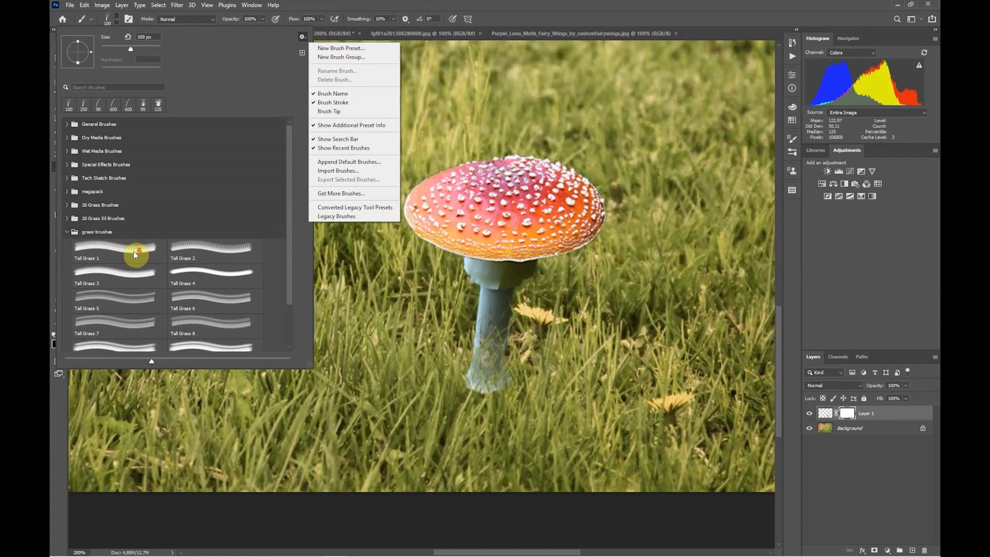
{"action": "left_click", "coordinate": [225, 247]}
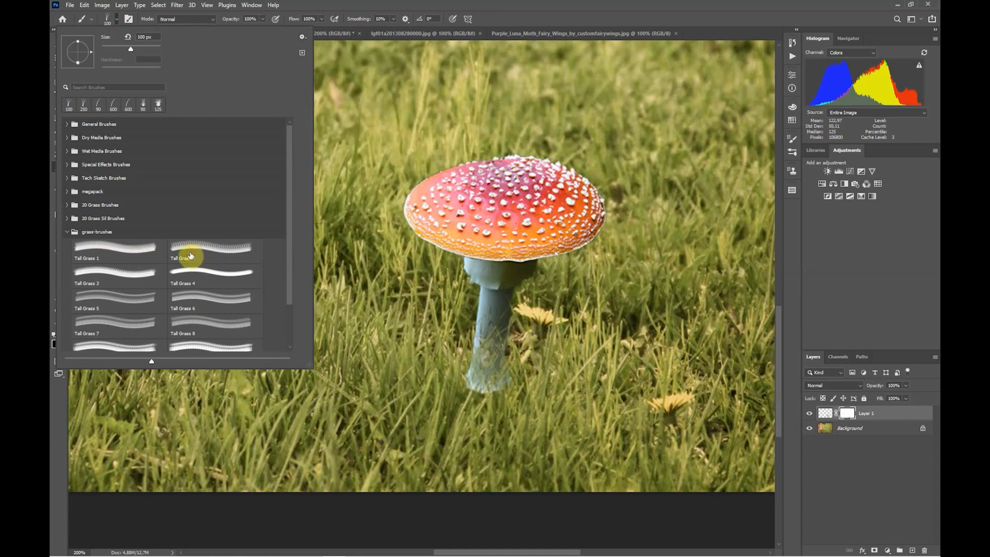
{"action": "left_click", "coordinate": [117, 252]}
{"action": "left_click", "coordinate": [194, 249]}
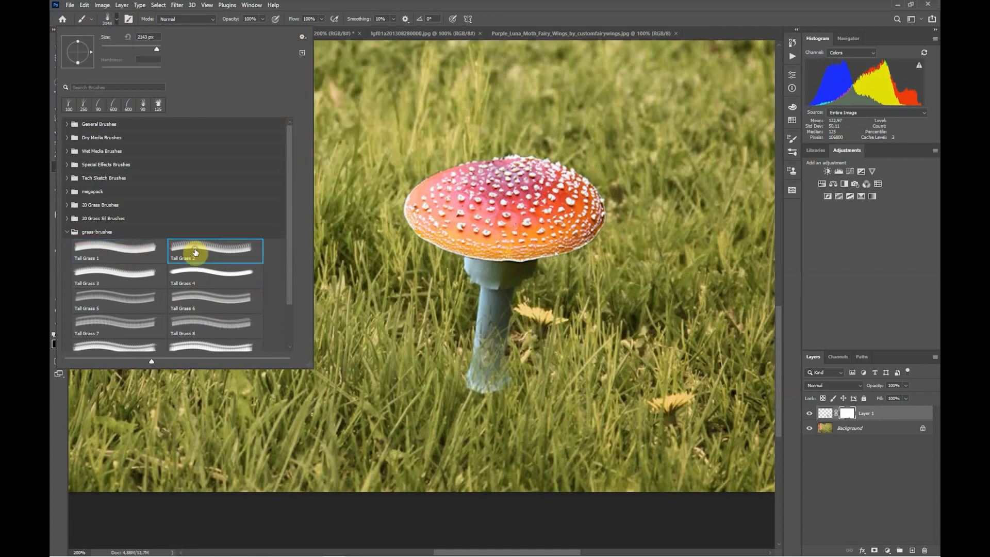
{"action": "left_click", "coordinate": [117, 20]}
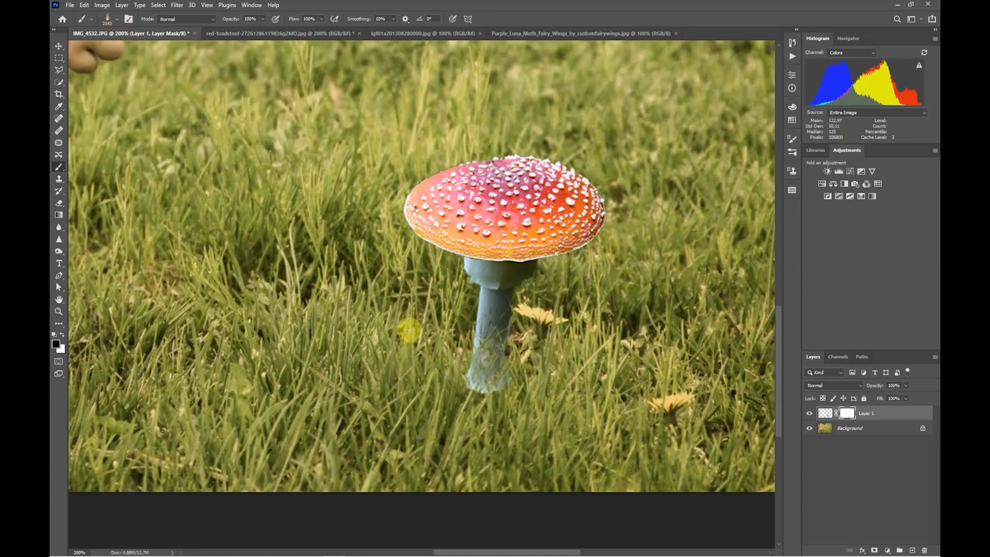
Step: Reduce the Tall Grass 2 brush to 50 px and paint black grass shapes on the mask over the toadstool stem's base
{"action": "key", "text": "bracketleft"}
{"action": "key", "text": "bracketleft"}
{"action": "key", "text": "bracketleft"}
{"action": "key", "text": "bracketleft"}
{"action": "key", "text": "bracketleft"}
{"action": "key", "text": "bracketleft"}
{"action": "key", "text": "bracketleft"}
{"action": "key", "text": "bracketleft"}
{"action": "key", "text": "bracketleft"}
{"action": "key", "text": "bracketleft"}
{"action": "key", "text": "bracketleft"}
{"action": "key", "text": "bracketleft"}
{"action": "key", "text": "bracketleft"}
{"action": "key", "text": "bracketleft"}
{"action": "key", "text": "bracketleft"}
{"action": "key", "text": "bracketleft"}
{"action": "key", "text": "bracketleft"}
{"action": "key", "text": "bracketleft"}
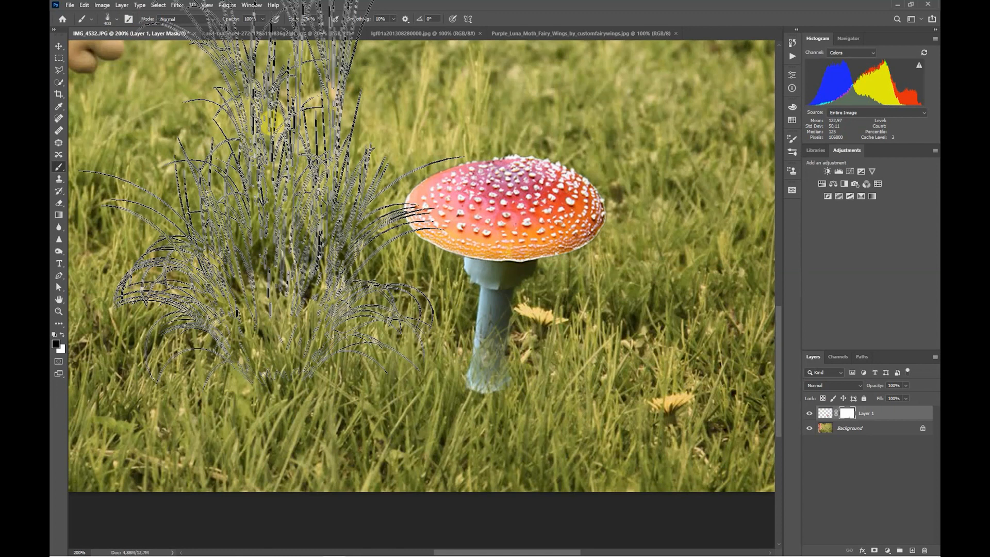
{"action": "key", "text": "bracketleft"}
{"action": "key", "text": "bracketleft"}
{"action": "key", "text": "bracketleft"}
{"action": "key", "text": "bracketleft"}
{"action": "key", "text": "bracketleft"}
{"action": "key", "text": "bracketleft"}
{"action": "key", "text": "bracketleft"}
{"action": "key", "text": "bracketleft"}
{"action": "key", "text": "bracketleft"}
{"action": "key", "text": "bracketleft"}
{"action": "key", "text": "bracketleft"}
{"action": "key", "text": "bracketleft"}
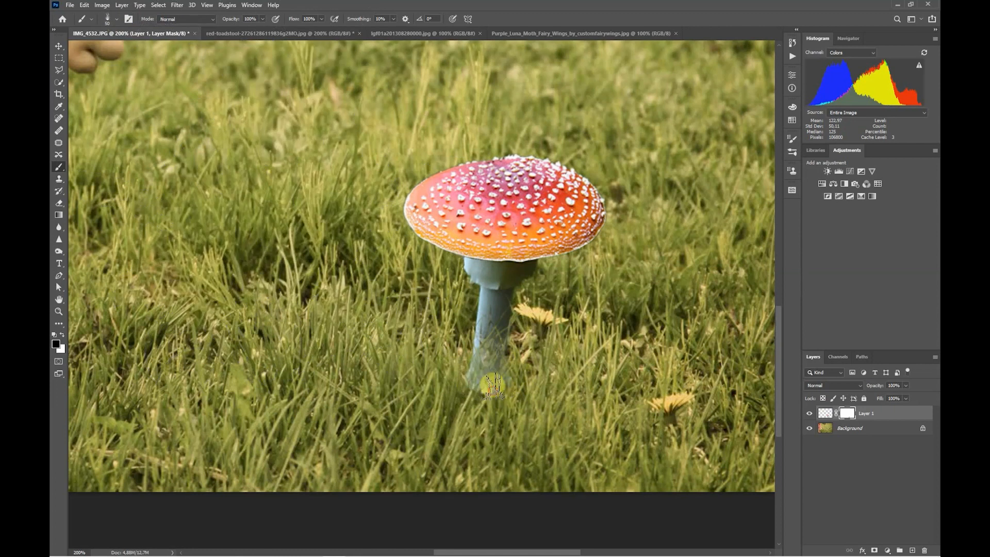
{"action": "left_click", "coordinate": [463, 384]}
{"action": "left_click", "coordinate": [506, 382]}
{"action": "left_click", "coordinate": [503, 368]}
{"action": "left_click", "coordinate": [468, 390]}
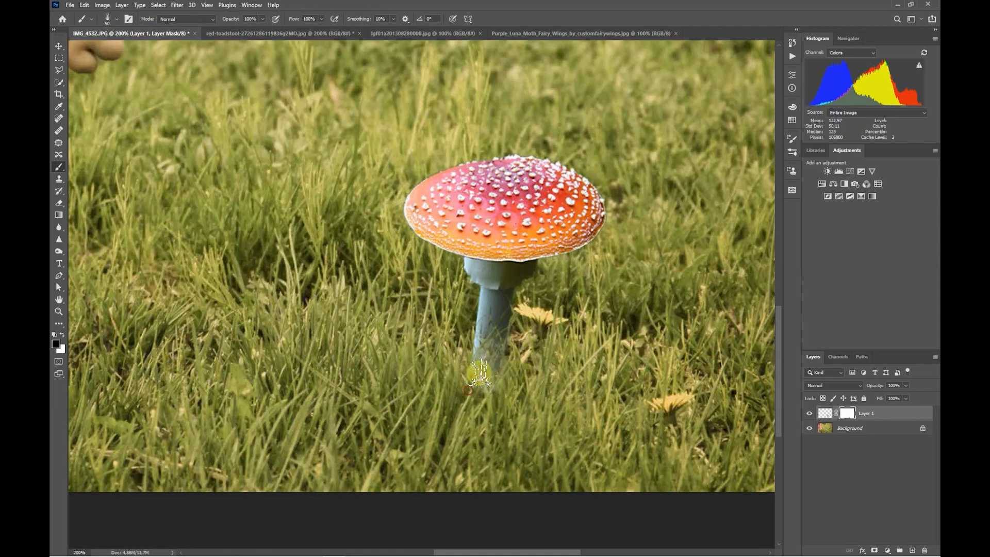
{"action": "left_click", "coordinate": [488, 375]}
{"action": "left_click", "coordinate": [509, 371]}
{"action": "left_click", "coordinate": [472, 361]}
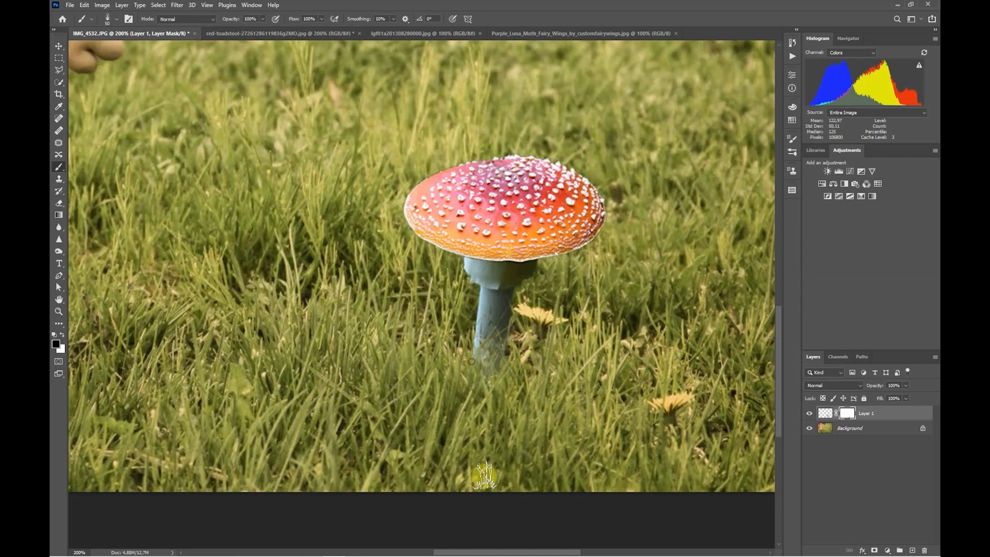
{"action": "left_click", "coordinate": [476, 359]}
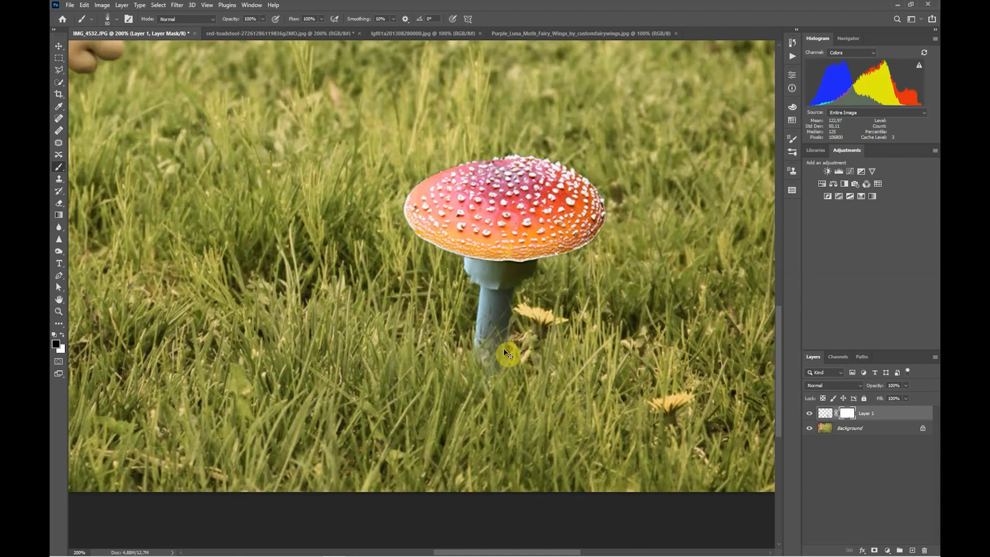
Step: Close the red-toadstool source image without saving its changes
{"action": "key", "text": "ctrl+minus"}
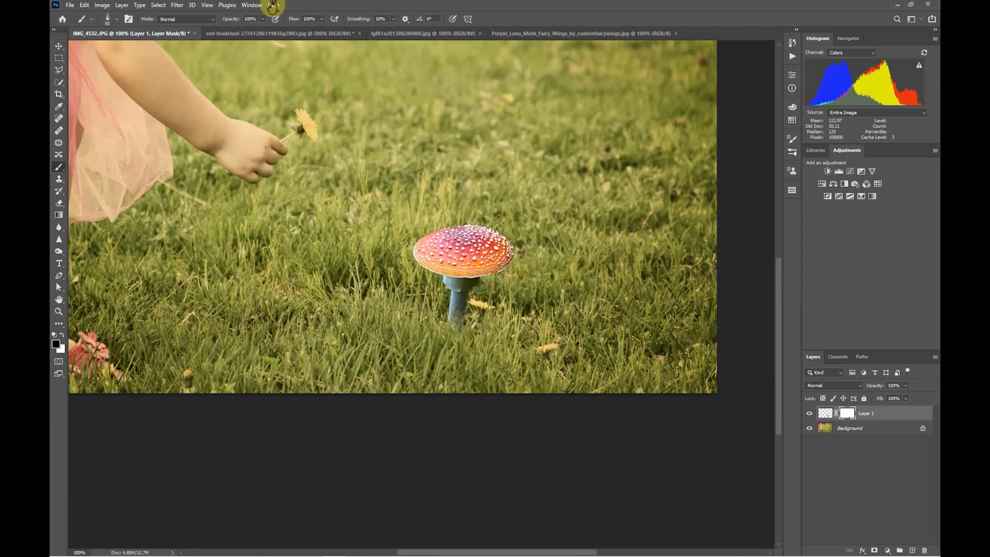
{"action": "left_click", "coordinate": [281, 33]}
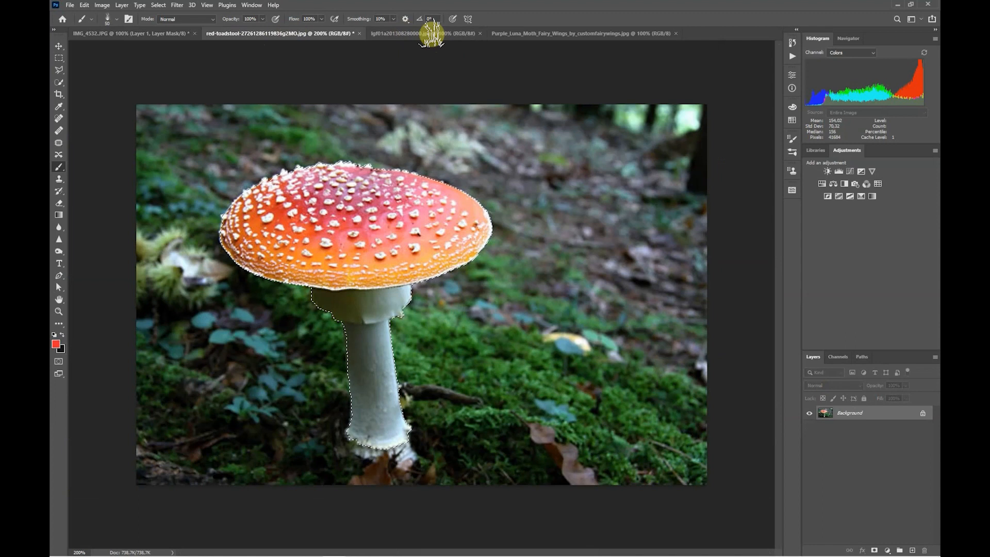
{"action": "left_click", "coordinate": [359, 33]}
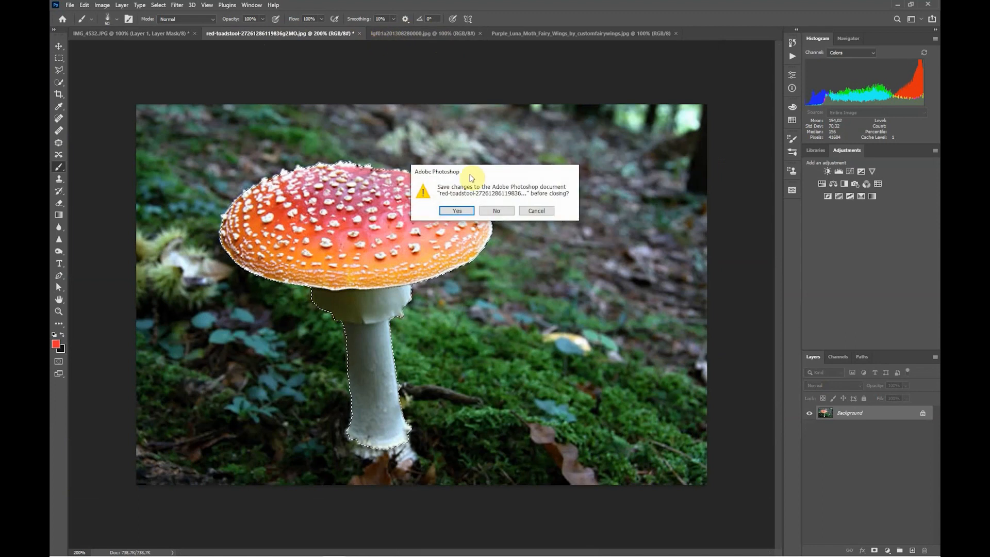
{"action": "left_click", "coordinate": [496, 210]}
{"action": "left_click", "coordinate": [245, 33]}
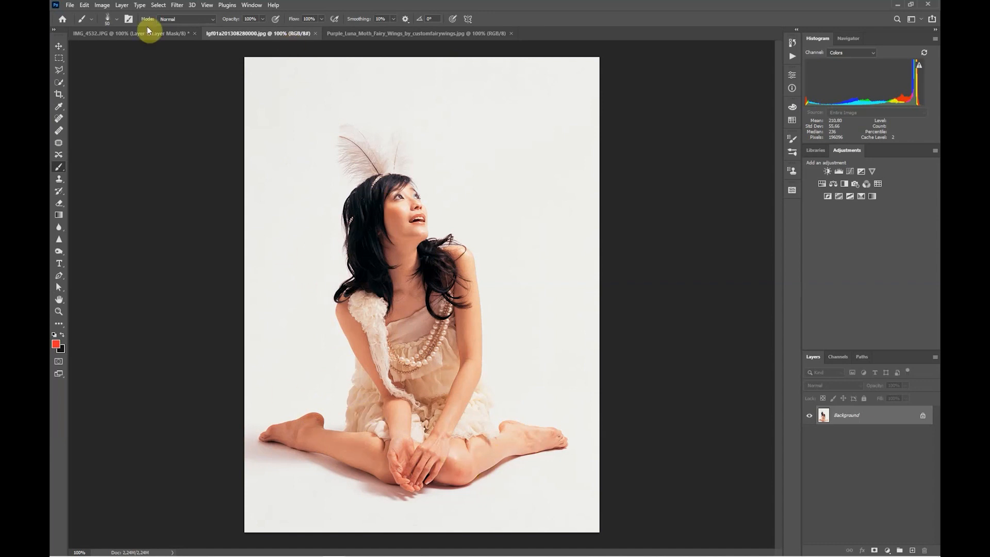
Step: Rename Layer 1 in IMG_4532.JPG as Toadstool
{"action": "left_click", "coordinate": [112, 34]}
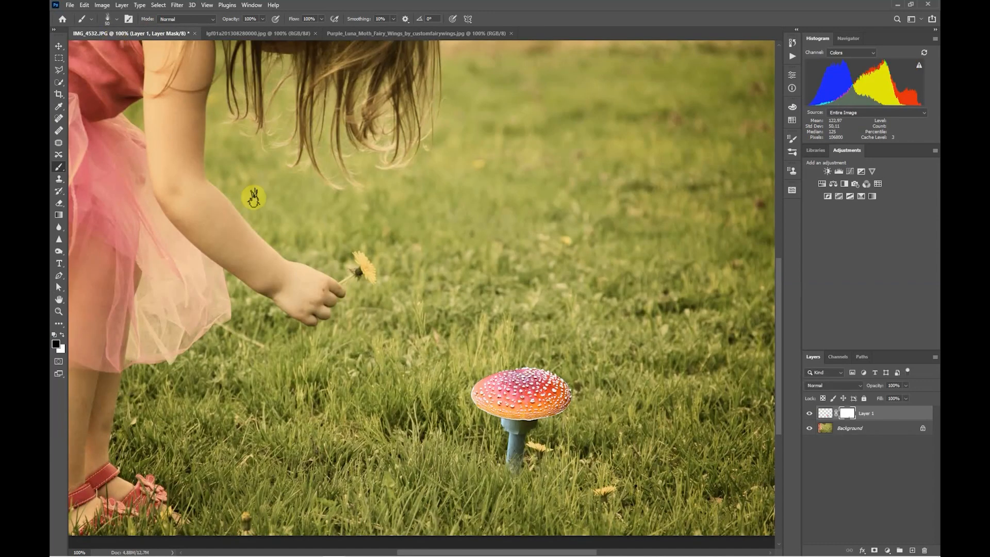
{"action": "double_click", "coordinate": [868, 414]}
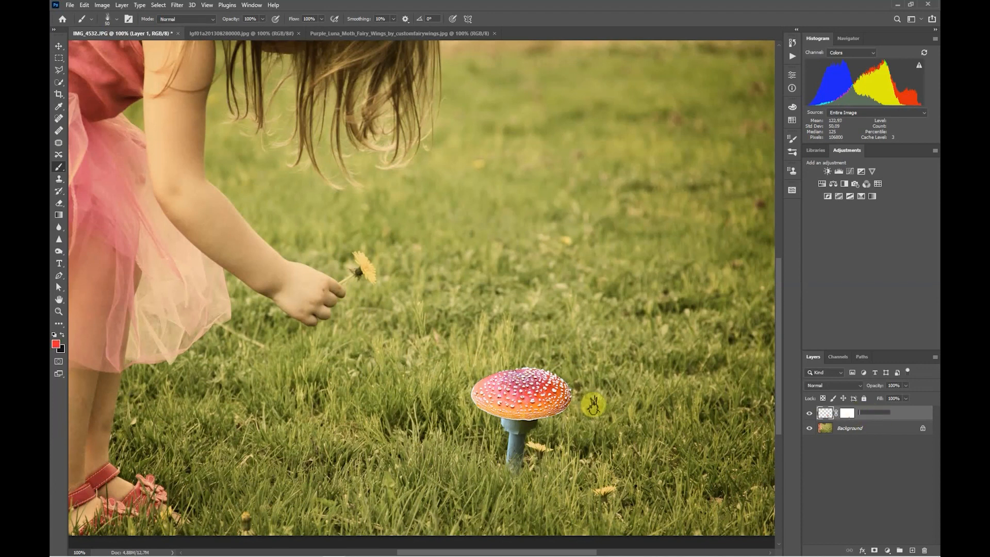
{"action": "type", "text": "Toadstool"}
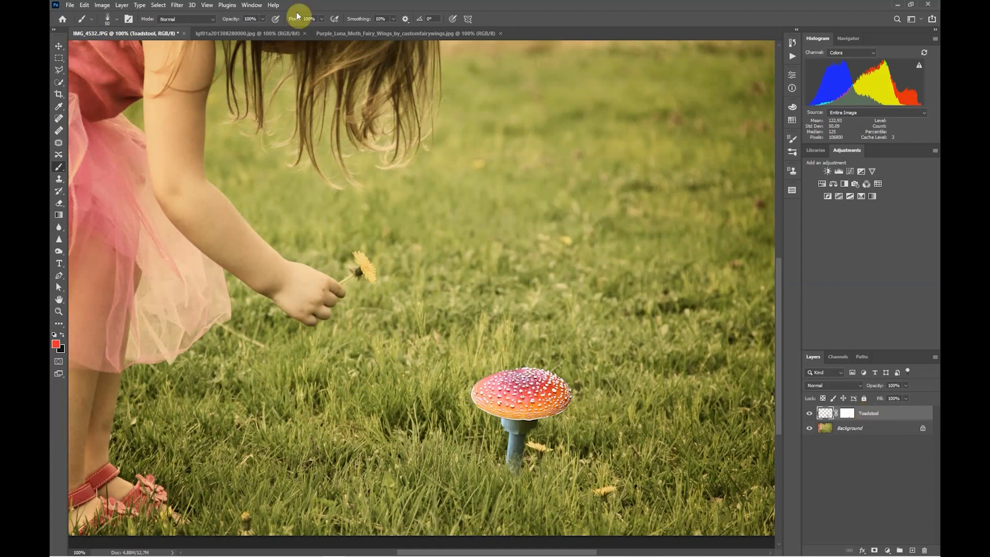
Step: Quick-select the seated woman in lgf01a201308280000.jpg, including the shadow beneath her legs and hands
{"action": "left_click", "coordinate": [230, 34]}
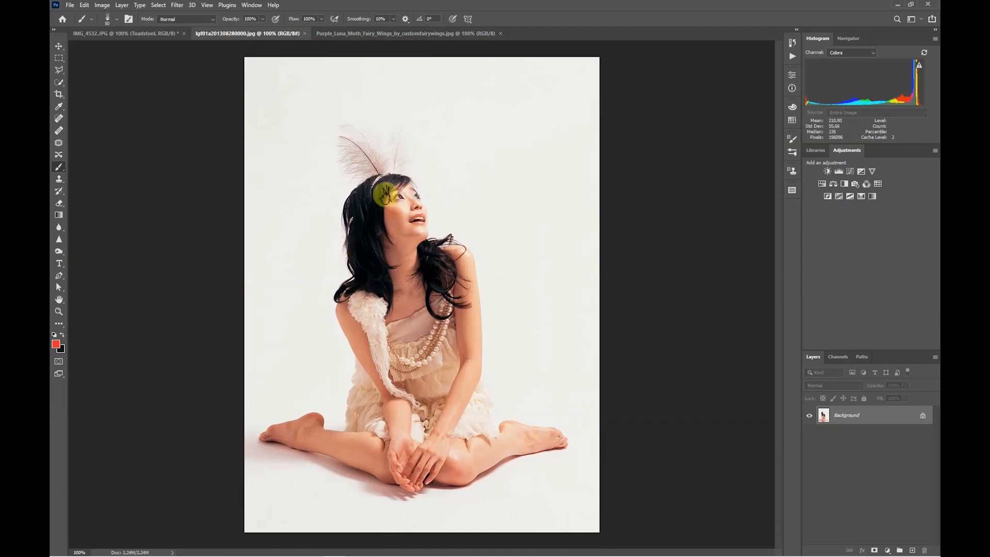
{"action": "left_click", "coordinate": [59, 83]}
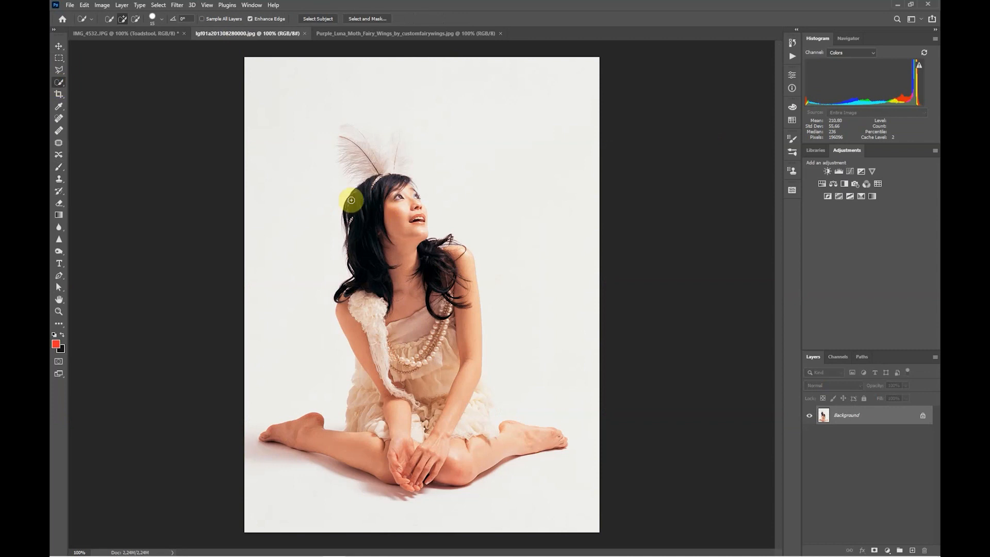
{"action": "mouse_move", "coordinate": [353, 201]}
{"action": "left_mouse_down"}
{"action": "mouse_move", "coordinate": [394, 239]}
{"action": "mouse_move", "coordinate": [415, 333]}
{"action": "mouse_move", "coordinate": [435, 316]}
{"action": "mouse_move", "coordinate": [434, 271]}
{"action": "mouse_move", "coordinate": [449, 267]}
{"action": "mouse_move", "coordinate": [452, 357]}
{"action": "mouse_move", "coordinate": [413, 392]}
{"action": "mouse_move", "coordinate": [388, 331]}
{"action": "mouse_move", "coordinate": [374, 345]}
{"action": "mouse_move", "coordinate": [392, 375]}
{"action": "mouse_move", "coordinate": [363, 403]}
{"action": "mouse_move", "coordinate": [397, 446]}
{"action": "mouse_move", "coordinate": [383, 425]}
{"action": "mouse_move", "coordinate": [309, 449]}
{"action": "mouse_move", "coordinate": [293, 443]}
{"action": "mouse_move", "coordinate": [468, 473]}
{"action": "mouse_move", "coordinate": [526, 451]}
{"action": "mouse_move", "coordinate": [544, 435]}
{"action": "left_mouse_up"}
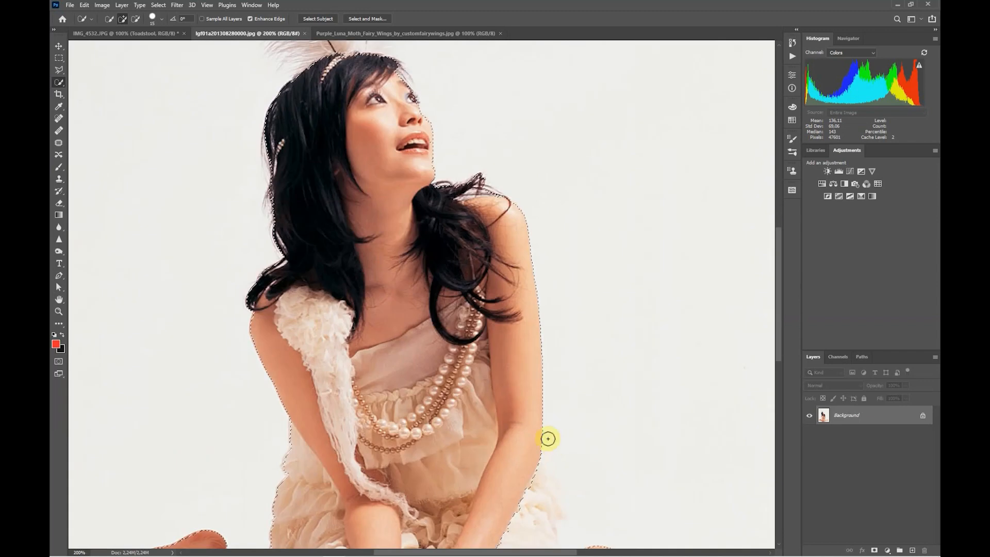
{"action": "left_click_drag", "start_coordinate": [471, 409], "coordinate": [482, 150]}
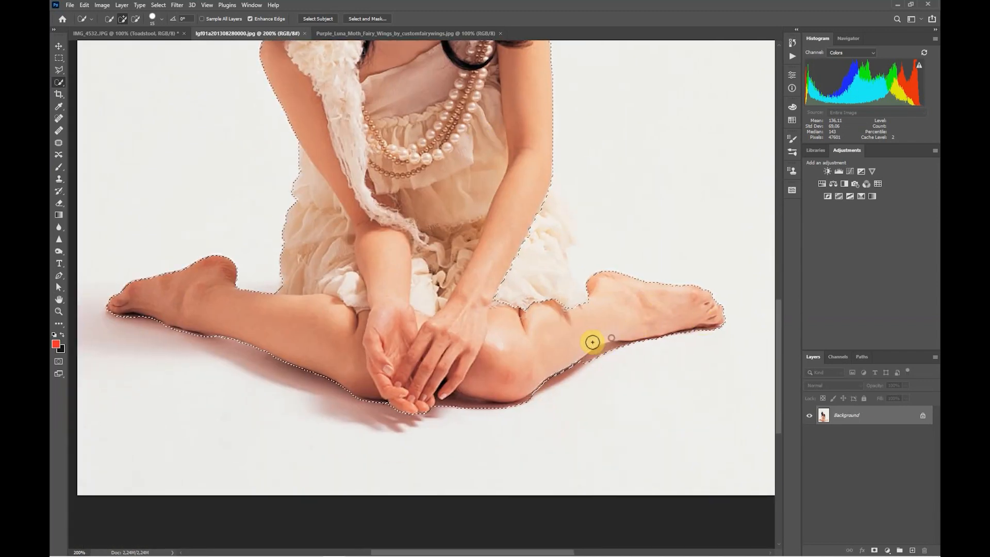
{"action": "left_click_drag", "start_coordinate": [568, 356], "coordinate": [531, 377]}
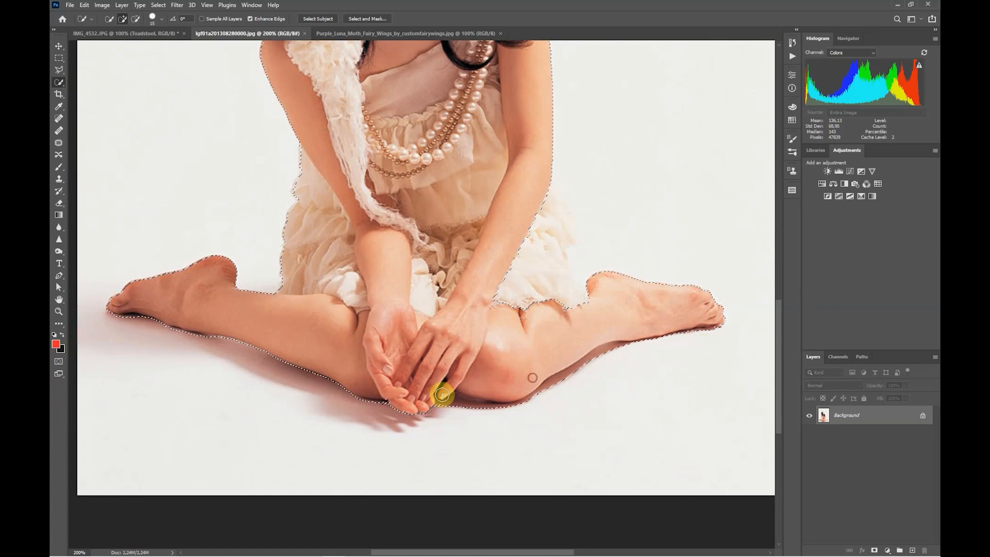
{"action": "mouse_move", "coordinate": [466, 397]}
{"action": "left_mouse_down"}
{"action": "mouse_move", "coordinate": [432, 393]}
{"action": "mouse_move", "coordinate": [358, 411]}
{"action": "mouse_move", "coordinate": [326, 382]}
{"action": "mouse_move", "coordinate": [227, 334]}
{"action": "mouse_move", "coordinate": [130, 314]}
{"action": "mouse_move", "coordinate": [189, 329]}
{"action": "mouse_move", "coordinate": [150, 330]}
{"action": "mouse_move", "coordinate": [117, 311]}
{"action": "mouse_move", "coordinate": [276, 314]}
{"action": "mouse_move", "coordinate": [278, 285]}
{"action": "mouse_move", "coordinate": [274, 305]}
{"action": "mouse_move", "coordinate": [356, 262]}
{"action": "mouse_move", "coordinate": [390, 225]}
{"action": "mouse_move", "coordinate": [248, 347]}
{"action": "mouse_move", "coordinate": [215, 400]}
{"action": "left_mouse_up"}
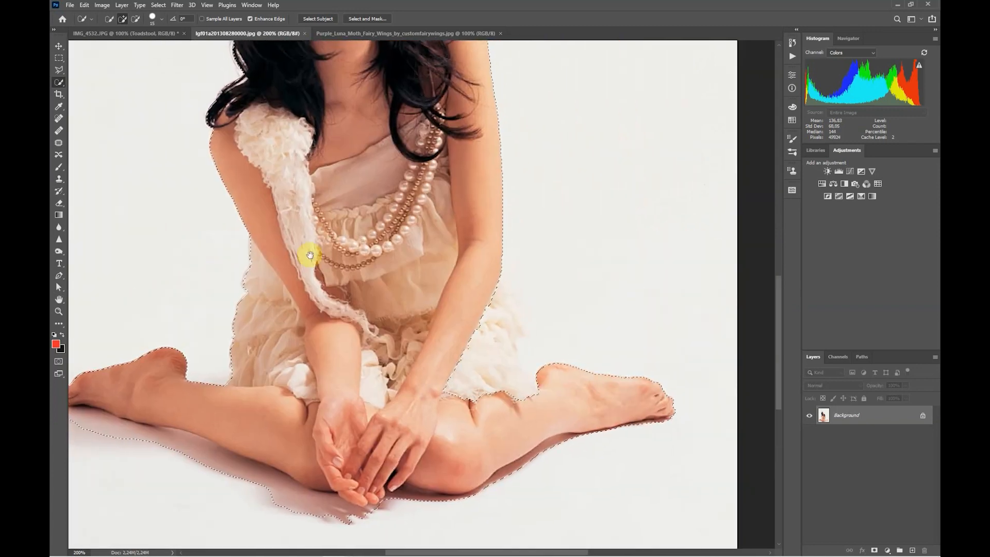
Step: Add the skirt's missing ruffles near the foot to the selection and subtract the background gap beside them
{"action": "mouse_move", "coordinate": [537, 404]}
{"action": "left_mouse_down"}
{"action": "mouse_move", "coordinate": [481, 399]}
{"action": "mouse_move", "coordinate": [470, 367]}
{"action": "mouse_move", "coordinate": [497, 307]}
{"action": "mouse_move", "coordinate": [503, 332]}
{"action": "mouse_move", "coordinate": [497, 301]}
{"action": "mouse_move", "coordinate": [509, 335]}
{"action": "mouse_move", "coordinate": [498, 295]}
{"action": "mouse_move", "coordinate": [531, 345]}
{"action": "mouse_move", "coordinate": [559, 347]}
{"action": "mouse_move", "coordinate": [537, 351]}
{"action": "left_mouse_up"}
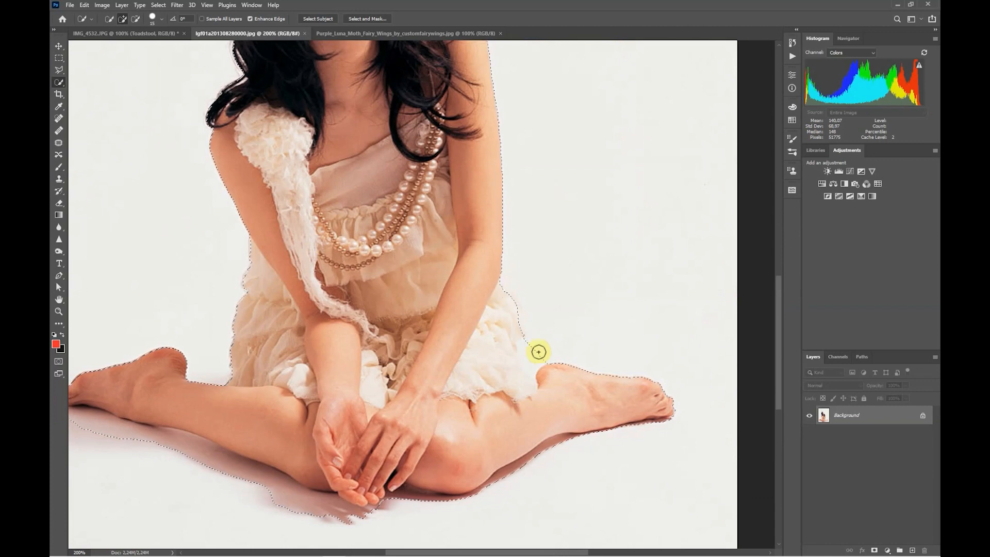
{"action": "left_click", "coordinate": [535, 350], "text": "alt"}
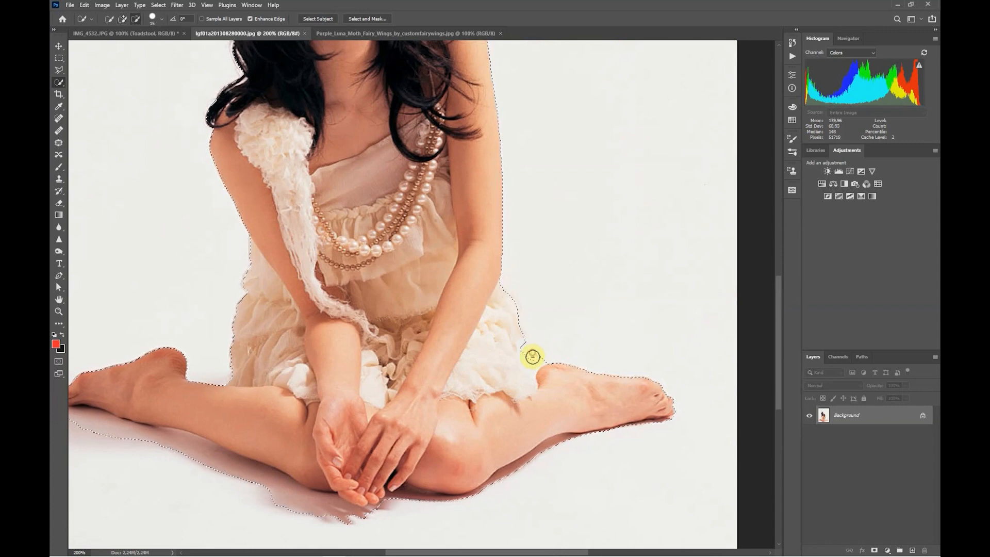
{"action": "left_click_drag", "start_coordinate": [533, 357], "coordinate": [525, 340]}
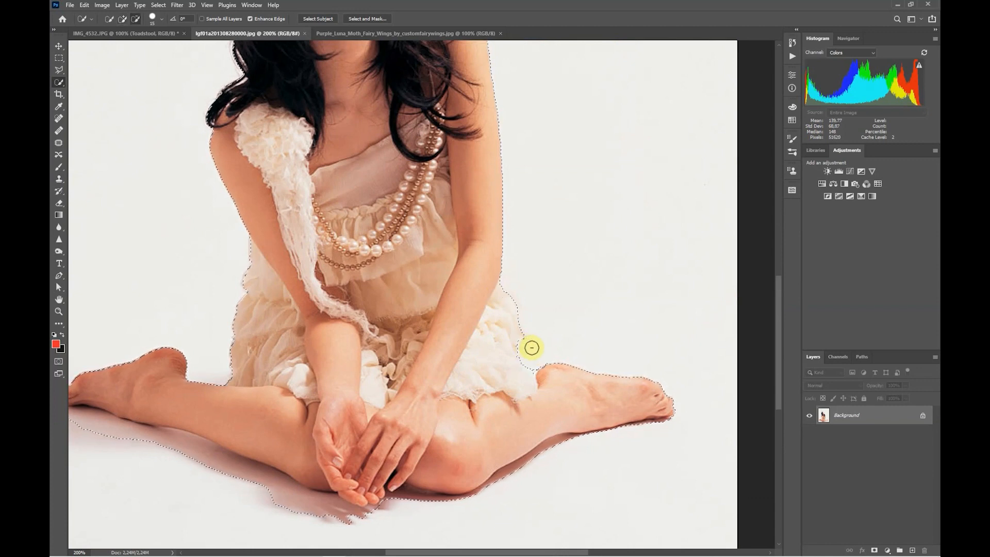
Step: Open Select and Mask for the woman's selection and preview it On Black at 80% opacity
{"action": "mouse_move", "coordinate": [392, 303]}
{"action": "left_mouse_down"}
{"action": "mouse_move", "coordinate": [376, 376]}
{"action": "mouse_move", "coordinate": [381, 469]}
{"action": "mouse_move", "coordinate": [387, 416]}
{"action": "left_mouse_up"}
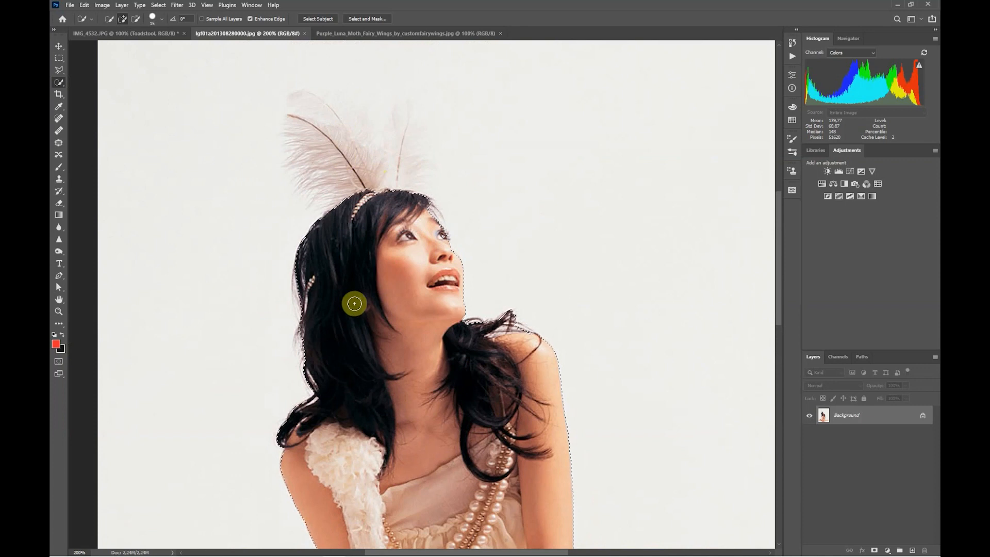
{"action": "left_click_drag", "start_coordinate": [352, 334], "coordinate": [321, 215]}
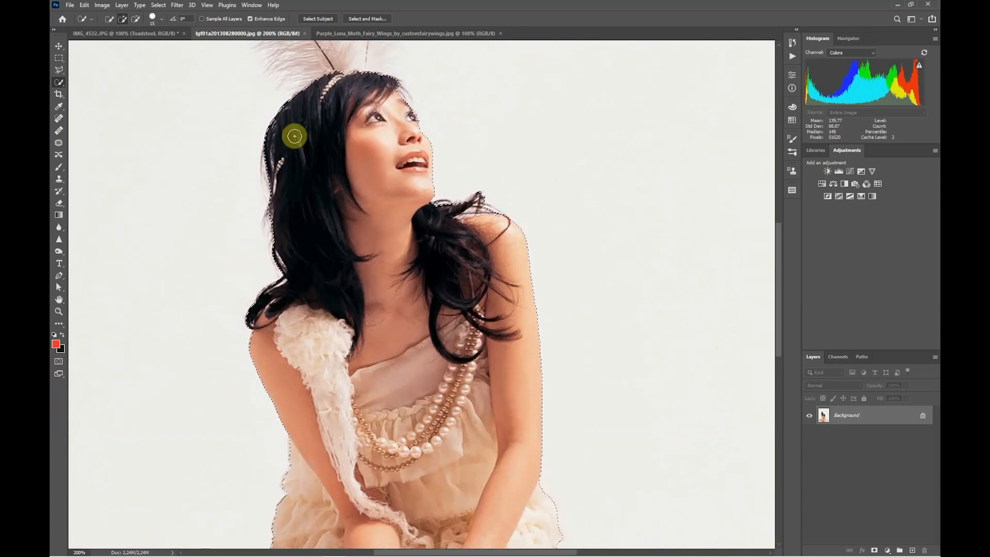
{"action": "left_click", "coordinate": [379, 19]}
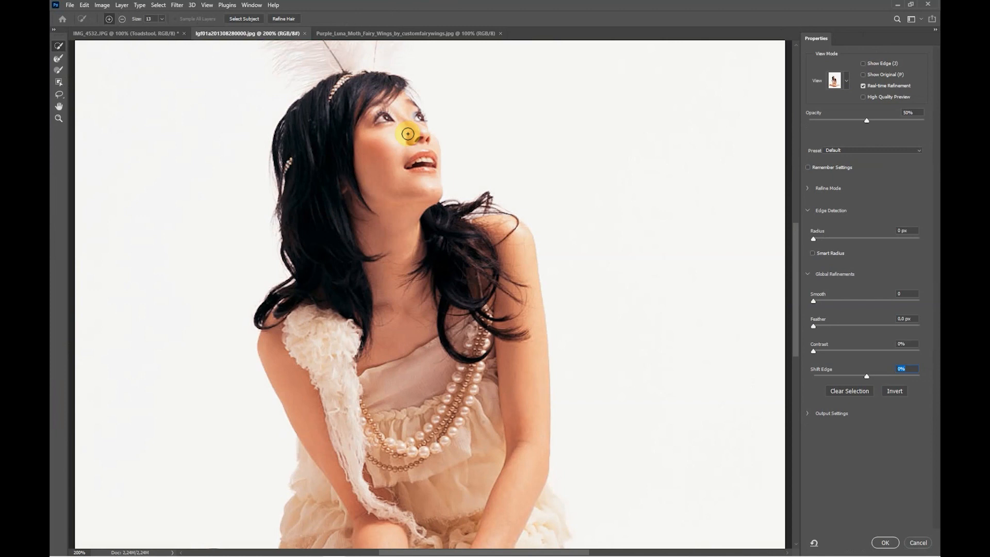
{"action": "key", "text": "ctrl+0"}
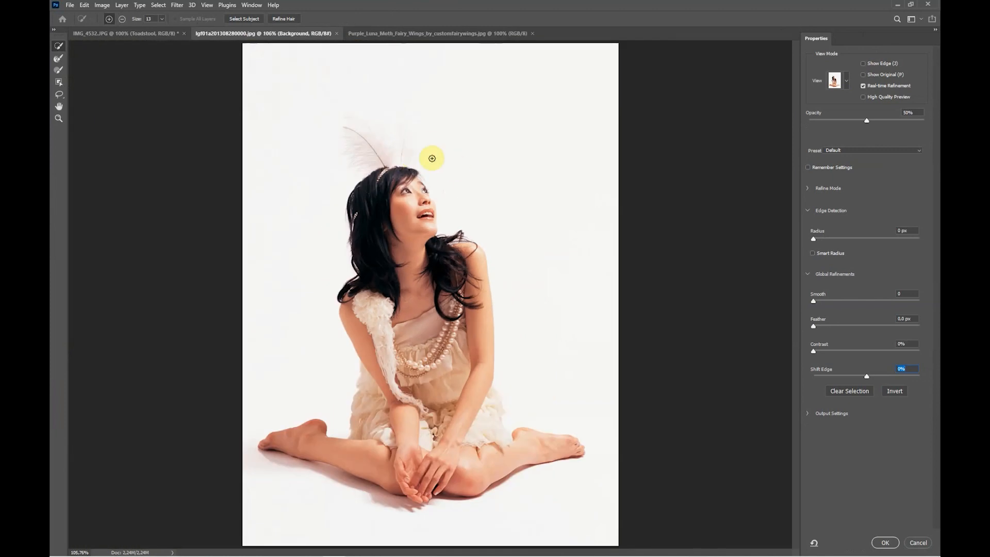
{"action": "left_click", "coordinate": [847, 79]}
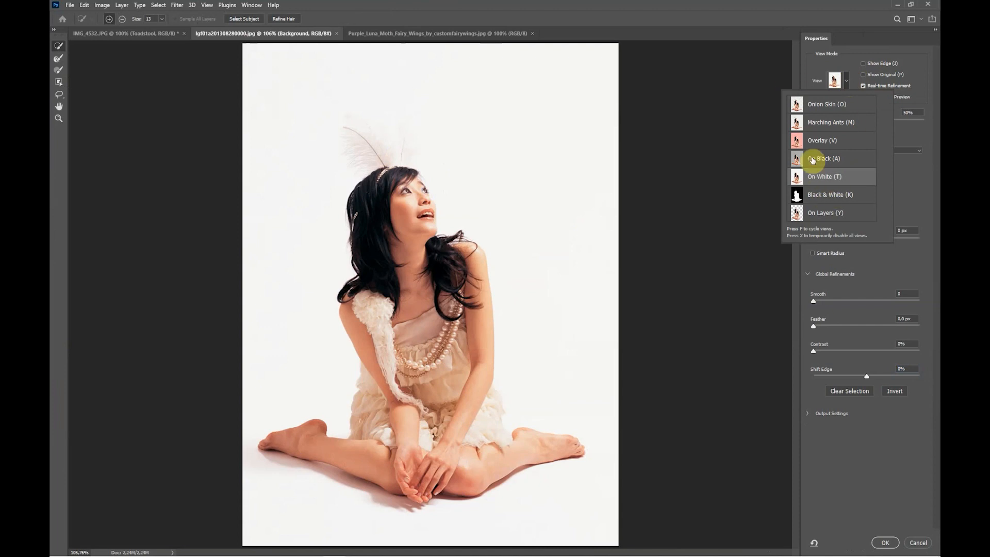
{"action": "left_click", "coordinate": [830, 159]}
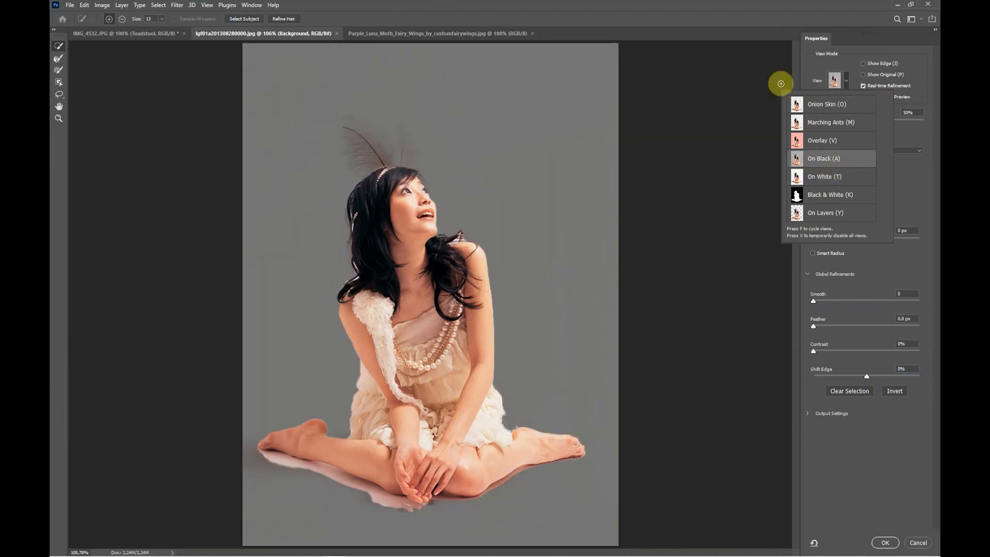
{"action": "left_click", "coordinate": [807, 5]}
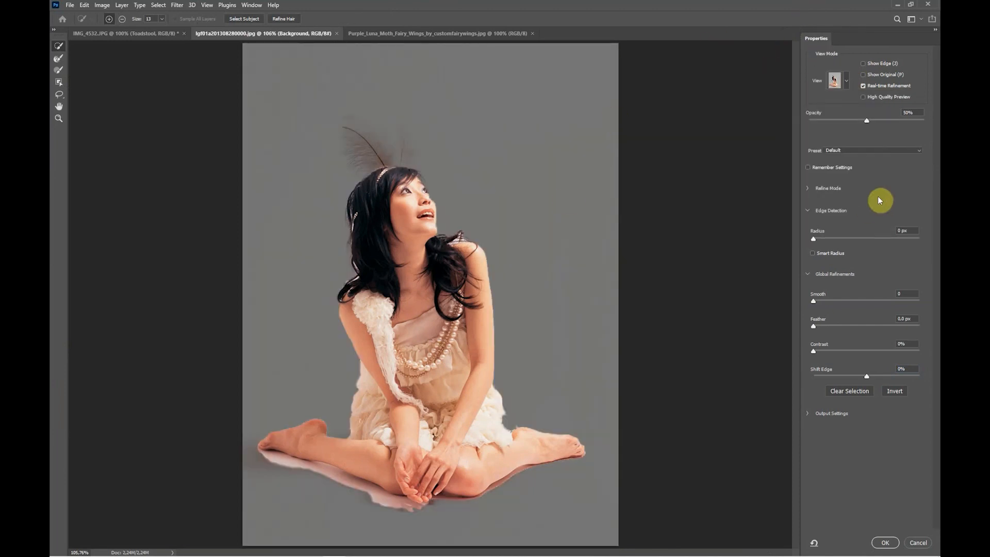
{"action": "left_click_drag", "start_coordinate": [866, 122], "coordinate": [902, 122]}
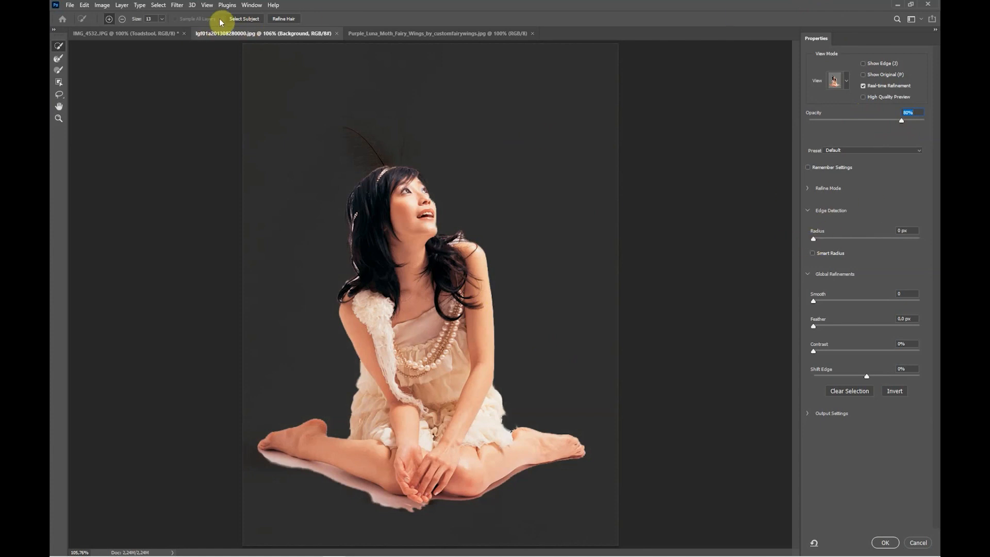
Step: Refine the hair and apply Radius 1 px with Smart Radius, Smooth 5, Feather 0.5 px, Contrast 3% and Shift Edge -31%
{"action": "left_click", "coordinate": [284, 20]}
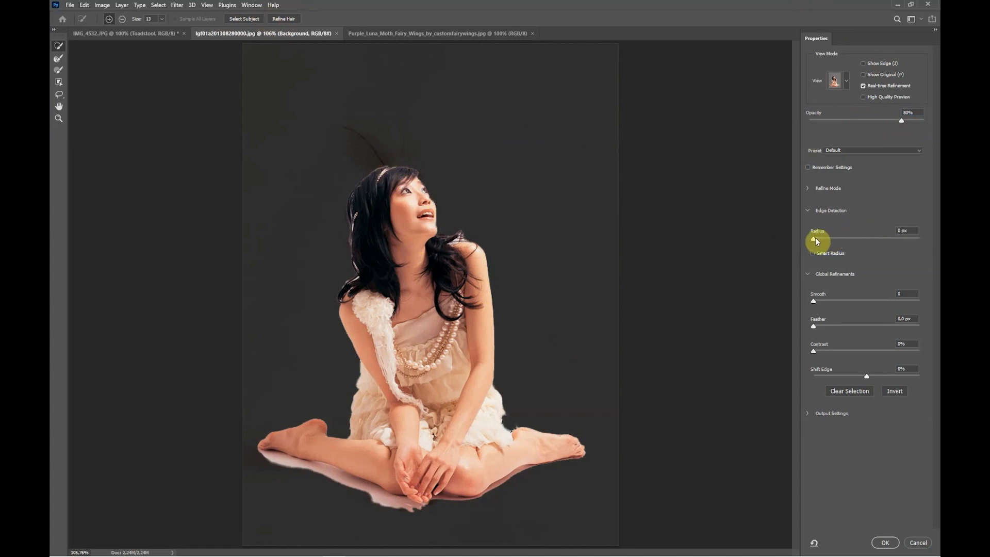
{"action": "left_click_drag", "start_coordinate": [816, 238], "coordinate": [818, 238]}
{"action": "left_click", "coordinate": [821, 240]}
{"action": "left_click", "coordinate": [819, 299]}
{"action": "left_click_drag", "start_coordinate": [815, 326], "coordinate": [817, 351]}
{"action": "left_click_drag", "start_coordinate": [866, 376], "coordinate": [855, 377]}
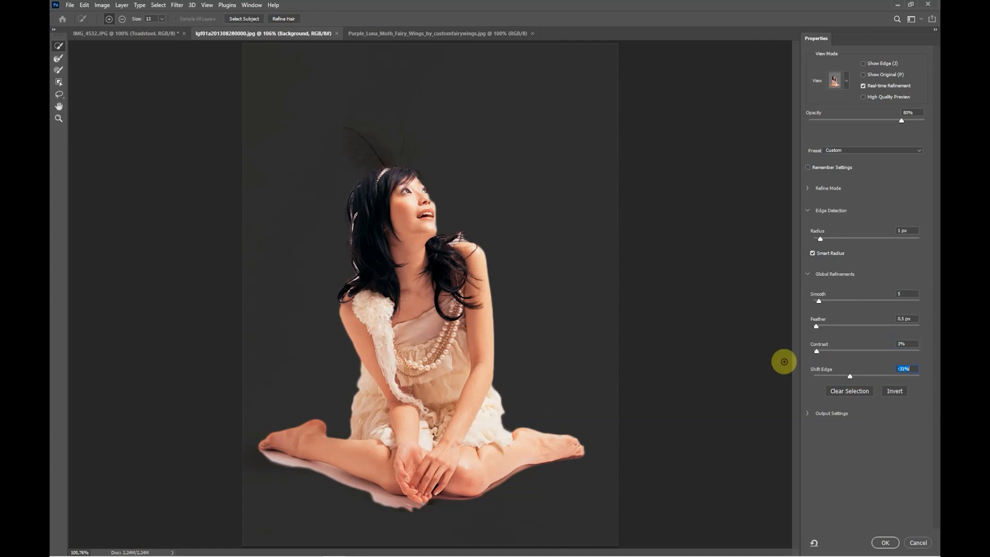
{"action": "left_click", "coordinate": [885, 541]}
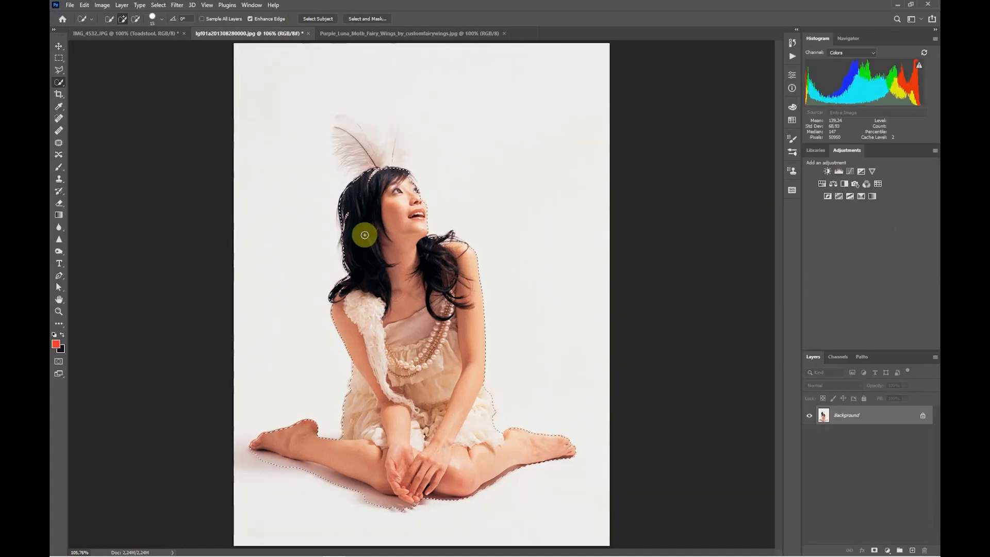
Step: Move the selected woman into IMG_4532.JPG as a new layer and place her over the toadstool
{"action": "key", "text": "v"}
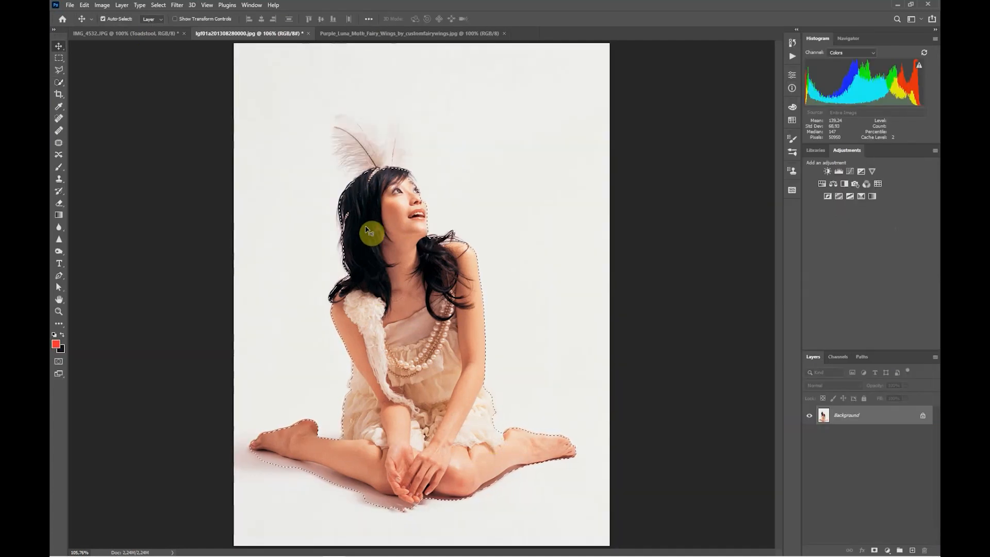
{"action": "left_click_drag", "start_coordinate": [401, 248], "coordinate": [511, 308]}
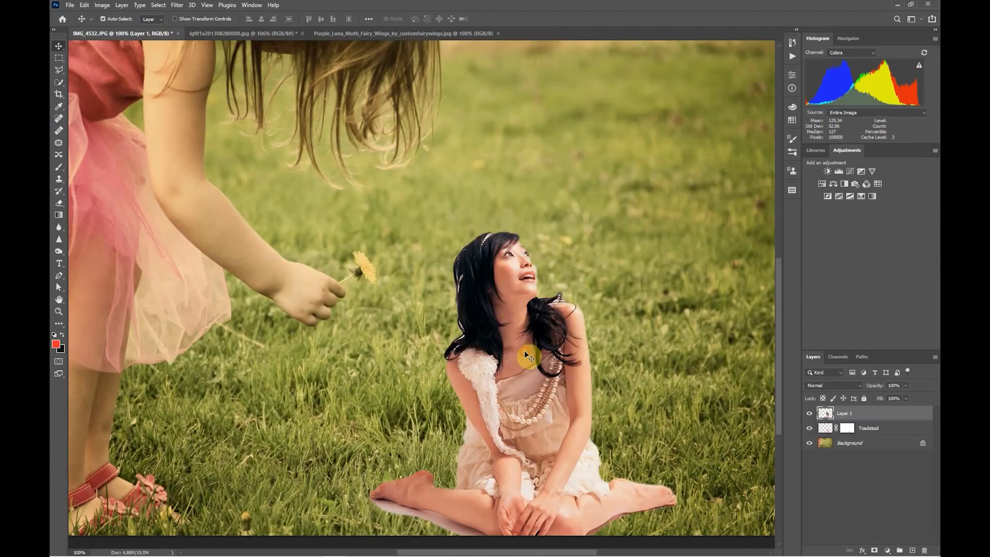
{"action": "left_click_drag", "start_coordinate": [528, 357], "coordinate": [505, 210]}
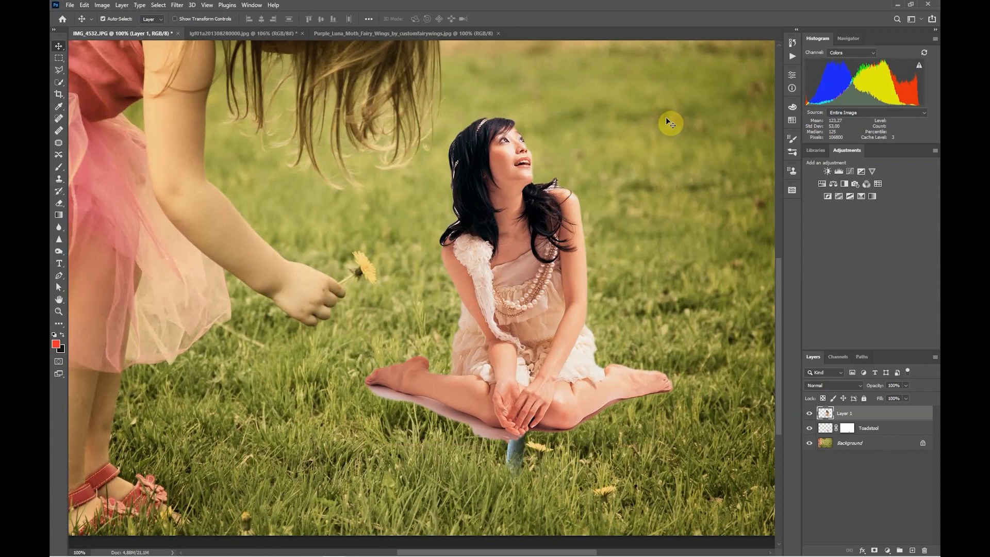
Step: Scale the woman's layer proportionally to about 24.8% and seat her on the toadstool cap
{"action": "key", "text": "ctrl+t"}
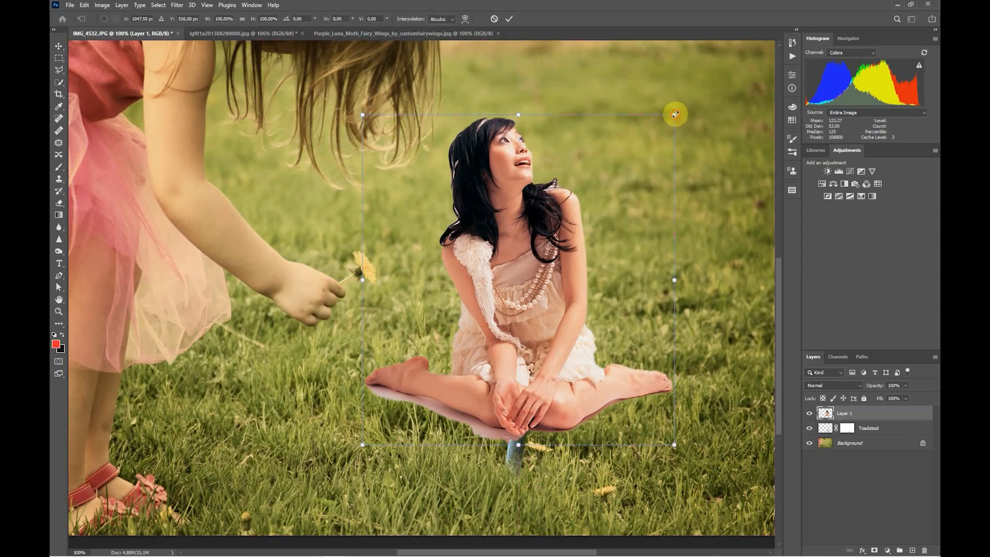
{"action": "left_click_drag", "start_coordinate": [675, 114], "coordinate": [528, 307]}
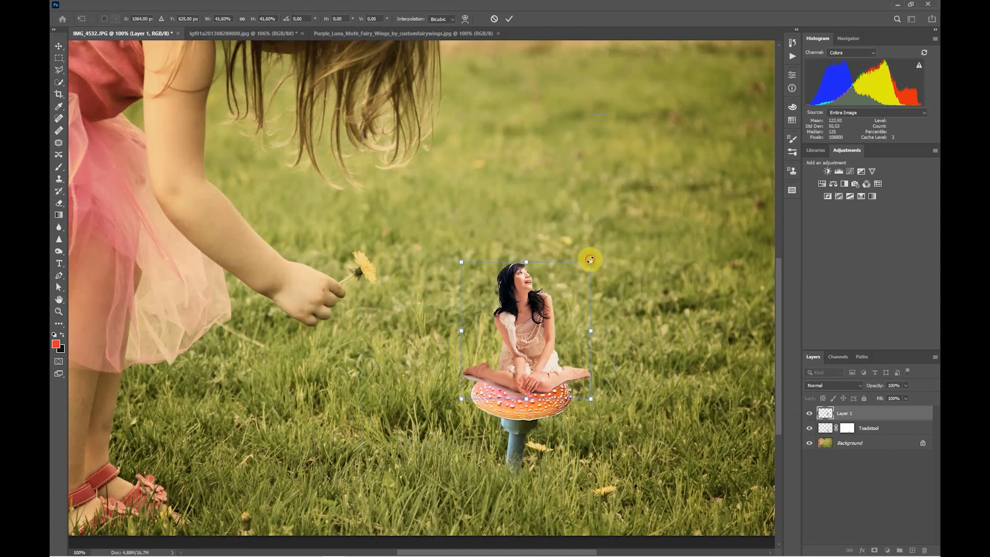
{"action": "left_click_drag", "start_coordinate": [590, 260], "coordinate": [538, 317]}
{"action": "left_click_drag", "start_coordinate": [497, 344], "coordinate": [524, 352]}
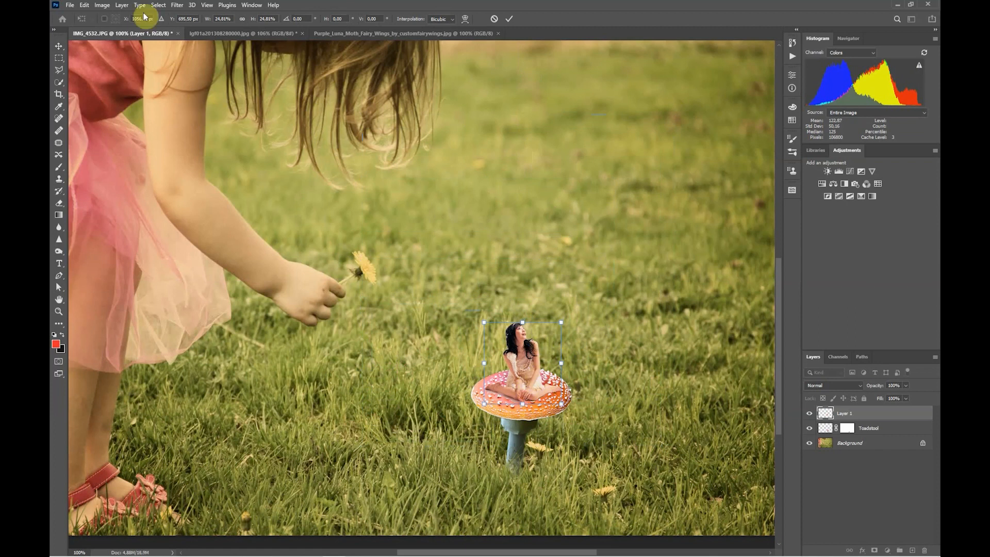
Step: Flip the woman horizontally to face the girl's hand, adjust her position on the cap and commit the transform
{"action": "left_click", "coordinate": [86, 6]}
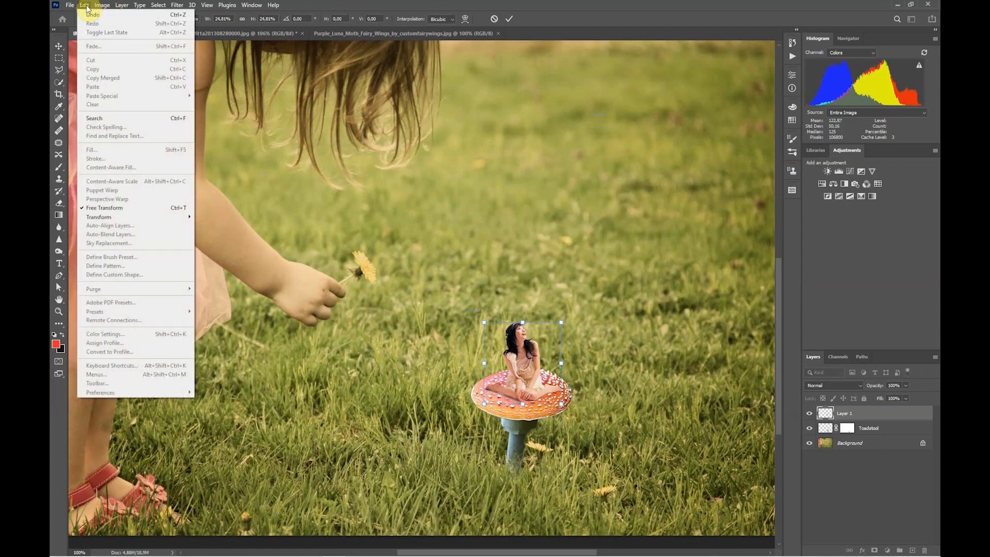
{"action": "mouse_move", "coordinate": [112, 219]}
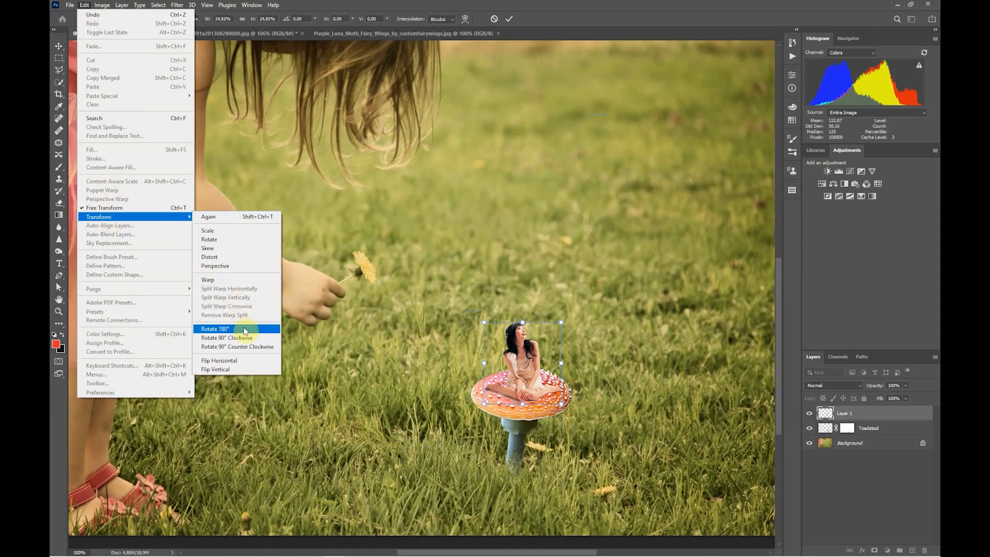
{"action": "left_click", "coordinate": [231, 362]}
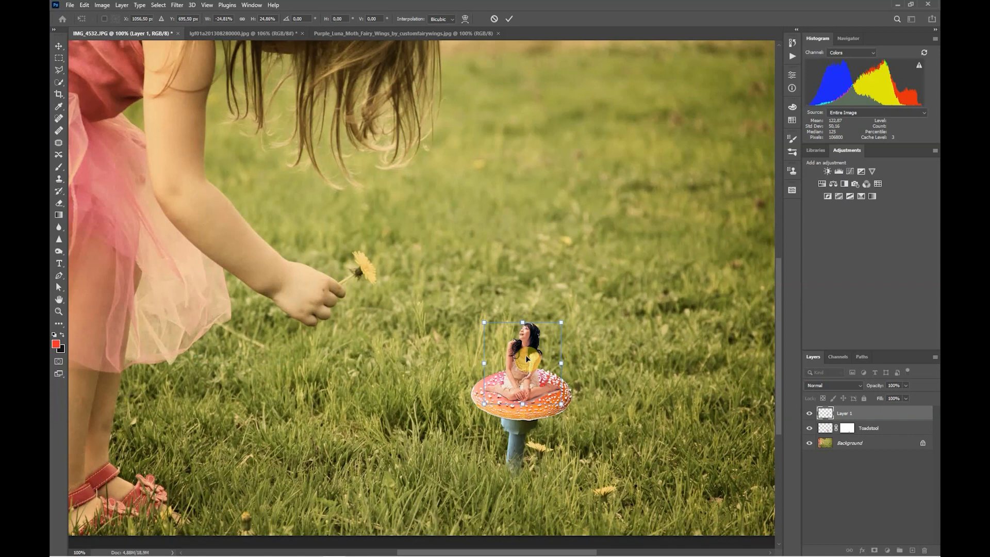
{"action": "left_click_drag", "start_coordinate": [525, 355], "coordinate": [526, 356]}
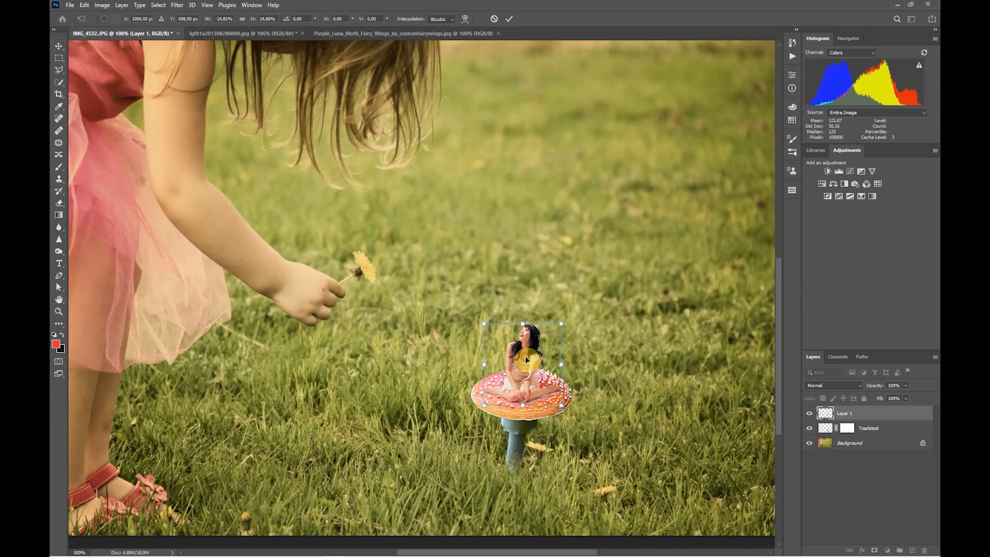
{"action": "left_click", "coordinate": [512, 20]}
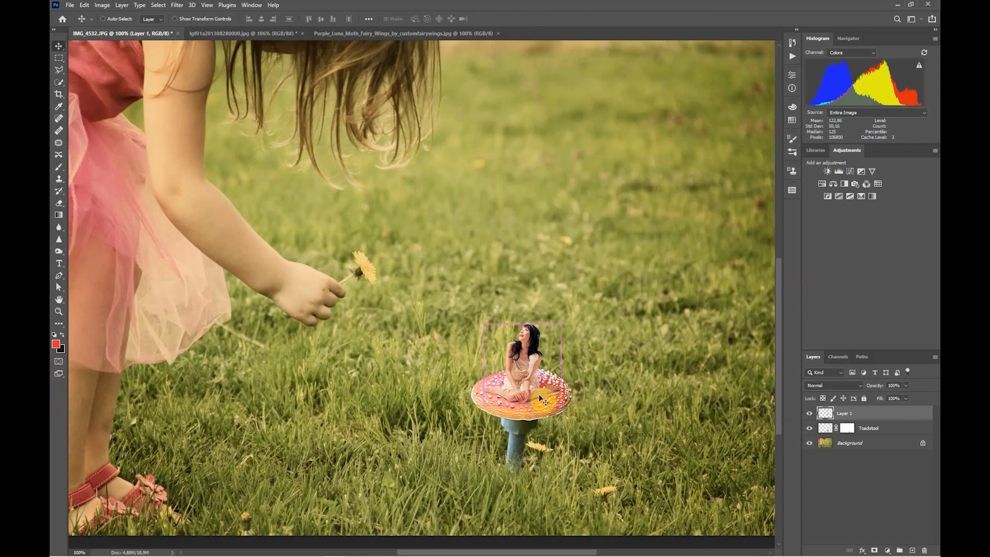
Step: Examine how the woman sits on the toadstool cap and preview darkening blend modes on her layer
{"action": "key", "text": "ctrl+minus"}
{"action": "key", "text": "ctrl+0"}
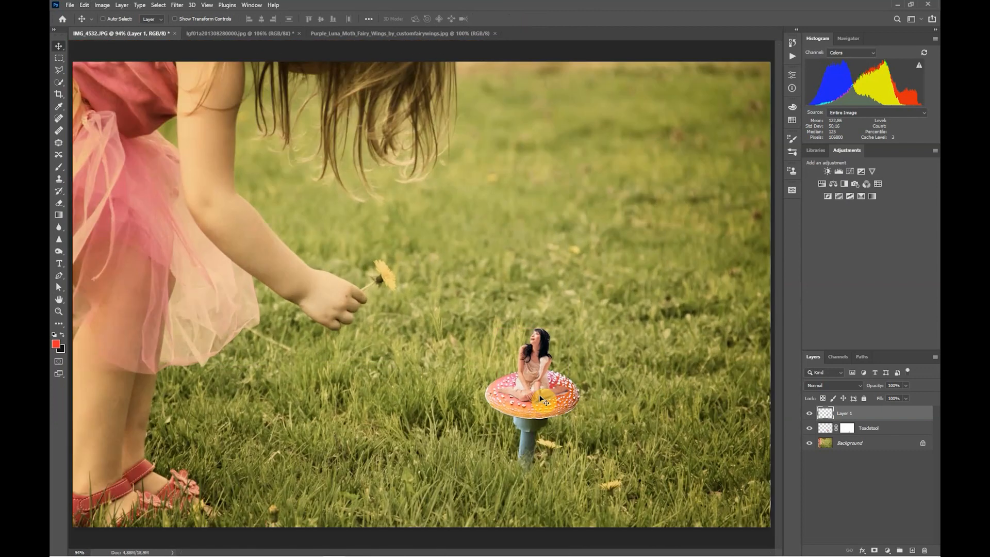
{"action": "key", "text": "ctrl+minus"}
{"action": "key", "text": "ctrl+plus"}
{"action": "key", "text": "ctrl+plus"}
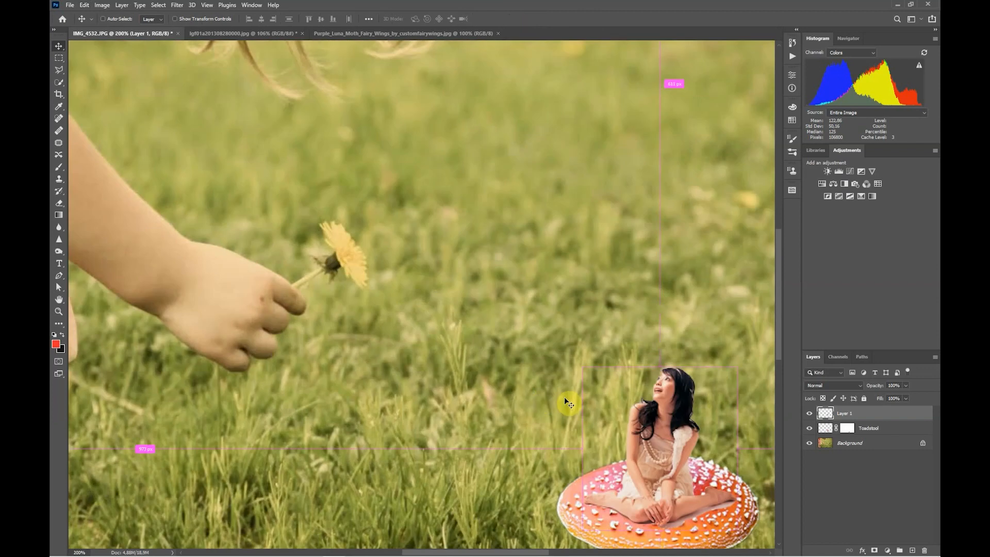
{"action": "left_click_drag", "start_coordinate": [531, 354], "coordinate": [383, 142]}
{"action": "left_click_drag", "start_coordinate": [541, 331], "coordinate": [509, 302]}
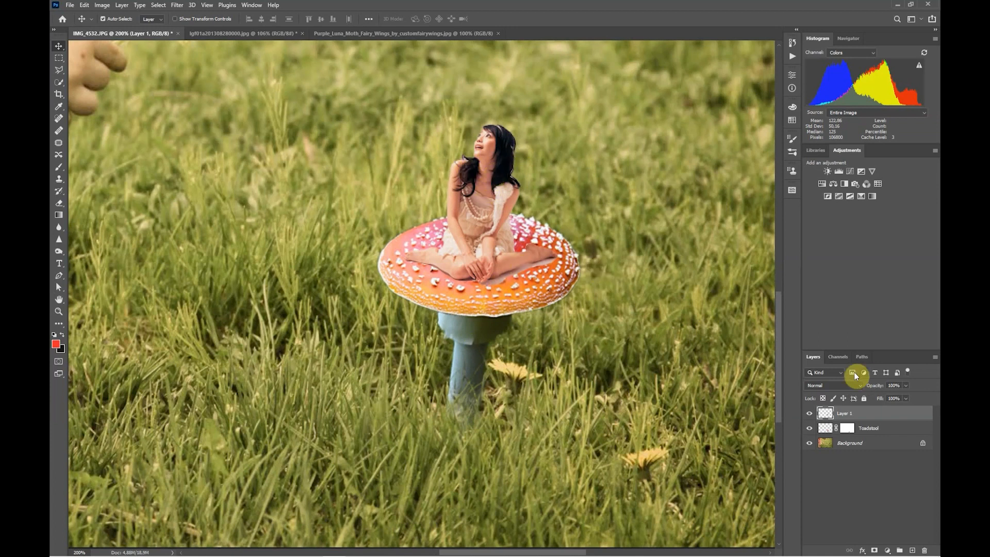
{"action": "left_click", "coordinate": [823, 386]}
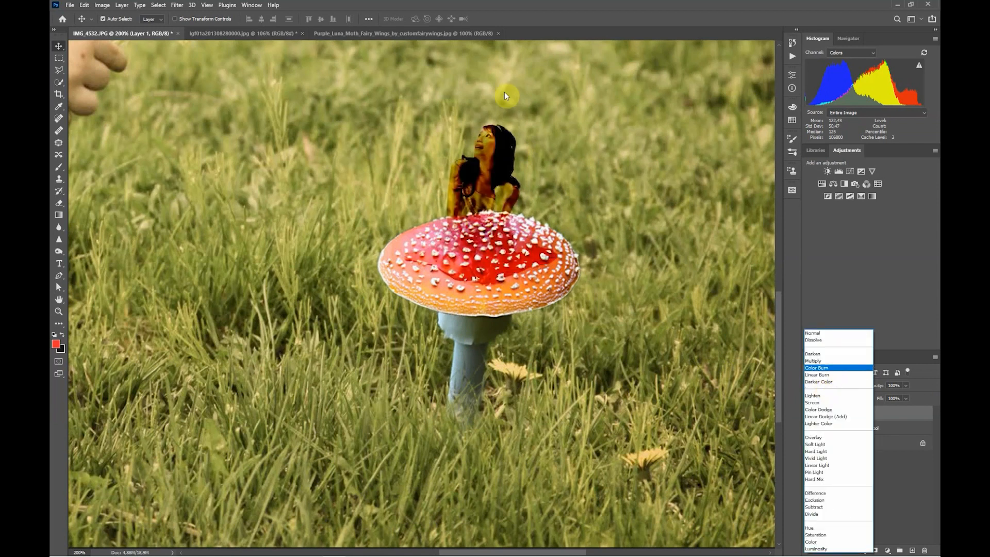
{"action": "left_click", "coordinate": [558, 21]}
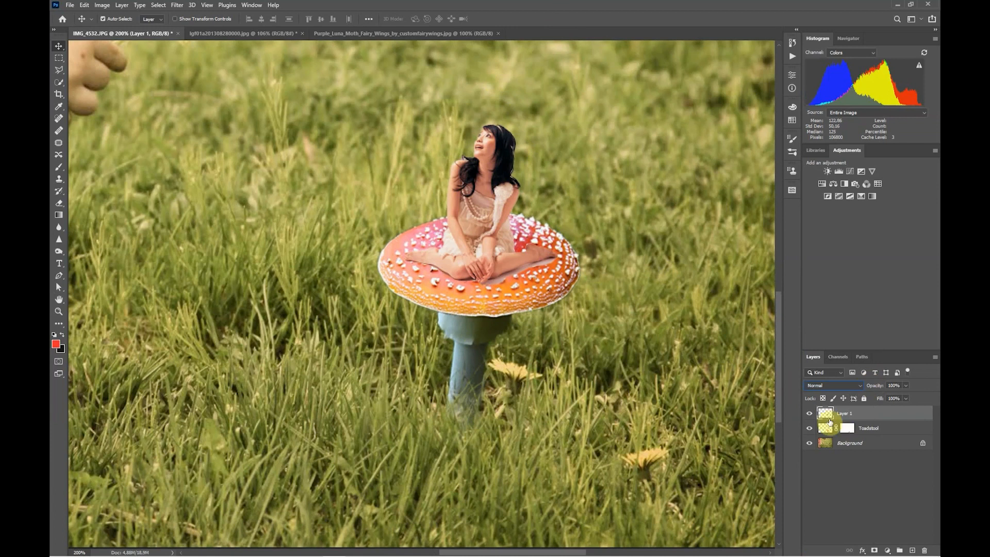
Step: Place a duplicate of the woman's layer directly beneath the original and rename it Fairy Shadow1
{"action": "left_click_drag", "start_coordinate": [837, 424], "coordinate": [913, 551]}
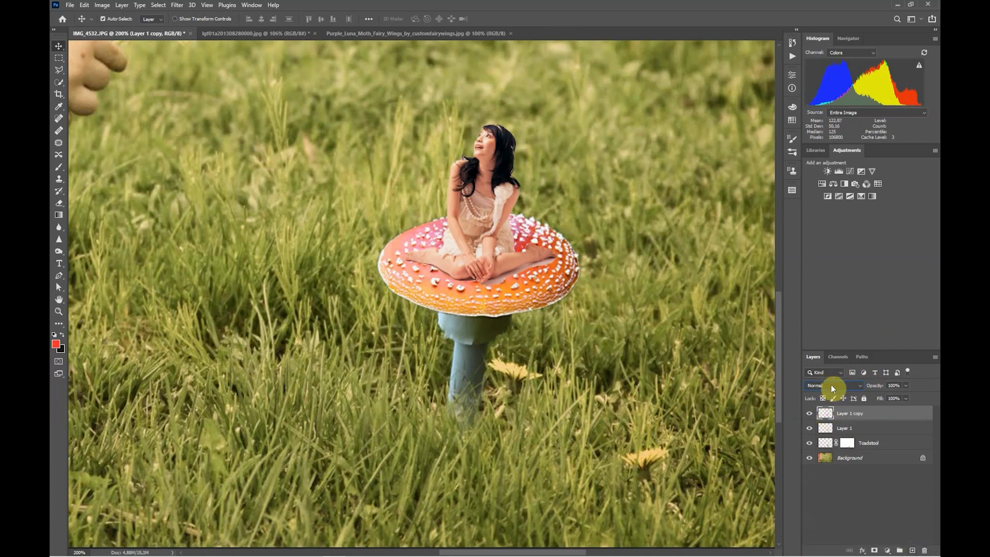
{"action": "left_click_drag", "start_coordinate": [859, 414], "coordinate": [872, 442]}
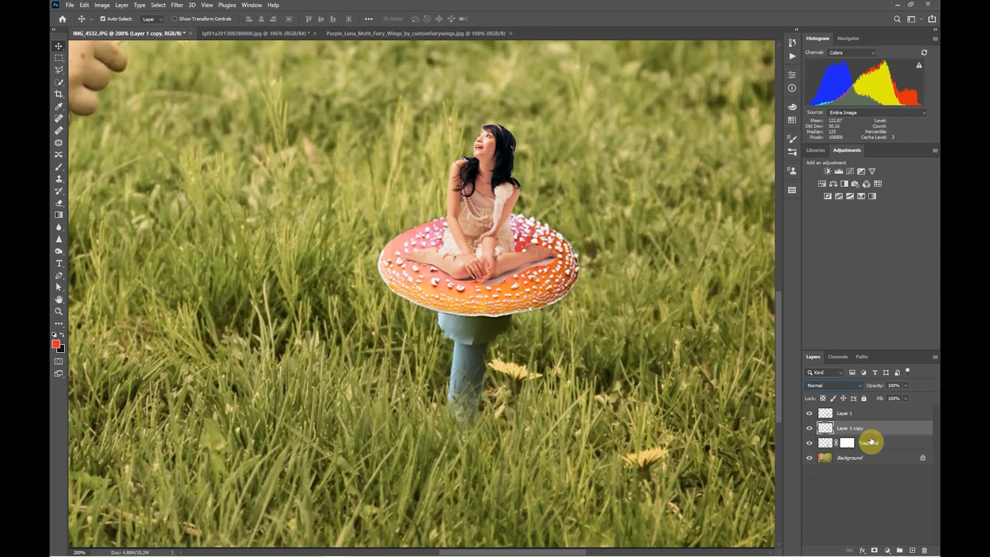
{"action": "double_click", "coordinate": [874, 428]}
{"action": "type", "text": "Sha"}
{"action": "type", "text": "Fai"}
{"action": "type", "text": "ry Sha"}
{"action": "type", "text": "dow1"}
{"action": "key", "text": "Return"}
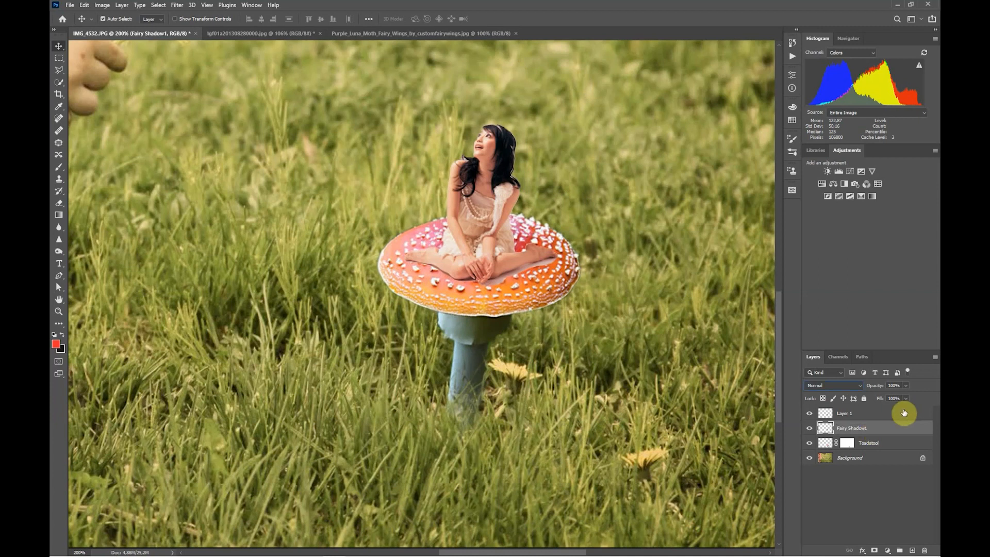
Step: Try the Screen blend mode on the Fairy Shadow1 layer with the woman's layer above it hidden
{"action": "left_click", "coordinate": [832, 385]}
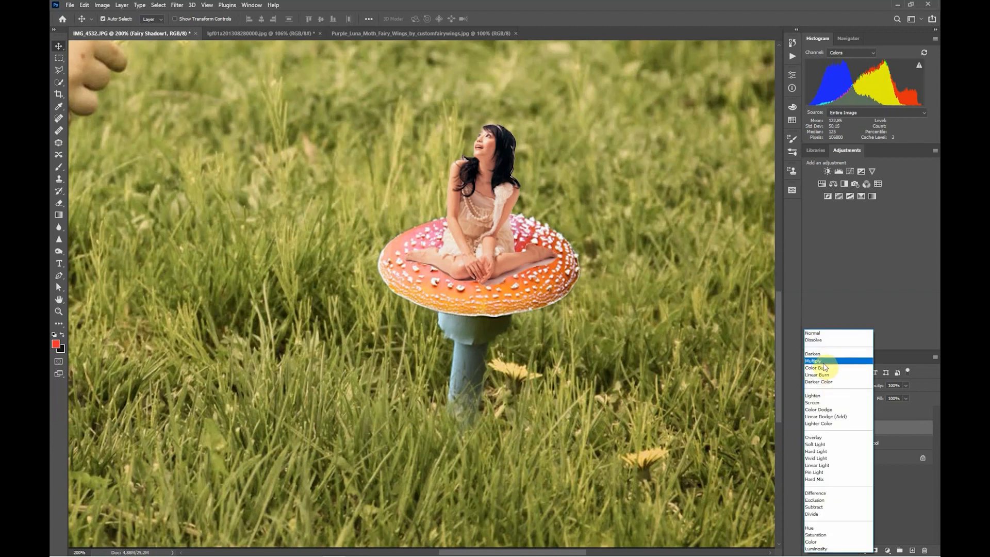
{"action": "left_click", "coordinate": [824, 403]}
{"action": "left_click", "coordinate": [825, 383]}
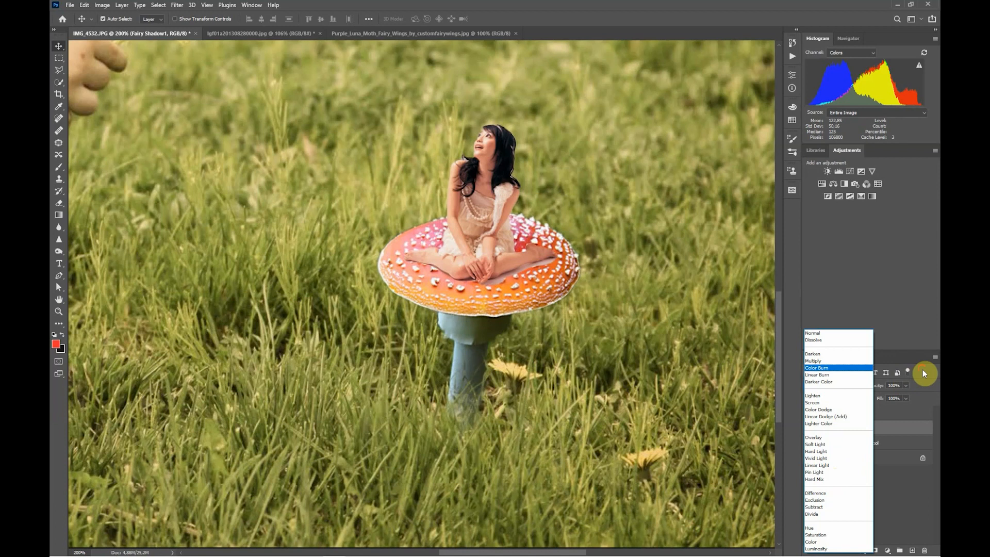
{"action": "left_click", "coordinate": [813, 402]}
{"action": "left_click", "coordinate": [809, 415]}
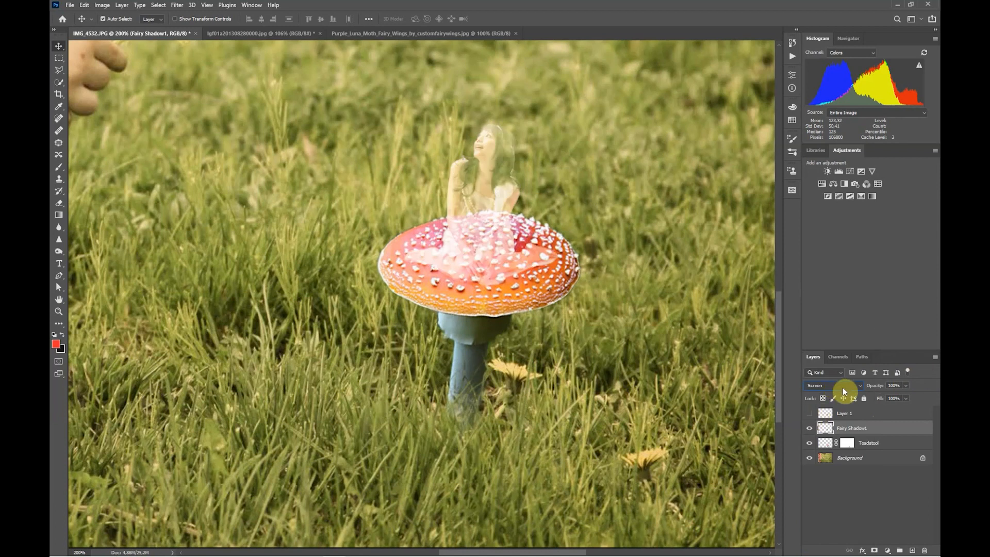
Step: Set the Fairy Shadow1 layer's blend mode to Multiply and show the woman's layer above it
{"action": "left_click", "coordinate": [831, 386]}
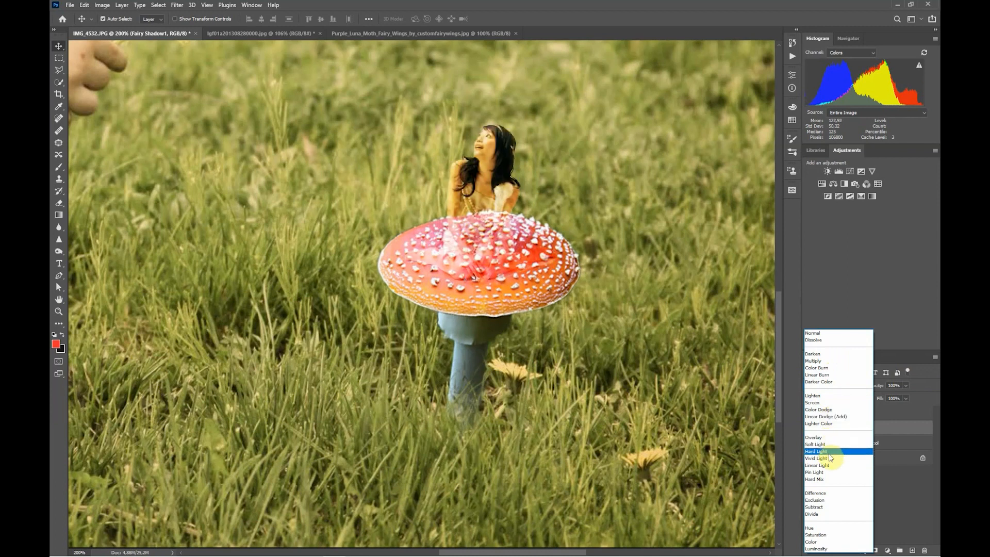
{"action": "left_click", "coordinate": [825, 361]}
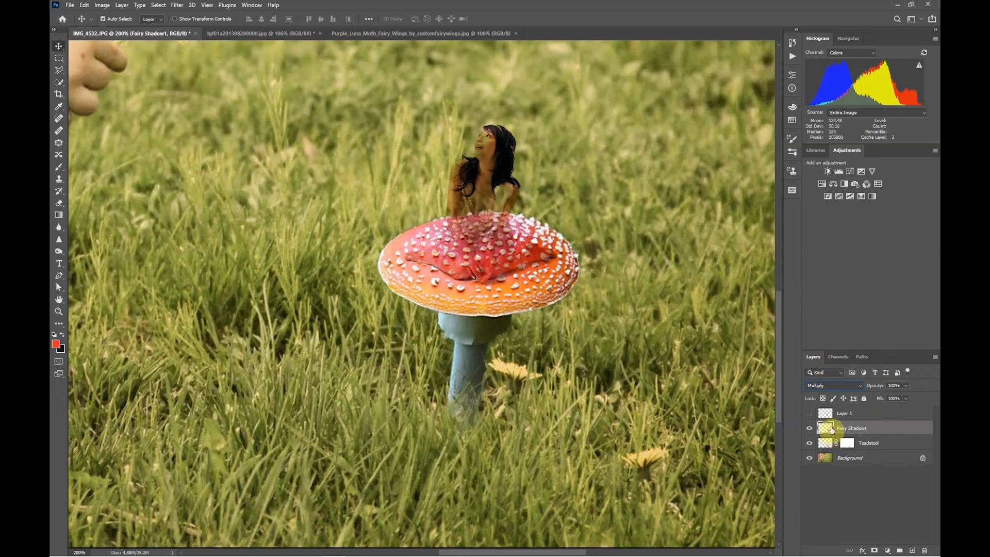
{"action": "left_click", "coordinate": [809, 413]}
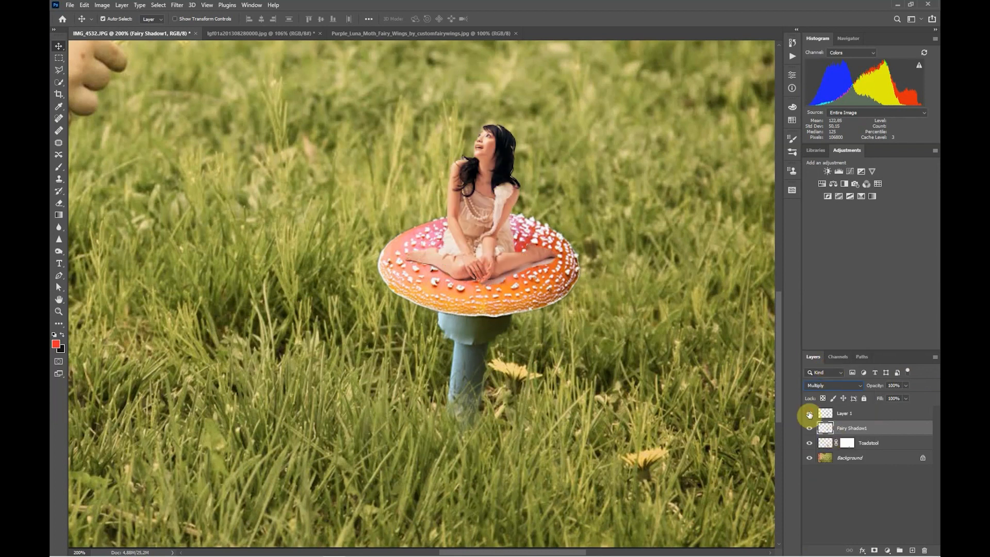
Step: Add a layer mask to the woman's original layer and rename that layer Fairy
{"action": "left_click", "coordinate": [846, 414]}
{"action": "left_click", "coordinate": [876, 551]}
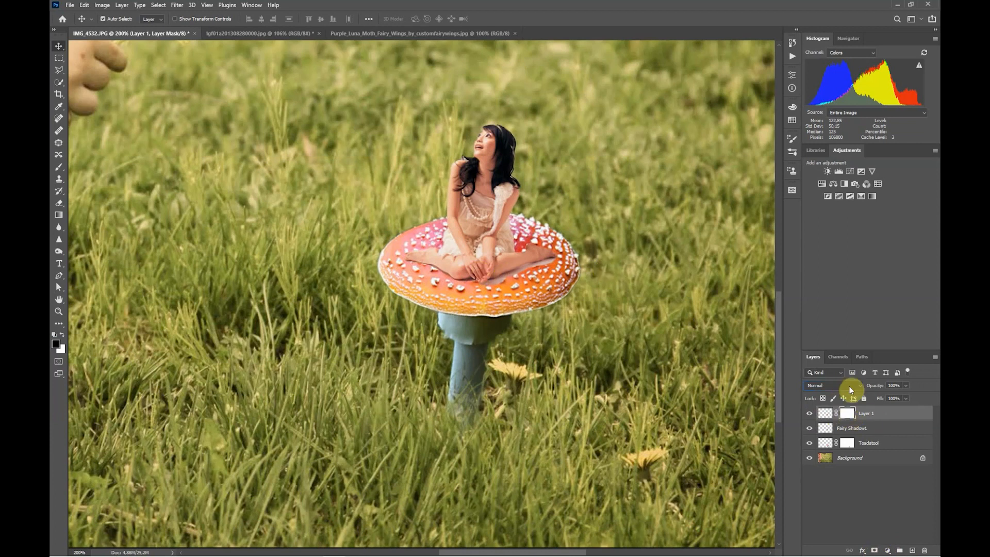
{"action": "double_click", "coordinate": [866, 414]}
{"action": "type", "text": "Fa"}
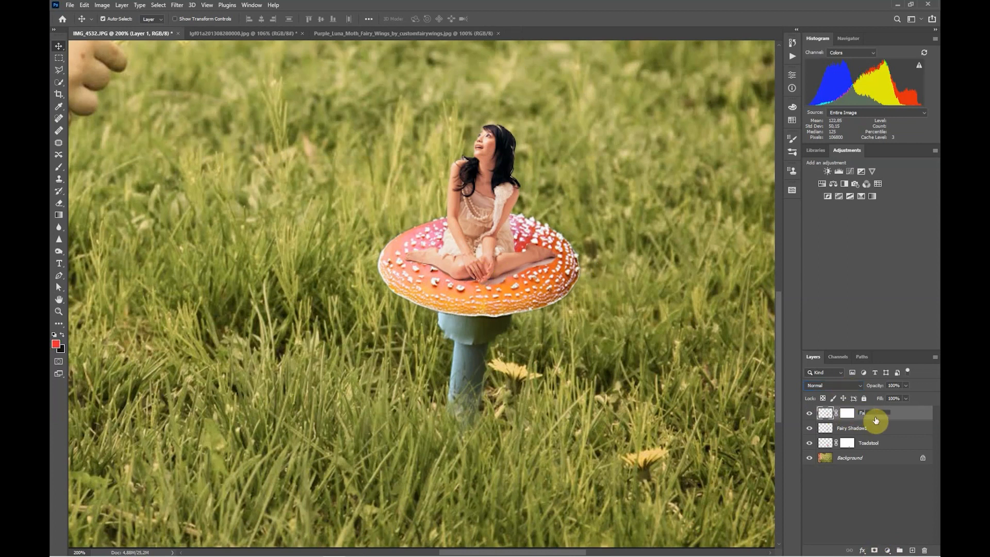
{"action": "type", "text": "iry"}
{"action": "key", "text": "Return"}
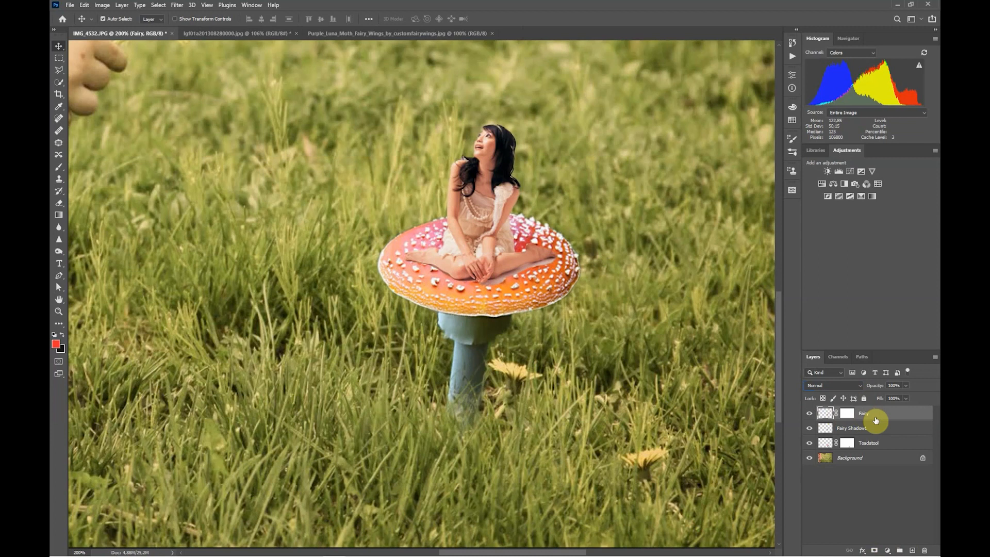
Step: Activate the Brush tool and target the Fairy layer's mask with black as the foreground colour
{"action": "key", "text": "ctrl+minus"}
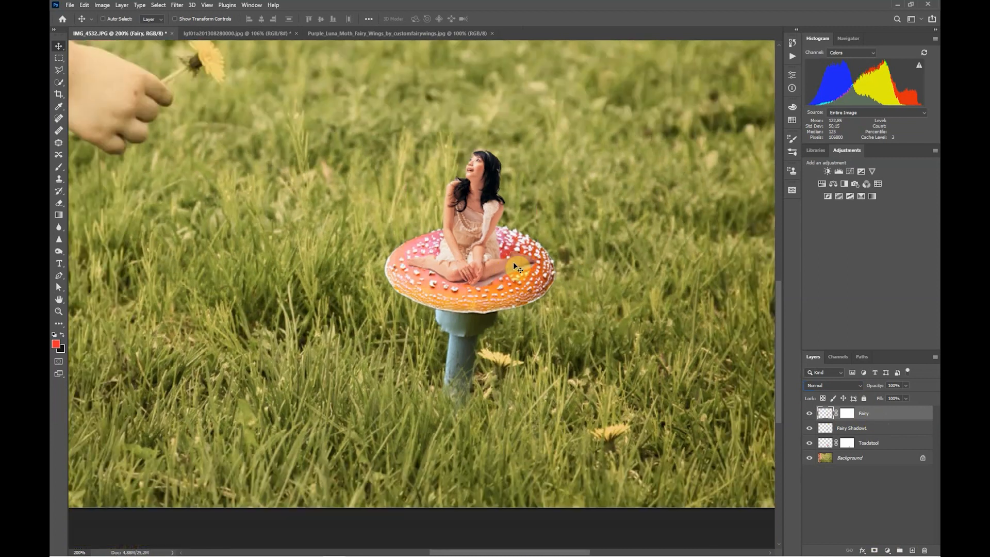
{"action": "key", "text": "ctrl+plus"}
{"action": "key", "text": "ctrl+plus"}
{"action": "key", "text": "ctrl+plus"}
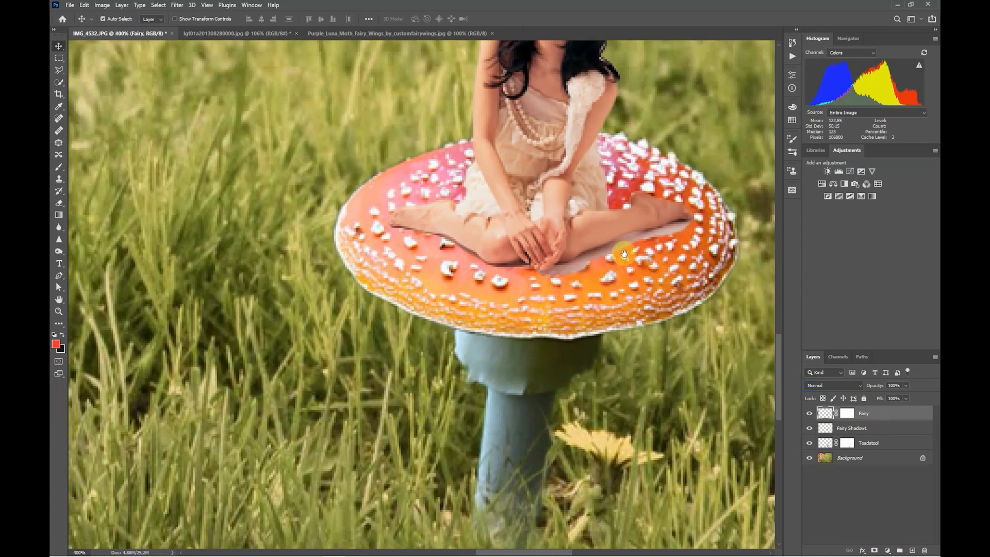
{"action": "left_click_drag", "start_coordinate": [598, 266], "coordinate": [481, 229]}
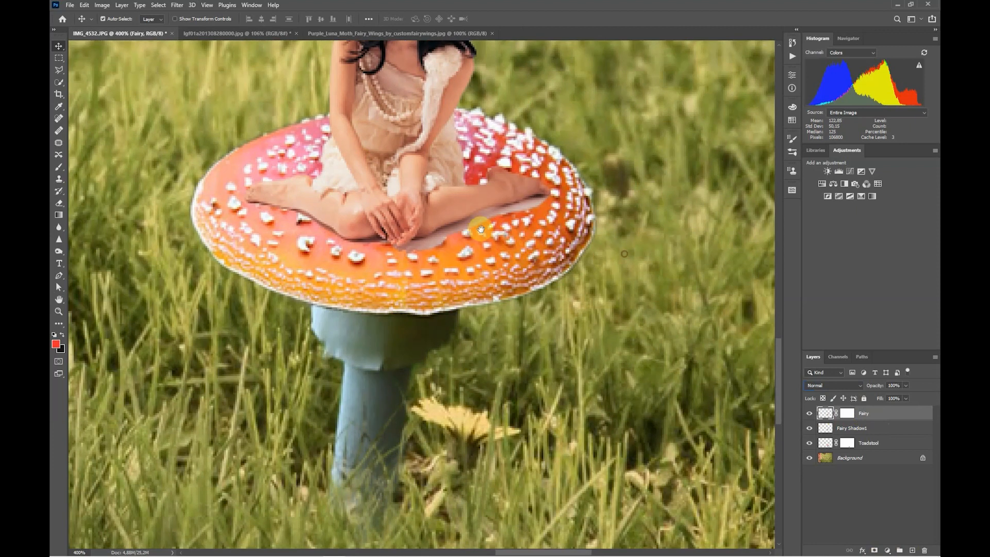
{"action": "left_click", "coordinate": [59, 167]}
{"action": "left_click", "coordinate": [55, 334]}
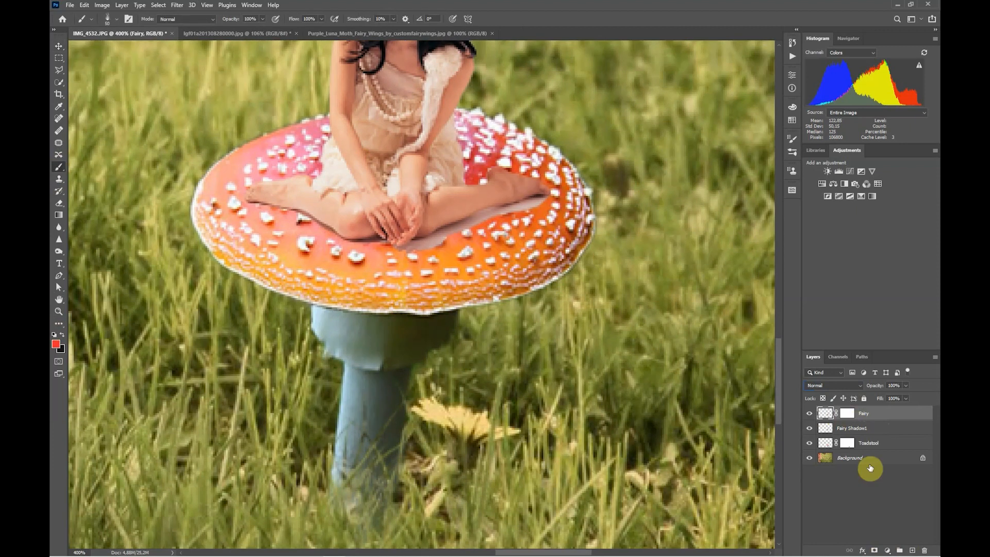
{"action": "left_click", "coordinate": [848, 414]}
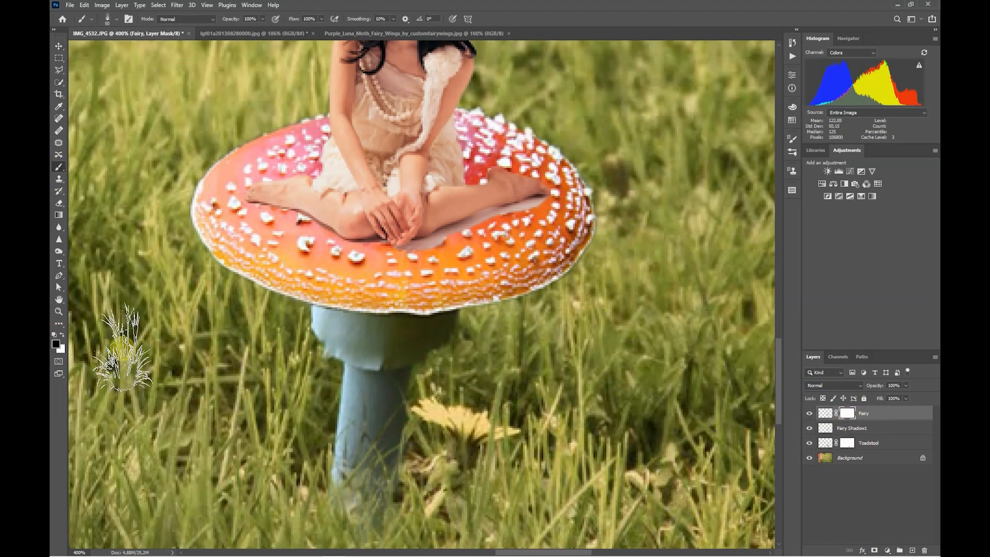
Step: Configure the brush as Soft Round from General Brushes with 36% hardness and a 15 px size
{"action": "left_click", "coordinate": [111, 19]}
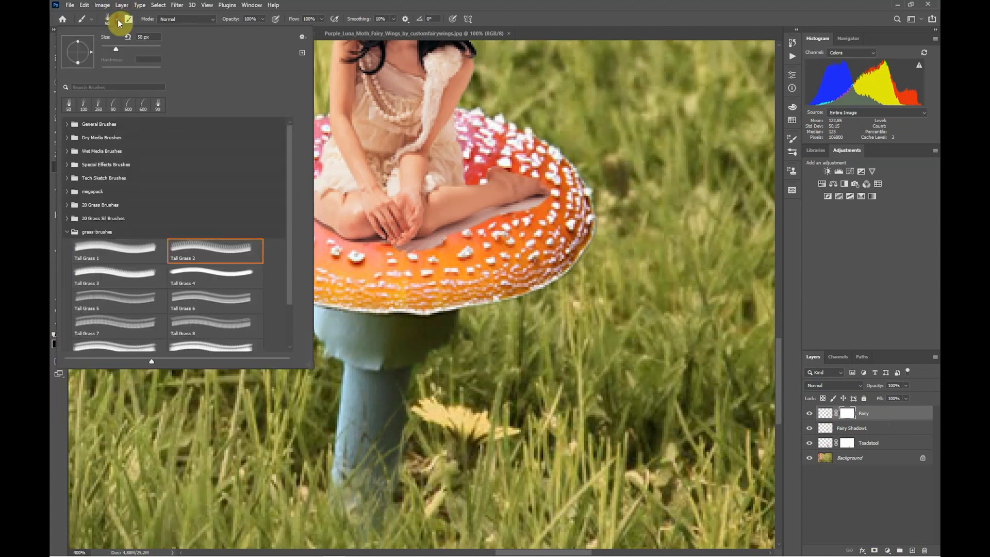
{"action": "left_click", "coordinate": [67, 123]}
{"action": "left_click", "coordinate": [128, 149]}
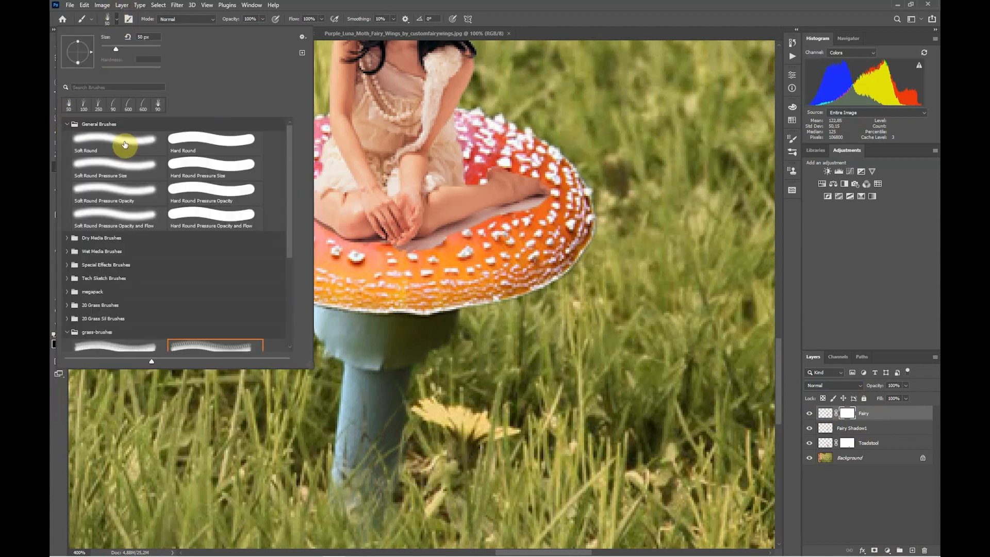
{"action": "left_click", "coordinate": [124, 144]}
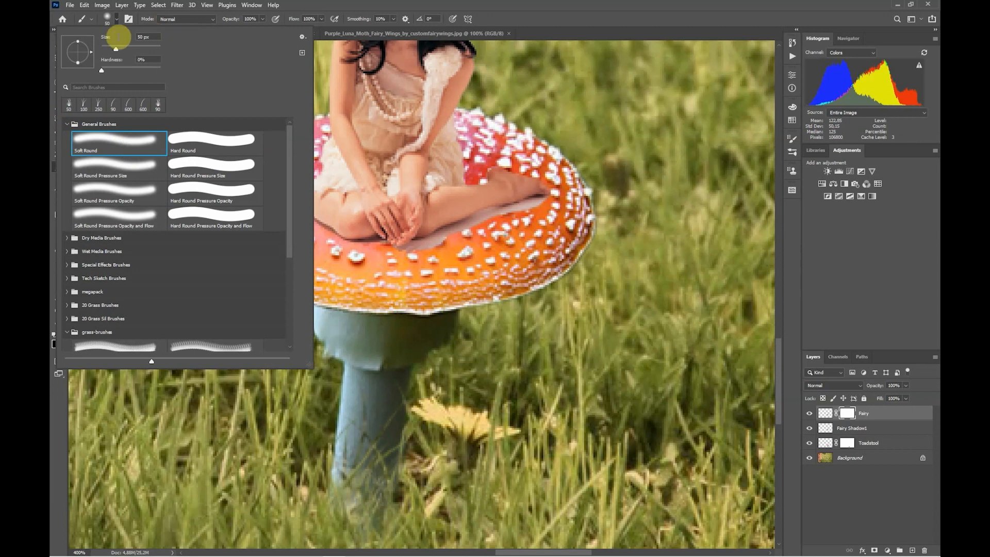
{"action": "left_click_drag", "start_coordinate": [103, 74], "coordinate": [119, 74]}
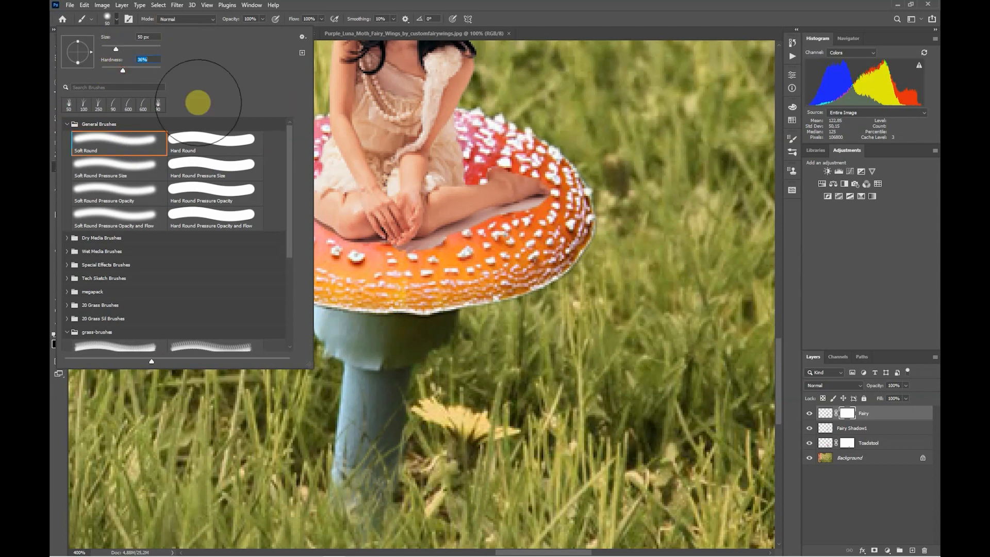
{"action": "left_click_drag", "start_coordinate": [116, 51], "coordinate": [108, 49]}
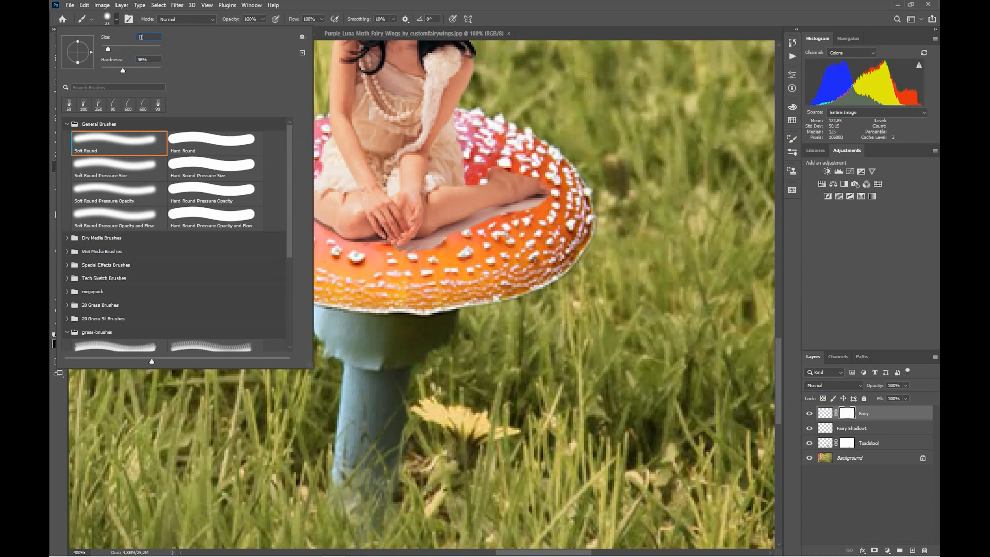
{"action": "left_click", "coordinate": [427, 92]}
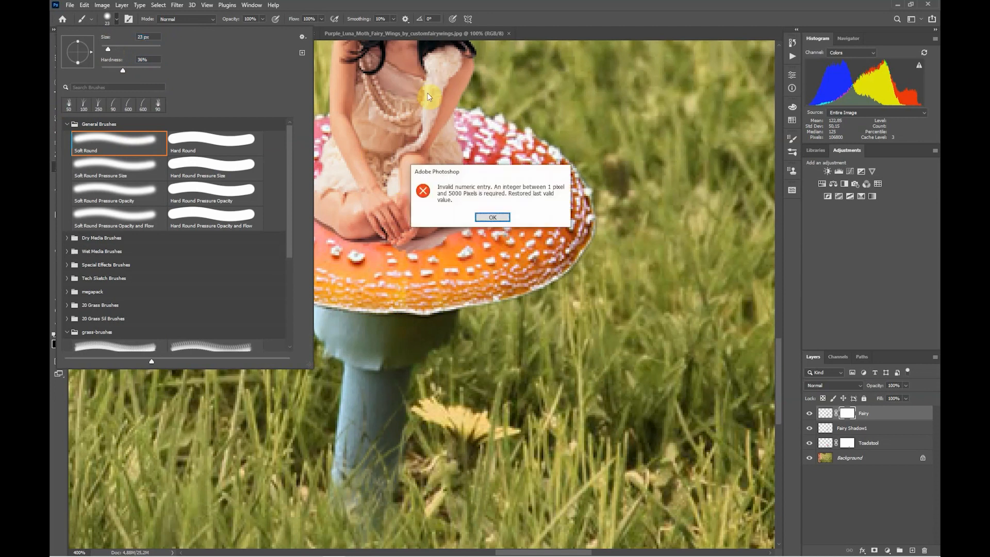
{"action": "left_click", "coordinate": [501, 217]}
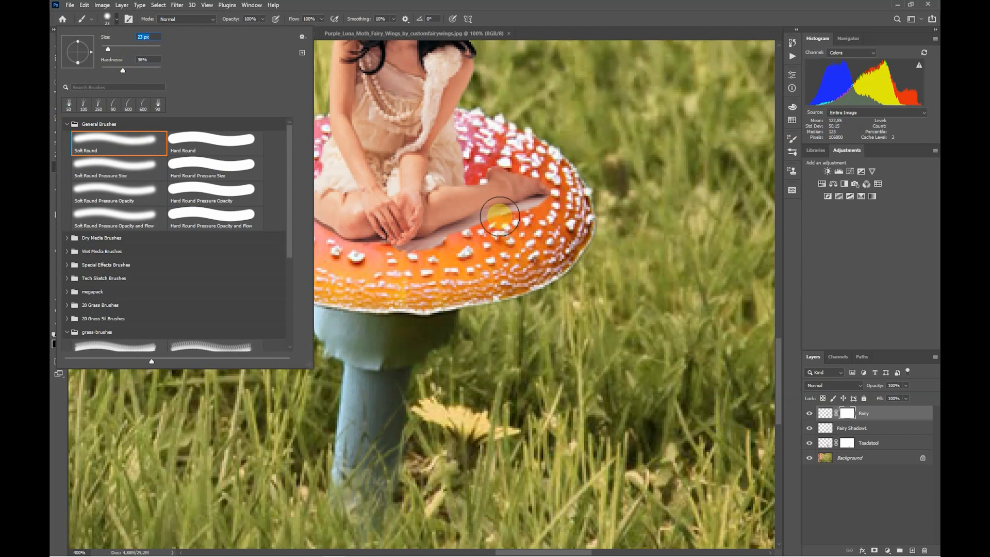
{"action": "left_click", "coordinate": [539, 241]}
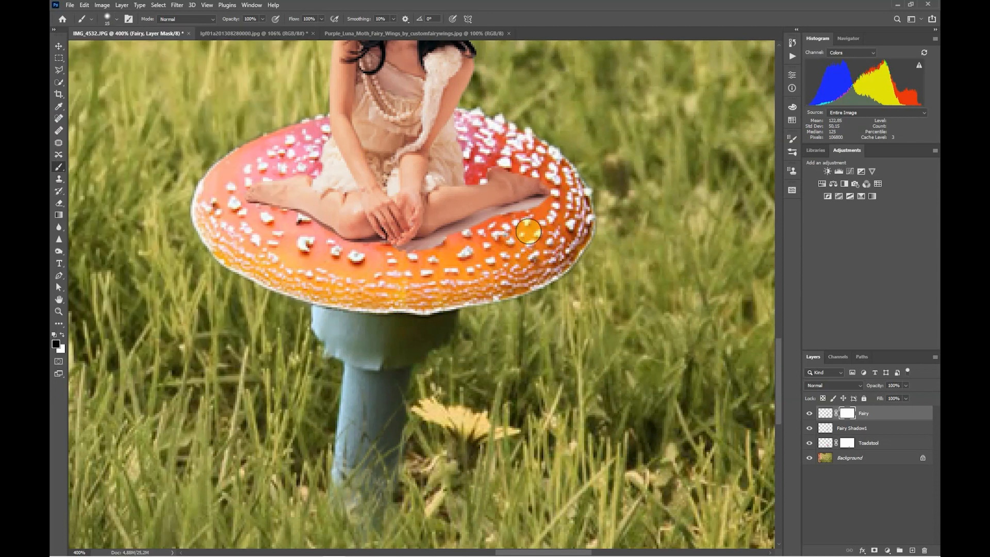
Step: Reduce the brush size and paint black on the Fairy mask to hide the grey fringe under the outstretched leg nearest the yellow flower
{"action": "key", "text": "bracketleft"}
{"action": "key", "text": "bracketleft"}
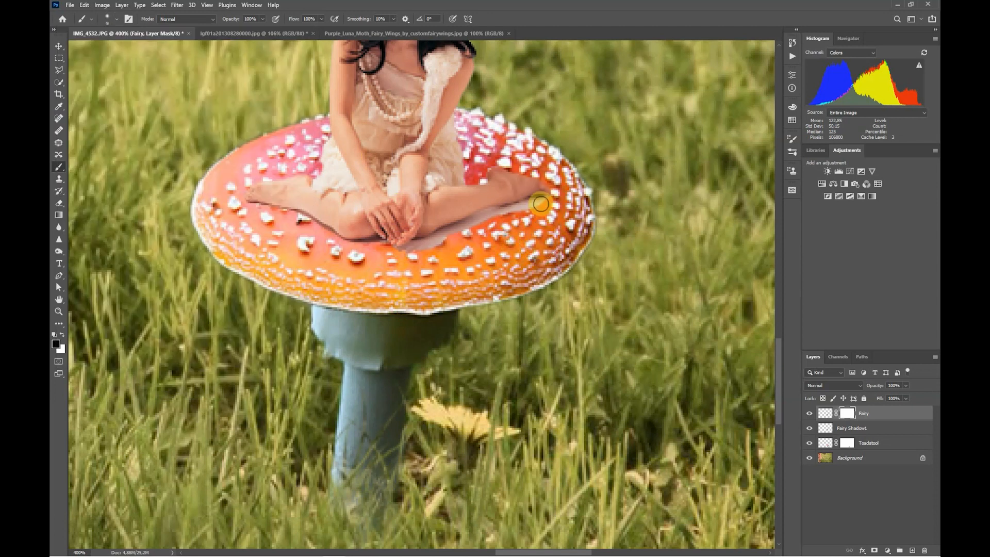
{"action": "left_click_drag", "start_coordinate": [541, 204], "coordinate": [493, 216]}
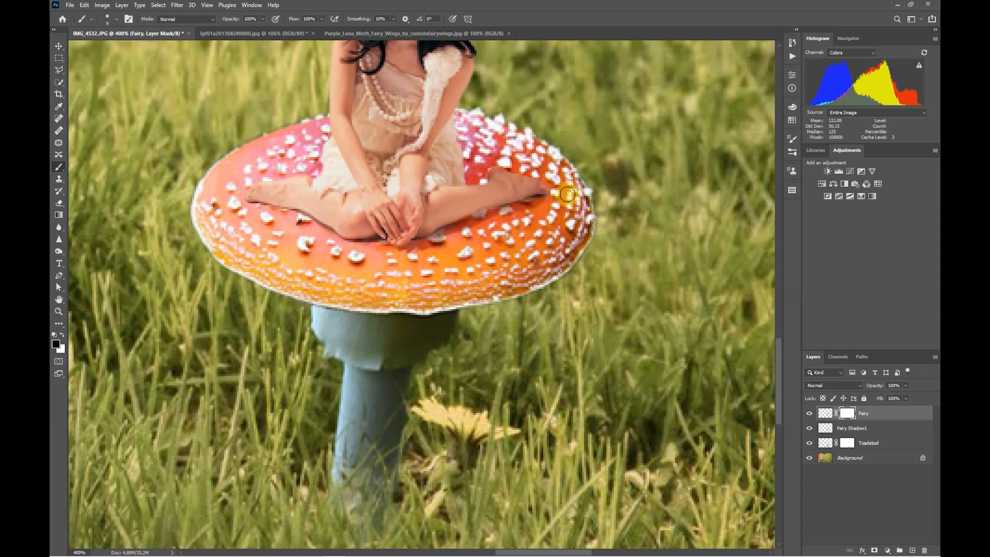
Step: Add a layer mask to the Fairy Shadow1 layer
{"action": "mouse_move", "coordinate": [473, 165]}
{"action": "left_mouse_down"}
{"action": "mouse_move", "coordinate": [465, 283]}
{"action": "mouse_move", "coordinate": [444, 322]}
{"action": "mouse_move", "coordinate": [436, 312]}
{"action": "left_mouse_up"}
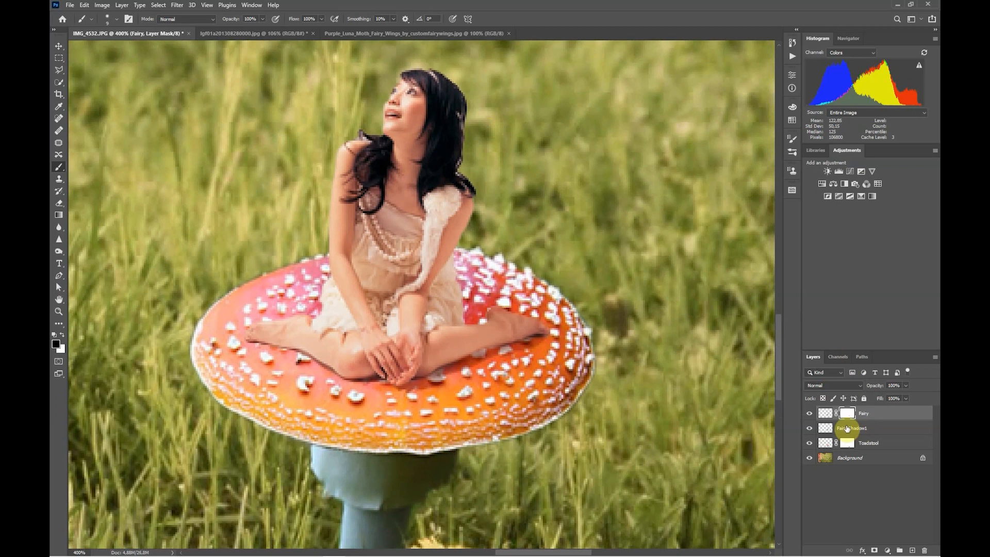
{"action": "left_click", "coordinate": [847, 428]}
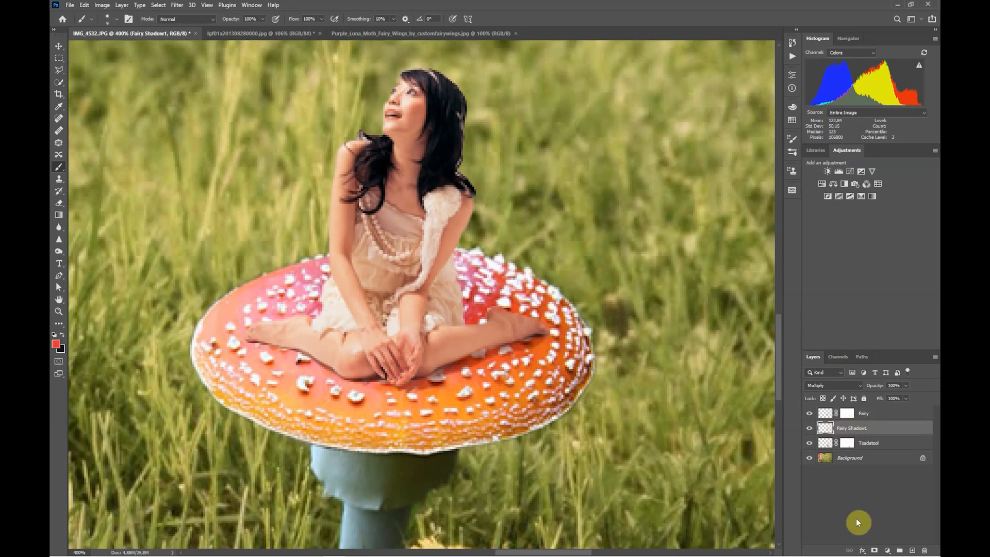
{"action": "left_click", "coordinate": [874, 551]}
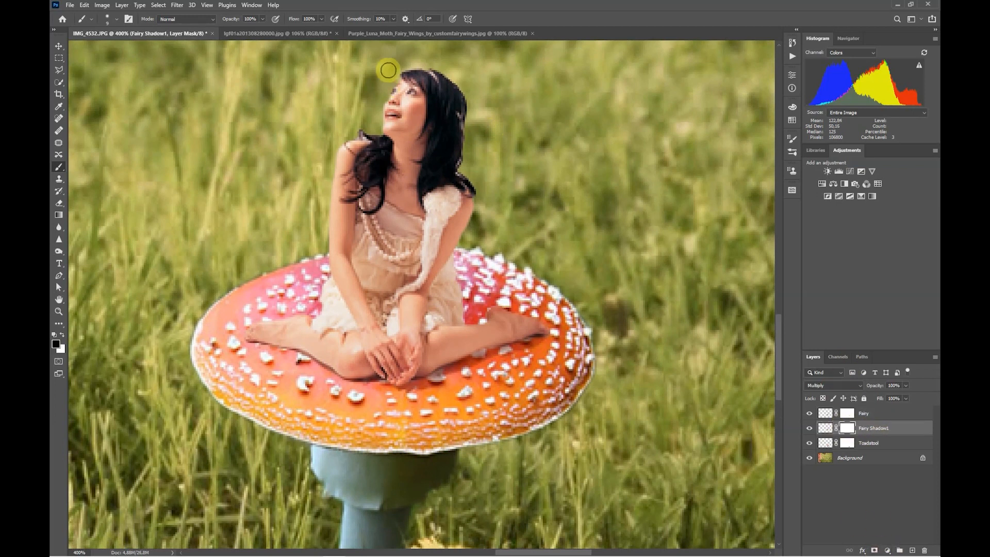
Step: Paint black on the Fairy Shadow1 mask above the outstretched legs to hide stray shadow, and toggle the layer to compare
{"action": "left_click", "coordinate": [810, 430]}
{"action": "left_click", "coordinate": [810, 430]}
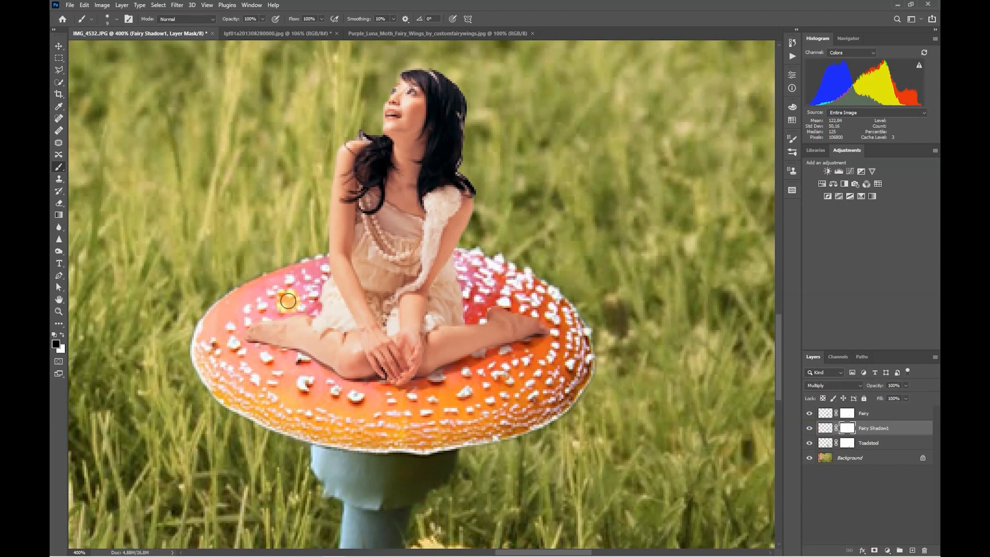
{"action": "mouse_move", "coordinate": [256, 325]}
{"action": "left_mouse_down"}
{"action": "mouse_move", "coordinate": [314, 323]}
{"action": "mouse_move", "coordinate": [334, 264]}
{"action": "mouse_move", "coordinate": [333, 166]}
{"action": "mouse_move", "coordinate": [344, 147]}
{"action": "mouse_move", "coordinate": [387, 132]}
{"action": "mouse_move", "coordinate": [388, 90]}
{"action": "mouse_move", "coordinate": [421, 67]}
{"action": "mouse_move", "coordinate": [461, 88]}
{"action": "mouse_move", "coordinate": [454, 161]}
{"action": "mouse_move", "coordinate": [468, 185]}
{"action": "mouse_move", "coordinate": [470, 223]}
{"action": "mouse_move", "coordinate": [445, 263]}
{"action": "mouse_move", "coordinate": [464, 311]}
{"action": "mouse_move", "coordinate": [474, 329]}
{"action": "mouse_move", "coordinate": [497, 307]}
{"action": "mouse_move", "coordinate": [544, 318]}
{"action": "mouse_move", "coordinate": [495, 310]}
{"action": "left_mouse_up"}
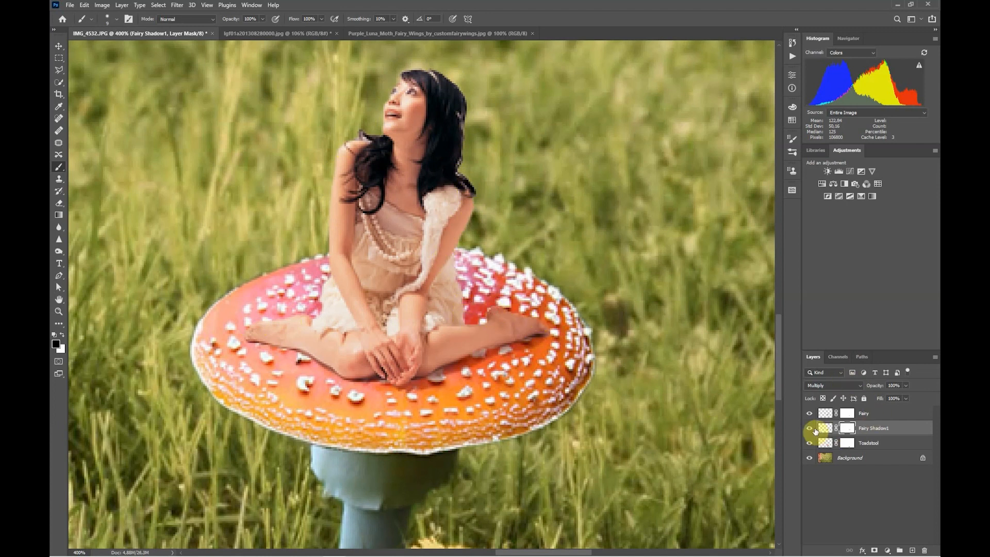
{"action": "left_click", "coordinate": [810, 428]}
{"action": "left_click", "coordinate": [810, 428]}
{"action": "left_click", "coordinate": [811, 428]}
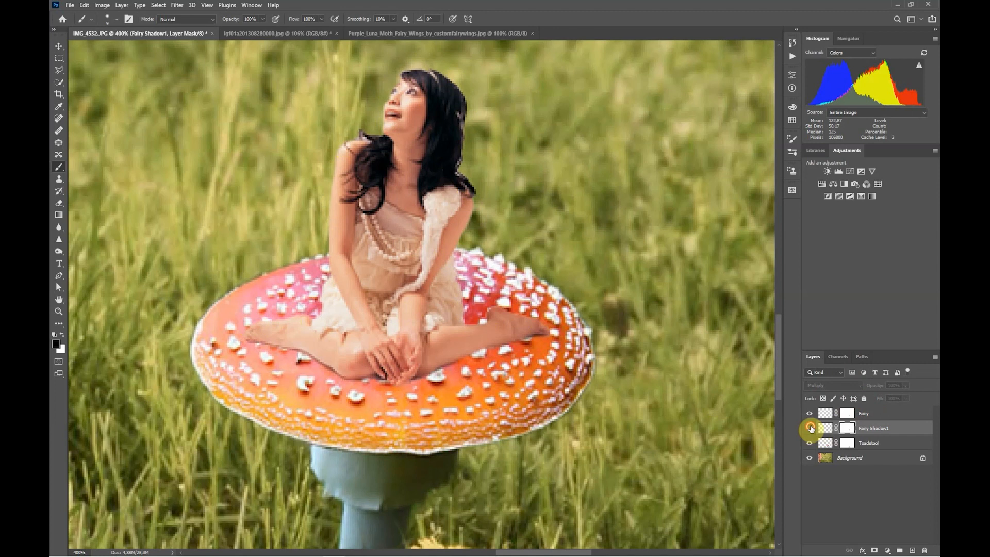
{"action": "left_click", "coordinate": [810, 428]}
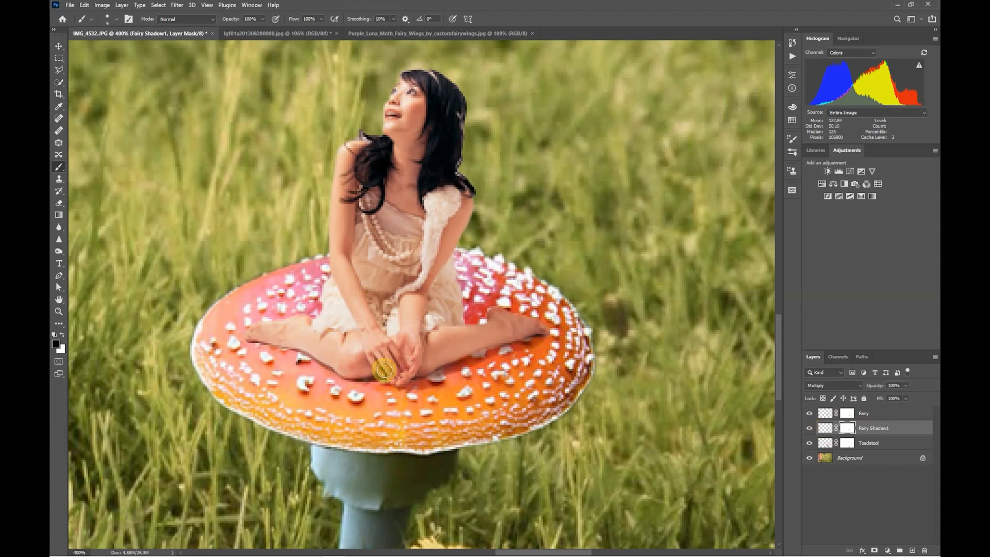
Step: Close lgf01a201308280000.jpg without saving and bring up the Purple_Luna_Moth_Fairy_Wings document
{"action": "key", "text": "ctrl+0"}
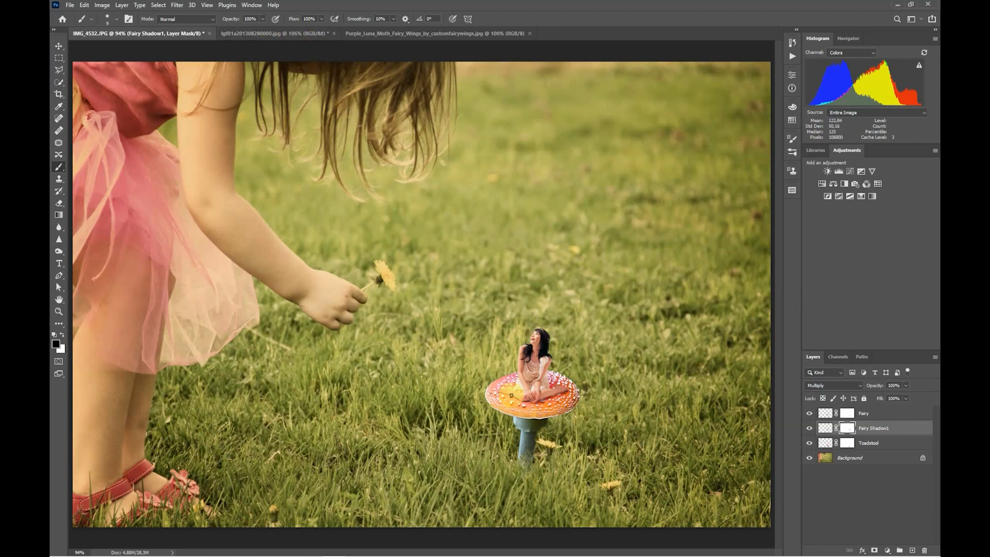
{"action": "left_click", "coordinate": [269, 39]}
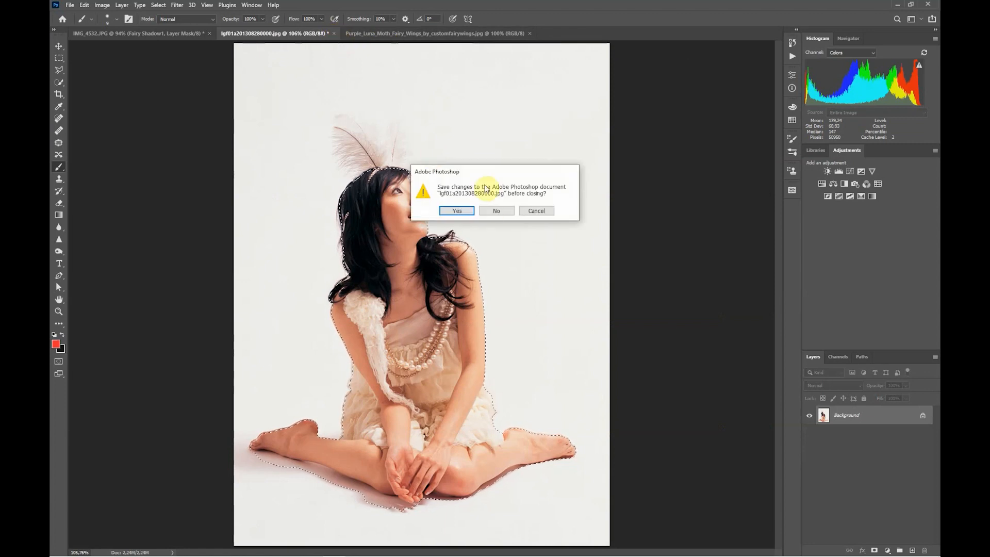
{"action": "left_click", "coordinate": [496, 209]}
{"action": "left_click", "coordinate": [277, 32]}
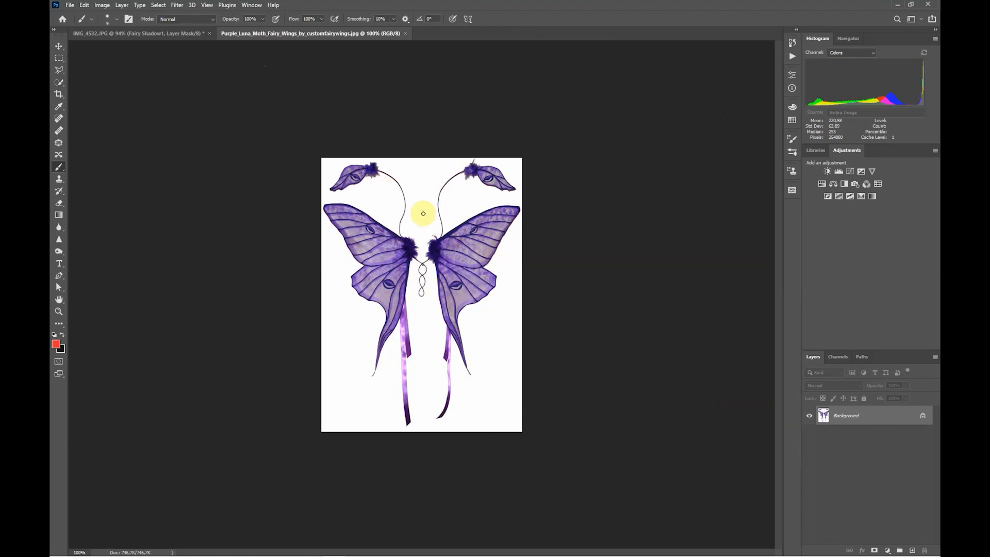
Step: Select both purple wings with the Quick Selection tool, leaving out the antennae and hanging ribbons
{"action": "left_click", "coordinate": [59, 82]}
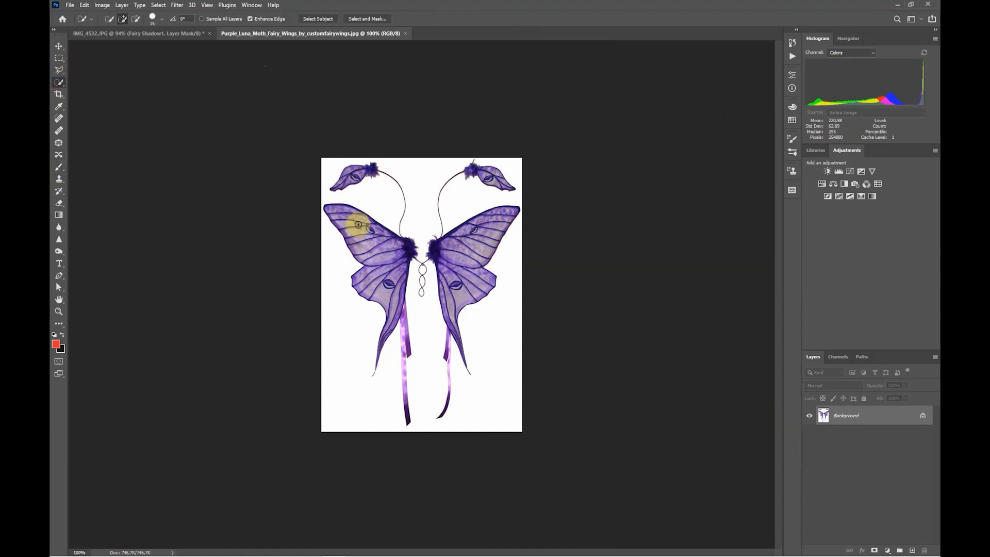
{"action": "mouse_move", "coordinate": [359, 225]}
{"action": "left_mouse_down"}
{"action": "mouse_move", "coordinate": [383, 261]}
{"action": "mouse_move", "coordinate": [450, 273]}
{"action": "mouse_move", "coordinate": [452, 320]}
{"action": "mouse_move", "coordinate": [459, 248]}
{"action": "mouse_move", "coordinate": [502, 215]}
{"action": "mouse_move", "coordinate": [421, 237]}
{"action": "mouse_move", "coordinate": [396, 263]}
{"action": "mouse_move", "coordinate": [395, 323]}
{"action": "mouse_move", "coordinate": [397, 304]}
{"action": "mouse_move", "coordinate": [475, 294]}
{"action": "mouse_move", "coordinate": [461, 306]}
{"action": "mouse_move", "coordinate": [457, 334]}
{"action": "mouse_move", "coordinate": [443, 331]}
{"action": "mouse_move", "coordinate": [434, 405]}
{"action": "mouse_move", "coordinate": [402, 369]}
{"action": "mouse_move", "coordinate": [401, 378]}
{"action": "mouse_move", "coordinate": [392, 294]}
{"action": "left_mouse_up"}
{"action": "key", "text": "ctrl+plus"}
{"action": "key", "text": "ctrl+plus"}
{"action": "key", "text": "ctrl+plus"}
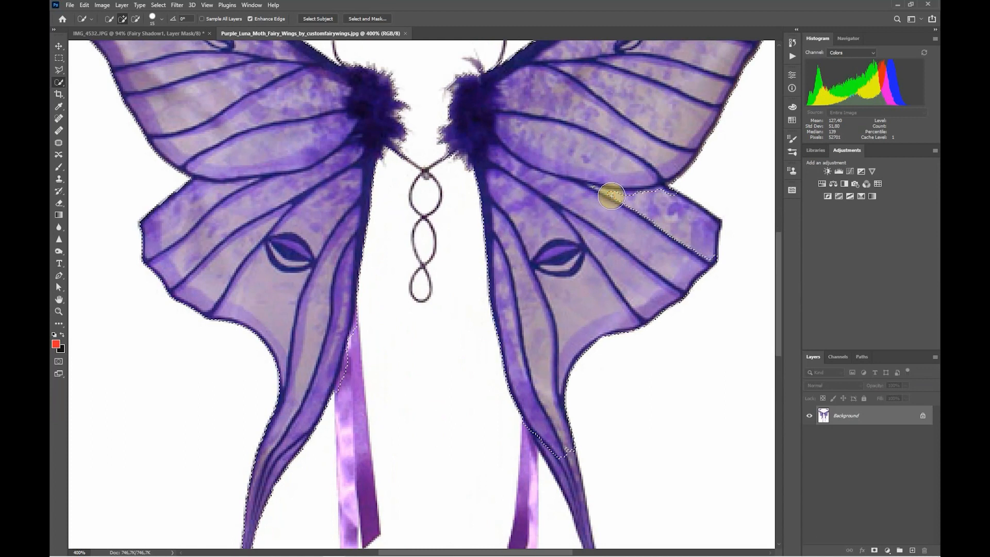
{"action": "mouse_move", "coordinate": [612, 196]}
{"action": "left_mouse_down"}
{"action": "mouse_move", "coordinate": [664, 221]}
{"action": "mouse_move", "coordinate": [337, 169]}
{"action": "mouse_move", "coordinate": [294, 294]}
{"action": "mouse_move", "coordinate": [272, 183]}
{"action": "mouse_move", "coordinate": [282, 238]}
{"action": "left_mouse_up"}
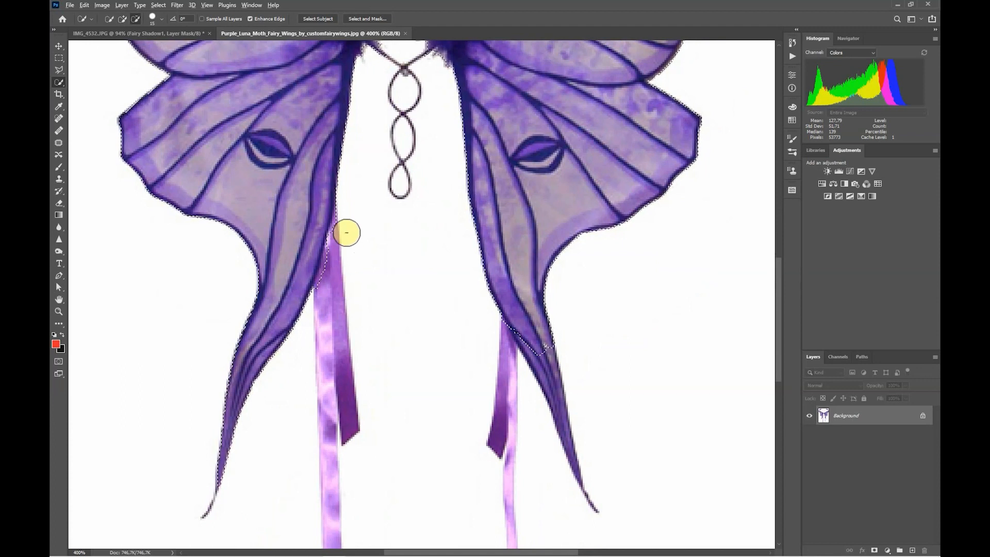
Step: Subtract the ribbon area from the wing selection and add the missing lower tail of the other wing
{"action": "left_click", "coordinate": [347, 225], "text": "alt"}
{"action": "left_click", "coordinate": [346, 222], "text": "alt"}
{"action": "left_click_drag", "start_coordinate": [347, 222], "coordinate": [332, 281]}
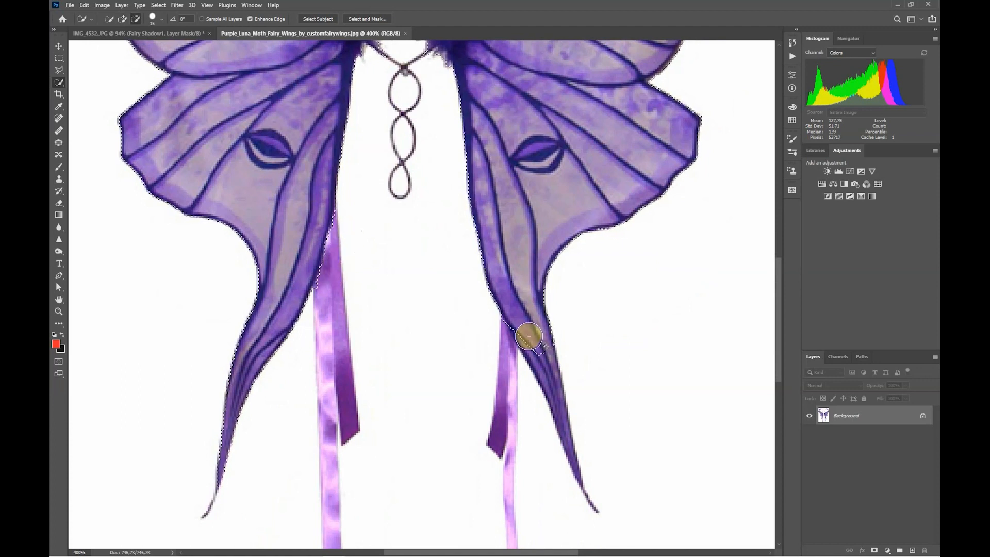
{"action": "left_click_drag", "start_coordinate": [535, 344], "coordinate": [544, 379]}
{"action": "key", "text": "ctrl+0"}
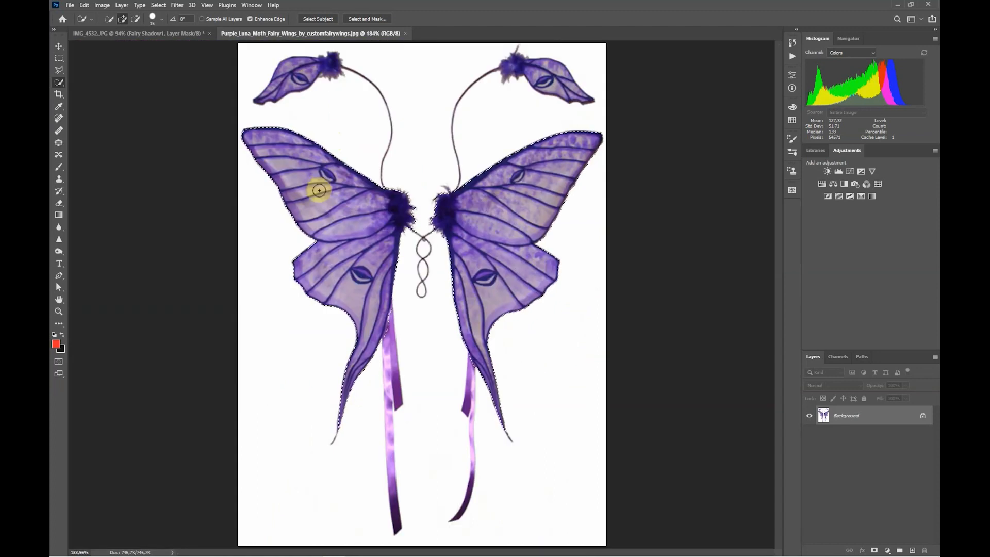
Step: Open the wings selection in Select and Mask and set Smooth to 3 and Radius to 1 px with Smart Radius enabled
{"action": "key", "text": "v"}
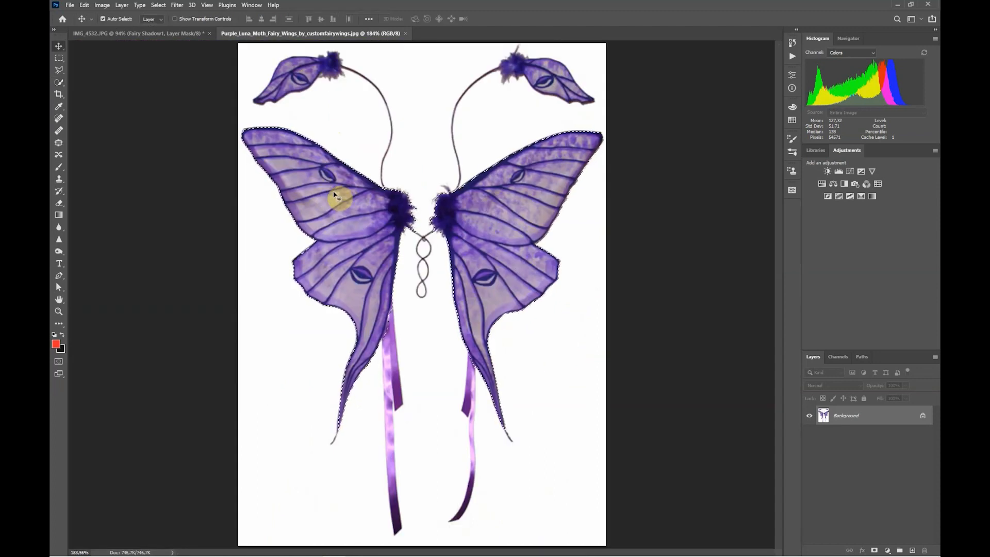
{"action": "left_click", "coordinate": [59, 58]}
{"action": "left_click", "coordinate": [60, 82]}
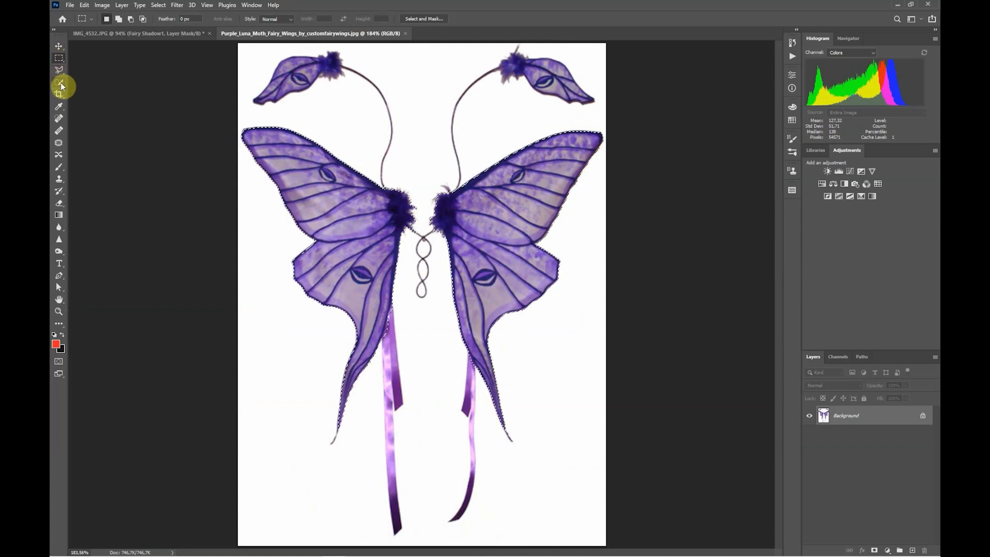
{"action": "left_click", "coordinate": [370, 19]}
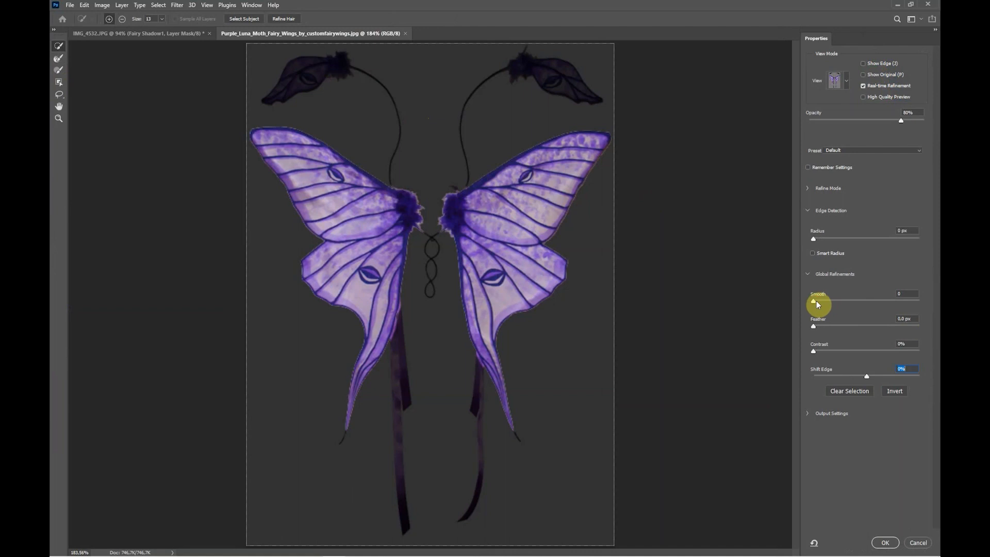
{"action": "left_click_drag", "start_coordinate": [816, 301], "coordinate": [821, 304]}
{"action": "left_click", "coordinate": [819, 239]}
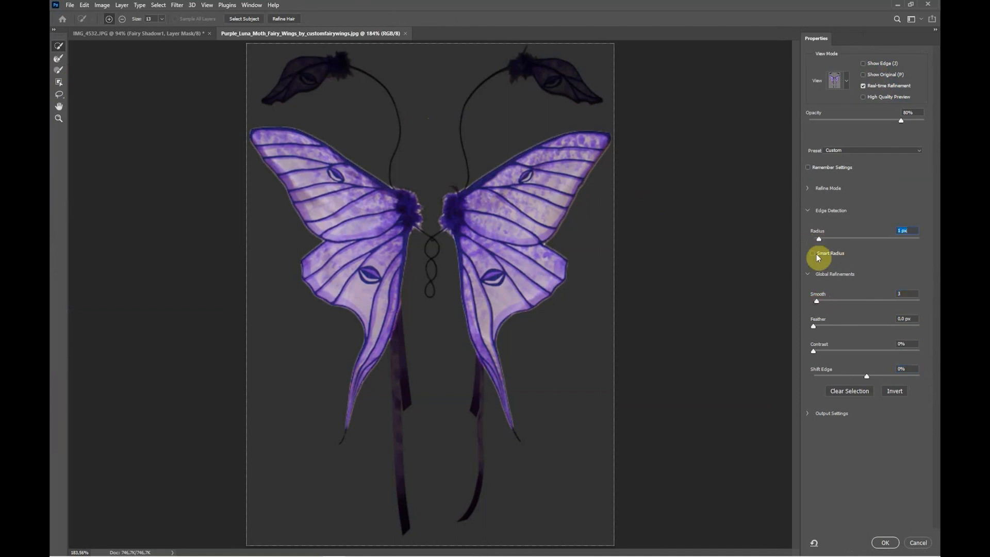
{"action": "left_click", "coordinate": [813, 254]}
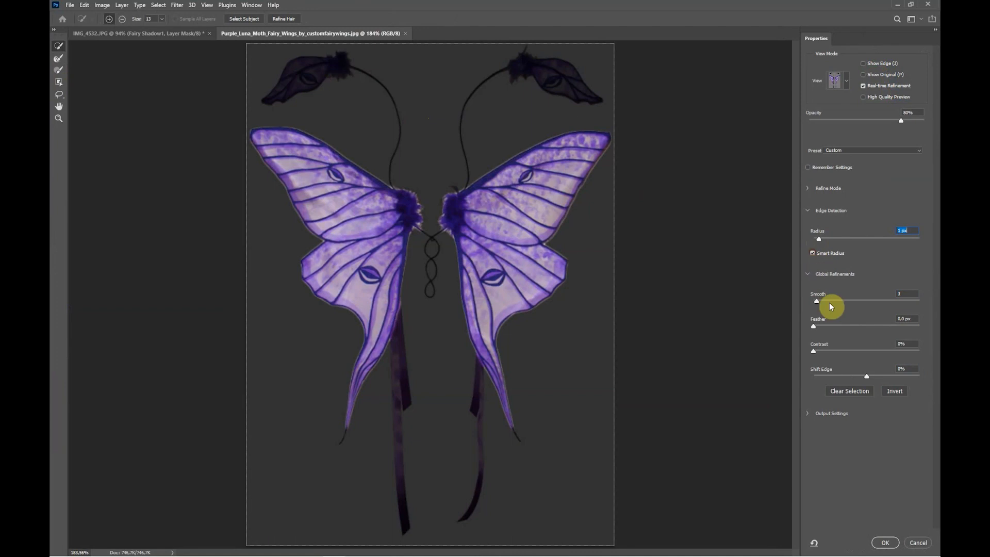
Step: Set Feather to 0.3 px, Contrast to 6% and Shift Edge to -38%, and apply the refined selection
{"action": "left_click", "coordinate": [816, 326]}
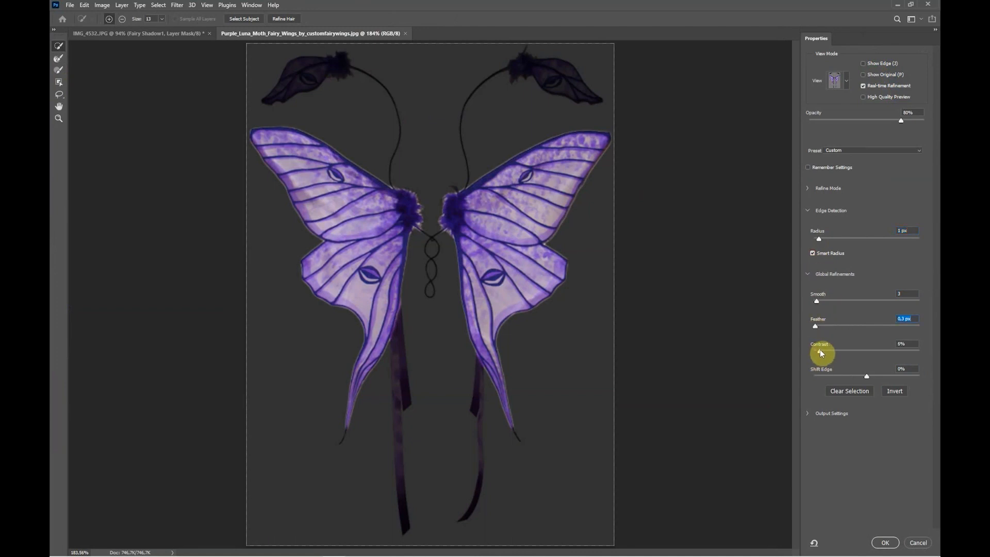
{"action": "left_click_drag", "start_coordinate": [865, 376], "coordinate": [862, 376]}
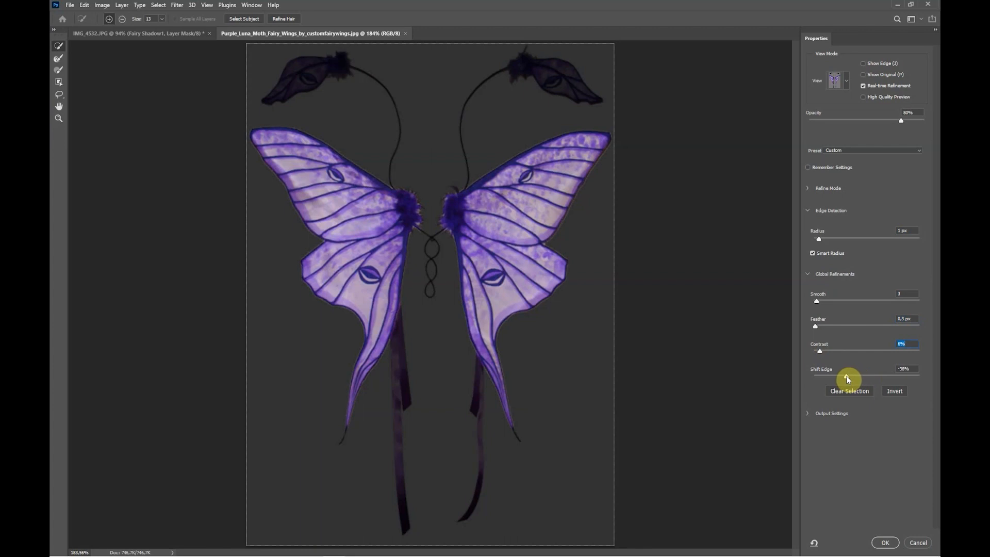
{"action": "left_click", "coordinate": [846, 376]}
{"action": "left_click", "coordinate": [883, 542]}
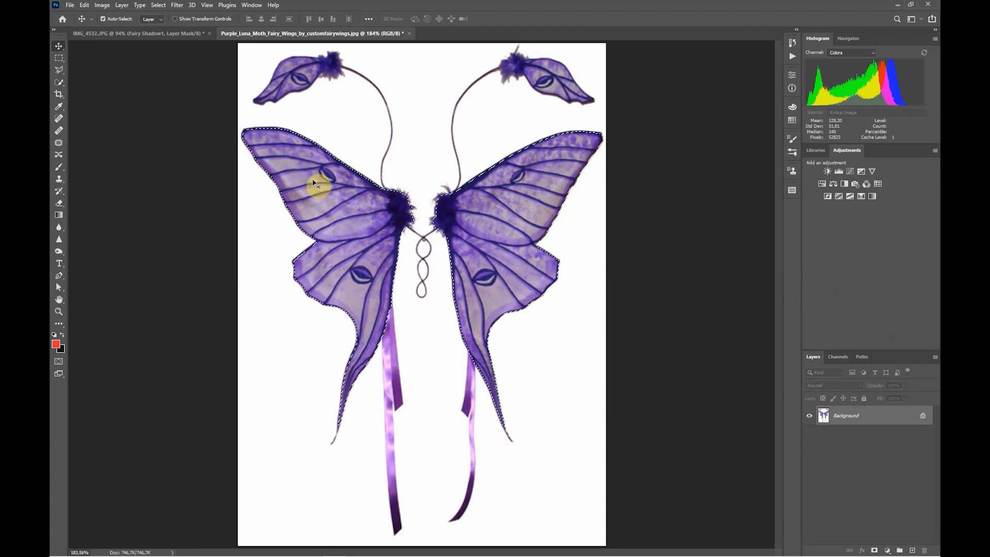
Step: Move the selected wings into IMG_4532.JPG behind the fairy and place their layer beneath Toadstool
{"action": "left_click_drag", "start_coordinate": [321, 187], "coordinate": [493, 354]}
{"action": "left_click", "coordinate": [864, 429]}
{"action": "left_click_drag", "start_coordinate": [865, 428], "coordinate": [864, 466]}
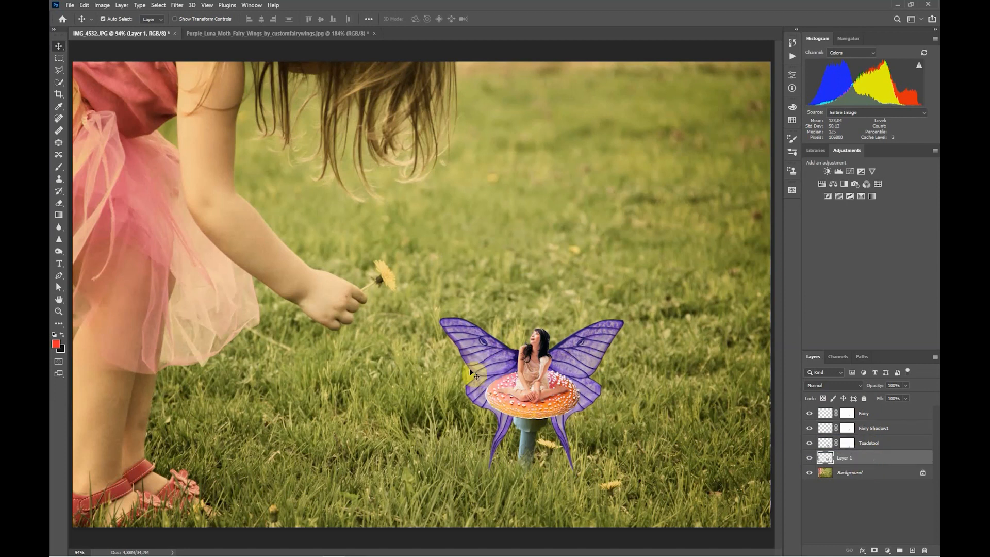
{"action": "left_click_drag", "start_coordinate": [509, 360], "coordinate": [511, 358]}
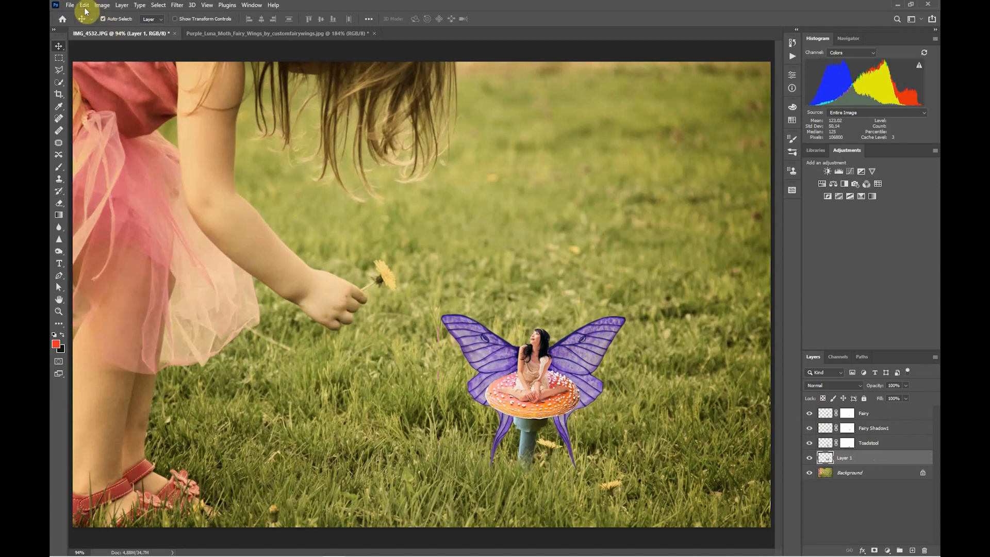
Step: Free Transform the wings layer, rotating it clockwise about 8.26° and repositioning it behind the fairy
{"action": "key", "text": "ctrl+t"}
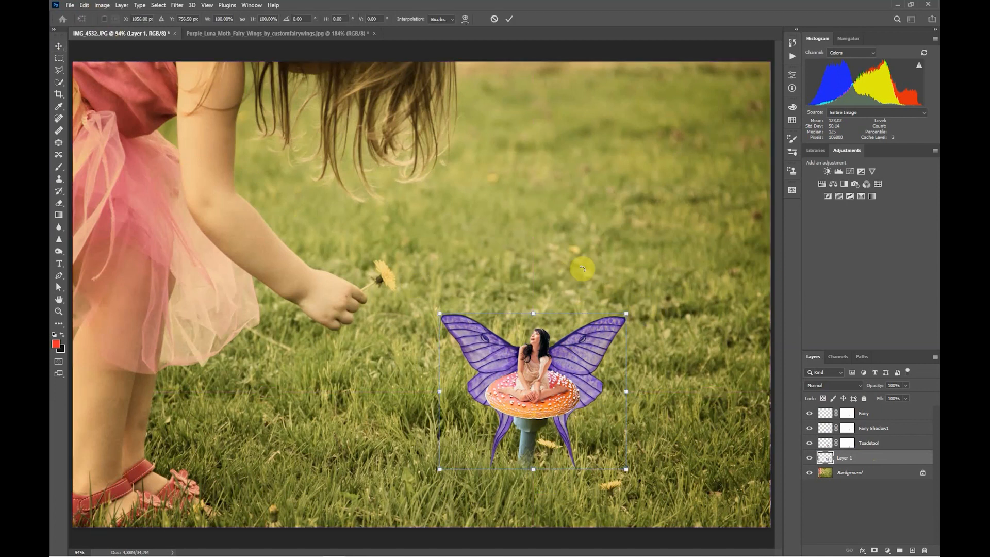
{"action": "mouse_move", "coordinate": [639, 295]}
{"action": "left_mouse_down"}
{"action": "mouse_move", "coordinate": [663, 294]}
{"action": "mouse_move", "coordinate": [649, 311]}
{"action": "left_mouse_up"}
{"action": "left_click_drag", "start_coordinate": [608, 365], "coordinate": [605, 363]}
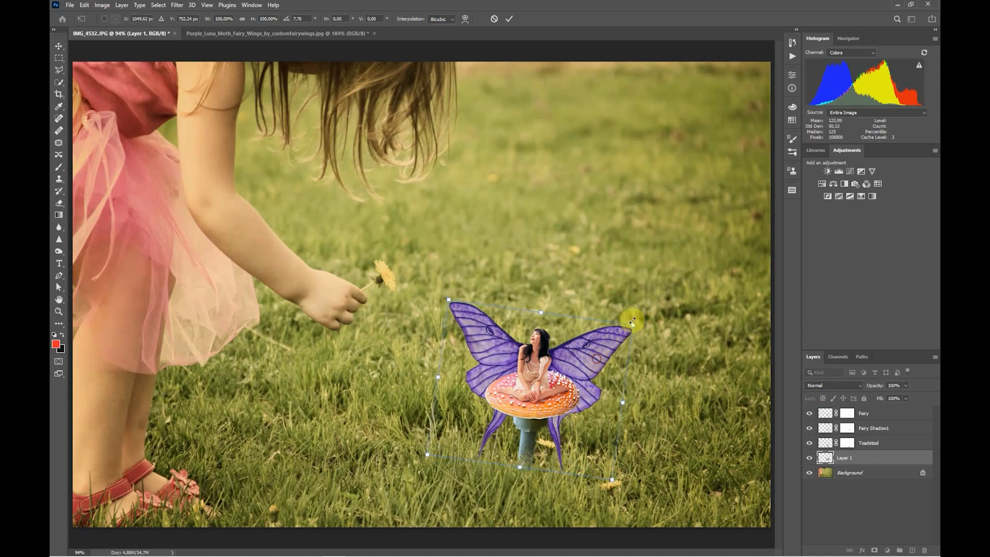
{"action": "left_click_drag", "start_coordinate": [647, 305], "coordinate": [650, 305]}
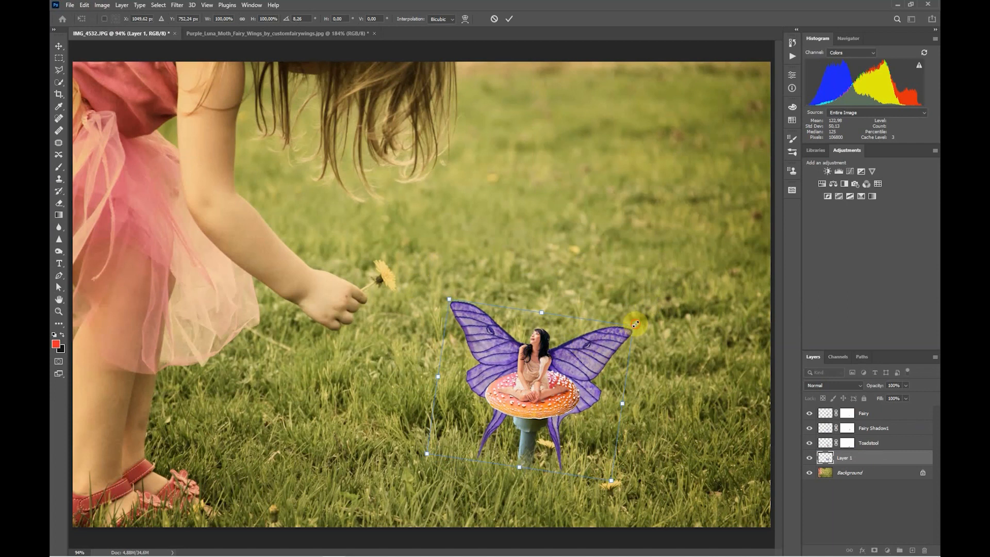
Step: Scale the wings down to about 73%, align them with the fairy's back and apply the transform
{"action": "left_click_drag", "start_coordinate": [635, 324], "coordinate": [606, 334]}
{"action": "left_click_drag", "start_coordinate": [571, 365], "coordinate": [578, 353]}
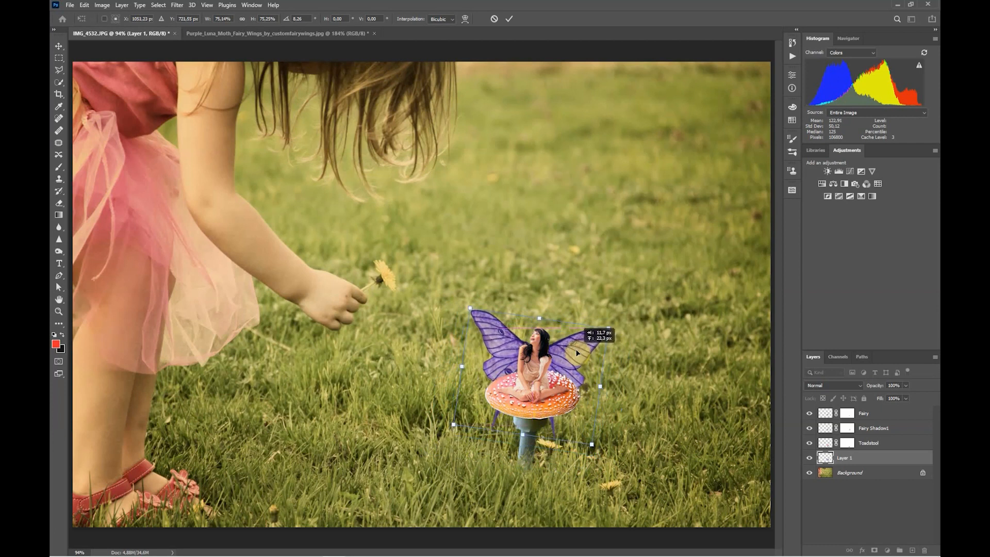
{"action": "mouse_move", "coordinate": [578, 353]}
{"action": "left_mouse_down"}
{"action": "mouse_move", "coordinate": [608, 331]}
{"action": "mouse_move", "coordinate": [591, 344]}
{"action": "left_mouse_up"}
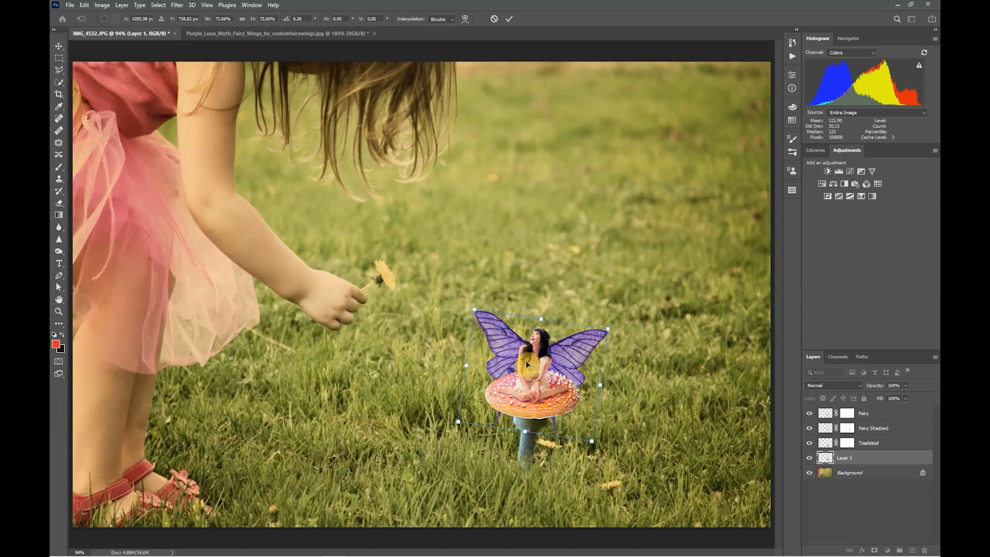
{"action": "left_click", "coordinate": [510, 19]}
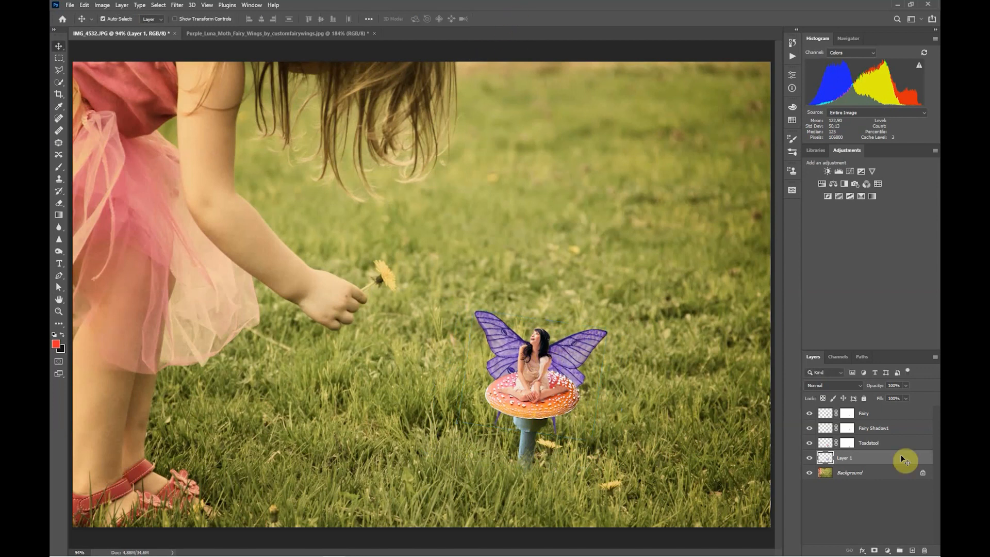
Step: Select the Fairy and Fairy Shadow1 layers together and move them slightly upward on the toadstool
{"action": "left_click", "coordinate": [872, 428]}
{"action": "left_click", "coordinate": [871, 414], "text": "shift"}
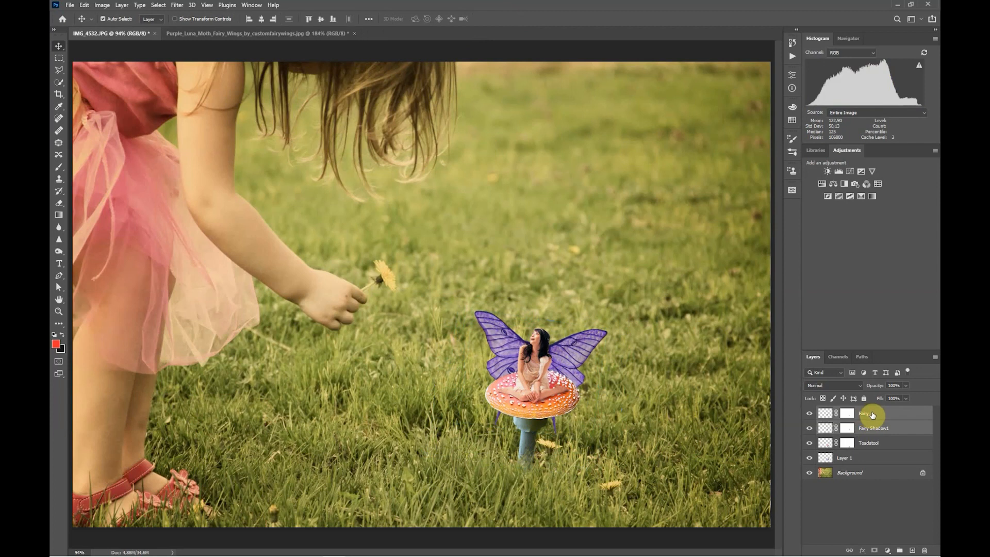
{"action": "left_click_drag", "start_coordinate": [533, 360], "coordinate": [531, 348]}
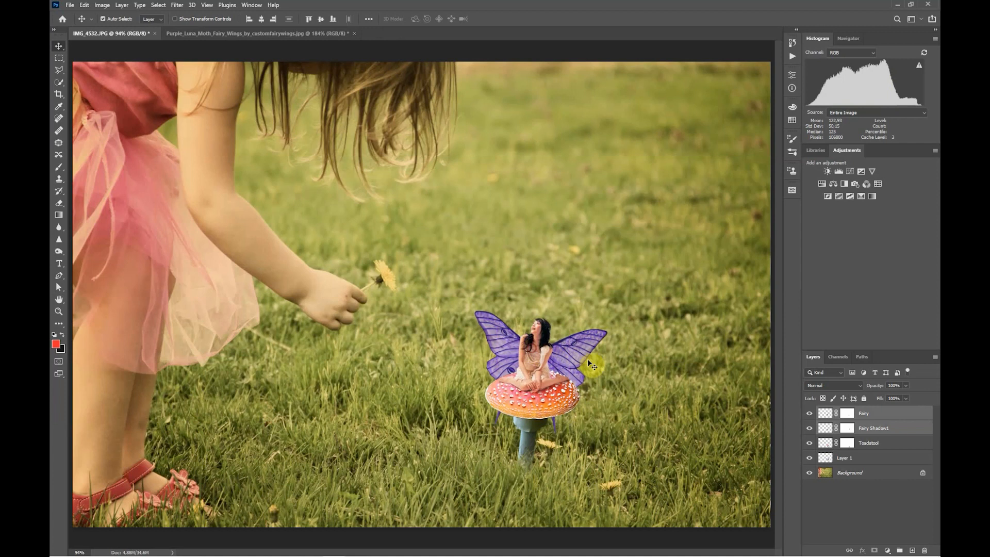
Step: Rename Layer 1 as Wings and move the wings up about 22 px to sit behind the fairy's shoulders
{"action": "left_click", "coordinate": [846, 459]}
{"action": "type", "text": "Wings"}
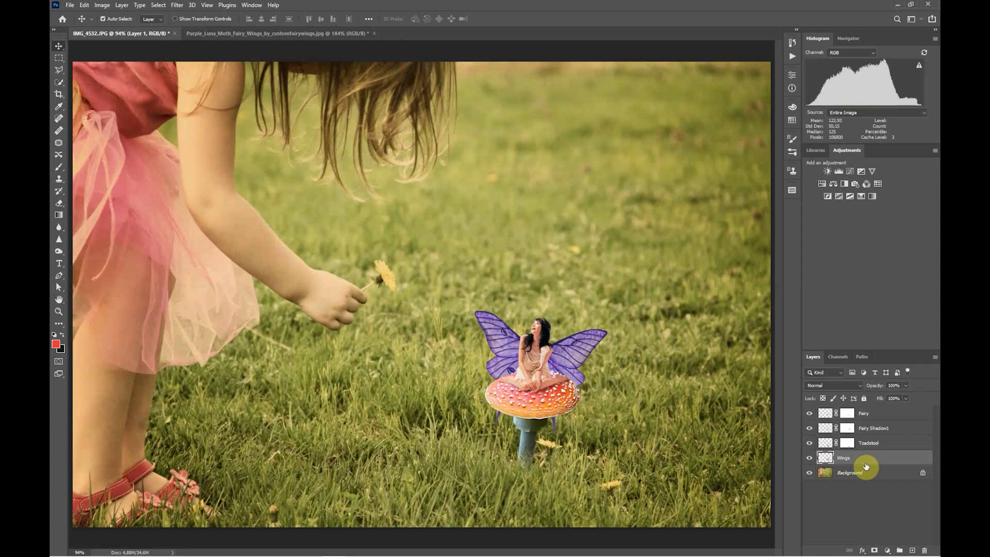
{"action": "key", "text": "Return"}
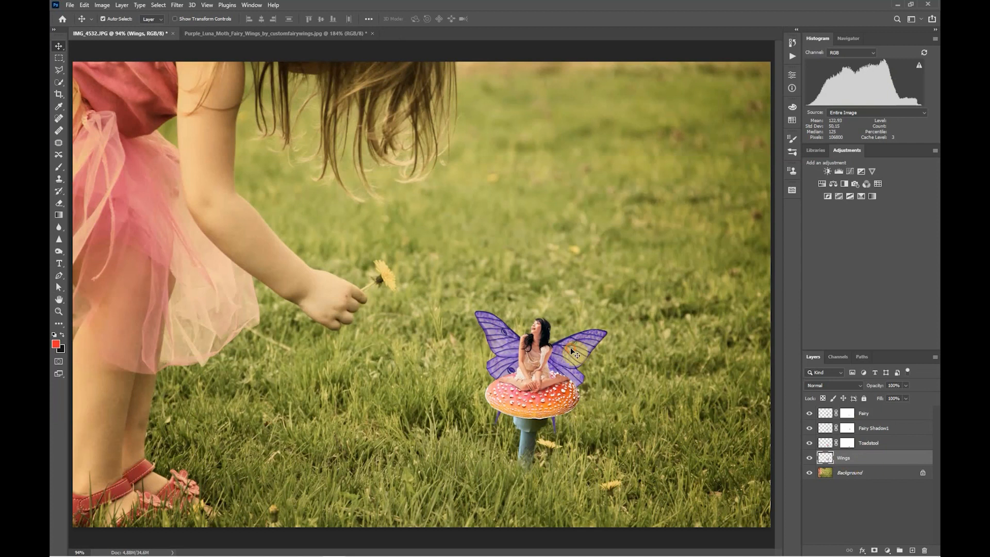
{"action": "left_click_drag", "start_coordinate": [571, 348], "coordinate": [569, 338]}
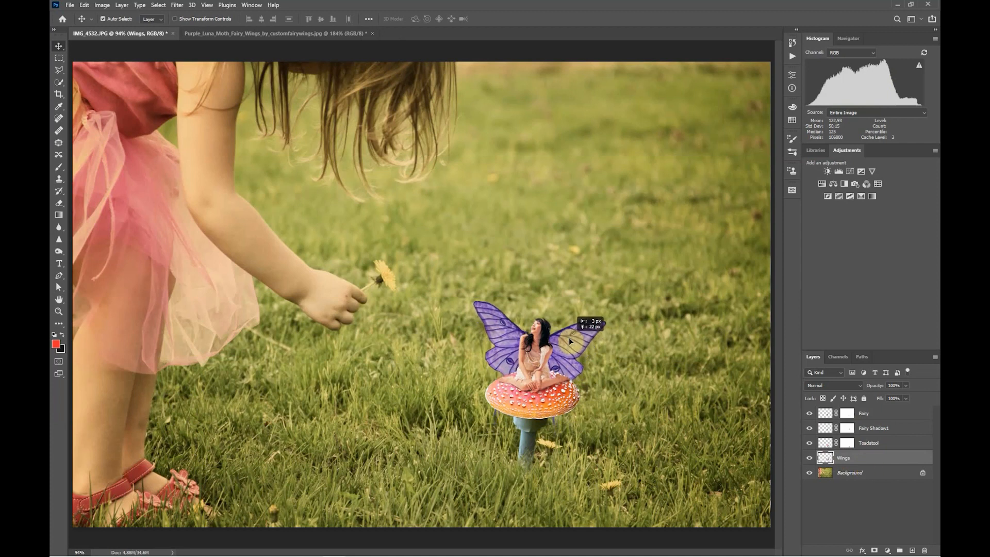
{"action": "left_click_drag", "start_coordinate": [568, 337], "coordinate": [569, 338]}
Step: Make the Wings layer translucent by lowering its opacity to 70% and its fill to 78%
{"action": "left_click_drag", "start_coordinate": [875, 385], "coordinate": [858, 387]}
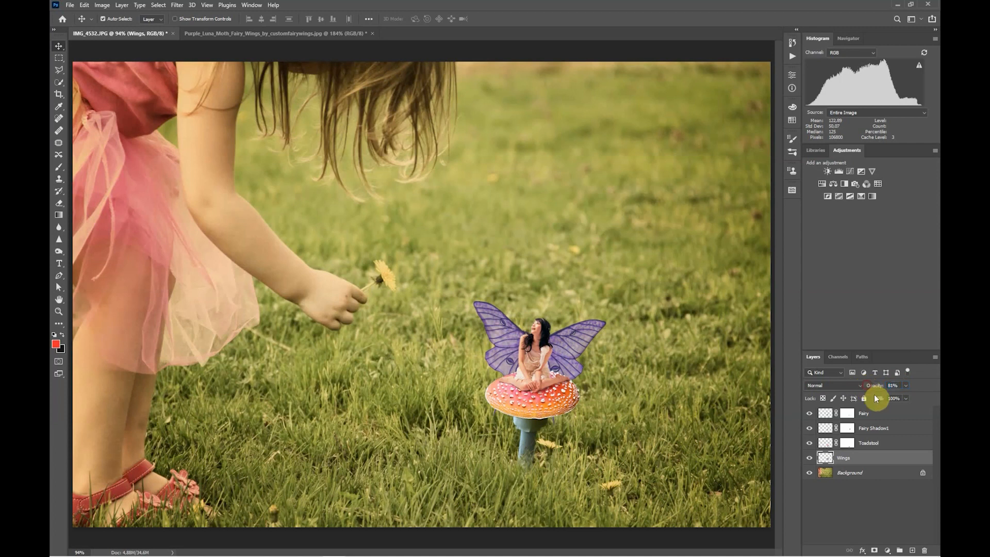
{"action": "mouse_move", "coordinate": [882, 402]}
{"action": "left_mouse_down"}
{"action": "mouse_move", "coordinate": [878, 388]}
{"action": "mouse_move", "coordinate": [926, 389]}
{"action": "mouse_move", "coordinate": [871, 401]}
{"action": "left_mouse_up"}
{"action": "left_click_drag", "start_coordinate": [878, 387], "coordinate": [872, 387]}
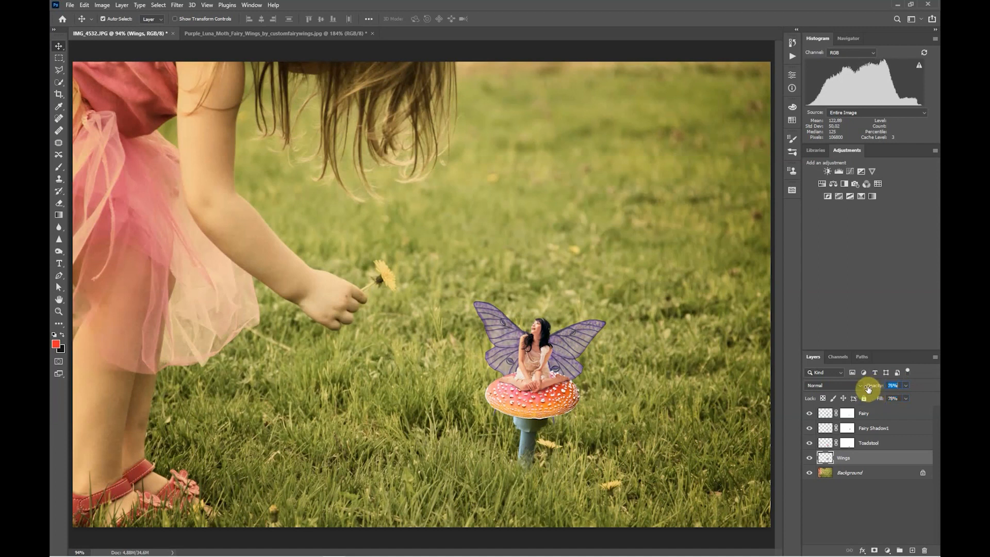
Step: Raise the Wings layer's opacity to 100% and set its blend mode to Multiply
{"action": "left_click_drag", "start_coordinate": [872, 388], "coordinate": [891, 389]}
{"action": "left_click", "coordinate": [834, 385]}
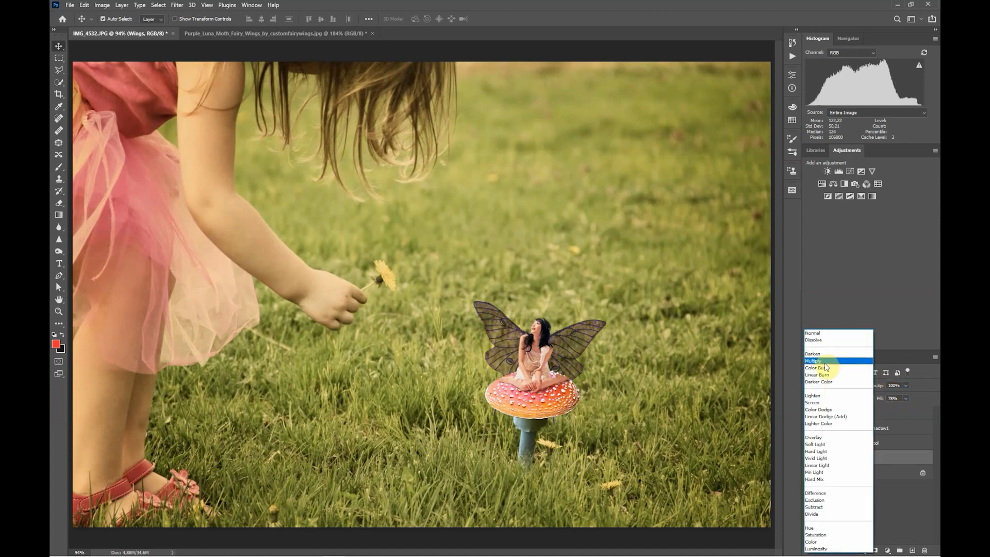
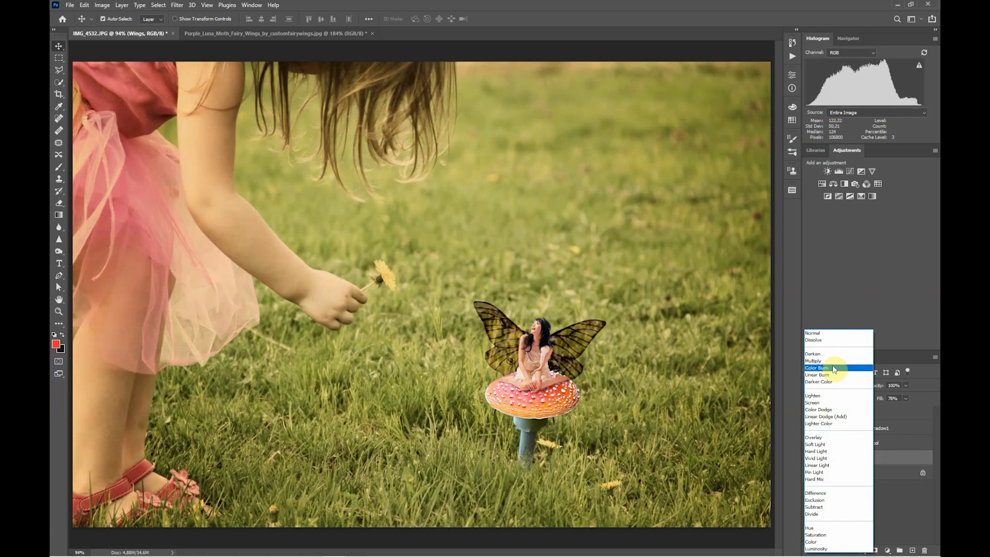
{"action": "left_click", "coordinate": [834, 362]}
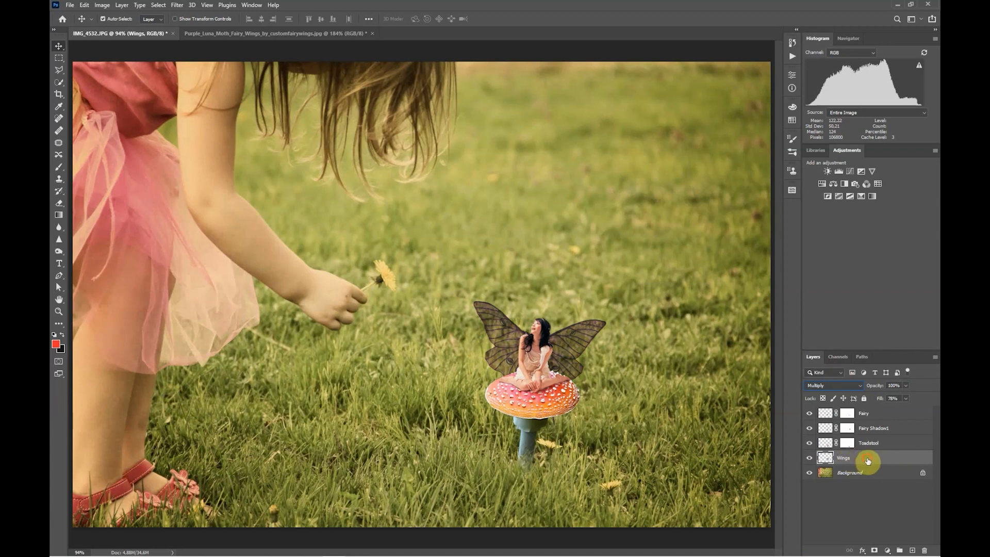
Step: Duplicate the Wings layer, then set the copy to Normal blend mode with 55% opacity
{"action": "left_click_drag", "start_coordinate": [867, 459], "coordinate": [914, 551]}
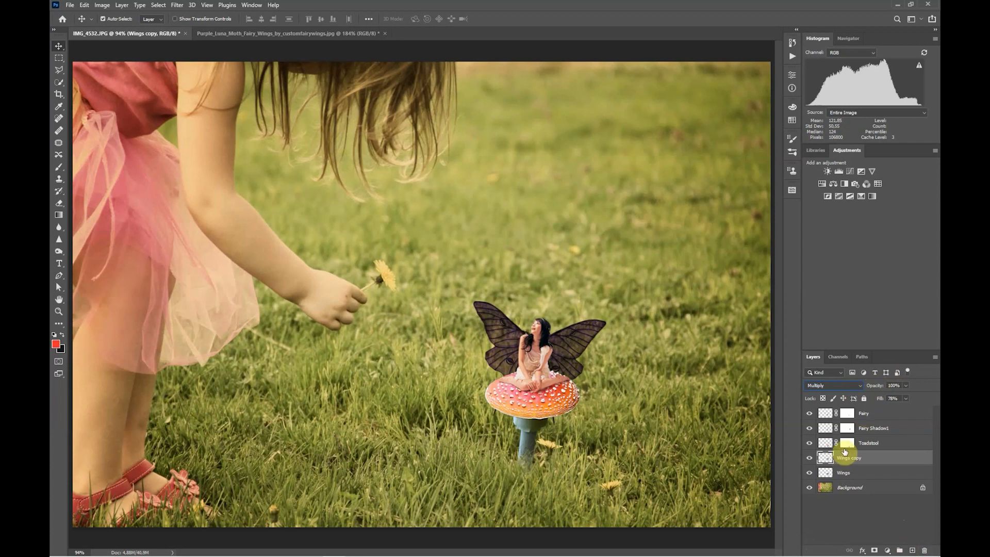
{"action": "left_click", "coordinate": [855, 476]}
{"action": "left_click", "coordinate": [848, 462]}
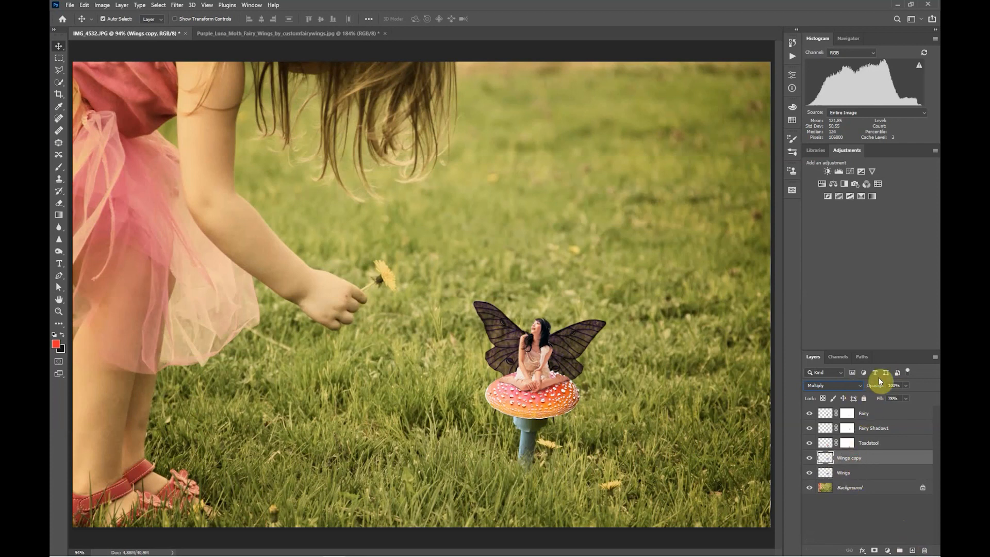
{"action": "mouse_move", "coordinate": [877, 388]}
{"action": "left_mouse_down"}
{"action": "mouse_move", "coordinate": [865, 390]}
{"action": "mouse_move", "coordinate": [879, 389]}
{"action": "left_mouse_up"}
{"action": "left_click", "coordinate": [862, 385]}
{"action": "left_click", "coordinate": [829, 331]}
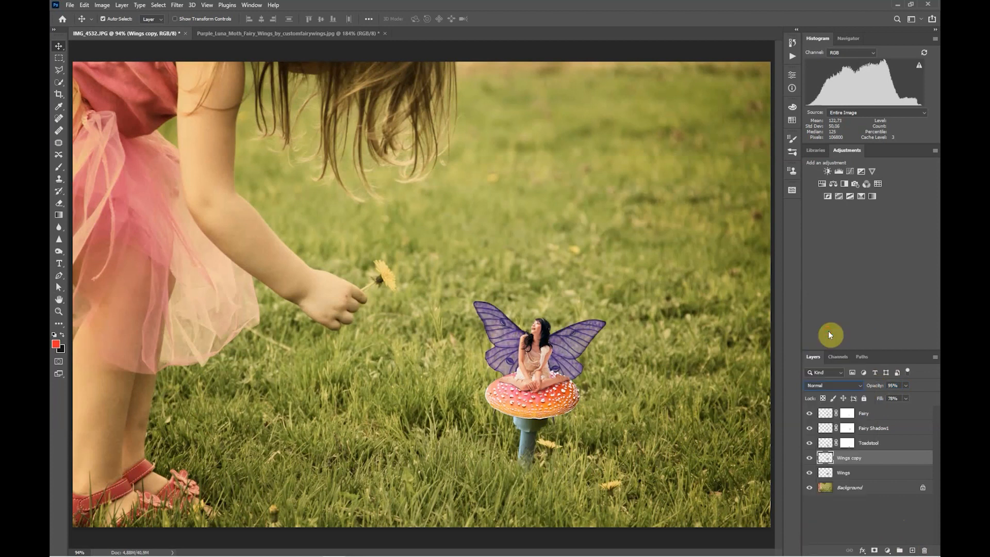
{"action": "left_click_drag", "start_coordinate": [878, 388], "coordinate": [861, 388]}
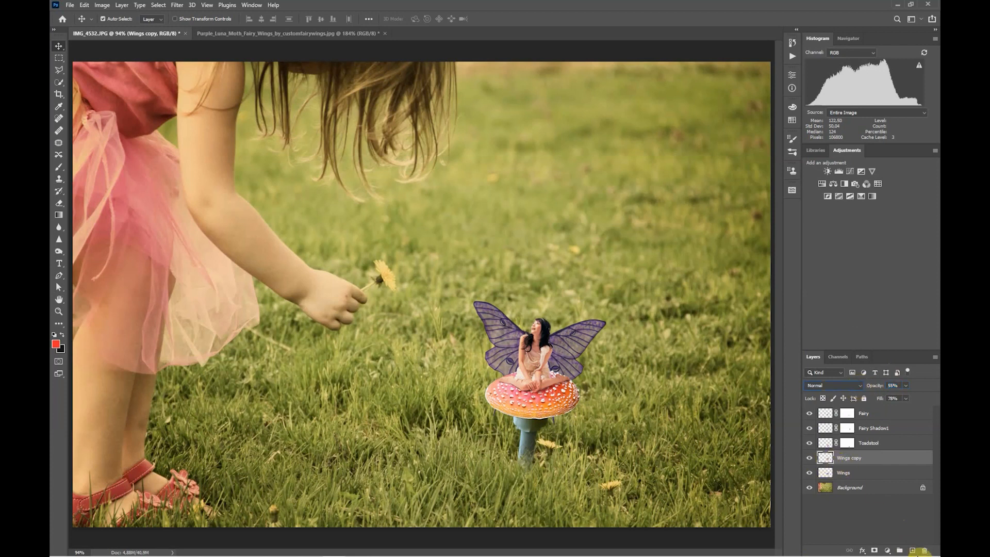
Step: Group the Wings and Wings copy layers together and name the group Wings
{"action": "left_click", "coordinate": [867, 475], "text": "shift"}
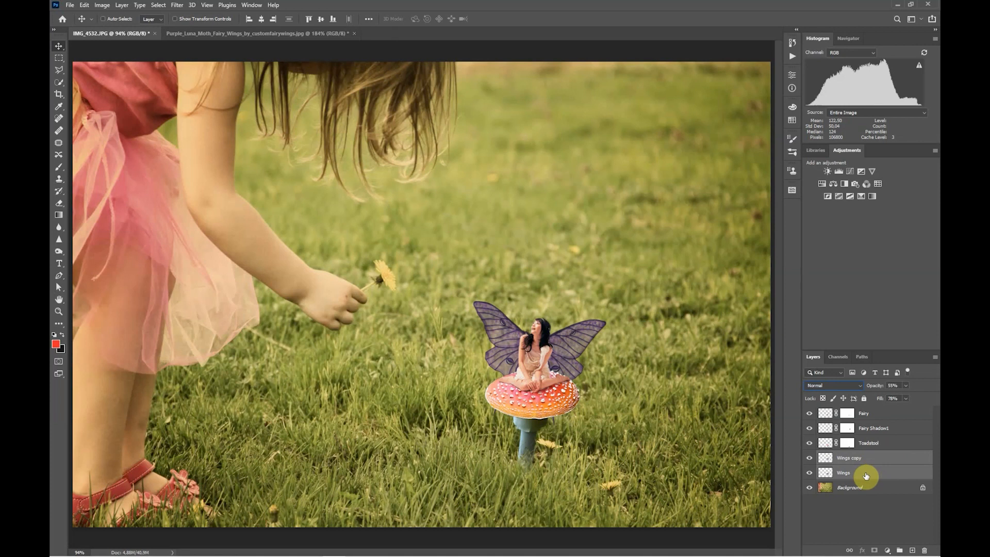
{"action": "key", "text": "ctrl+g"}
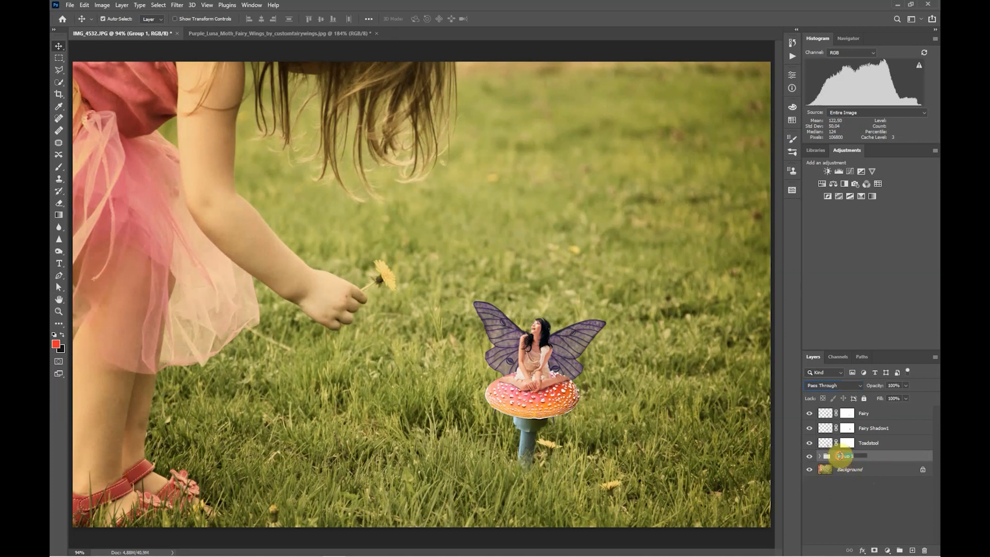
{"action": "type", "text": "Wings"}
{"action": "key", "text": "Return"}
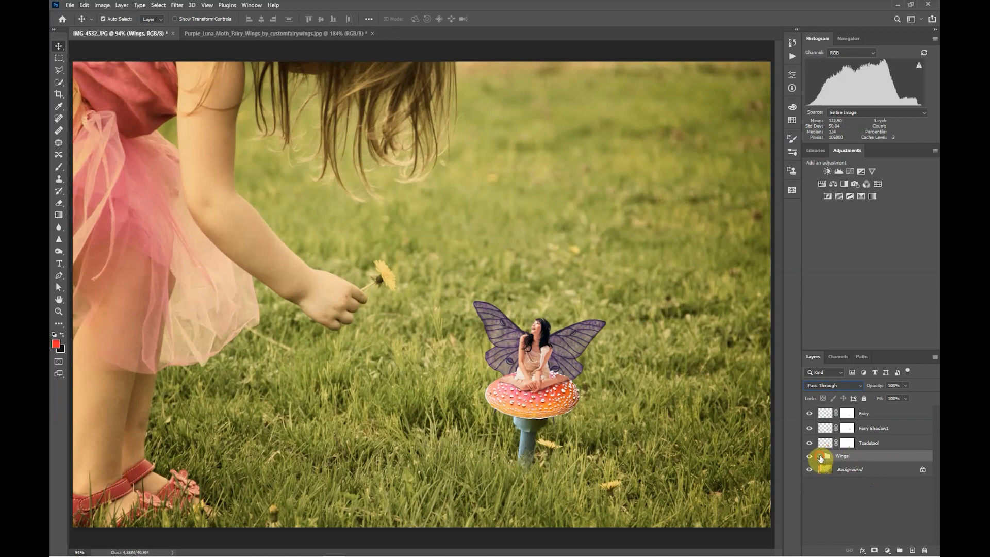
Step: Expand the Wings group and compare the wings with its lower Wings layer hidden and shown
{"action": "left_click", "coordinate": [820, 457]}
{"action": "left_click", "coordinate": [810, 485]}
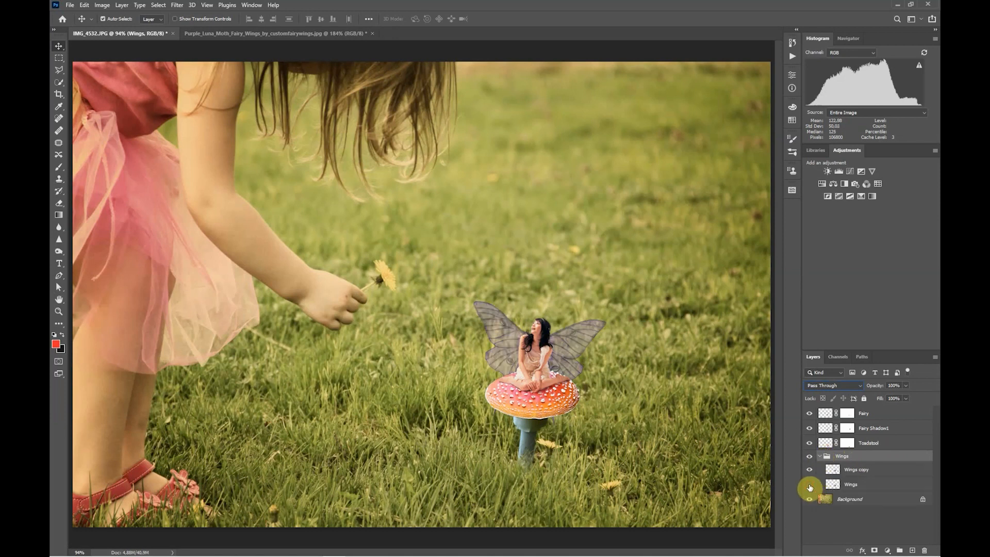
{"action": "left_click", "coordinate": [810, 485]}
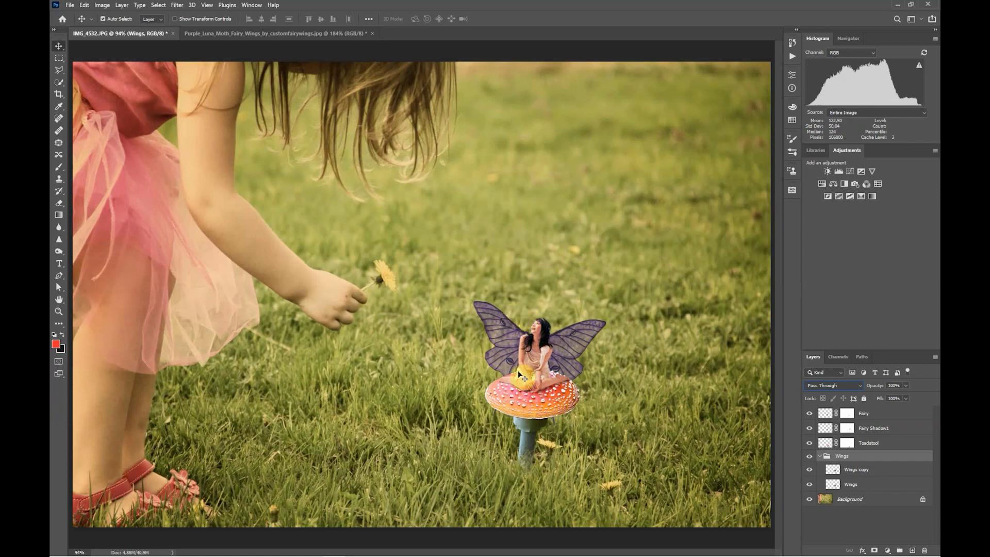
{"action": "key", "text": "ctrl"}
{"action": "key", "text": "ctrl"}
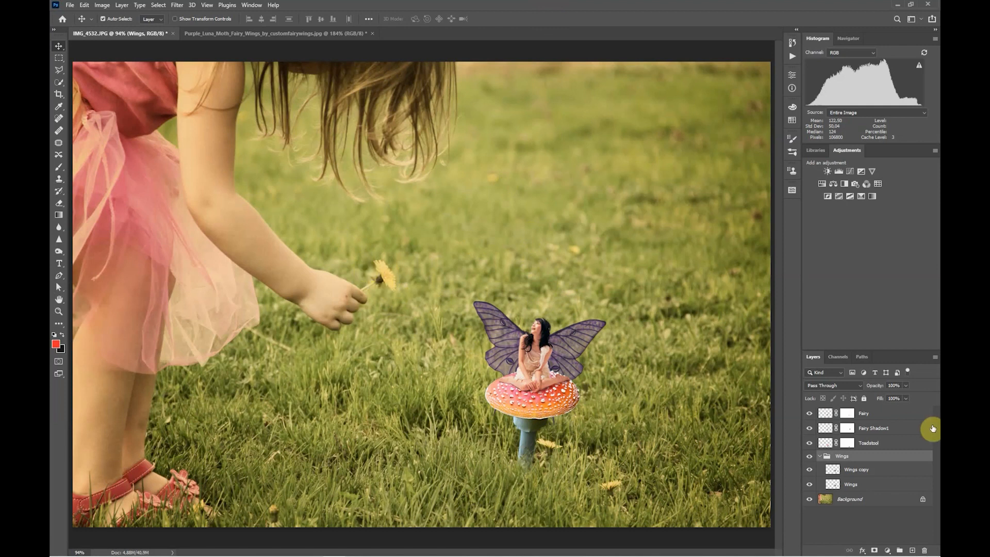
Step: Add a new layer above the Fairy layer and search the Brush tool's presets for "star"
{"action": "left_click", "coordinate": [871, 414]}
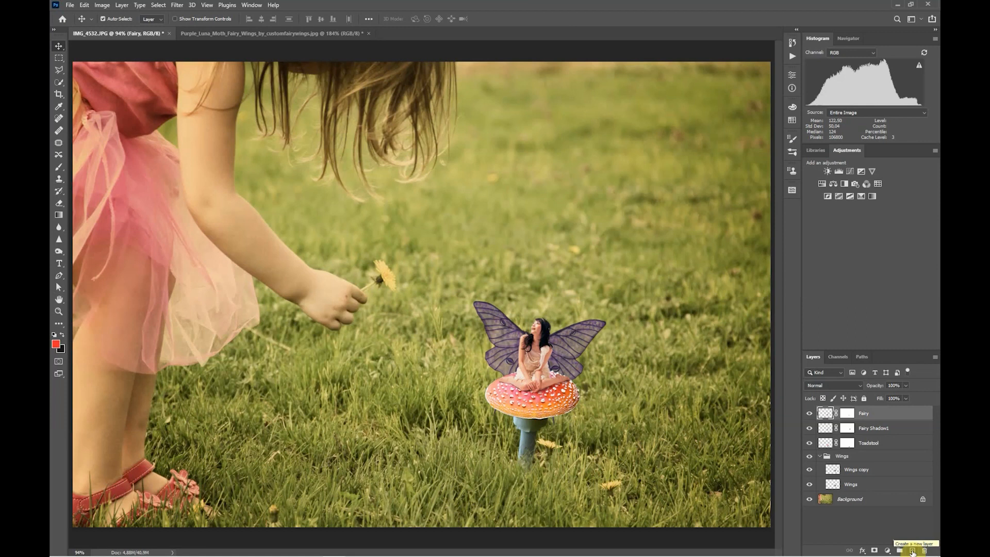
{"action": "left_click", "coordinate": [913, 551]}
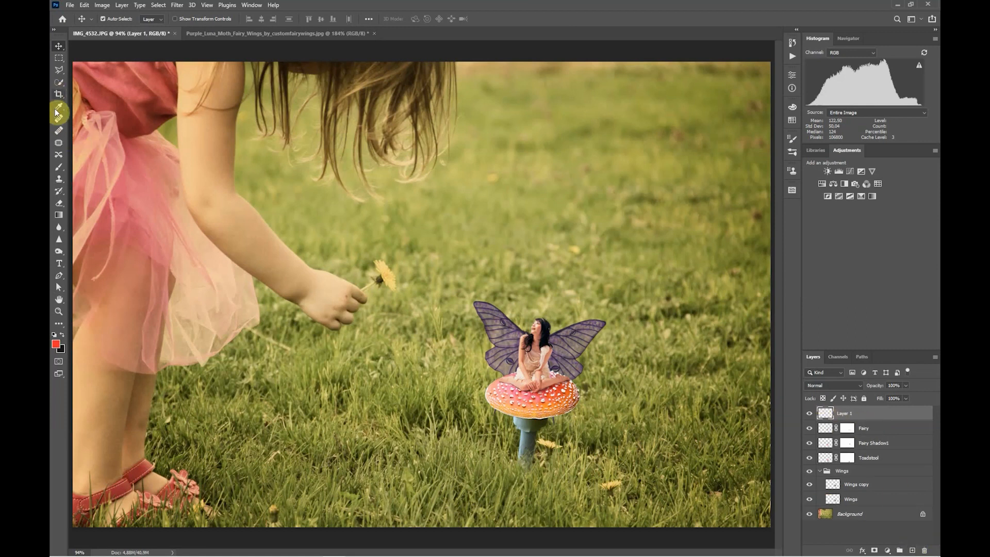
{"action": "left_click", "coordinate": [59, 167]}
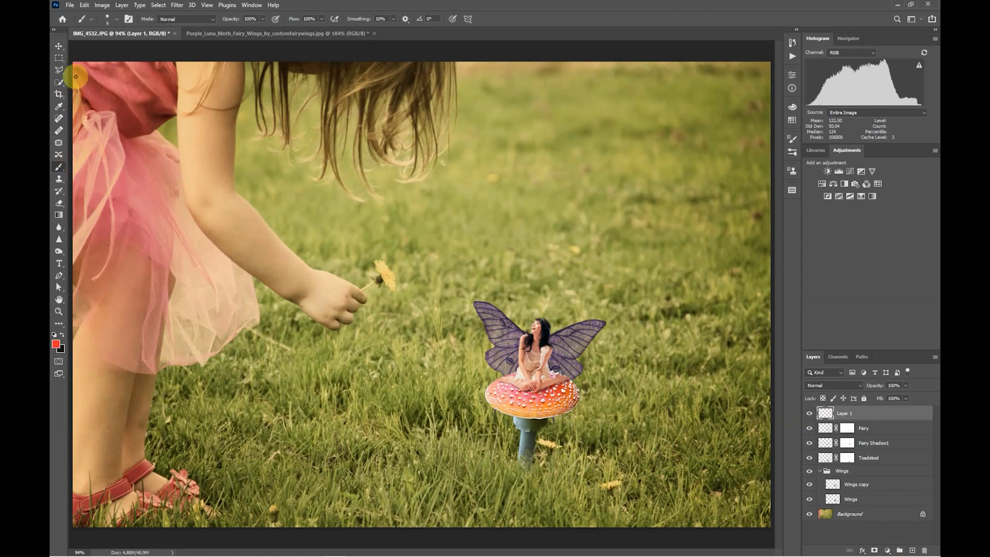
{"action": "left_click", "coordinate": [116, 20]}
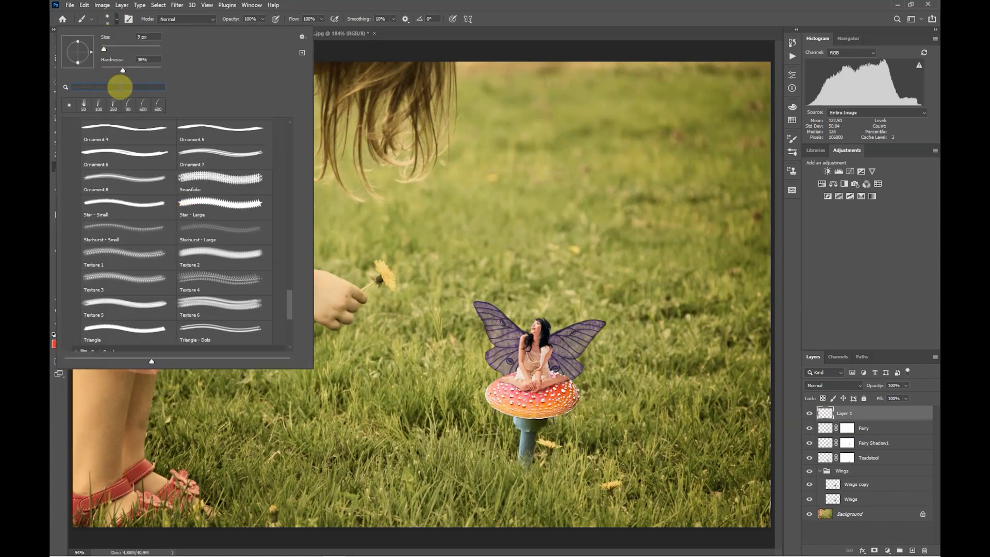
{"action": "type", "text": "sta"}
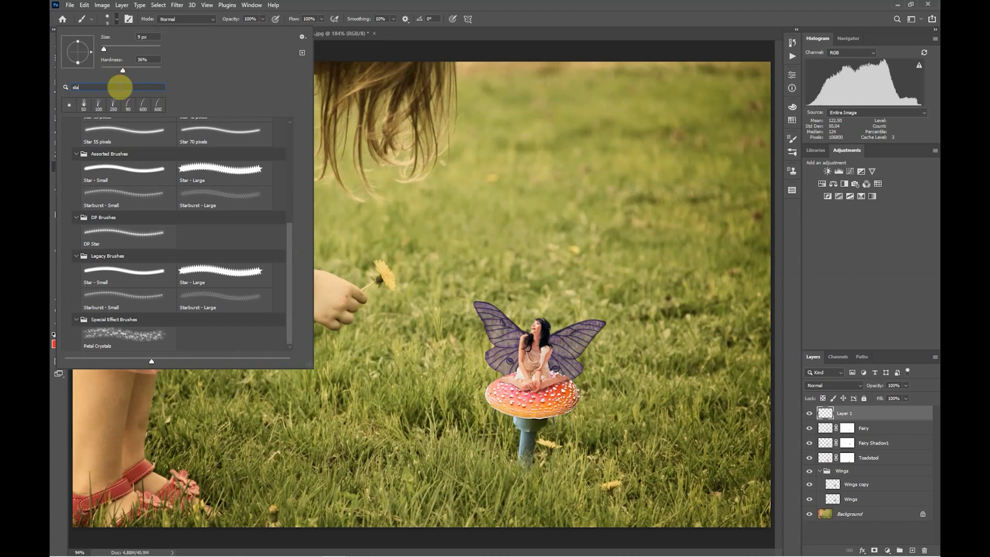
{"action": "type", "text": "r"}
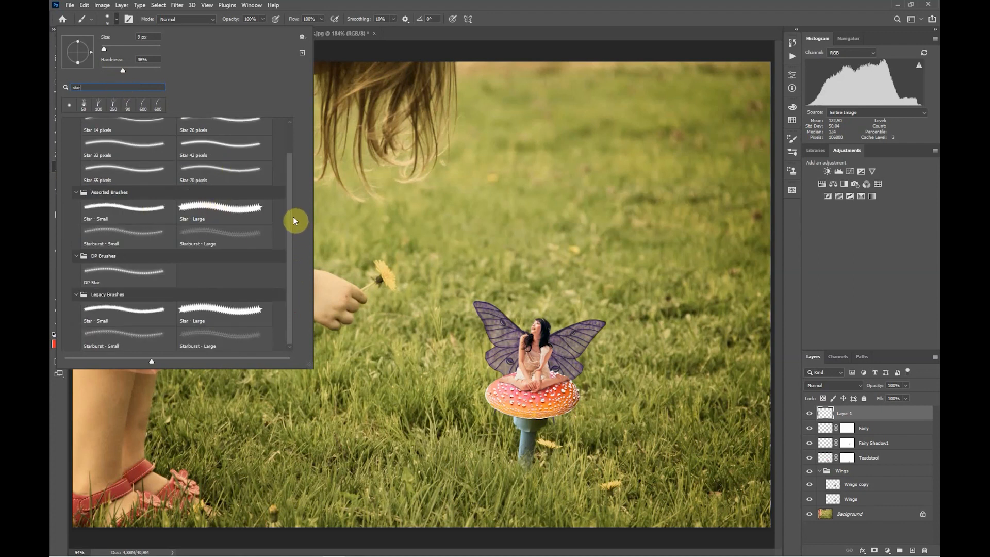
Step: Try the Starburst - Large brush and resize it to 300 px over the flower
{"action": "left_click", "coordinate": [116, 235]}
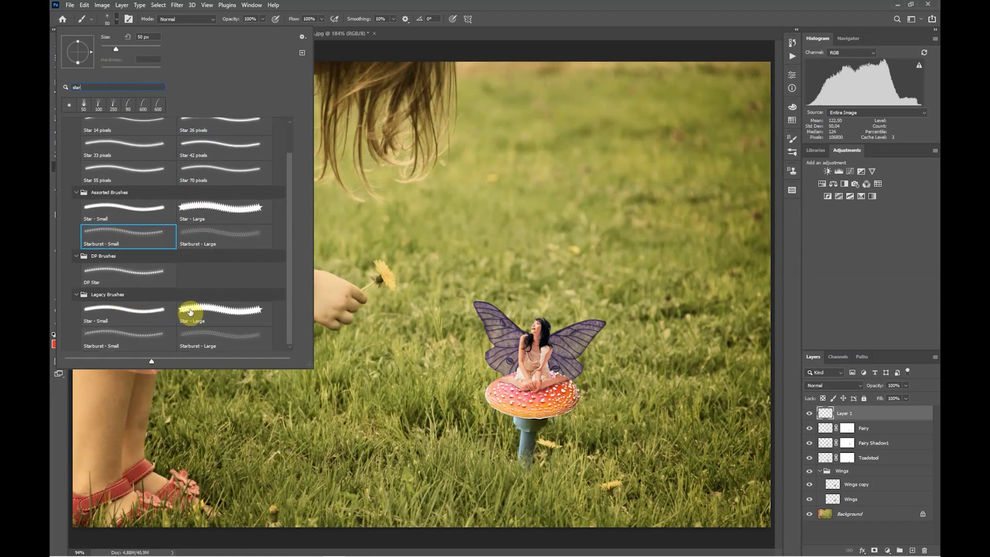
{"action": "left_click", "coordinate": [200, 339]}
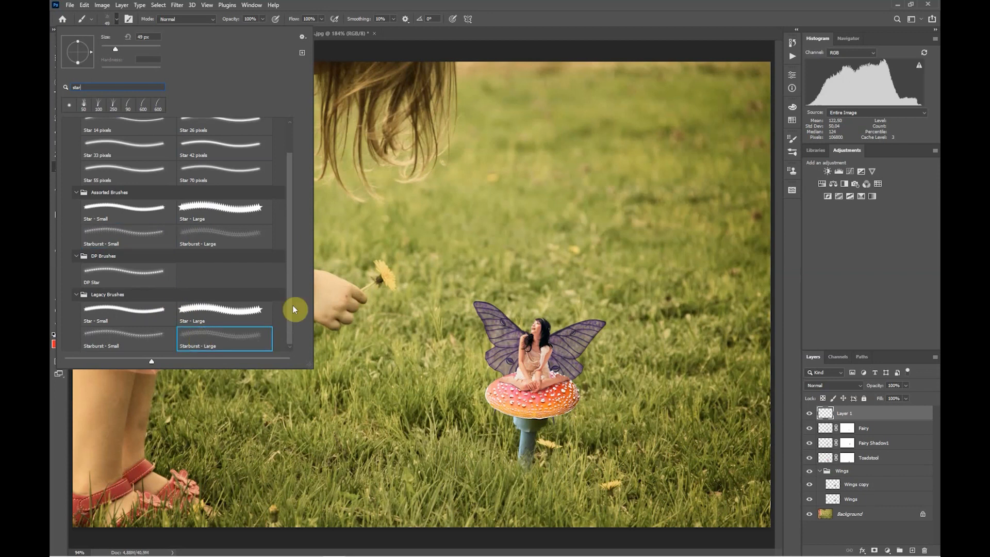
{"action": "double_click", "coordinate": [235, 335]}
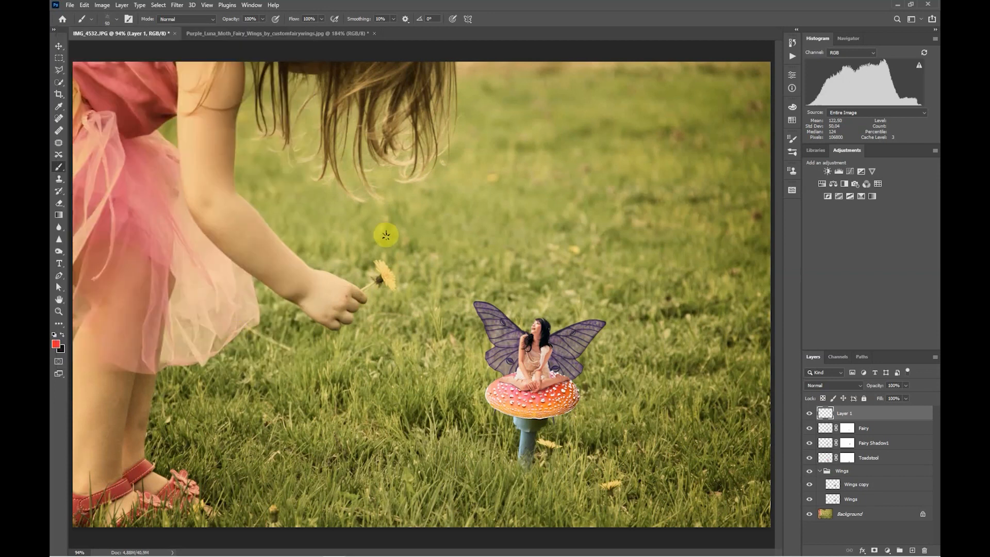
{"action": "key", "text": "bracketright"}
{"action": "key", "text": "bracketright"}
{"action": "key", "text": "bracketright"}
{"action": "key", "text": "bracketright"}
{"action": "key", "text": "bracketright"}
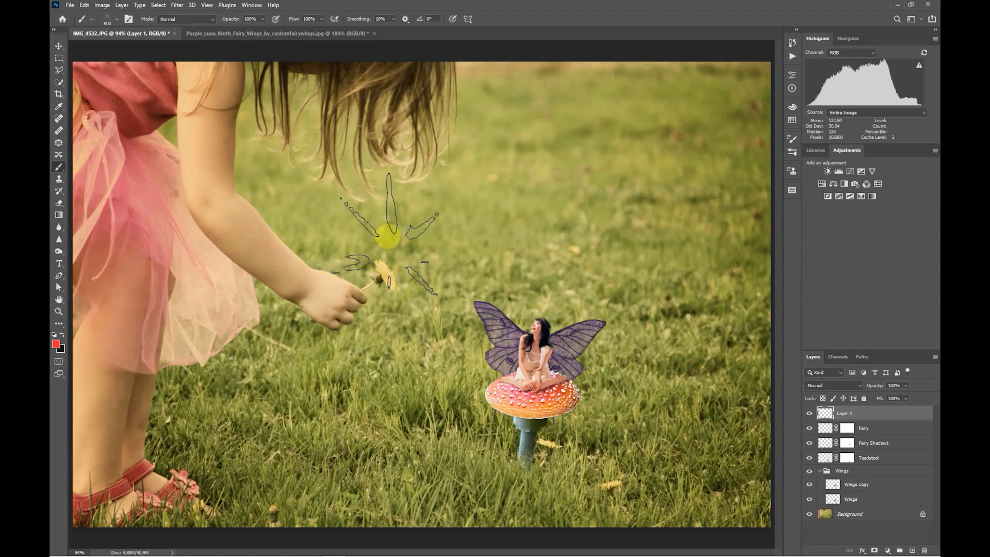
{"action": "key", "text": "bracketleft"}
{"action": "key", "text": "bracketleft"}
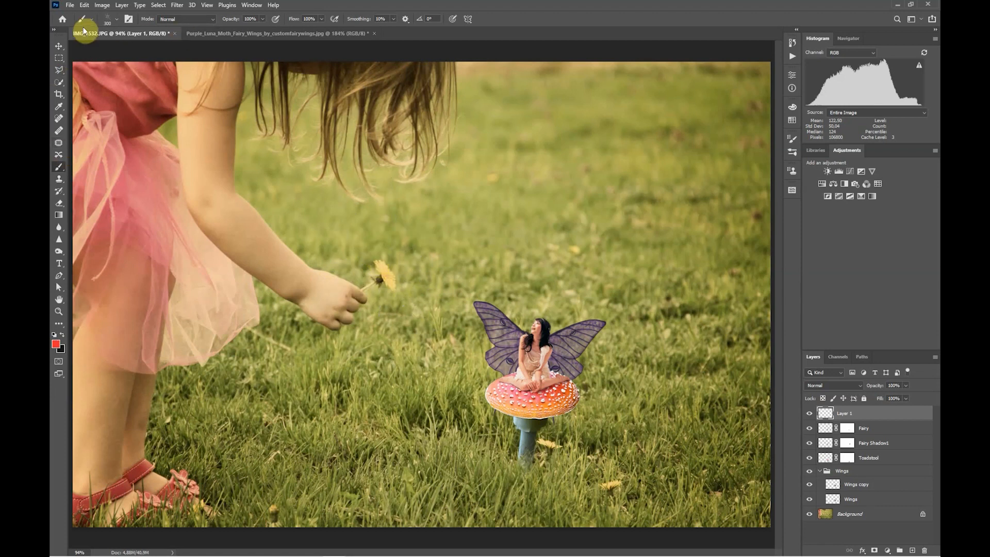
Step: Choose the Starburst - Small brush and size it to 400 px around the flower
{"action": "left_click", "coordinate": [116, 19]}
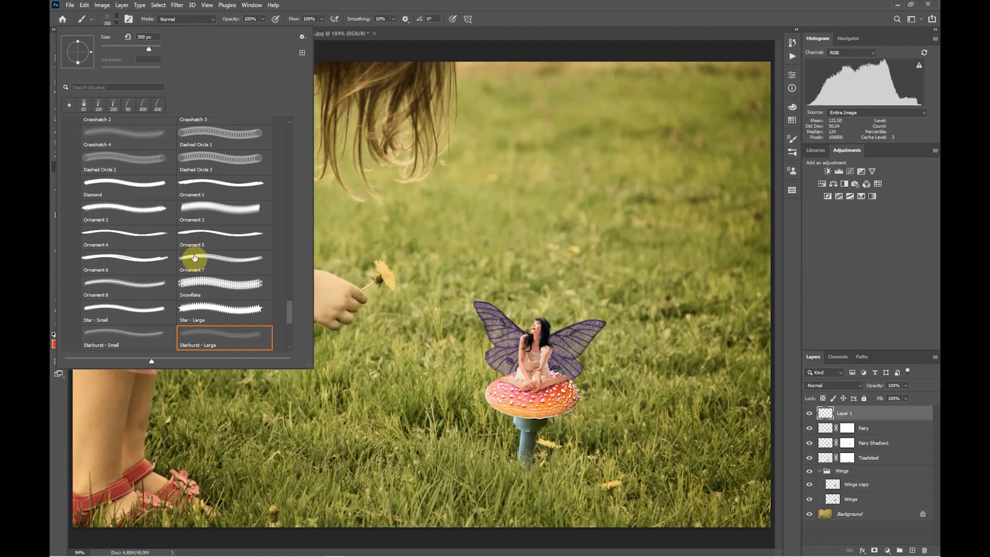
{"action": "left_click", "coordinate": [117, 334]}
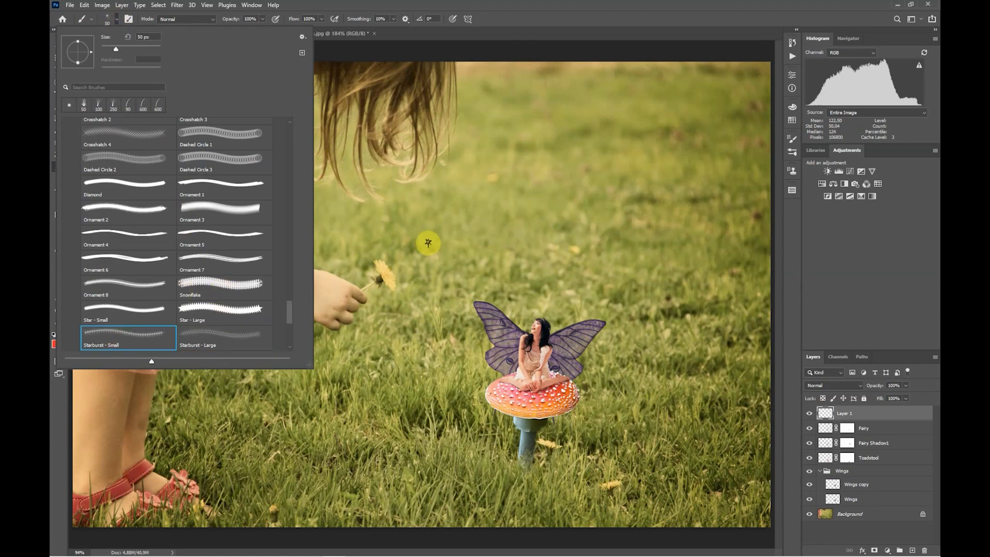
{"action": "left_click", "coordinate": [117, 20]}
{"action": "key", "text": "bracketright"}
{"action": "key", "text": "bracketright"}
{"action": "key", "text": "bracketright"}
{"action": "key", "text": "bracketright"}
{"action": "key", "text": "bracketright"}
{"action": "key", "text": "bracketright"}
{"action": "key", "text": "bracketright"}
{"action": "key", "text": "bracketright"}
{"action": "key", "text": "bracketright"}
{"action": "key", "text": "bracketright"}
{"action": "key", "text": "bracketright"}
{"action": "key", "text": "bracketright"}
{"action": "key", "text": "bracketright"}
{"action": "key", "text": "bracketright"}
{"action": "key", "text": "bracketright"}
{"action": "key", "text": "bracketright"}
{"action": "key", "text": "bracketright"}
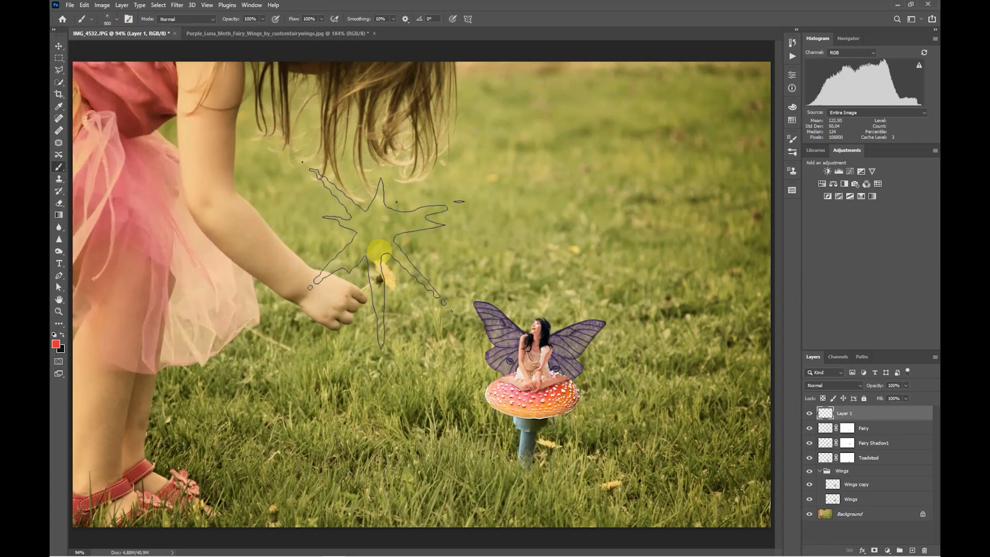
{"action": "key", "text": "bracketleft"}
{"action": "key", "text": "bracketleft"}
{"action": "key", "text": "bracketleft"}
{"action": "key", "text": "bracketleft"}
{"action": "key", "text": "bracketleft"}
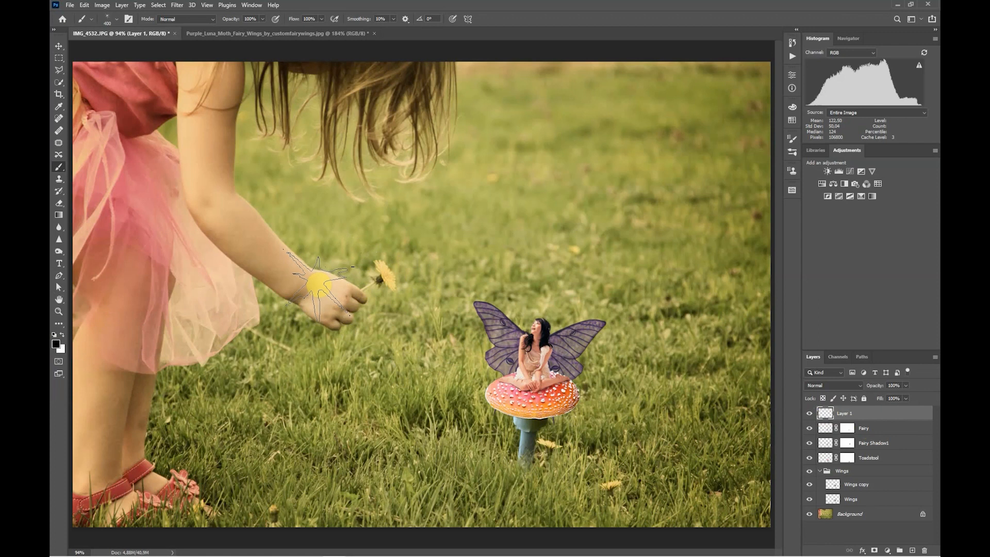
Step: Make white the foreground colour and stamp overlapping starbursts on the yellow flower in the girl's hand
{"action": "key", "text": "x"}
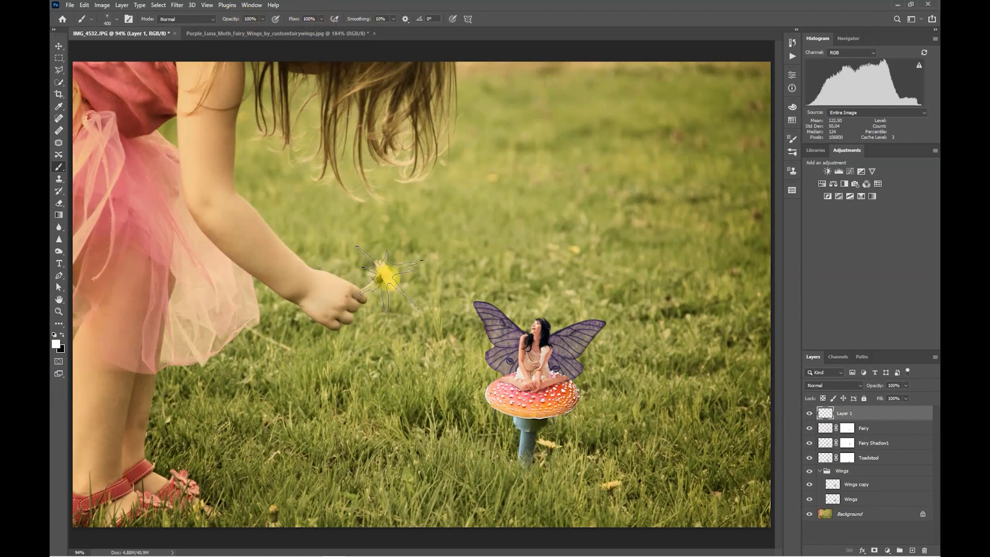
{"action": "left_click", "coordinate": [384, 278]}
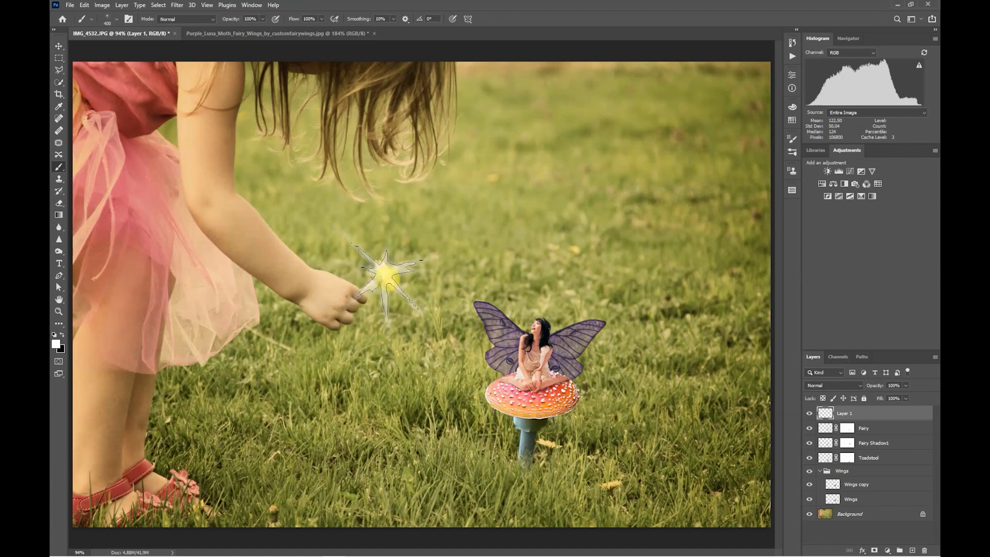
{"action": "left_click", "coordinate": [386, 276]}
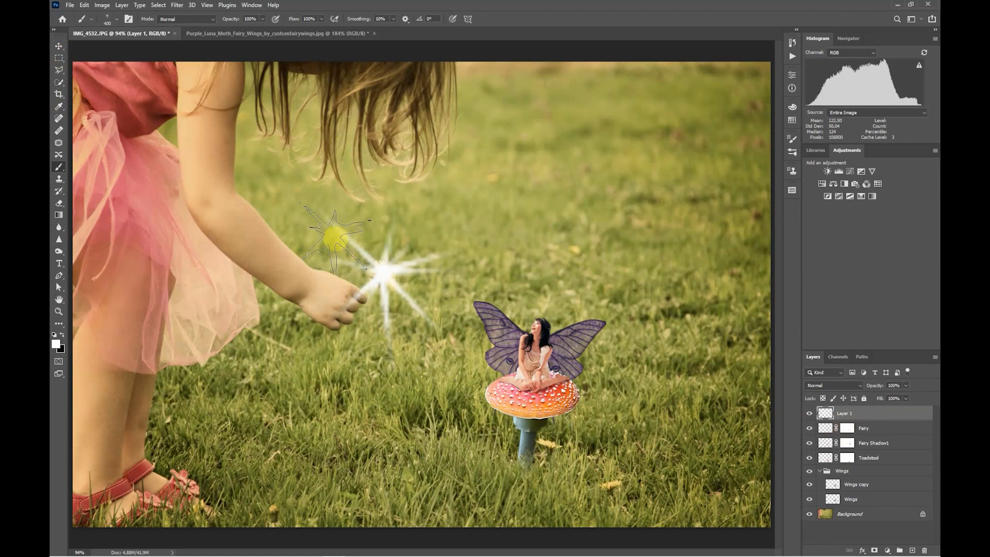
Step: Convert the starburst layer, Layer 1, to a smart object for re-editable smart filters
{"action": "left_click", "coordinate": [179, 7]}
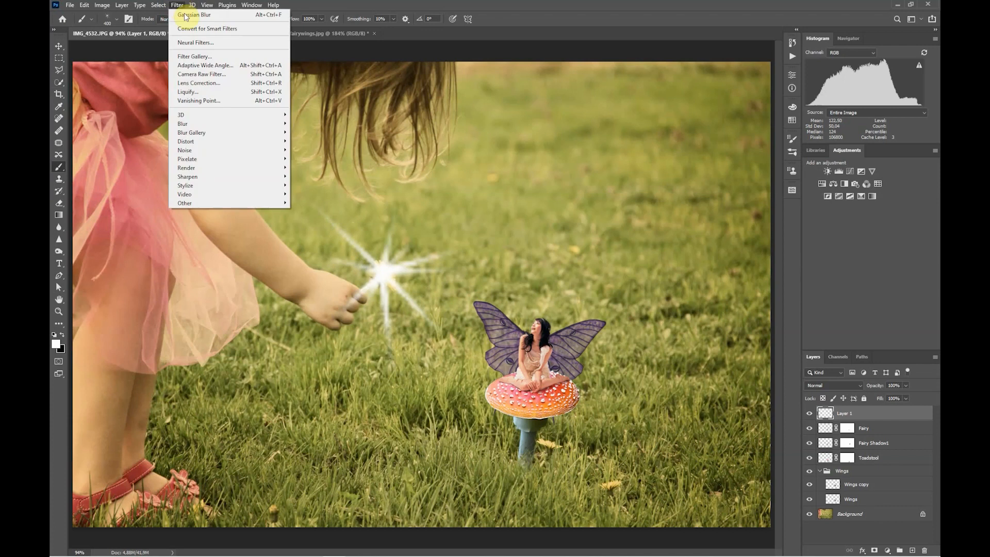
{"action": "left_click", "coordinate": [186, 29]}
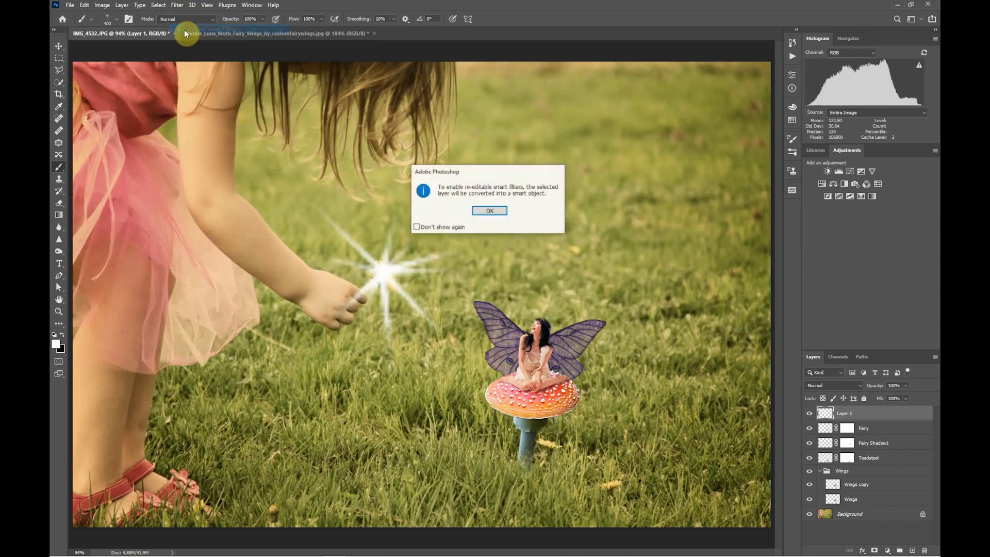
{"action": "left_click", "coordinate": [488, 211]}
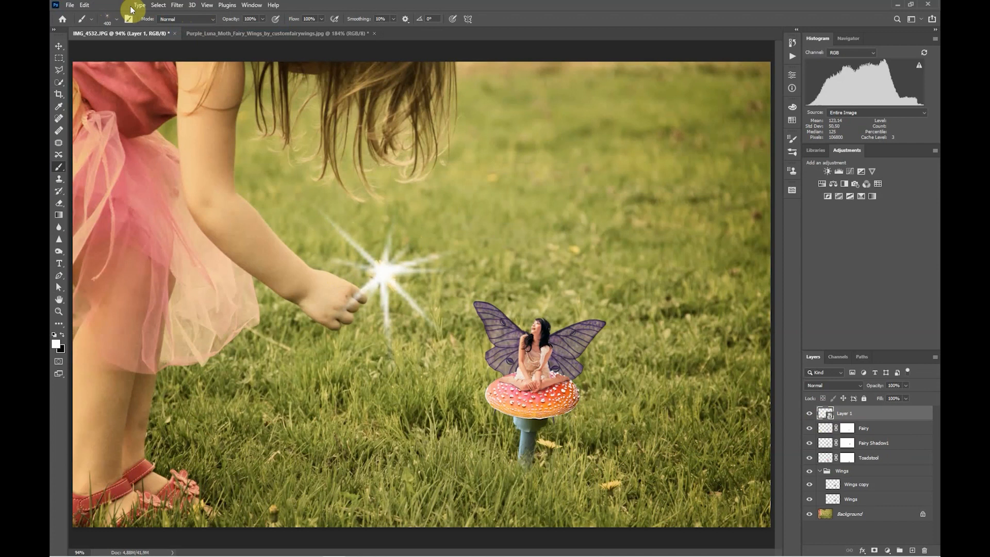
Step: Apply a Gaussian Blur with an 8.6-pixel radius to the starburst smart object on Layer 1
{"action": "left_click", "coordinate": [177, 6]}
{"action": "mouse_move", "coordinate": [244, 126]}
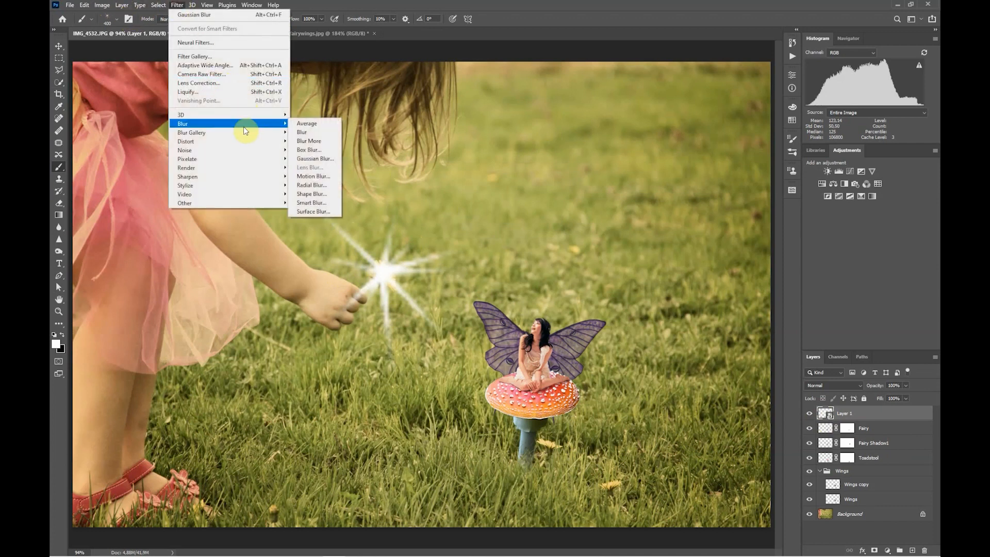
{"action": "left_click", "coordinate": [313, 159]}
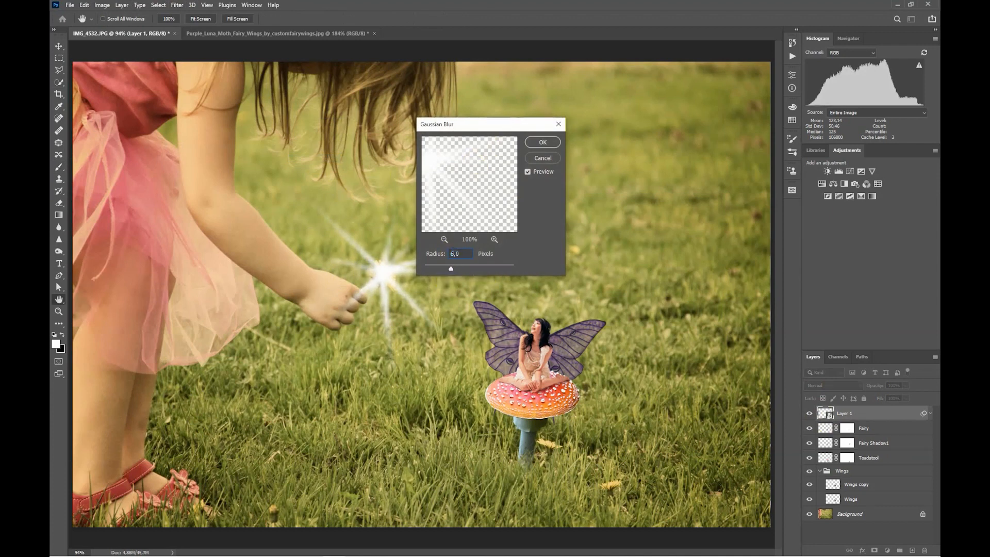
{"action": "left_click_drag", "start_coordinate": [439, 268], "coordinate": [451, 268]}
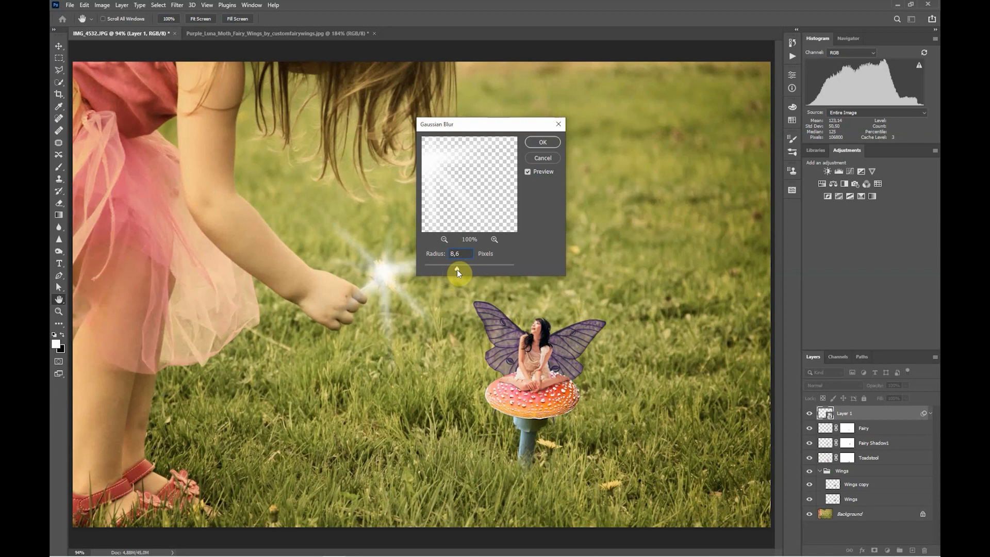
{"action": "left_click", "coordinate": [544, 141]}
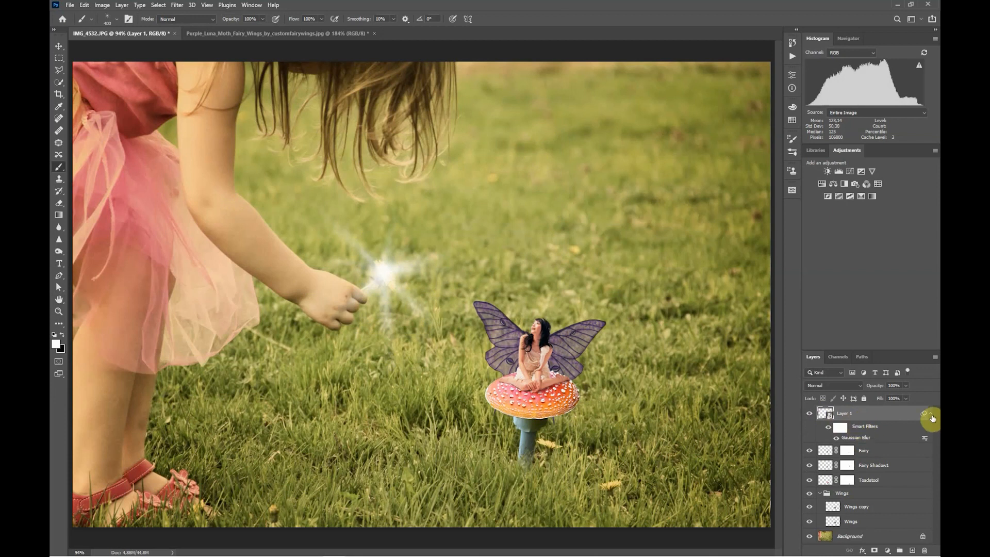
Step: Add an Outer Glow style to the starburst layer with 12% range and 55% jitter
{"action": "left_click", "coordinate": [863, 550]}
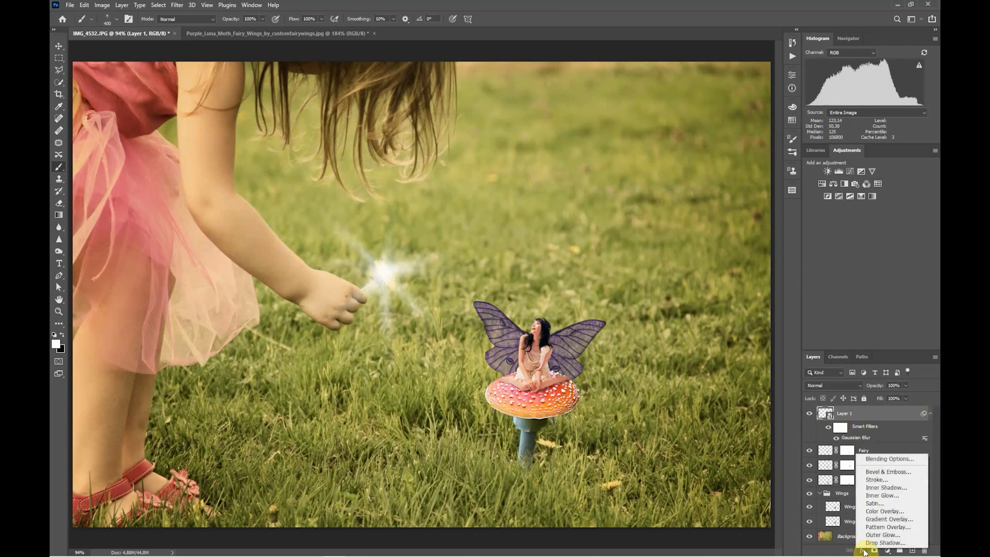
{"action": "left_click", "coordinate": [896, 536]}
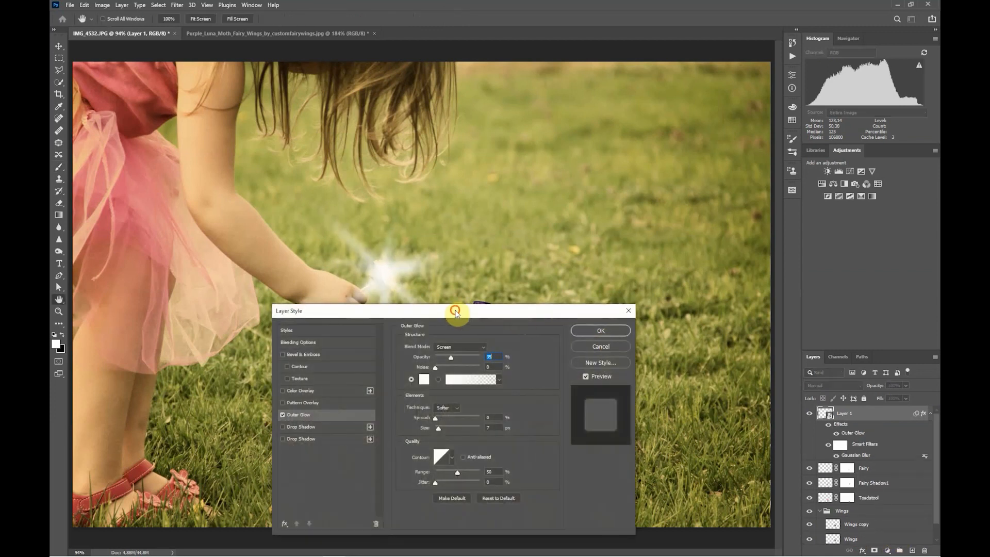
{"action": "left_click_drag", "start_coordinate": [456, 312], "coordinate": [705, 233]}
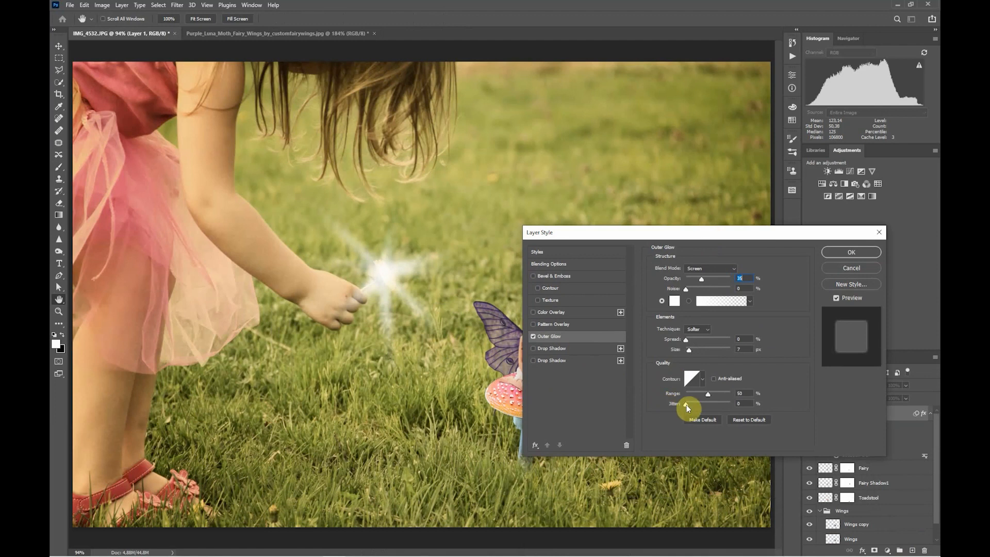
{"action": "left_click_drag", "start_coordinate": [686, 404], "coordinate": [704, 408]}
{"action": "mouse_move", "coordinate": [708, 405]}
{"action": "left_mouse_down"}
{"action": "mouse_move", "coordinate": [688, 404]}
{"action": "mouse_move", "coordinate": [719, 395]}
{"action": "mouse_move", "coordinate": [693, 398]}
{"action": "mouse_move", "coordinate": [714, 407]}
{"action": "left_mouse_up"}
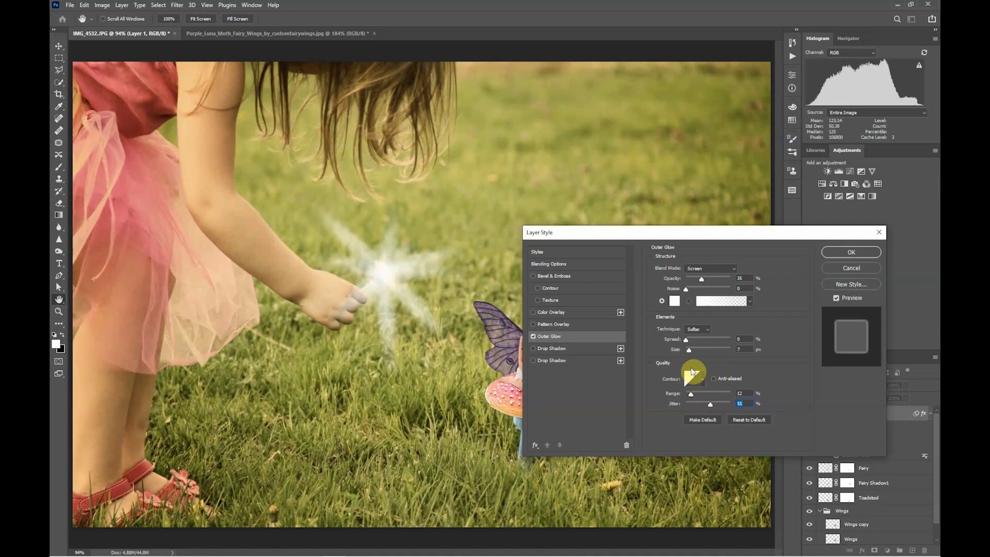
Step: Try the Precise technique for the starburst's outer glow and switch it back to Softer
{"action": "mouse_move", "coordinate": [686, 339]}
{"action": "left_mouse_down"}
{"action": "mouse_move", "coordinate": [701, 340]}
{"action": "mouse_move", "coordinate": [686, 340]}
{"action": "left_mouse_up"}
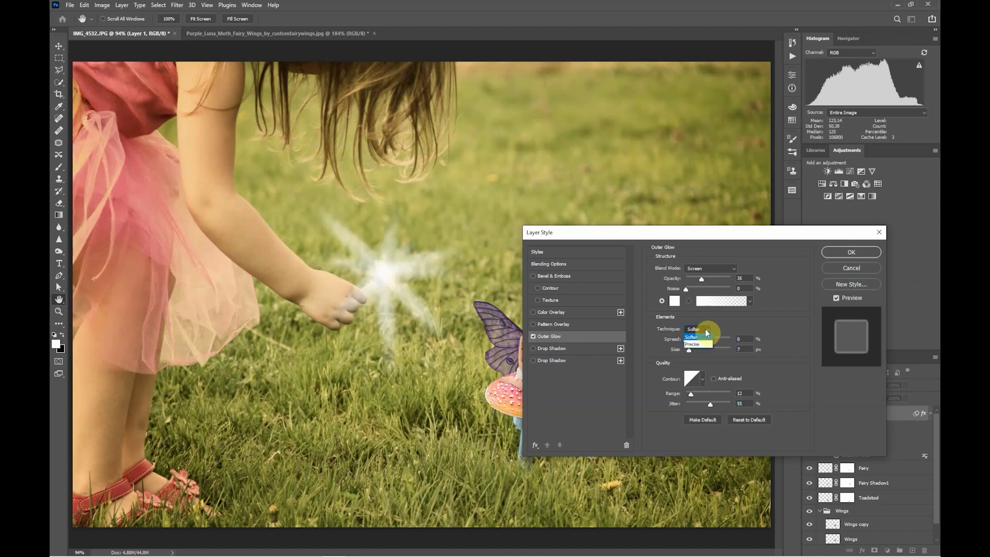
{"action": "left_click", "coordinate": [701, 345]}
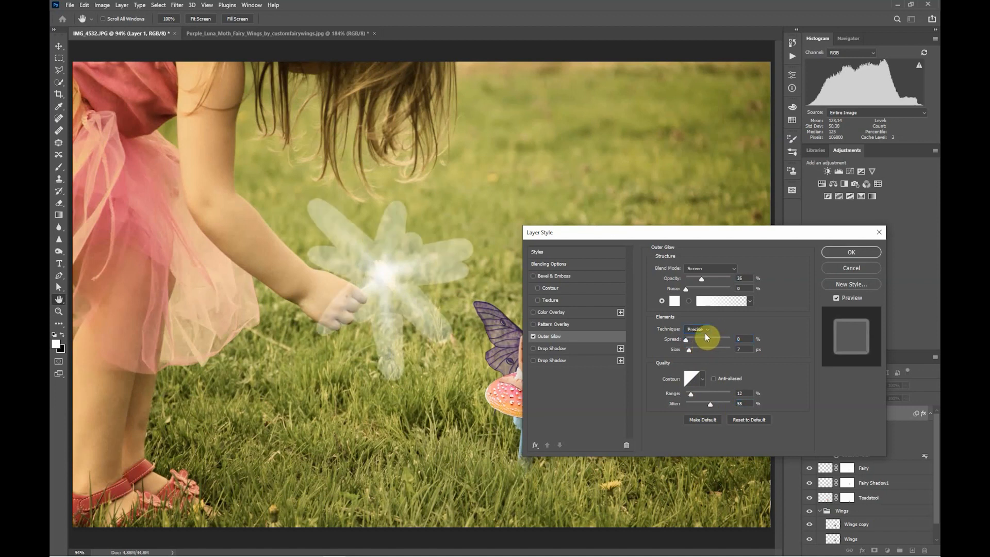
{"action": "left_click", "coordinate": [708, 329]}
{"action": "left_click", "coordinate": [694, 337]}
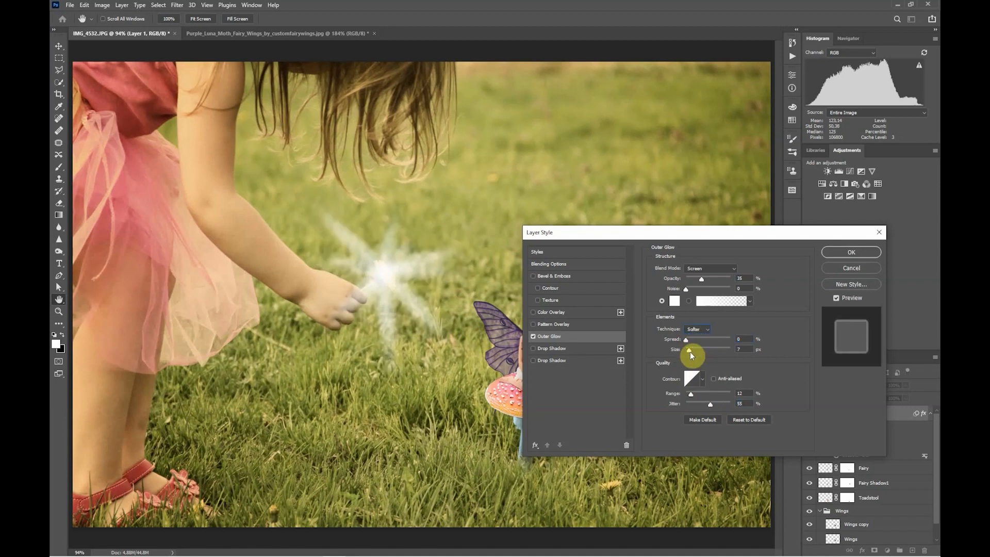
Step: Refine the starburst's outer glow with 8 px size, gradient colouring, 6% noise and 29% opacity, and apply the layer style
{"action": "mouse_move", "coordinate": [690, 352]}
{"action": "left_mouse_down"}
{"action": "mouse_move", "coordinate": [700, 349]}
{"action": "mouse_move", "coordinate": [690, 349]}
{"action": "left_mouse_up"}
{"action": "left_click", "coordinate": [686, 340]}
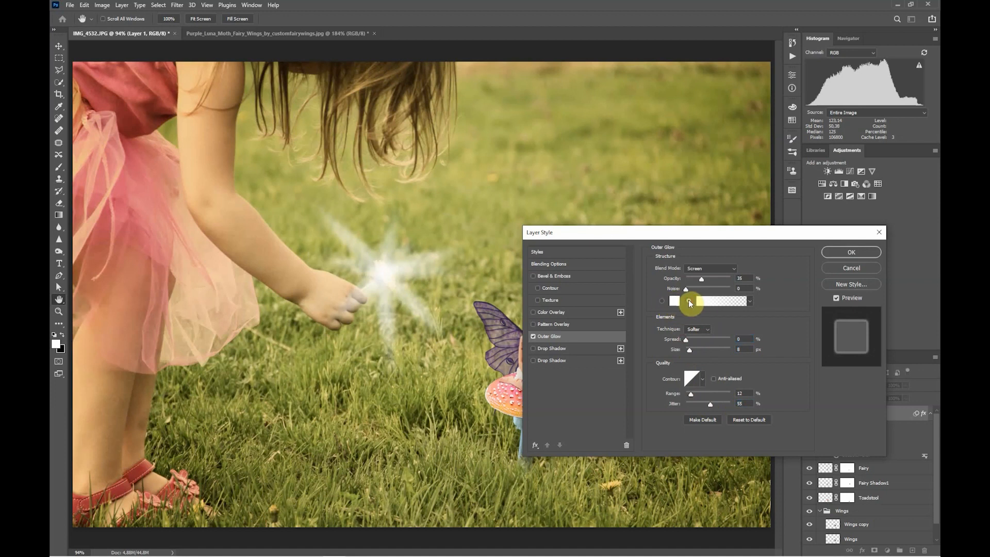
{"action": "left_click", "coordinate": [661, 301]}
{"action": "left_click", "coordinate": [689, 302]}
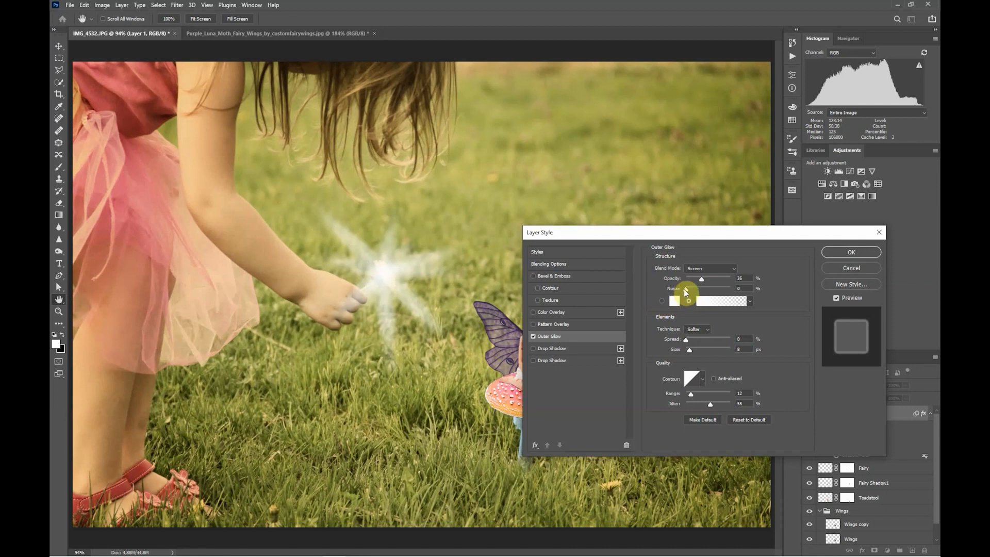
{"action": "mouse_move", "coordinate": [687, 289]}
{"action": "left_mouse_down"}
{"action": "mouse_move", "coordinate": [701, 291]}
{"action": "mouse_move", "coordinate": [675, 294]}
{"action": "mouse_move", "coordinate": [689, 294]}
{"action": "left_mouse_up"}
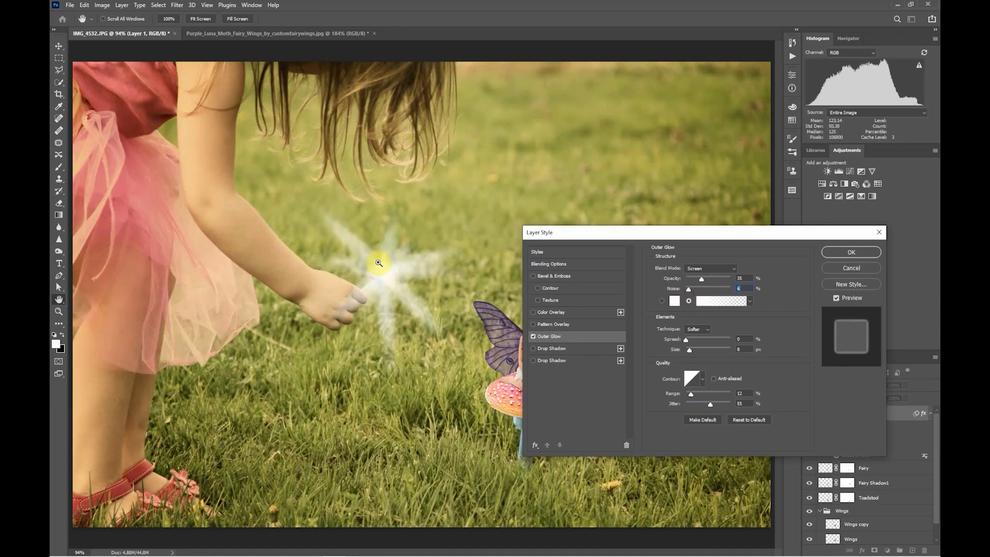
{"action": "mouse_move", "coordinate": [701, 279]}
{"action": "left_mouse_down"}
{"action": "mouse_move", "coordinate": [690, 280]}
{"action": "mouse_move", "coordinate": [720, 277]}
{"action": "mouse_move", "coordinate": [699, 277]}
{"action": "left_mouse_up"}
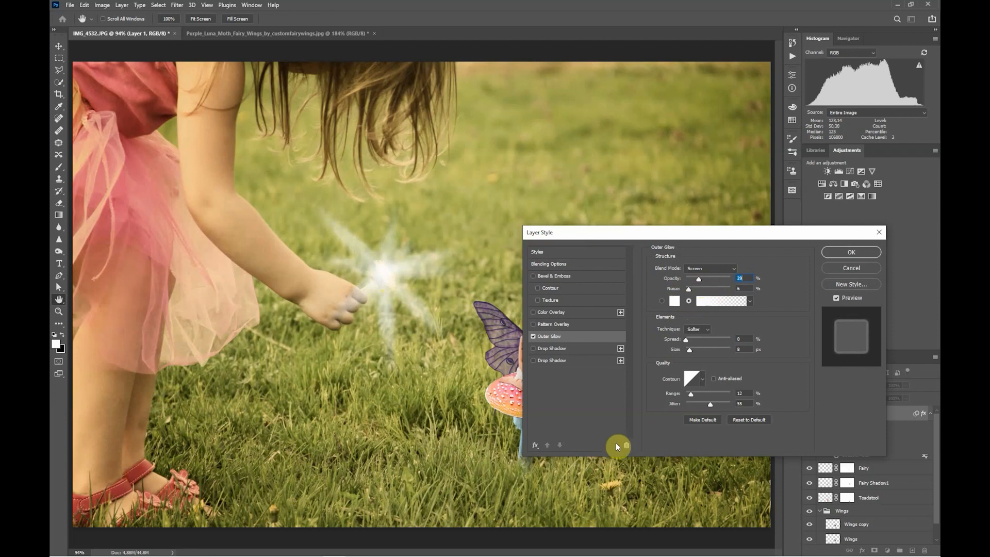
{"action": "left_click", "coordinate": [548, 264]}
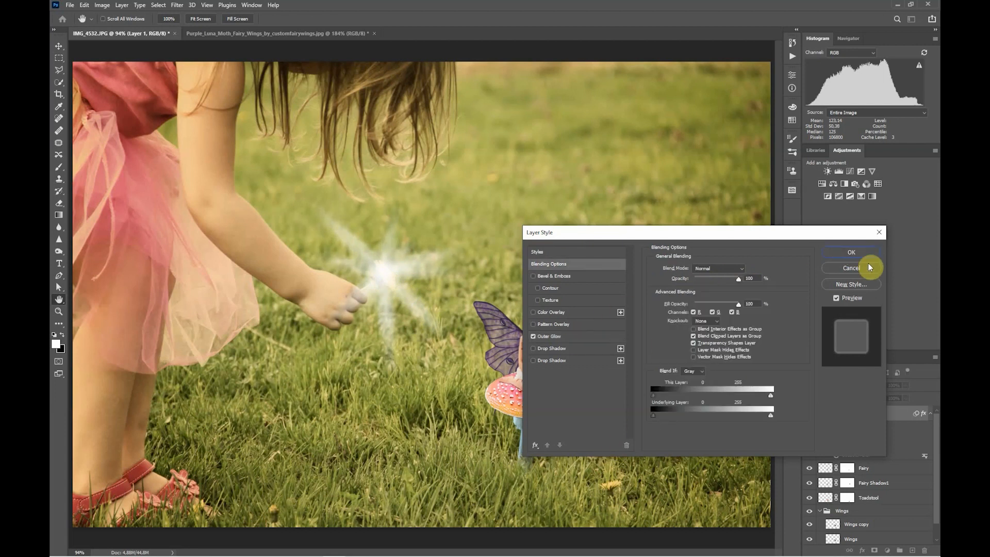
{"action": "left_click", "coordinate": [854, 251]}
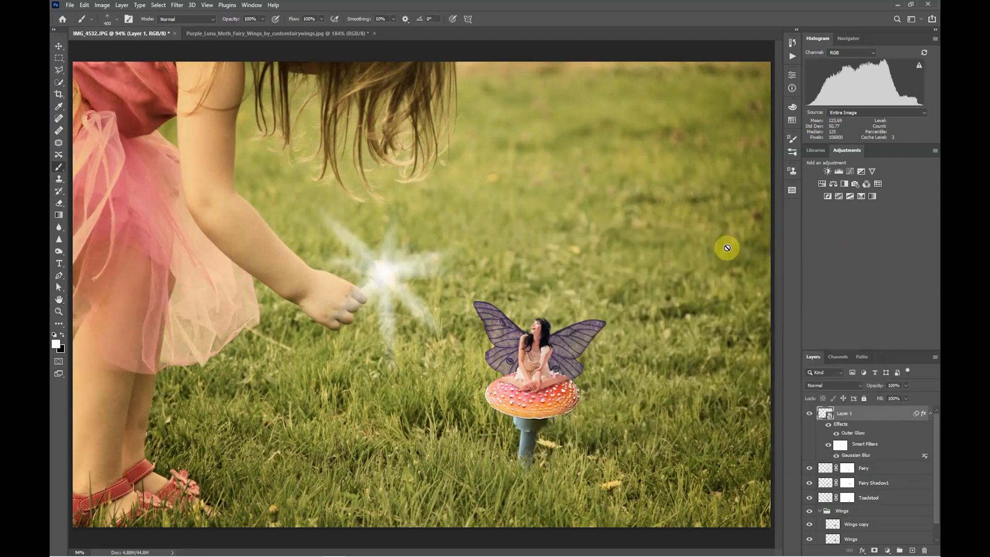
{"action": "left_click", "coordinate": [932, 414]}
{"action": "mouse_move", "coordinate": [880, 387]}
{"action": "left_mouse_down"}
{"action": "mouse_move", "coordinate": [866, 385]}
{"action": "mouse_move", "coordinate": [895, 387]}
{"action": "left_mouse_up"}
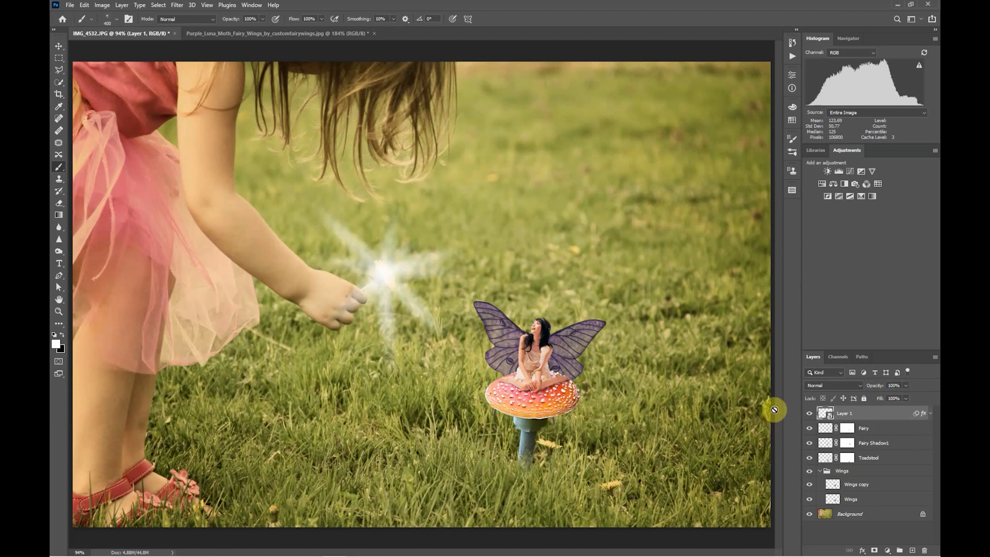
Step: Select the Toadstool layer and choose the Soft Round brush with 31% hardness
{"action": "left_click", "coordinate": [870, 457]}
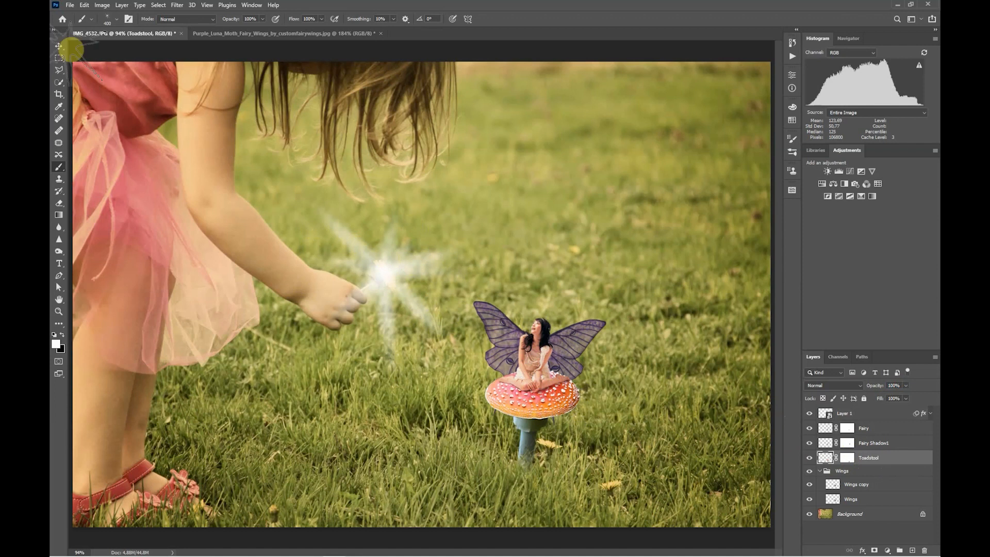
{"action": "left_click", "coordinate": [84, 20]}
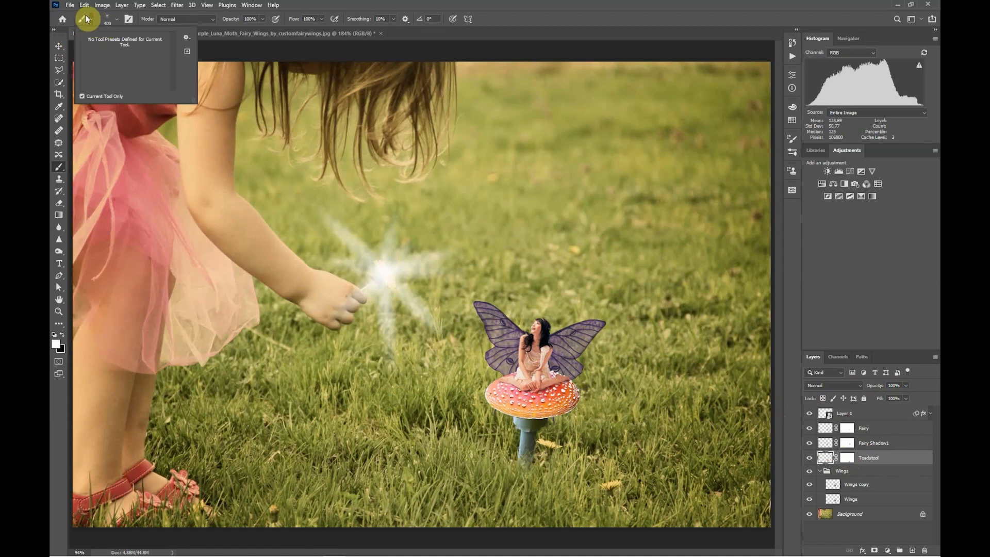
{"action": "left_click", "coordinate": [87, 19]}
{"action": "left_click", "coordinate": [91, 18]}
{"action": "left_click", "coordinate": [82, 20]}
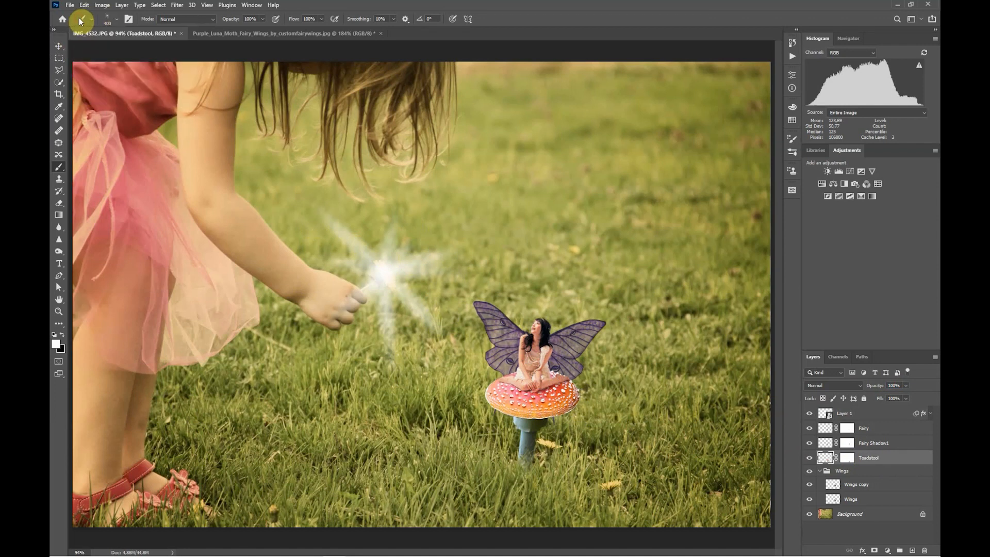
{"action": "left_click", "coordinate": [80, 19]}
{"action": "left_click", "coordinate": [81, 18]}
{"action": "left_click", "coordinate": [109, 20]}
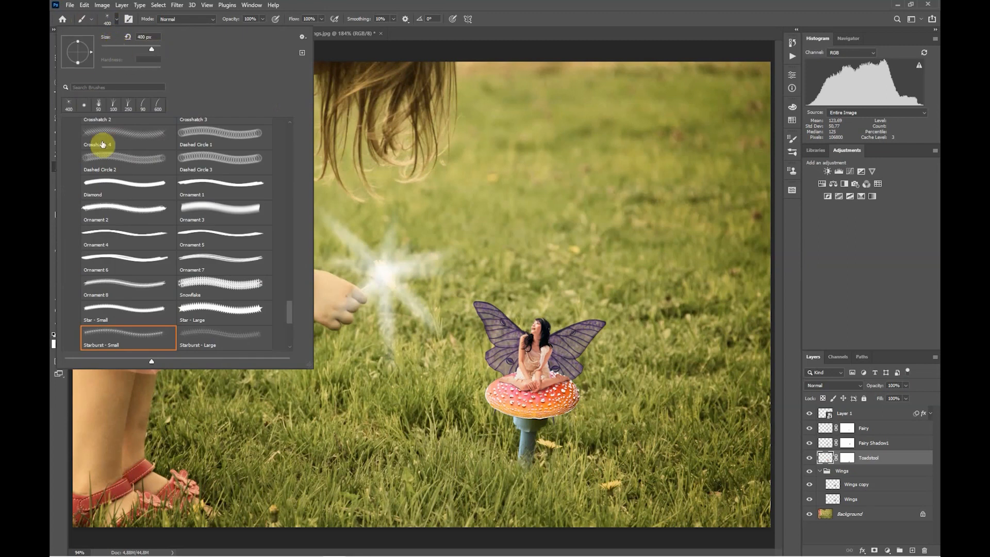
{"action": "left_click_drag", "start_coordinate": [291, 315], "coordinate": [294, 111]}
{"action": "left_click", "coordinate": [67, 125]}
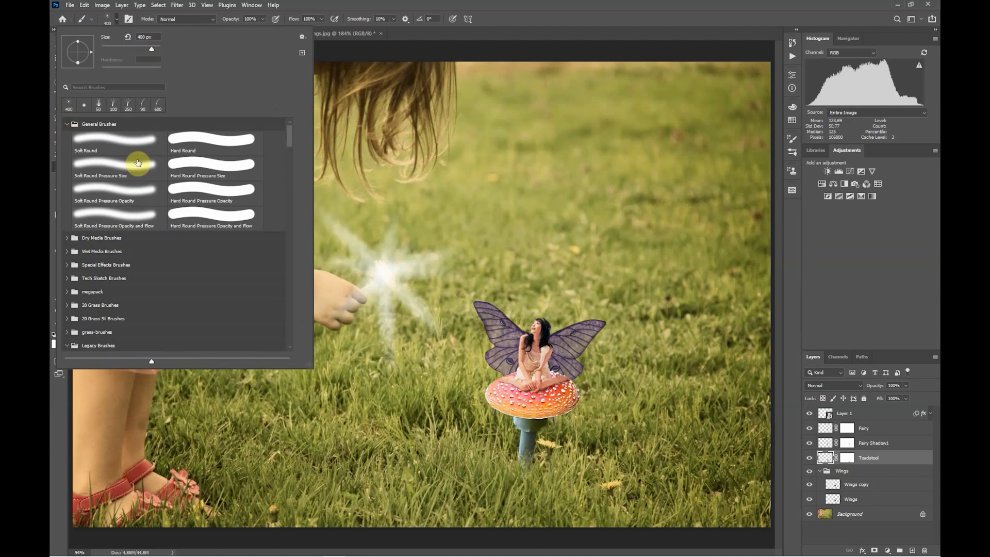
{"action": "left_click", "coordinate": [124, 141]}
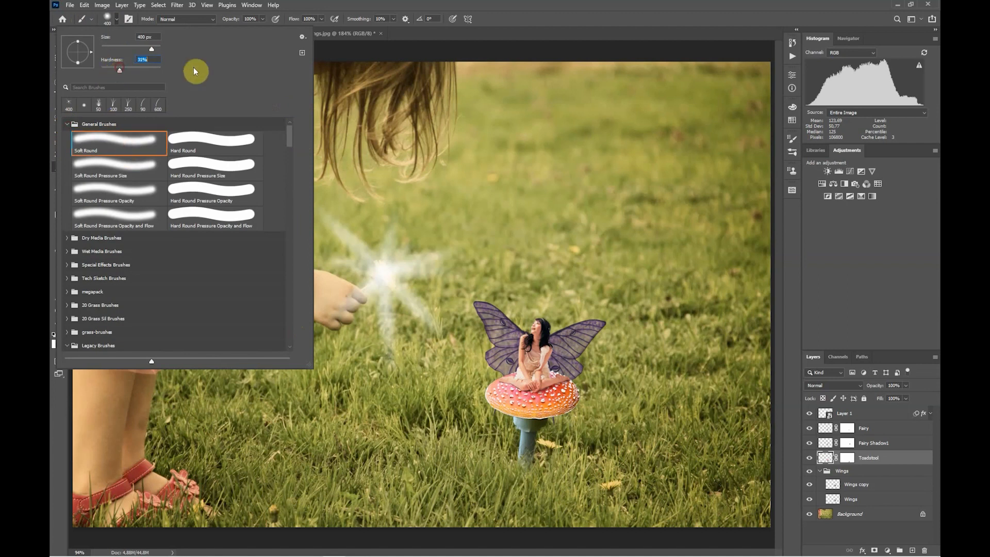
{"action": "left_click", "coordinate": [117, 19]}
{"action": "left_click", "coordinate": [117, 18]}
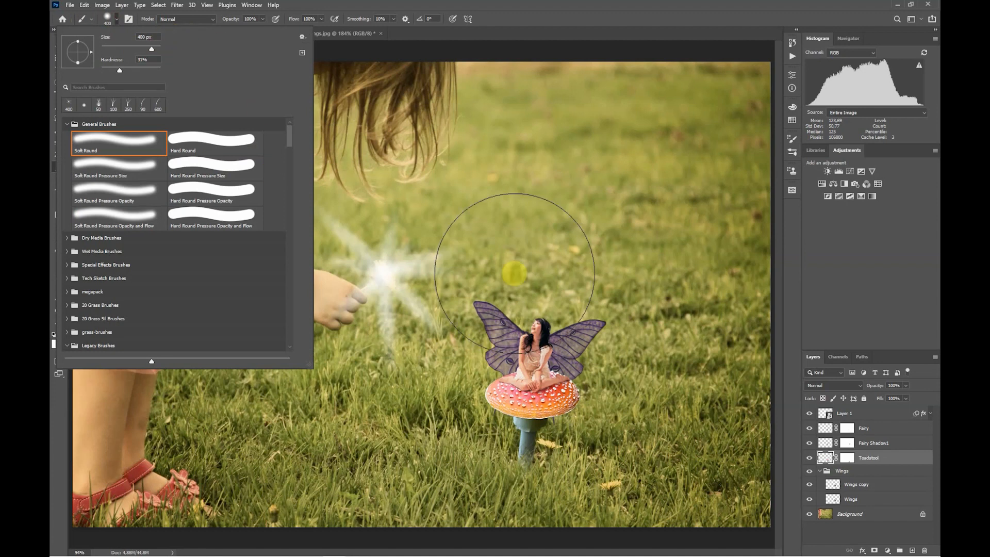
{"action": "left_click", "coordinate": [514, 272]}
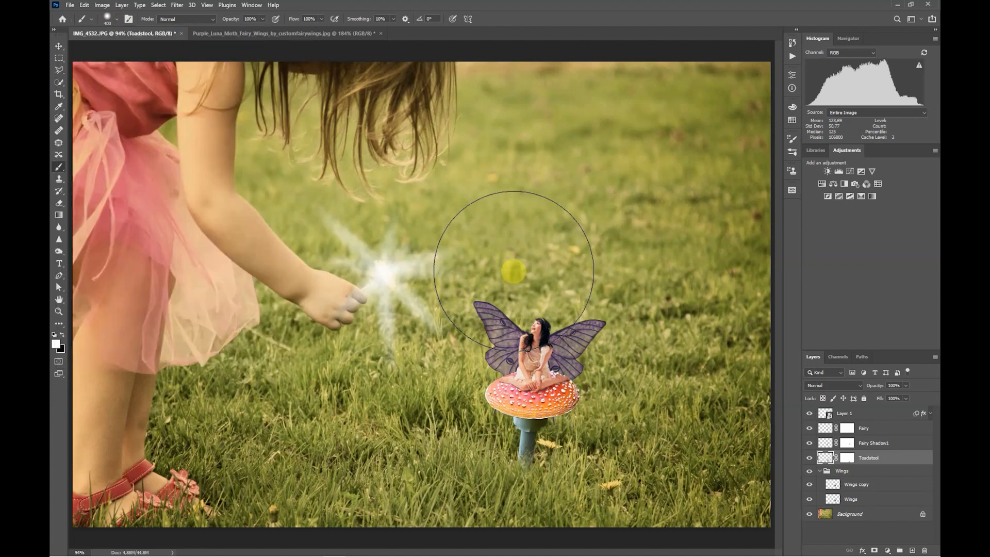
Step: Reduce the soft round brush to 60 px for painting on the toadstool
{"action": "key", "text": "bracketleft"}
{"action": "key", "text": "bracketleft"}
{"action": "key", "text": "bracketleft"}
{"action": "key", "text": "bracketleft"}
{"action": "key", "text": "bracketleft"}
{"action": "key", "text": "bracketleft"}
{"action": "key", "text": "bracketleft"}
{"action": "key", "text": "bracketleft"}
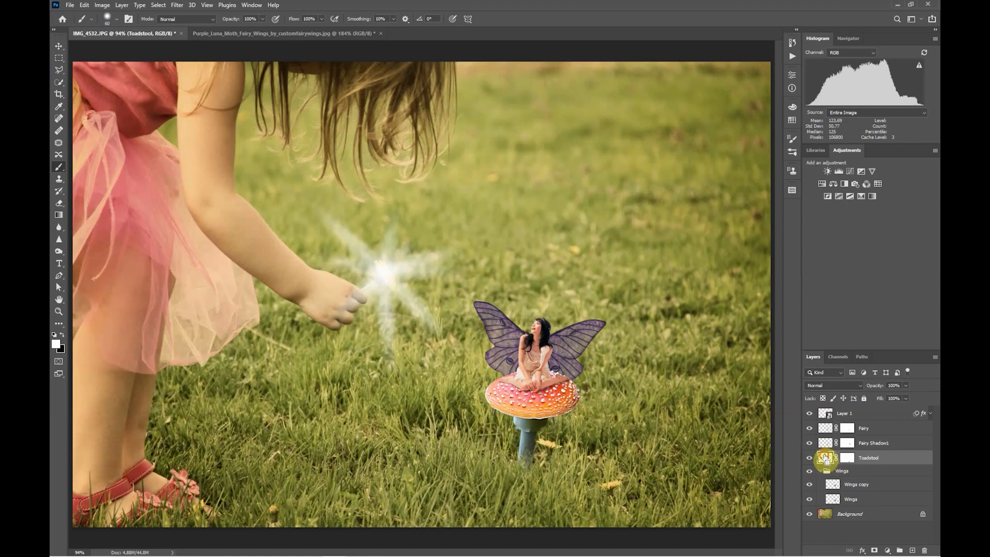
Step: Paint a black shadow within the selected toadstool outline on a new layer named Fairy Shadow2 above Toadstool, and clear the selection
{"action": "left_click", "coordinate": [826, 458], "text": "ctrl"}
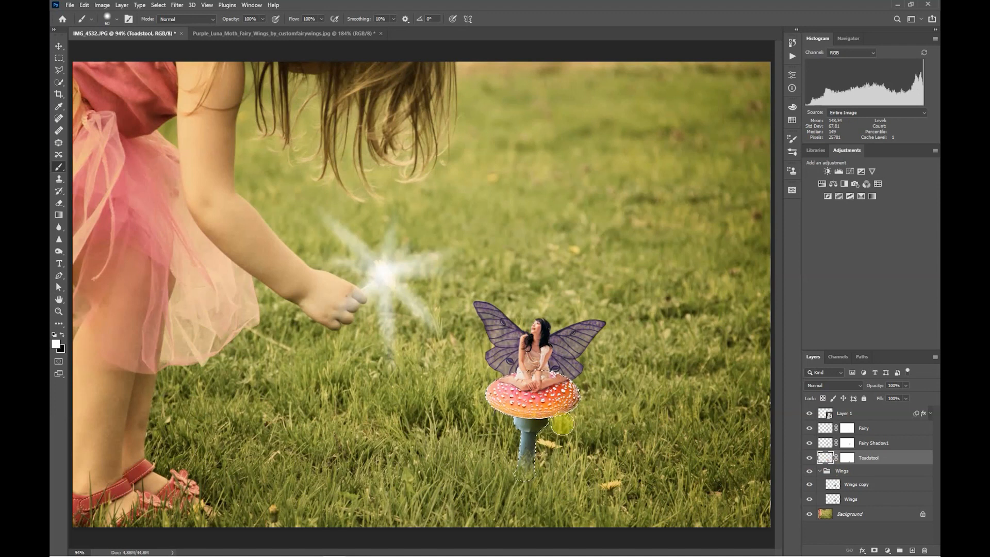
{"action": "left_click", "coordinate": [53, 334]}
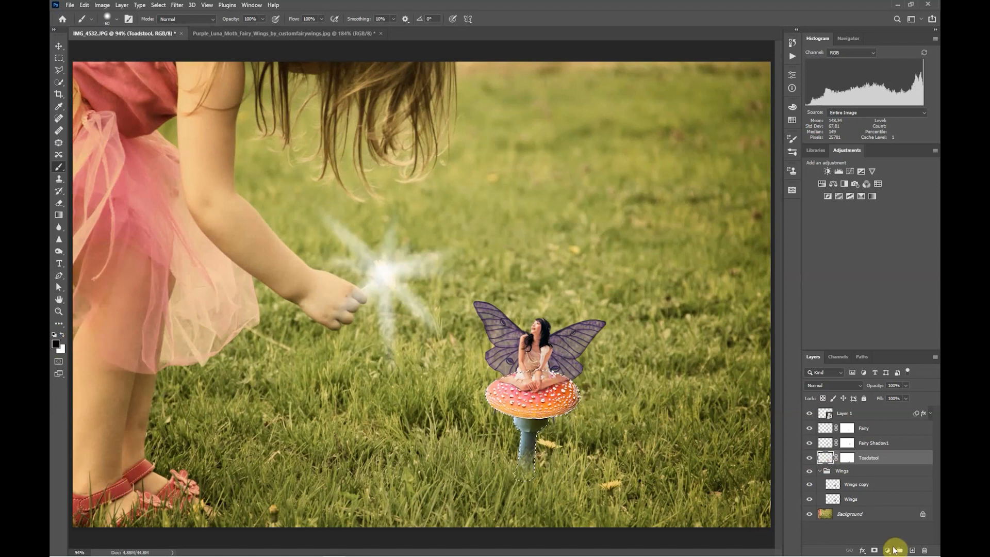
{"action": "left_click", "coordinate": [912, 551]}
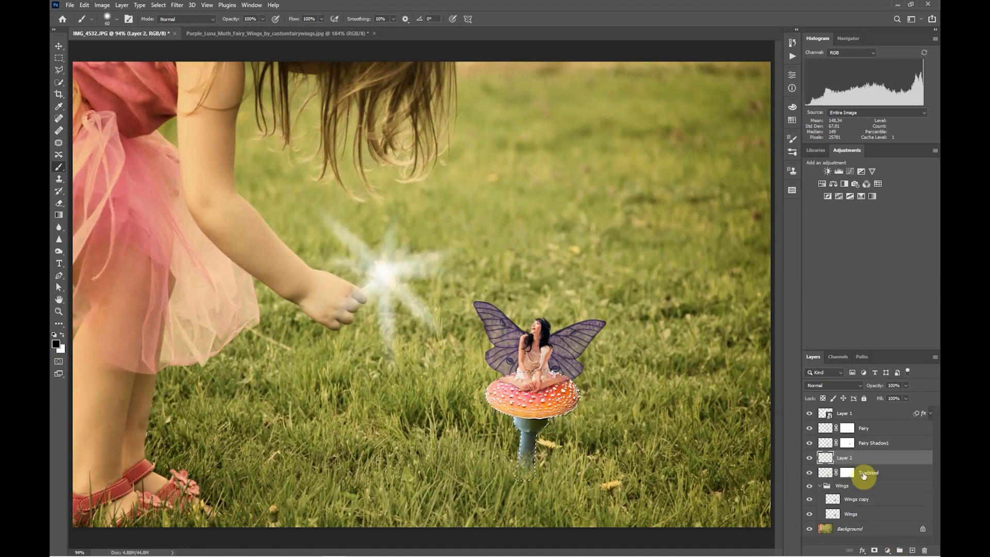
{"action": "double_click", "coordinate": [845, 457]}
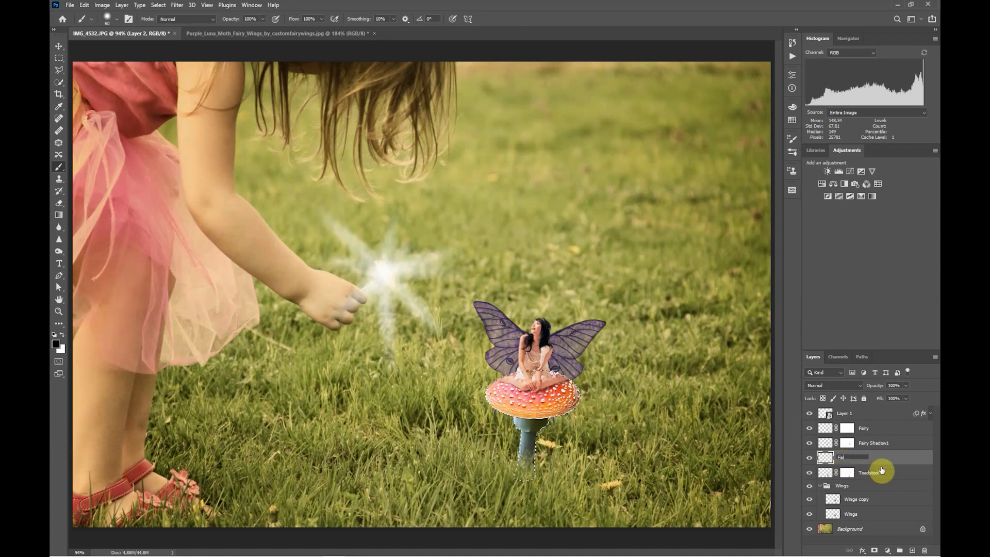
{"action": "type", "text": "Fairy Shadow2"}
{"action": "key", "text": "Return"}
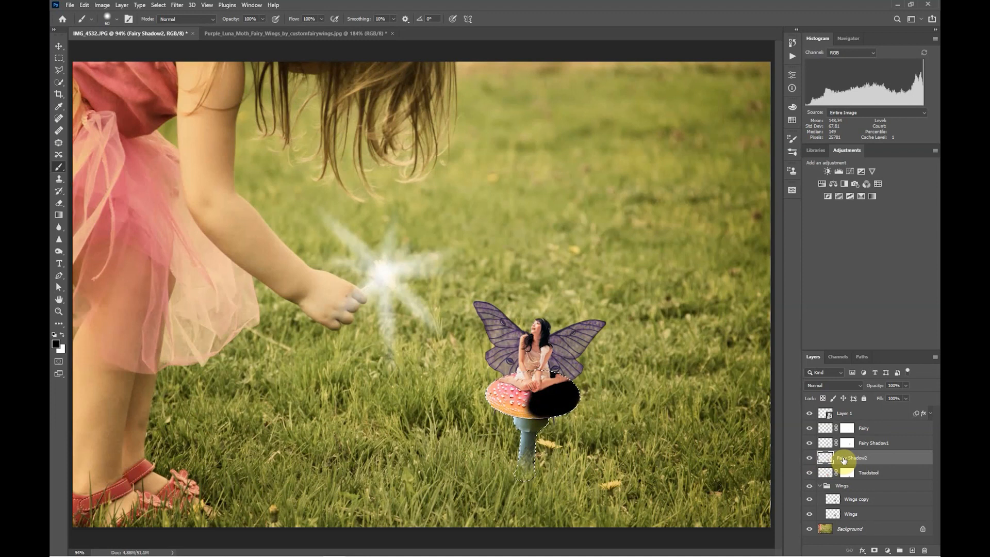
{"action": "key", "text": "ctrl+d"}
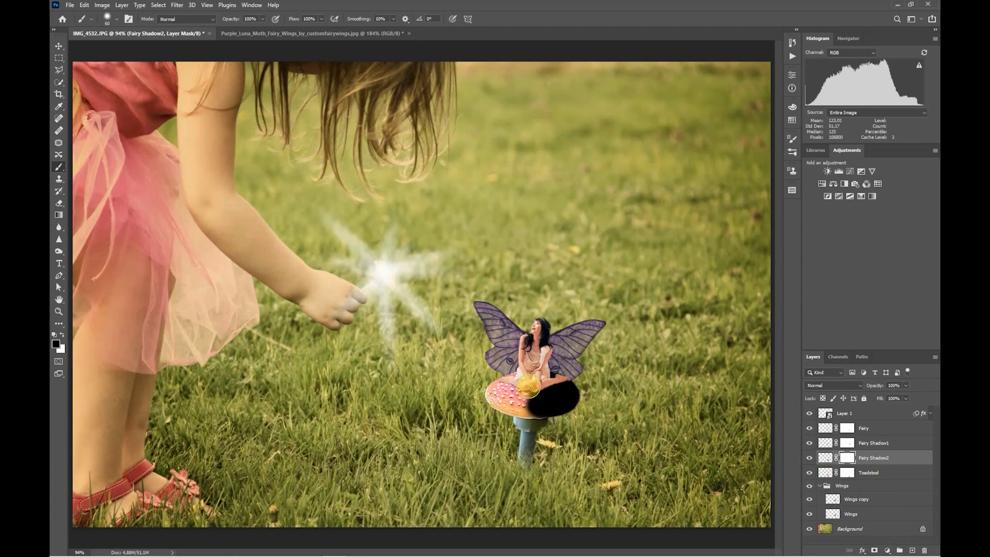
Step: Try brushing black on the Fairy Shadow2 layer mask along the shadow's inner edge, and undo the stroke
{"action": "mouse_move", "coordinate": [530, 387]}
{"action": "left_mouse_down"}
{"action": "mouse_move", "coordinate": [516, 409]}
{"action": "mouse_move", "coordinate": [531, 395]}
{"action": "mouse_move", "coordinate": [526, 413]}
{"action": "mouse_move", "coordinate": [541, 372]}
{"action": "mouse_move", "coordinate": [504, 421]}
{"action": "left_mouse_up"}
{"action": "key", "text": "ctrl+z"}
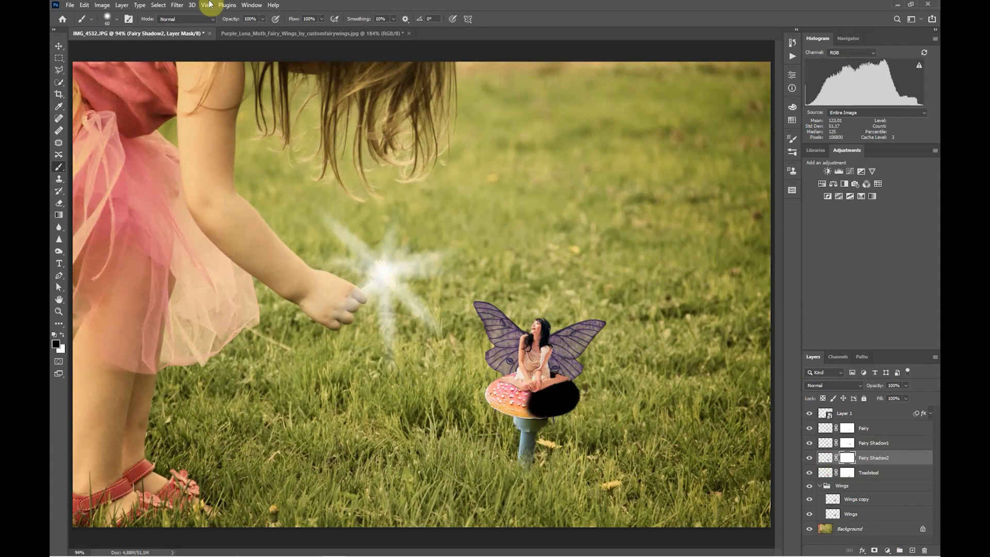
Step: Set the brush hardness to 0%, enlarge the brush and paint black on the Fairy Shadow2 mask to soften the shadow's inner edge
{"action": "left_click", "coordinate": [116, 20]}
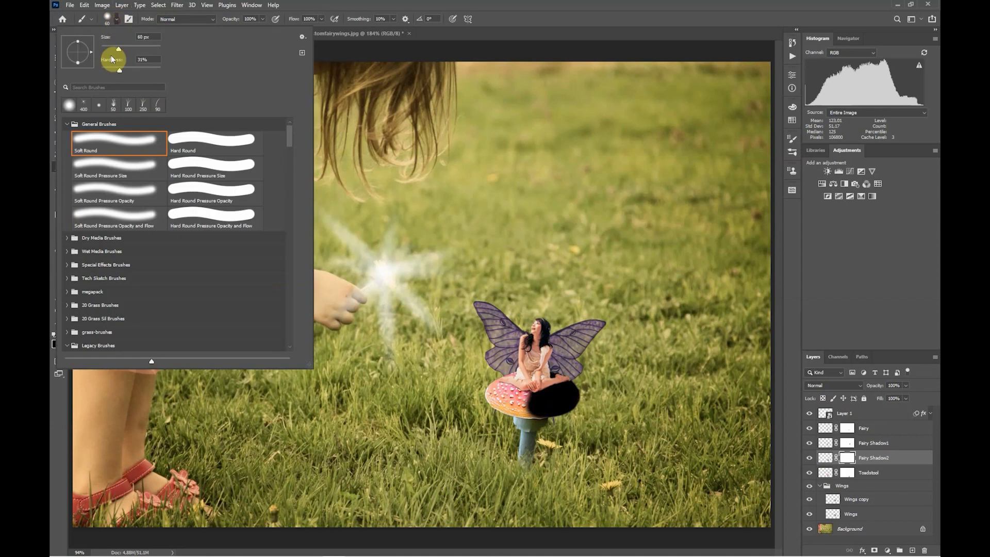
{"action": "left_click_drag", "start_coordinate": [120, 71], "coordinate": [66, 67]}
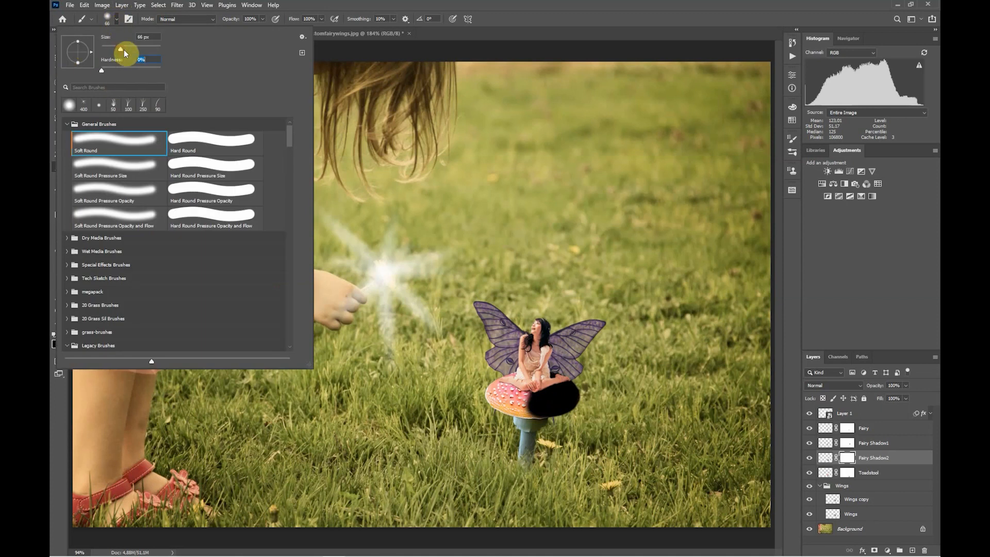
{"action": "left_click", "coordinate": [116, 19]}
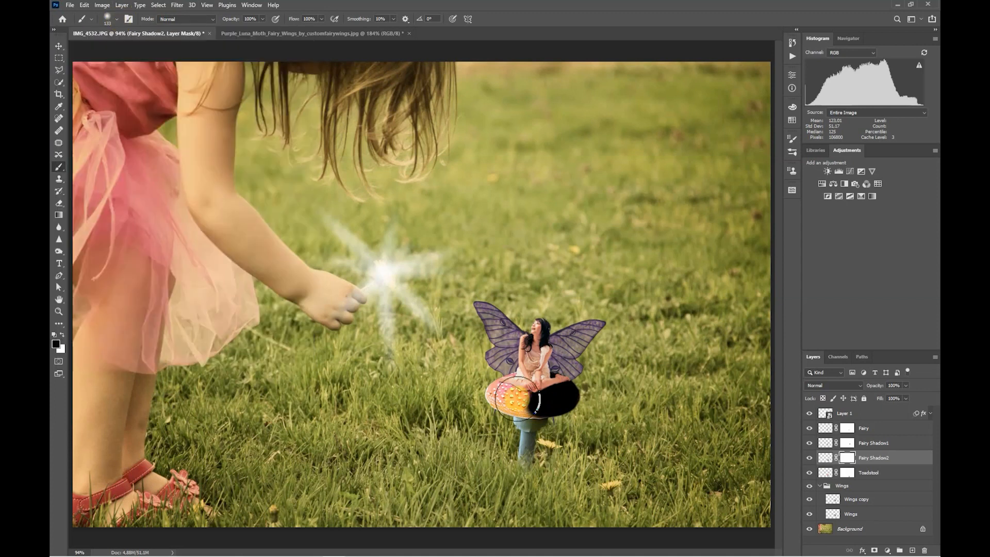
{"action": "mouse_move", "coordinate": [510, 392]}
{"action": "left_mouse_down"}
{"action": "mouse_move", "coordinate": [531, 395]}
{"action": "mouse_move", "coordinate": [511, 408]}
{"action": "mouse_move", "coordinate": [507, 379]}
{"action": "mouse_move", "coordinate": [499, 384]}
{"action": "mouse_move", "coordinate": [512, 386]}
{"action": "left_mouse_up"}
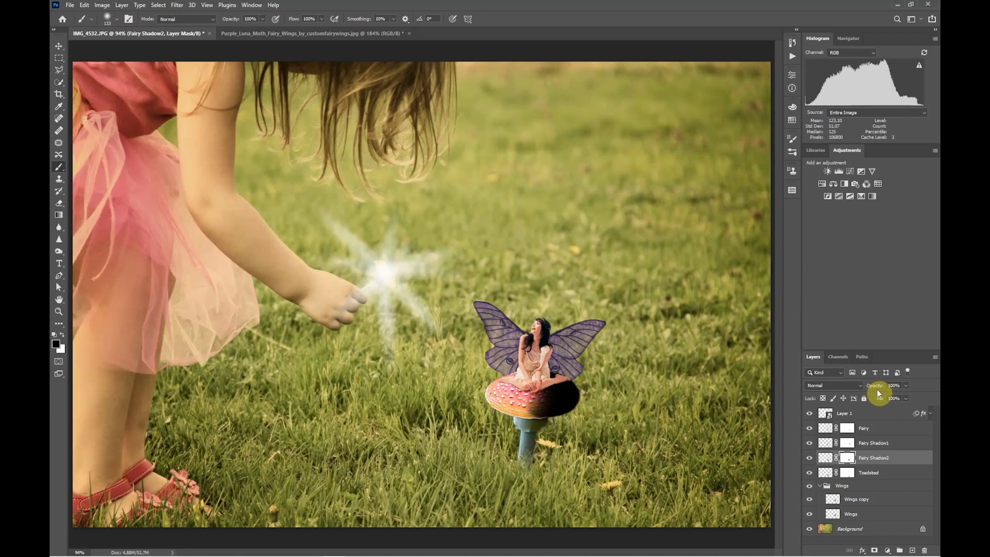
Step: Lower the Fairy Shadow2 layer's opacity to 59% and brush its mask further along the toadstool cap's lower edge
{"action": "left_click_drag", "start_coordinate": [875, 388], "coordinate": [855, 388]}
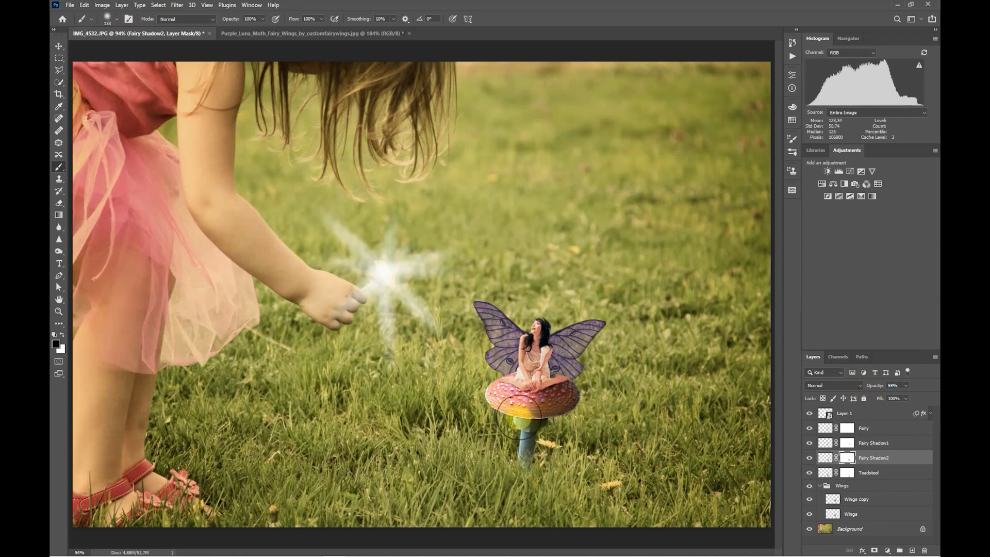
{"action": "left_click_drag", "start_coordinate": [519, 414], "coordinate": [539, 438]}
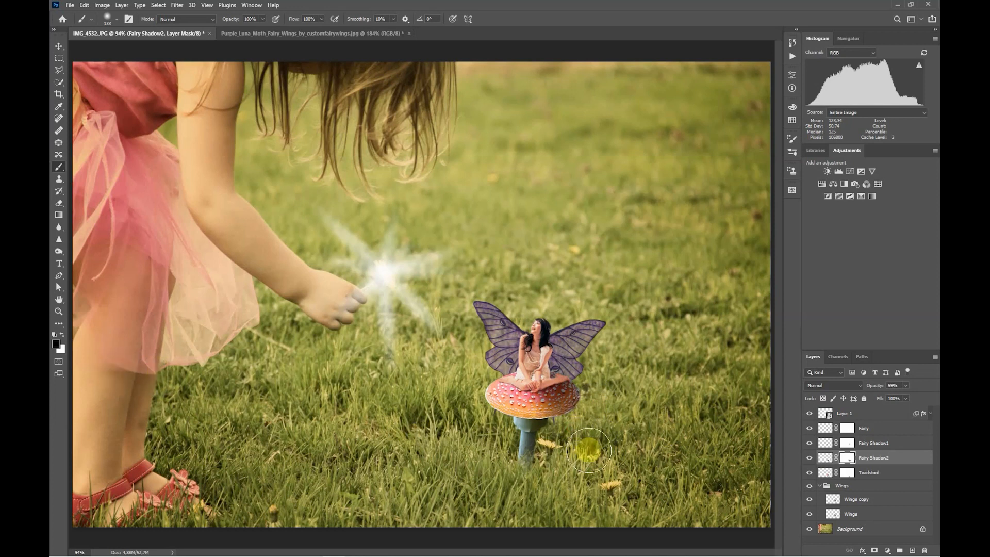
Step: Try the Multiply blend mode on Fairy Shadow2 and return to the history state before the blending change
{"action": "left_click", "coordinate": [819, 387]}
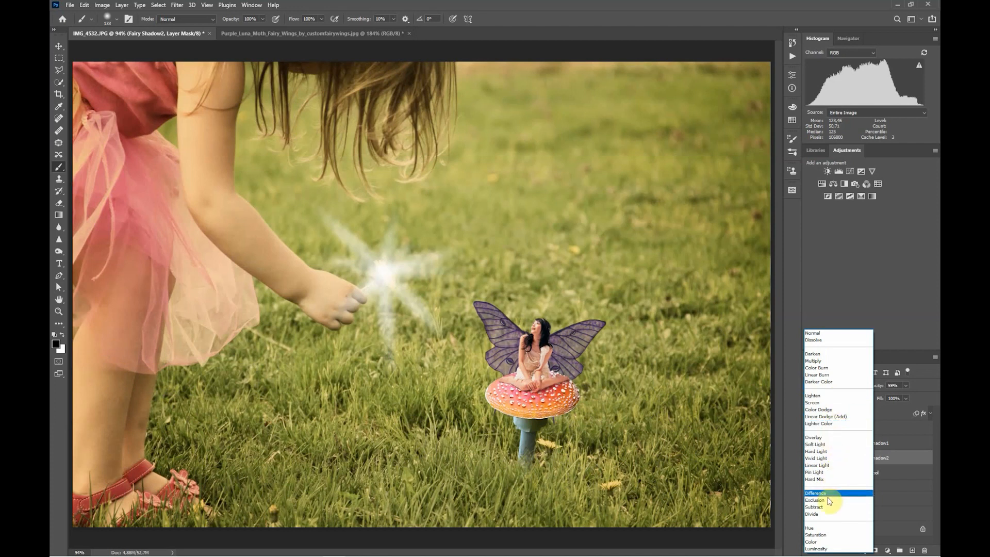
{"action": "left_click", "coordinate": [827, 361]}
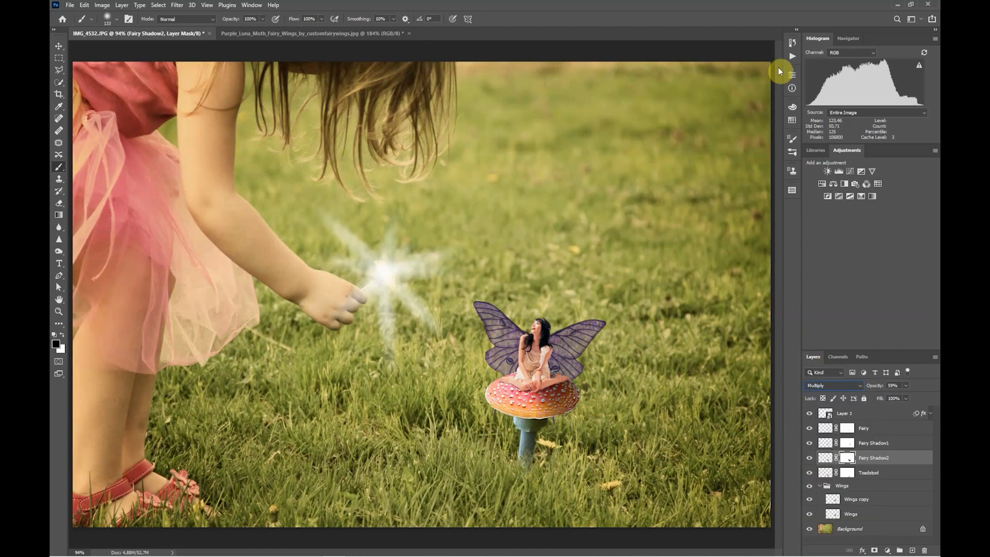
{"action": "left_click", "coordinate": [794, 43]}
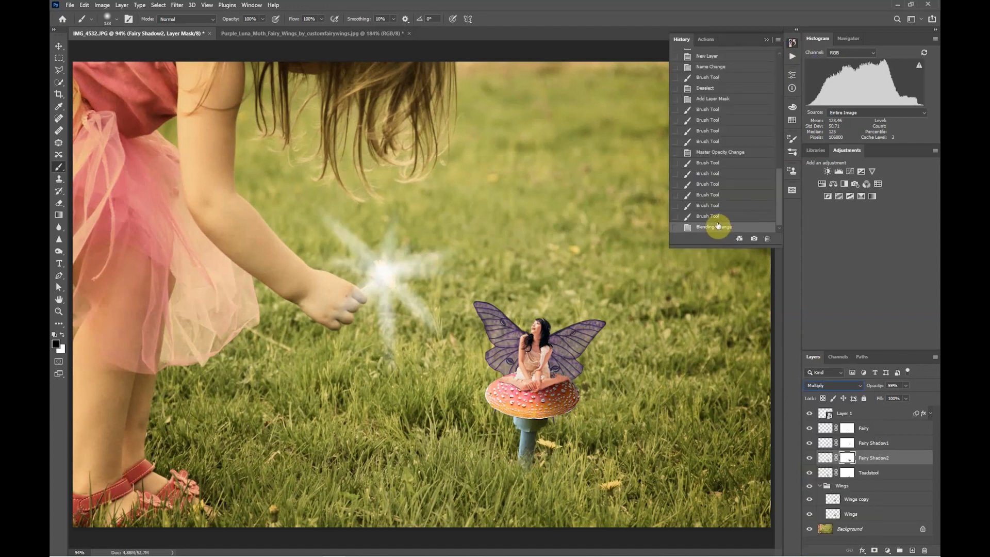
{"action": "left_click", "coordinate": [718, 216]}
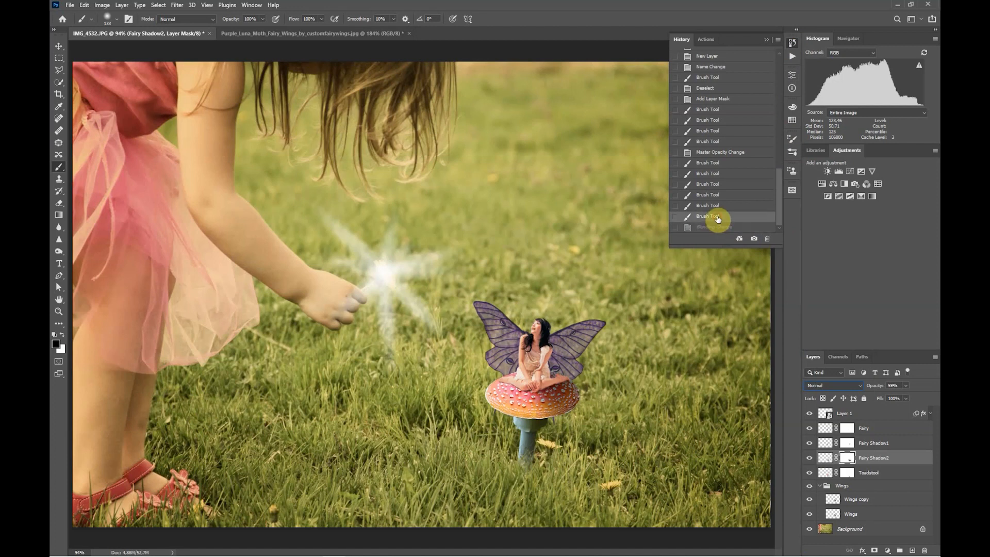
{"action": "left_click", "coordinate": [767, 40]}
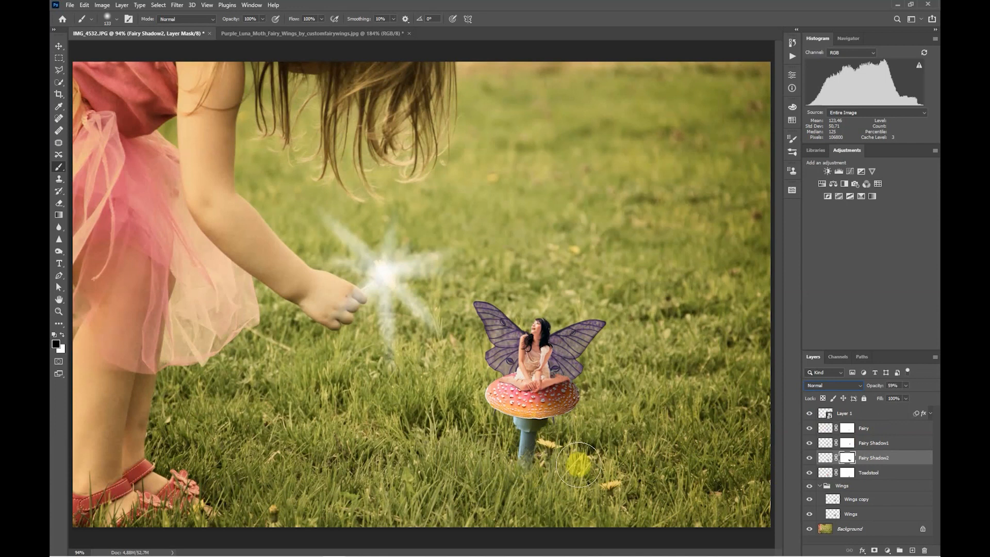
Step: Add a new layer and place it above the Wings group, directly below the Toadstool layer
{"action": "left_click", "coordinate": [869, 487]}
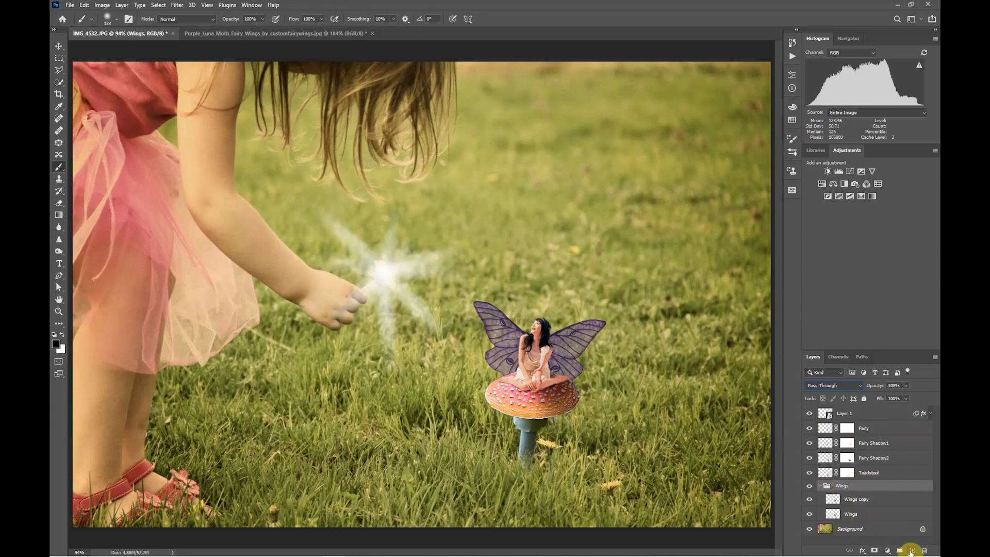
{"action": "left_click", "coordinate": [911, 552]}
{"action": "left_click_drag", "start_coordinate": [858, 503], "coordinate": [872, 478]}
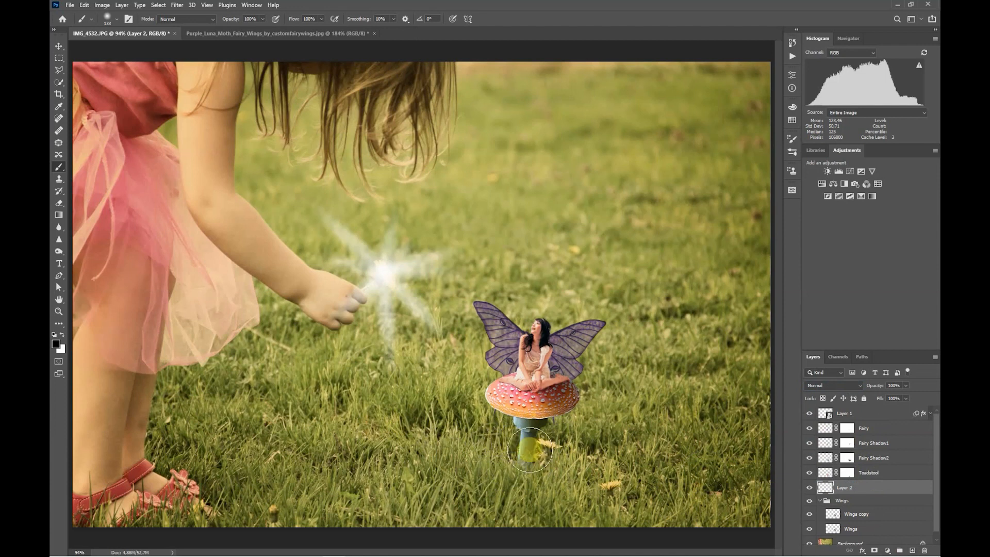
Step: Draw an elliptical marquee selection about 192 by 79 px around the base of the toadstool stem
{"action": "left_click", "coordinate": [61, 59]}
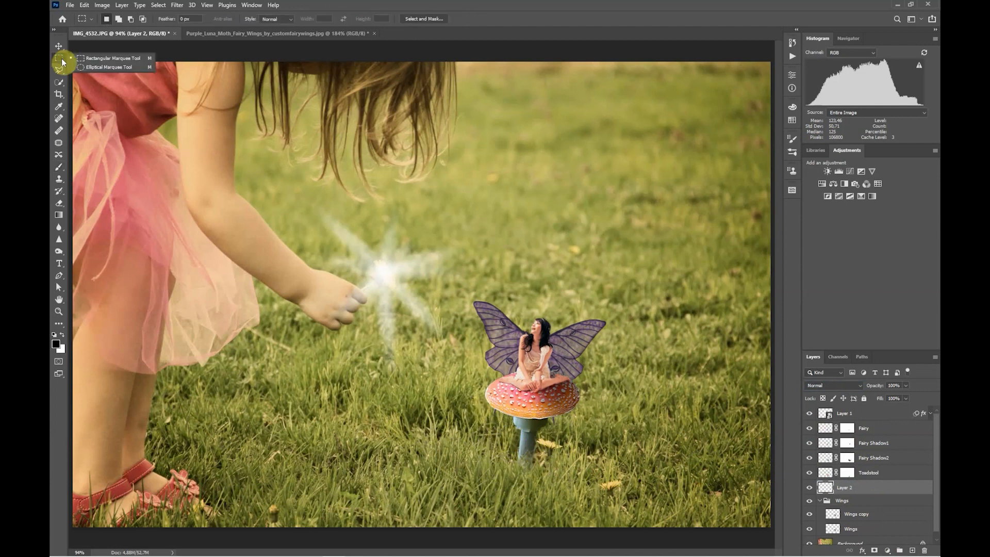
{"action": "left_click", "coordinate": [89, 67]}
{"action": "left_click", "coordinate": [60, 61]}
{"action": "left_click", "coordinate": [91, 68]}
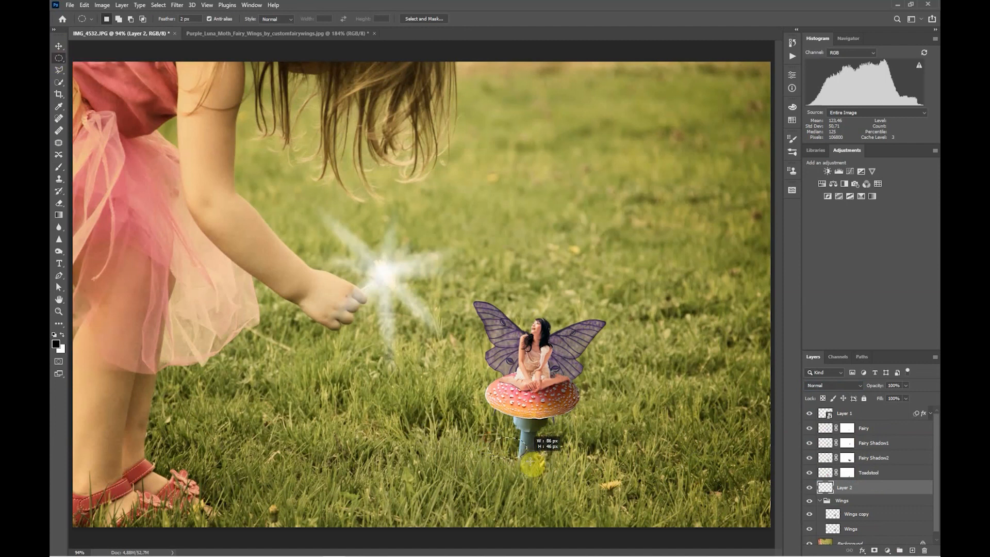
{"action": "left_click_drag", "start_coordinate": [530, 461], "coordinate": [569, 470]}
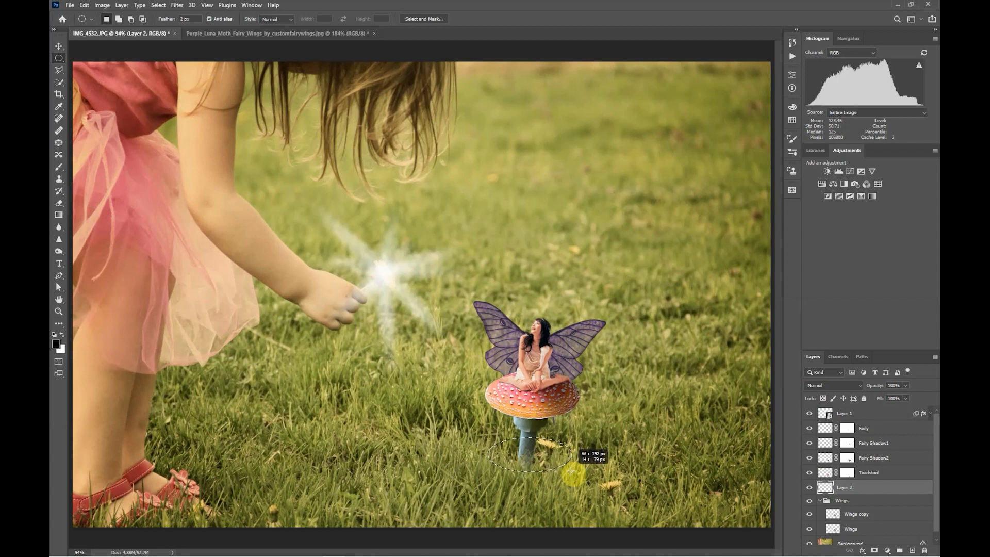
{"action": "left_click_drag", "start_coordinate": [572, 471], "coordinate": [572, 471]}
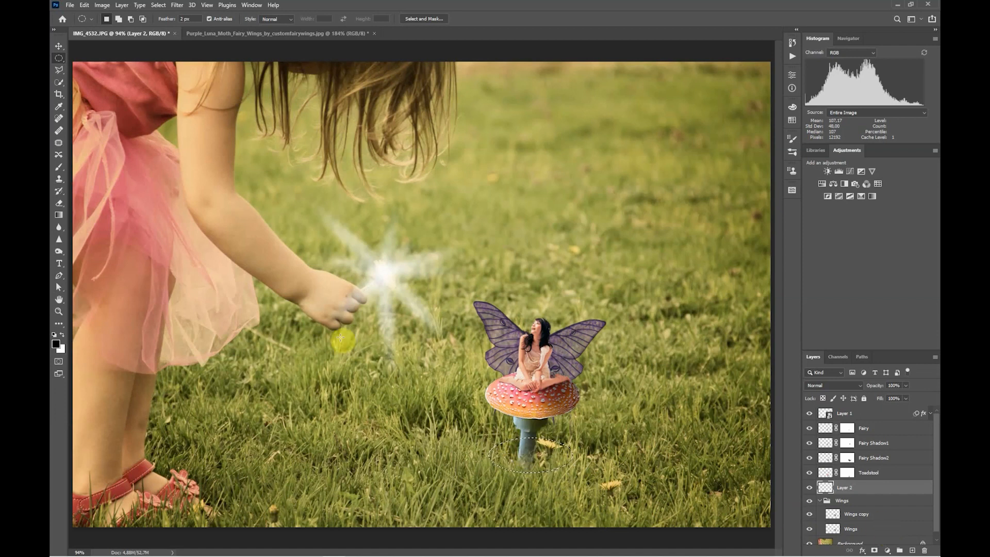
Step: Fill the elliptical selection with black on Layer 2 using the Paint Bucket, and clear the selection
{"action": "left_click", "coordinate": [59, 324]}
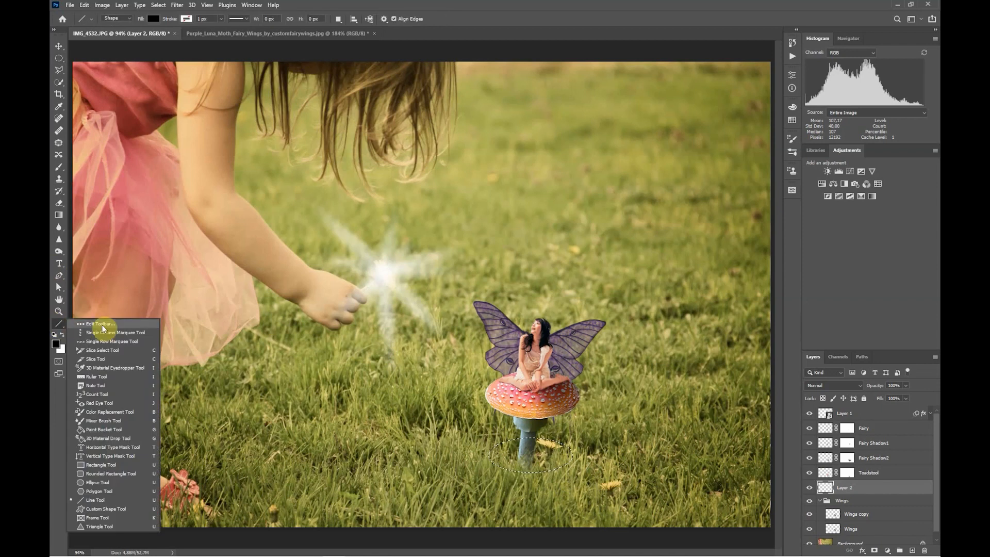
{"action": "left_click", "coordinate": [96, 431]}
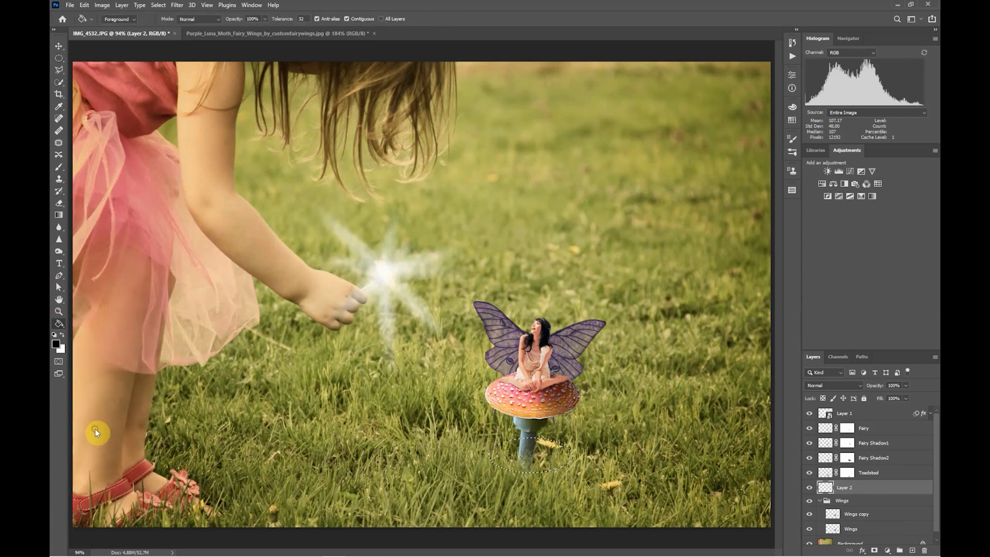
{"action": "left_click", "coordinate": [527, 456]}
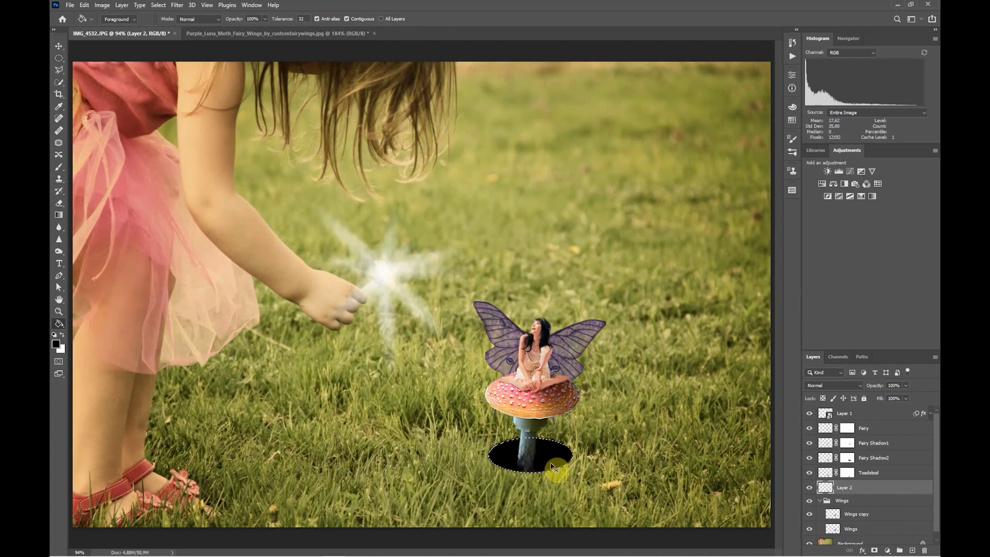
{"action": "key", "text": "ctrl+z"}
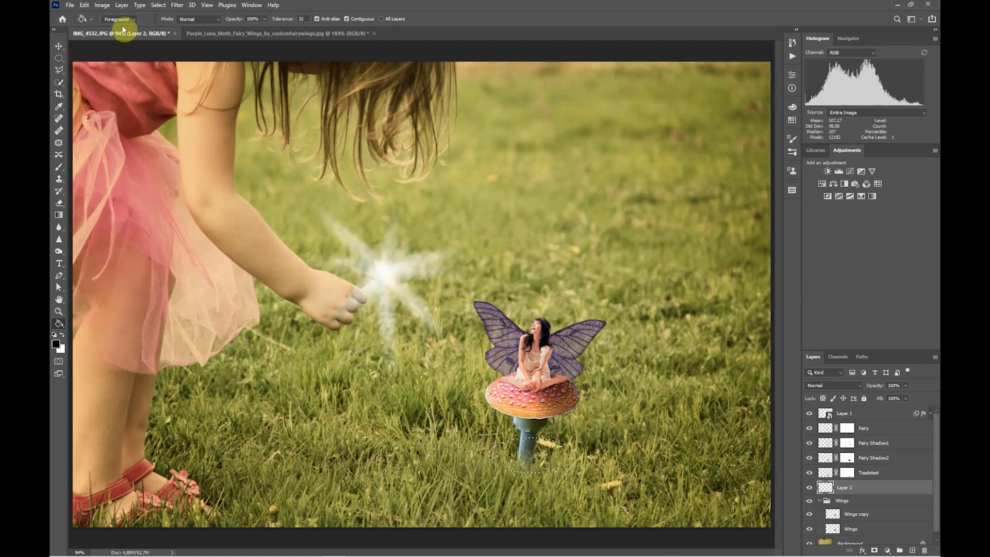
{"action": "left_click", "coordinate": [84, 4]}
{"action": "left_click", "coordinate": [101, 32]}
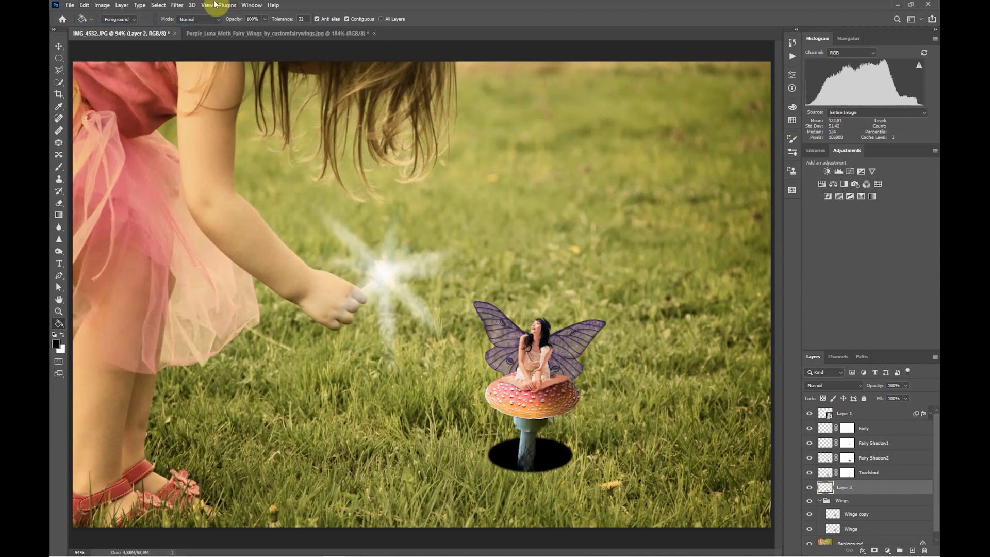
Step: Convert Layer 2 for smart filters, accepting the smart object conversion and turning off its notice for the future
{"action": "left_click", "coordinate": [177, 4]}
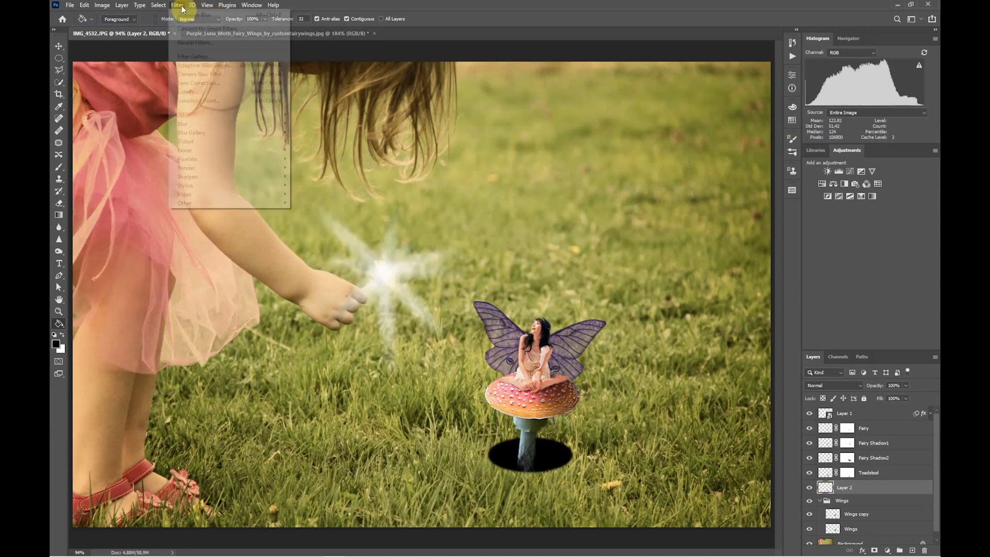
{"action": "left_click", "coordinate": [198, 29]}
{"action": "left_click", "coordinate": [431, 228]}
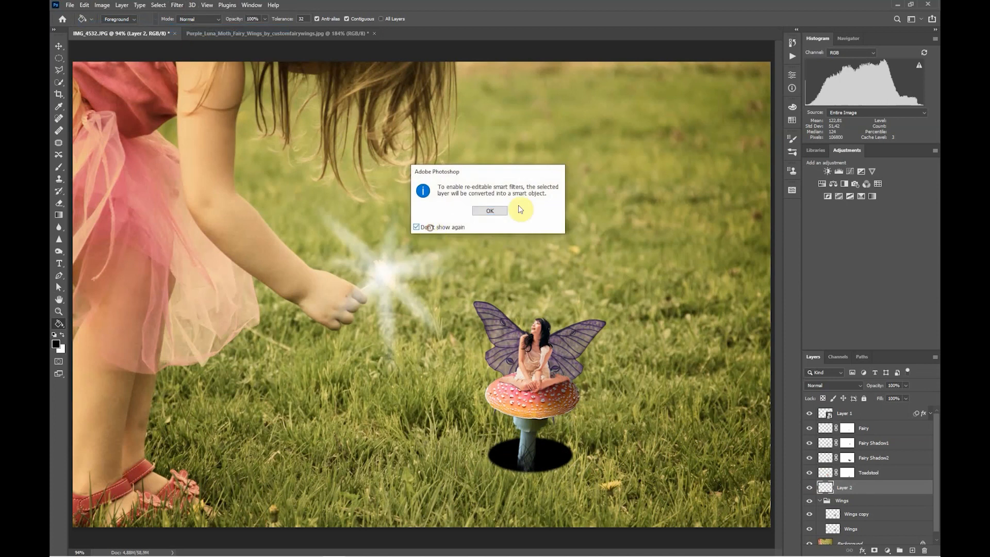
{"action": "left_click", "coordinate": [485, 211]}
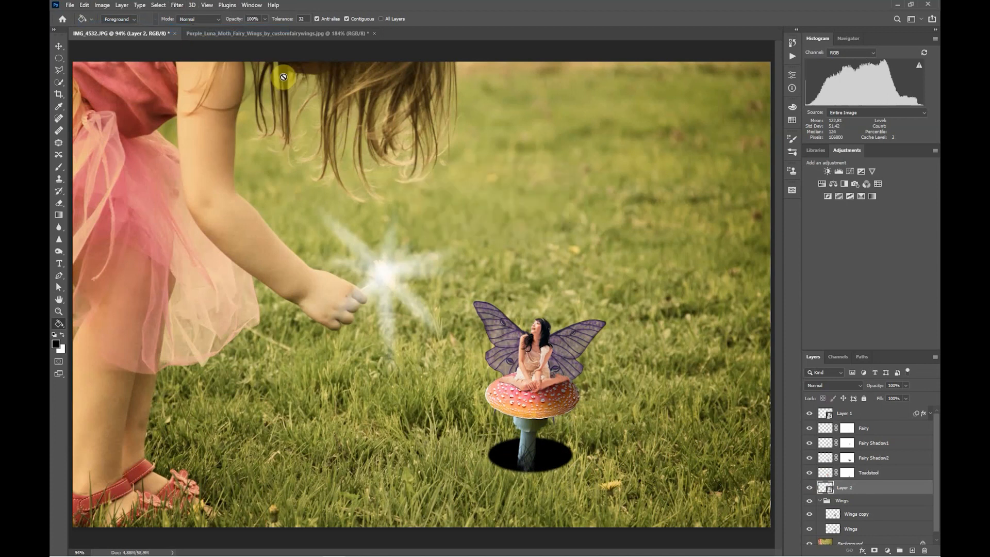
Step: Apply a Gaussian Blur with a radius of about 19.4 pixels to the black ellipse on Layer 2
{"action": "left_click", "coordinate": [176, 5]}
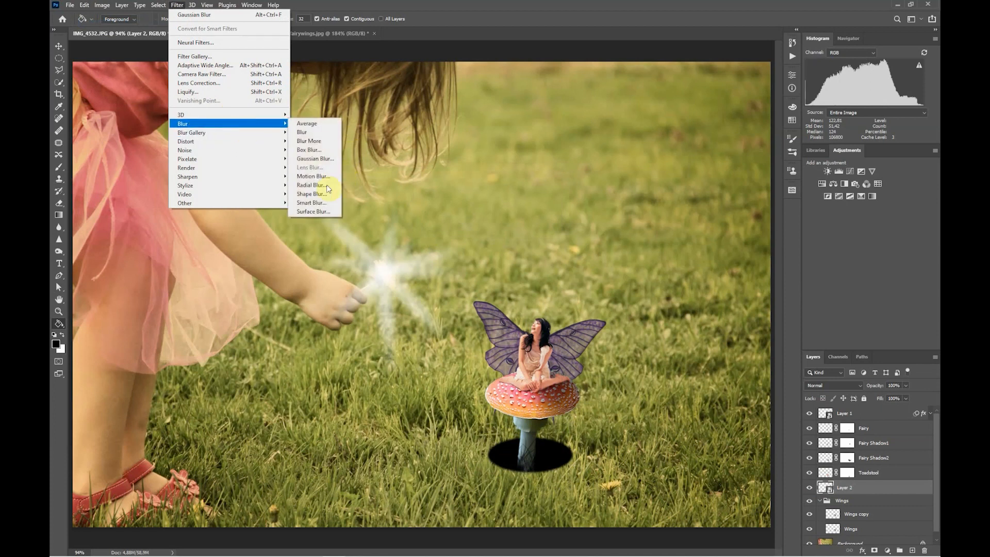
{"action": "left_click", "coordinate": [315, 158]}
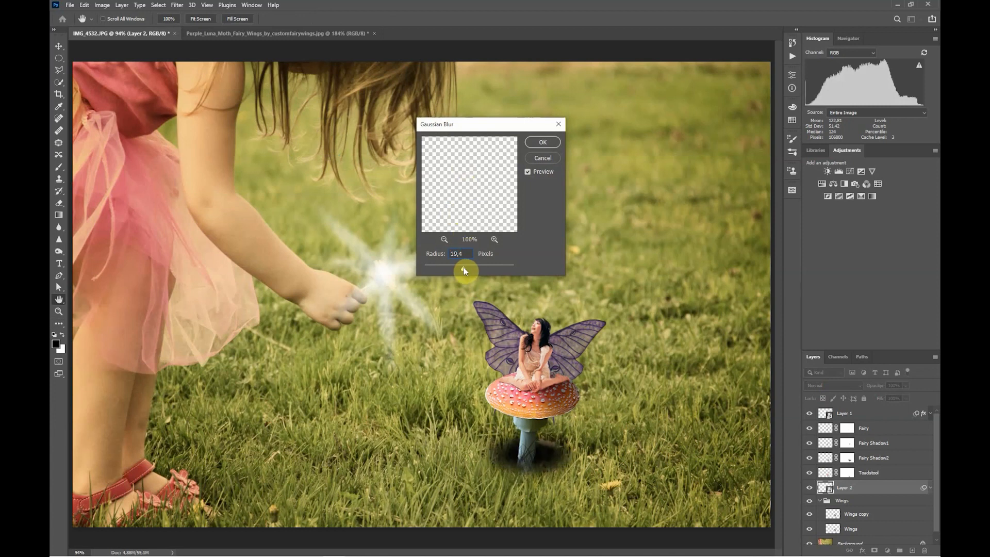
{"action": "left_click", "coordinate": [543, 142]}
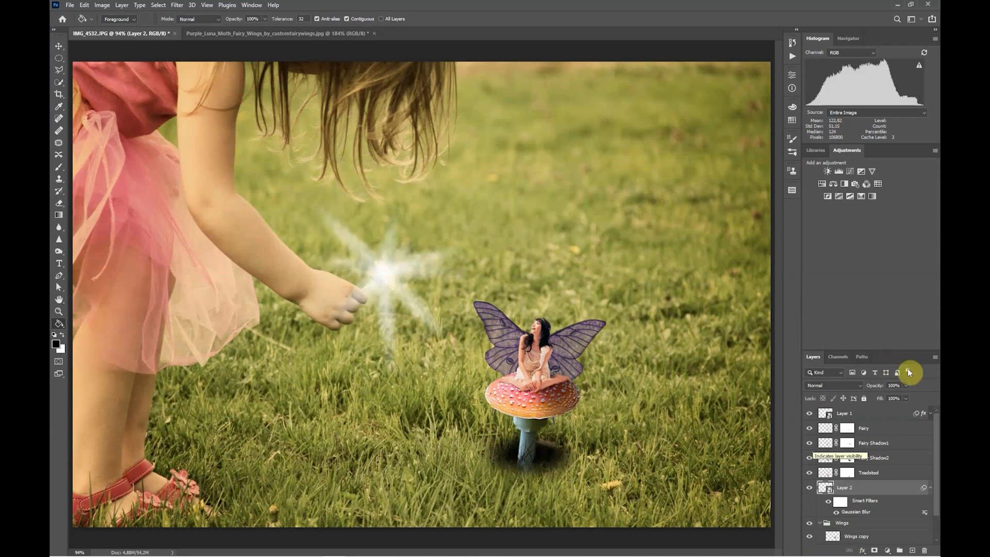
Step: Set Layer 2 to 83% opacity with the Multiply blend mode, comparing the result before and after the blending change
{"action": "left_click", "coordinate": [856, 387]}
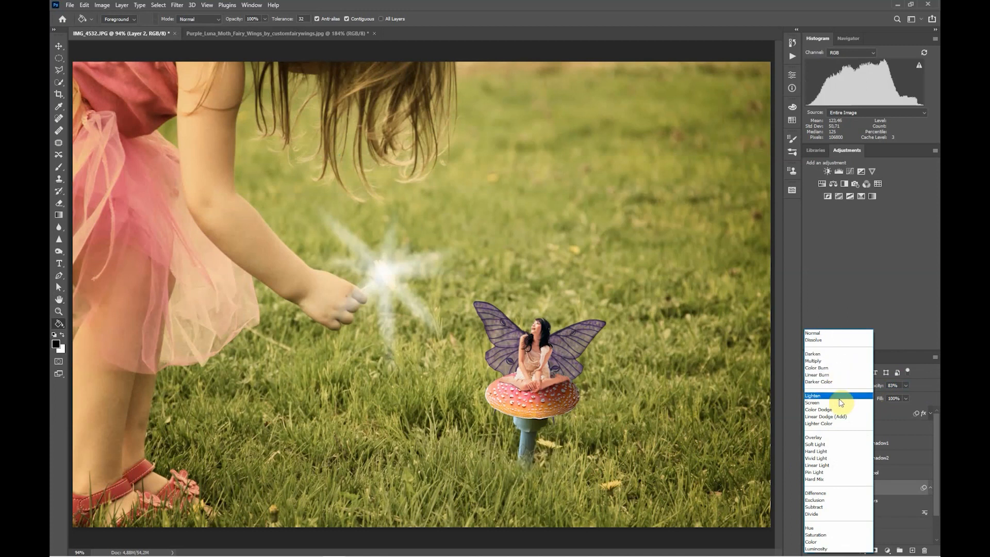
{"action": "left_click", "coordinate": [832, 361]}
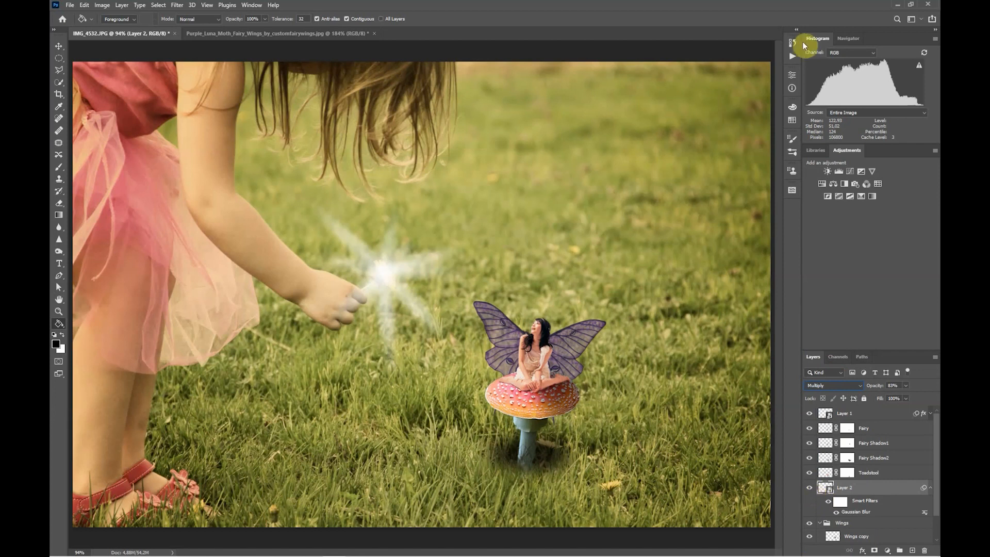
{"action": "left_click", "coordinate": [790, 49]}
{"action": "left_click", "coordinate": [707, 218]}
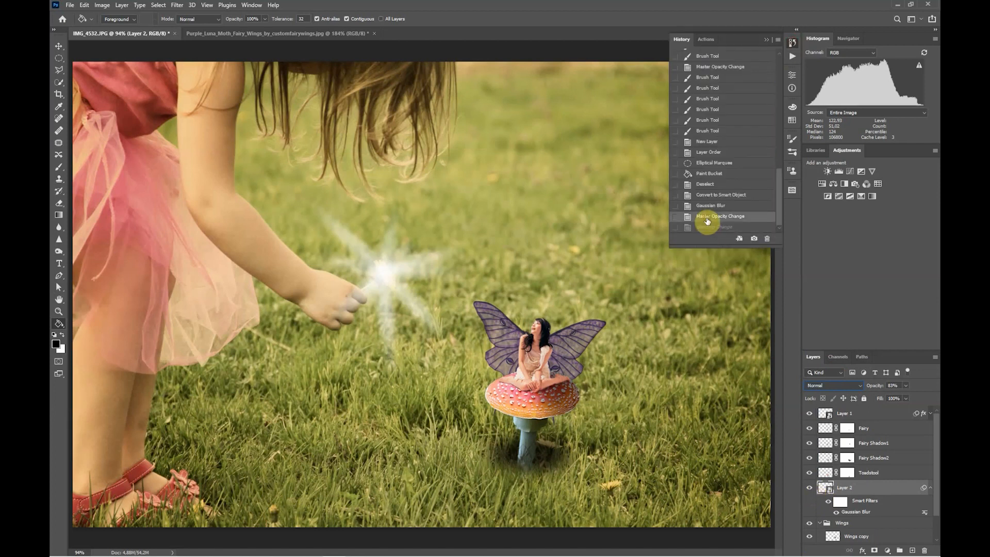
{"action": "left_click", "coordinate": [708, 229]}
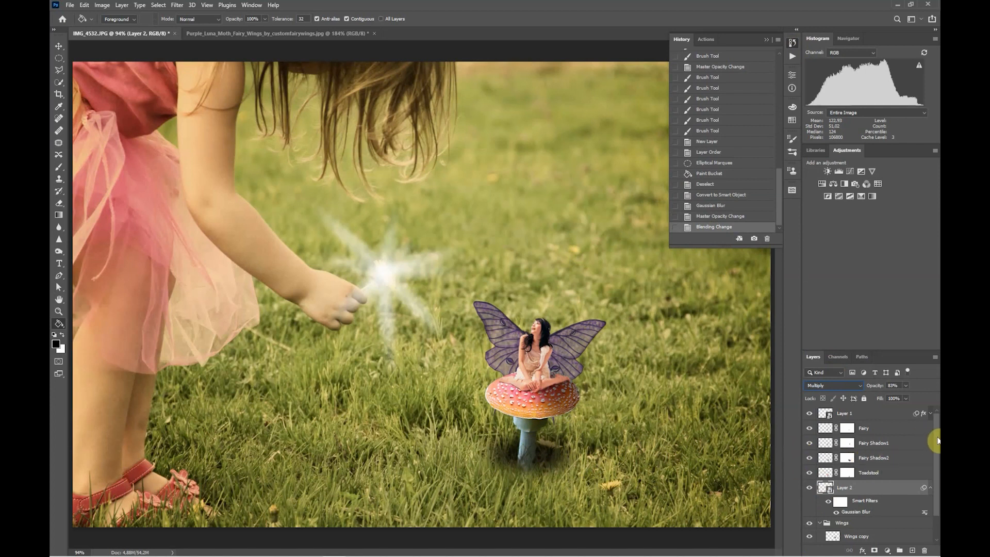
Step: Load the Toadstool layer mask as a selection and use it to add a layer mask to Layer 2
{"action": "mouse_move", "coordinate": [936, 438]}
{"action": "left_mouse_down"}
{"action": "mouse_move", "coordinate": [937, 469]}
{"action": "mouse_move", "coordinate": [938, 457]}
{"action": "left_mouse_up"}
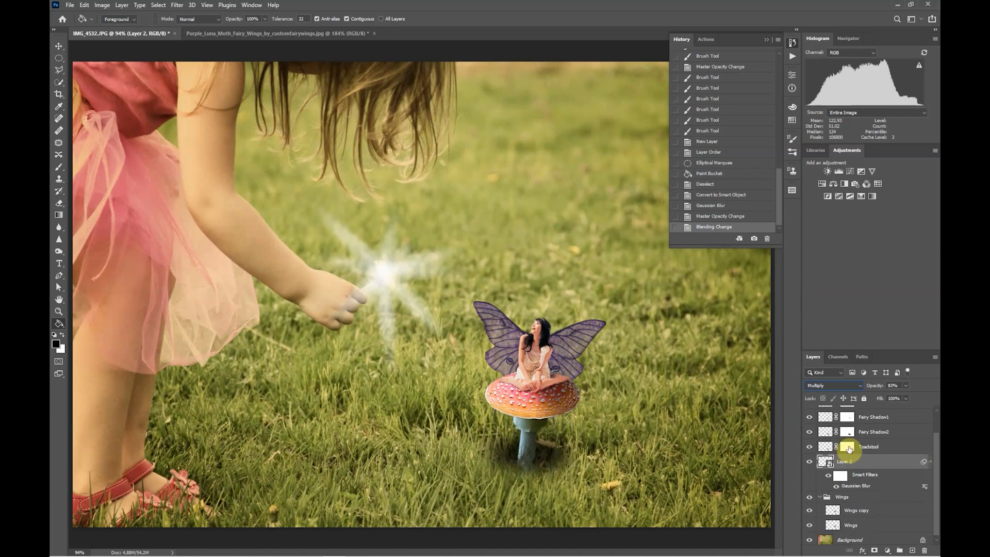
{"action": "left_click", "coordinate": [848, 448]}
{"action": "left_click", "coordinate": [848, 448], "text": "ctrl"}
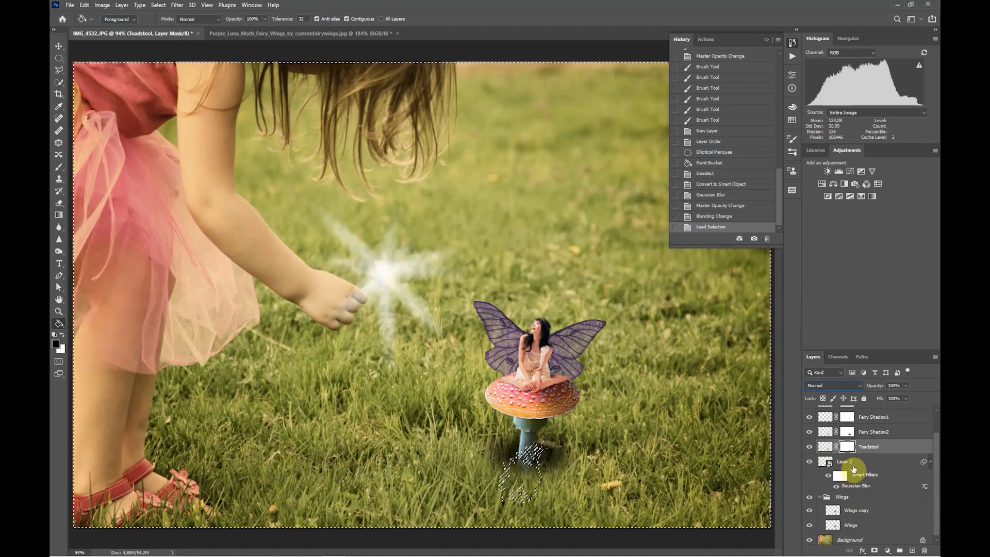
{"action": "left_click", "coordinate": [852, 463]}
{"action": "mouse_move", "coordinate": [882, 555]}
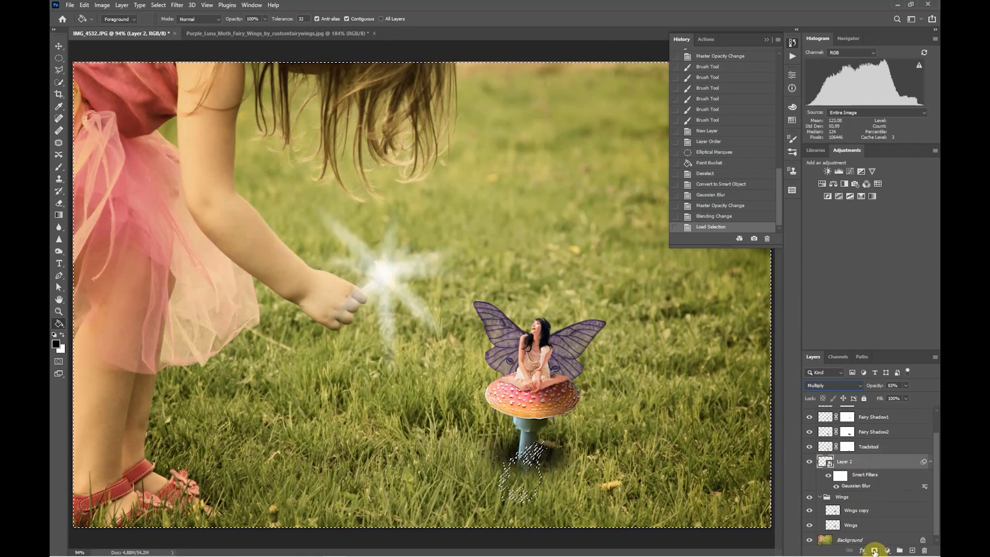
{"action": "left_click", "coordinate": [874, 550]}
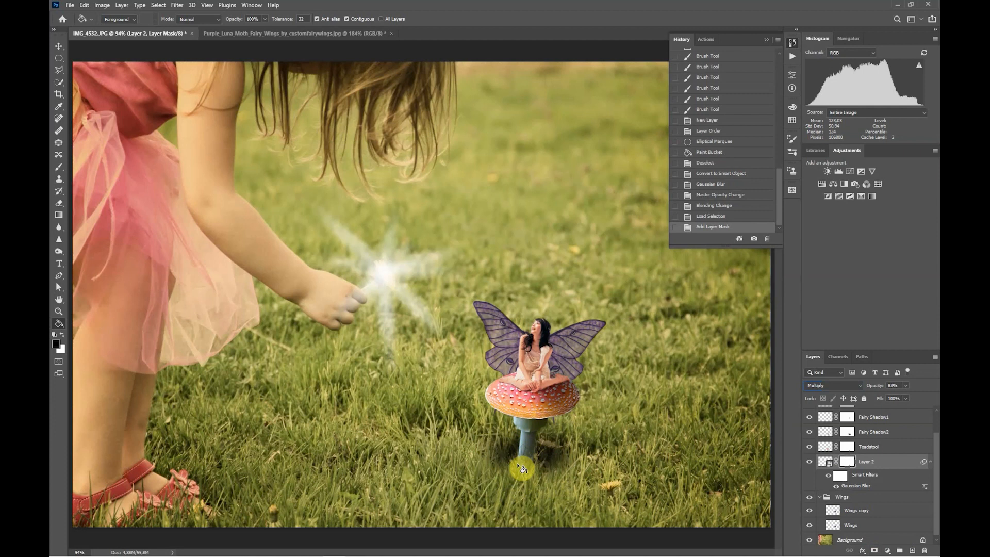
Step: Brush on Layer 2's mask at 20% opacity around the base of the toadstool stem, switching to white to restore the shadow there
{"action": "key", "text": "b"}
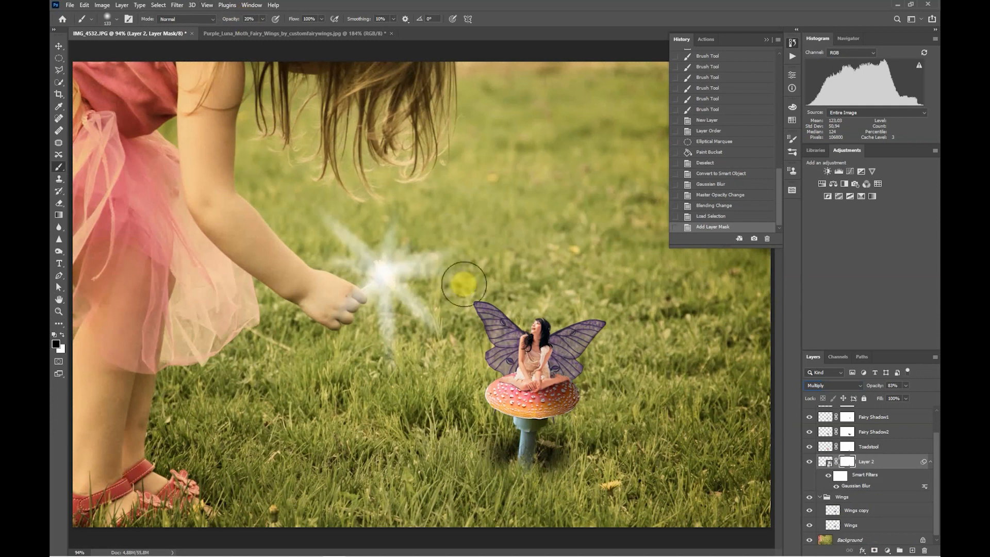
{"action": "left_click_drag", "start_coordinate": [526, 459], "coordinate": [525, 475]}
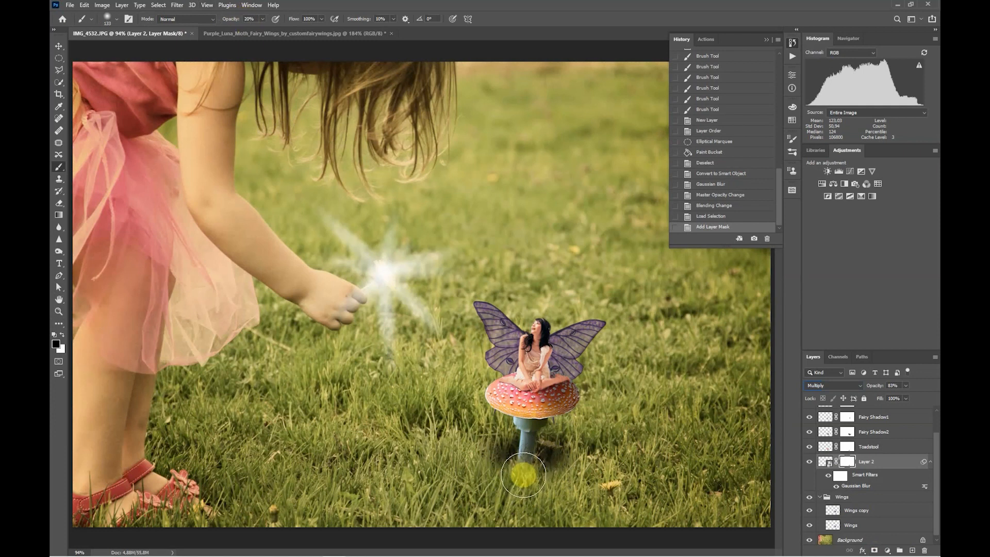
{"action": "left_click_drag", "start_coordinate": [525, 469], "coordinate": [526, 470]}
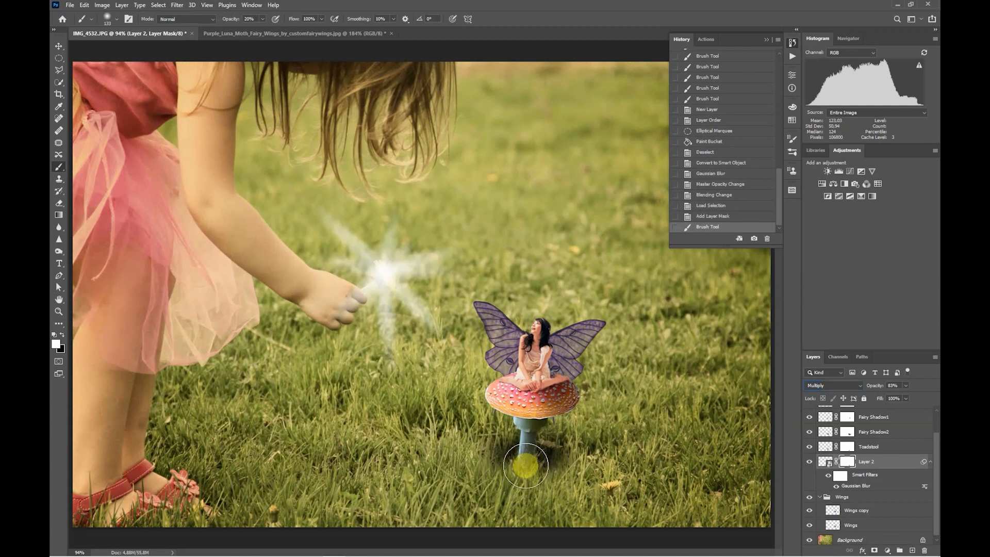
{"action": "left_click", "coordinate": [526, 466]}
{"action": "left_click", "coordinate": [525, 465]}
{"action": "left_click", "coordinate": [527, 466]}
{"action": "left_click", "coordinate": [527, 466]}
{"action": "left_click", "coordinate": [526, 466]}
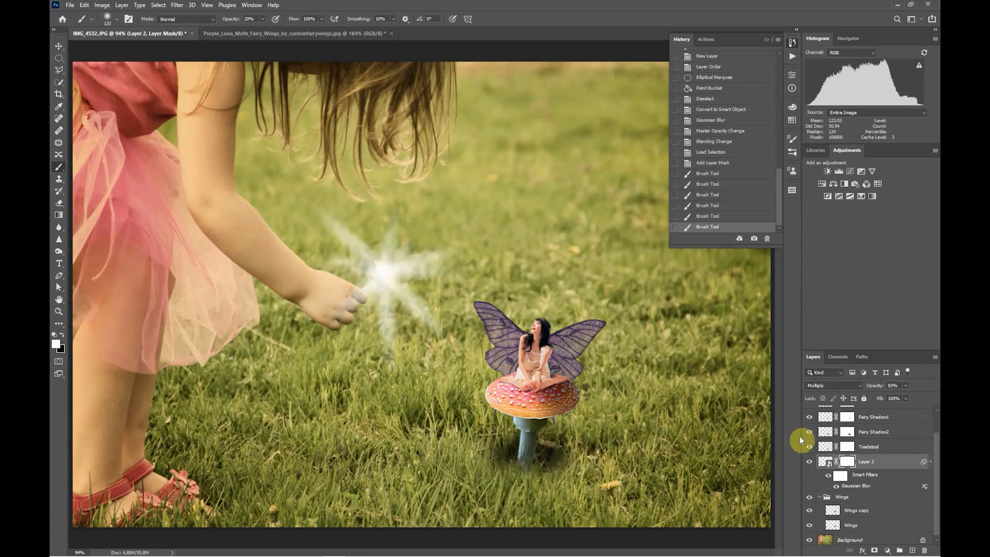
Step: Apply the Displace filter to Layer 2's shadow with horizontal and vertical scale 10, Stretch To Fit and Repeat Edge Pixels, using the displace PSD map
{"action": "left_click", "coordinate": [826, 461]}
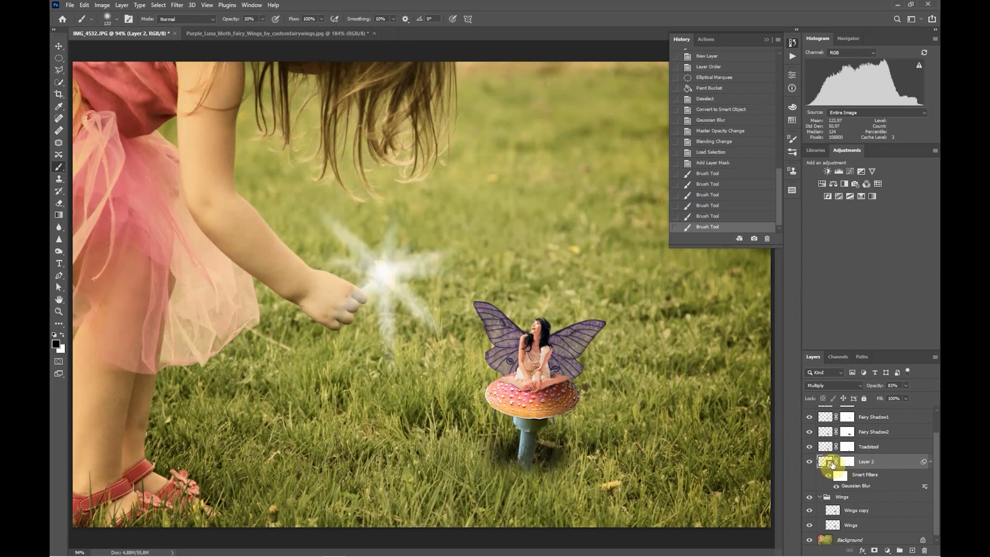
{"action": "left_click", "coordinate": [181, 9]}
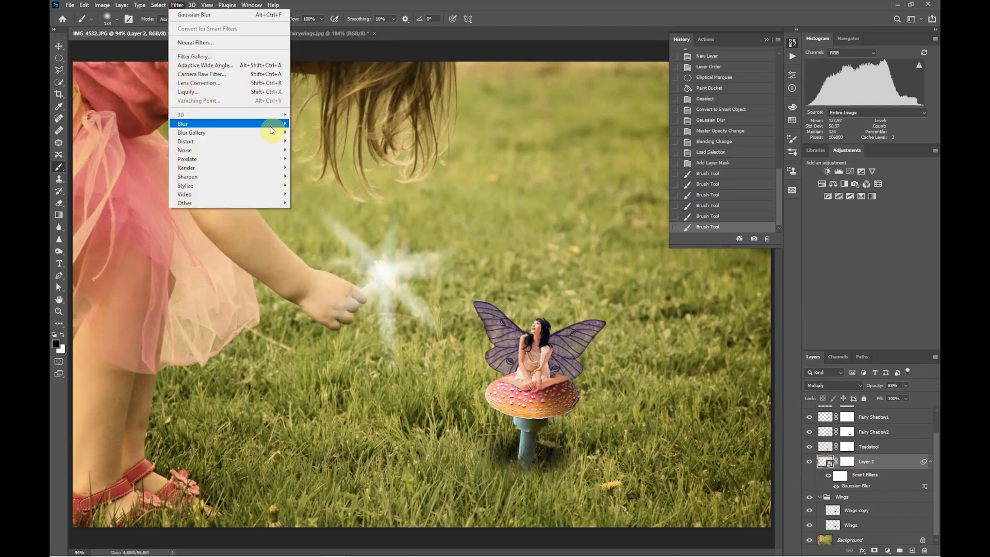
{"action": "mouse_move", "coordinate": [260, 142]}
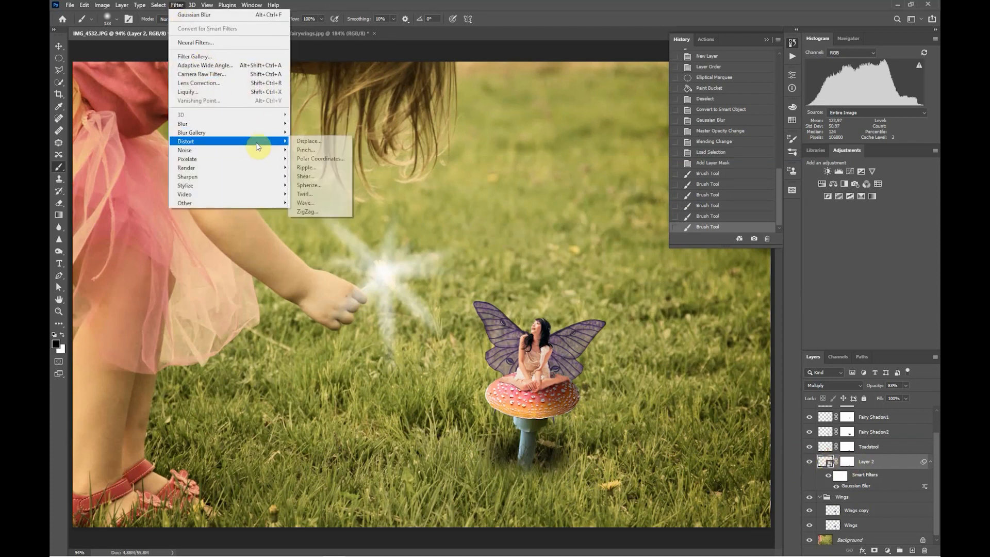
{"action": "left_click", "coordinate": [321, 144]}
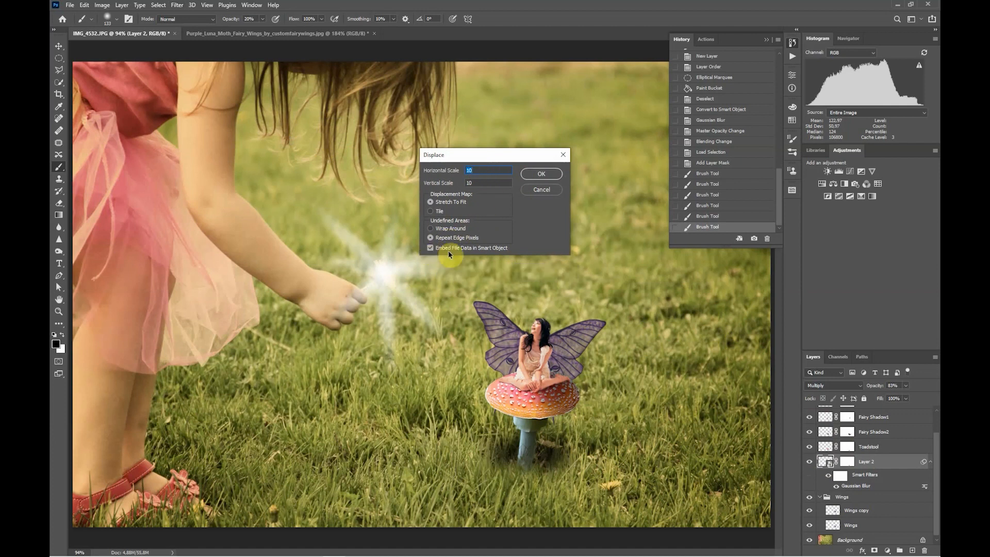
{"action": "left_click", "coordinate": [536, 175]}
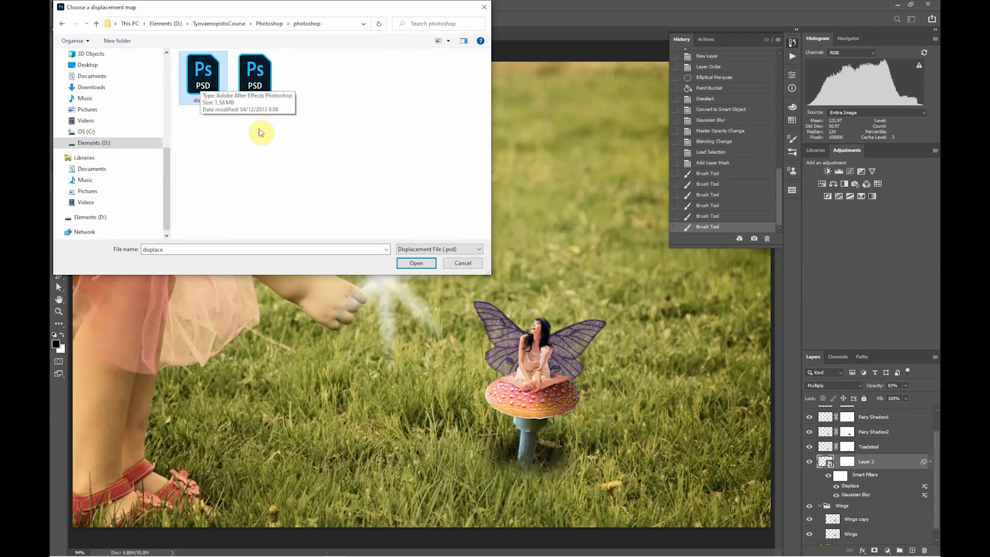
{"action": "left_click", "coordinate": [413, 264]}
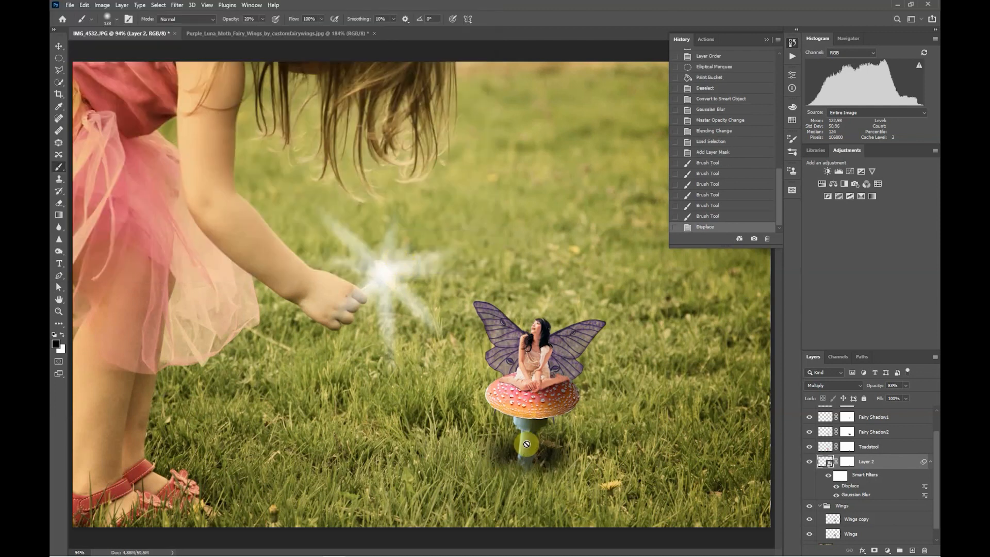
Step: Compare Layer 2's shadow with and without the Displace filter, leaving the filter enabled
{"action": "left_click", "coordinate": [838, 487]}
{"action": "left_click", "coordinate": [838, 488]}
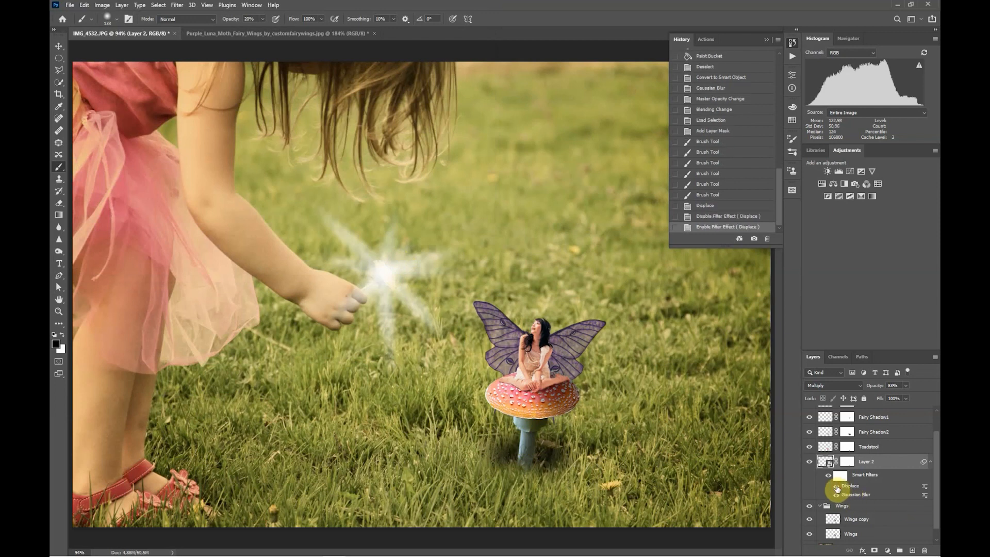
{"action": "left_click", "coordinate": [837, 488]}
{"action": "left_click", "coordinate": [837, 488]}
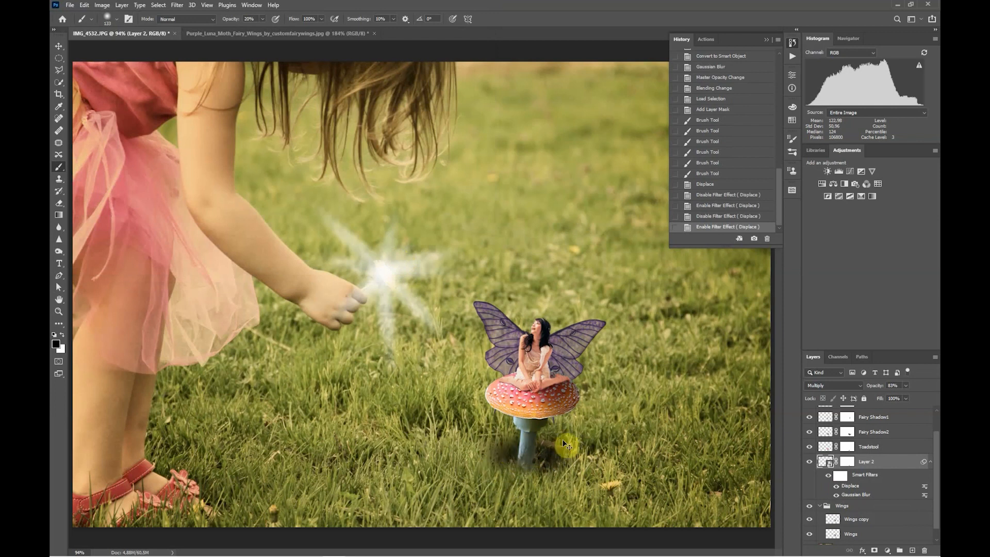
{"action": "left_click", "coordinate": [837, 487]}
{"action": "left_click", "coordinate": [837, 487]}
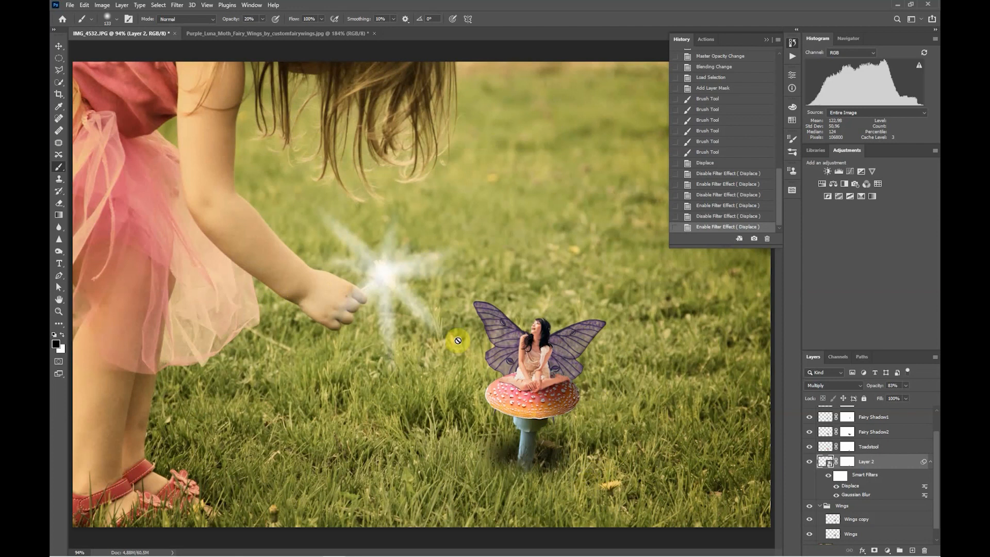
Step: Hide the history list and add a new empty layer above Layer 1
{"action": "left_click", "coordinate": [766, 40]}
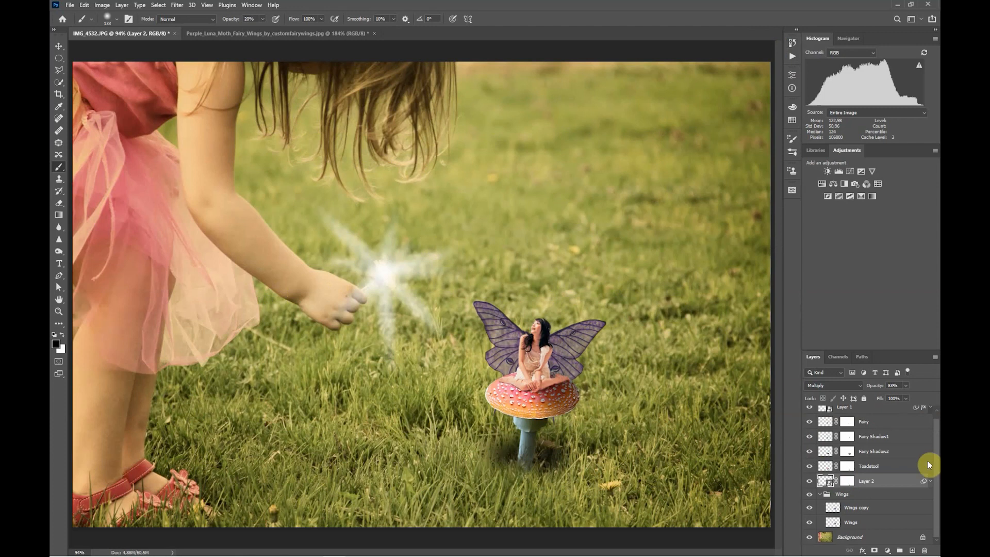
{"action": "scroll", "coordinate": [937, 451], "scroll_direction": "up", "scroll_amount": 1}
{"action": "left_click", "coordinate": [860, 417]}
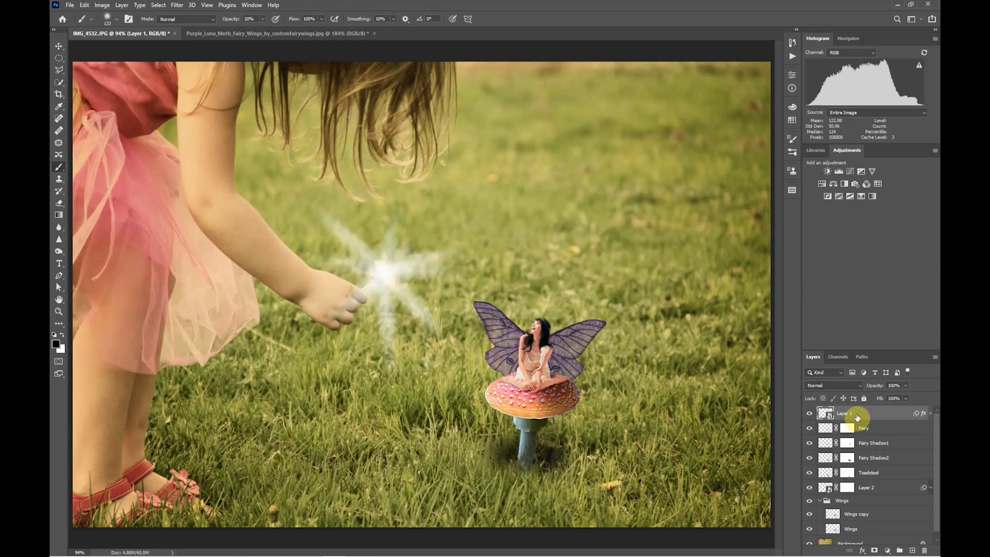
{"action": "left_click", "coordinate": [912, 551]}
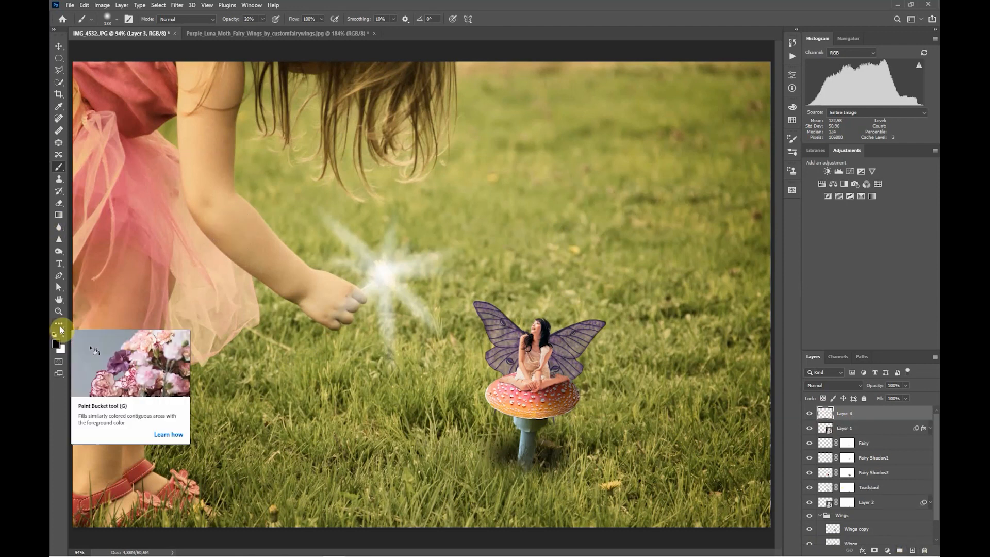
Step: Fill Layer 3 with 50% Gray in Normal mode at 100% opacity
{"action": "left_click", "coordinate": [85, 5]}
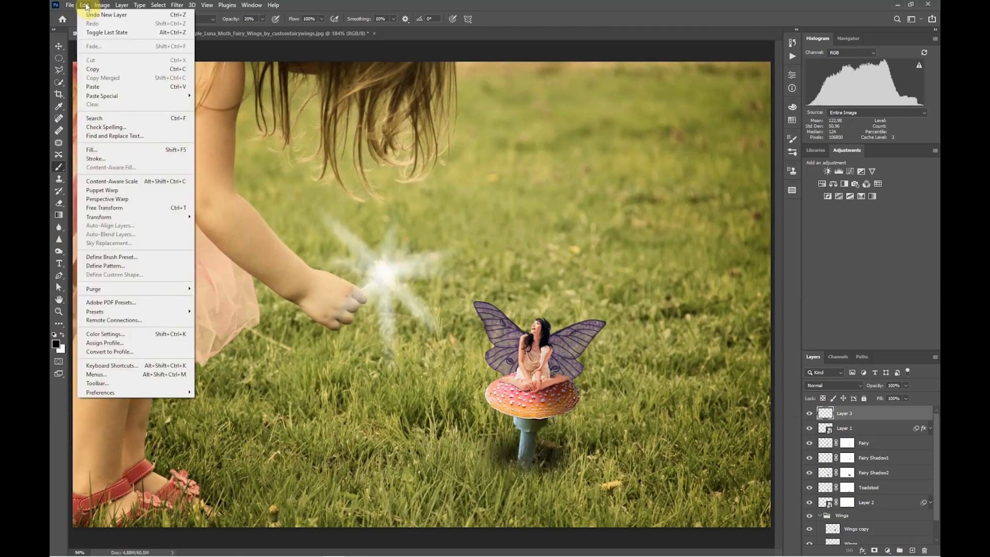
{"action": "left_click", "coordinate": [105, 154]}
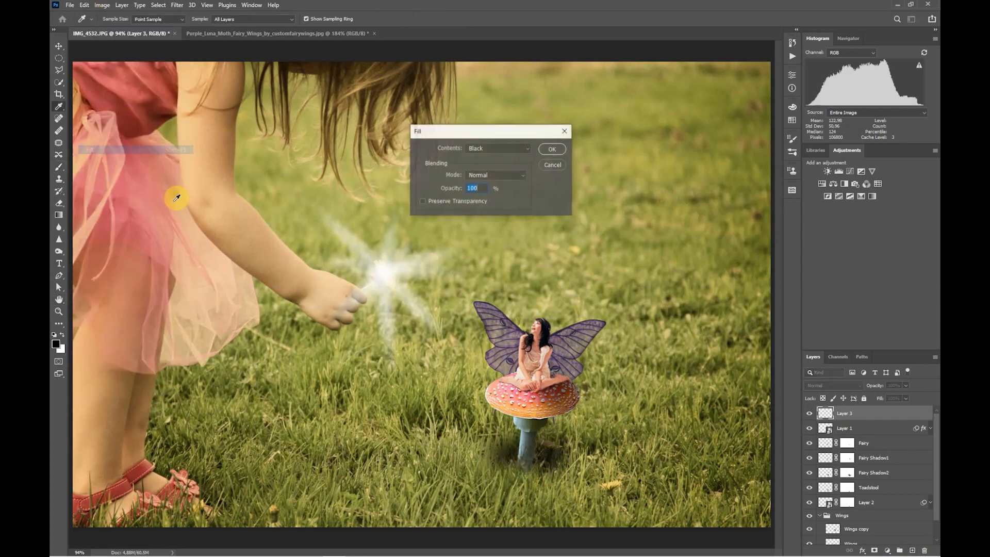
{"action": "left_click", "coordinate": [493, 145]}
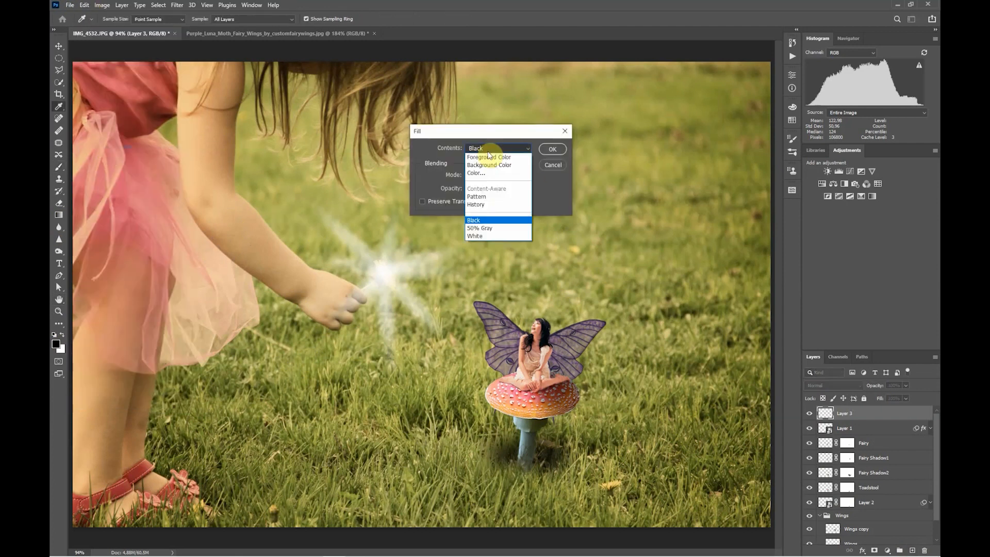
{"action": "left_click", "coordinate": [482, 232]}
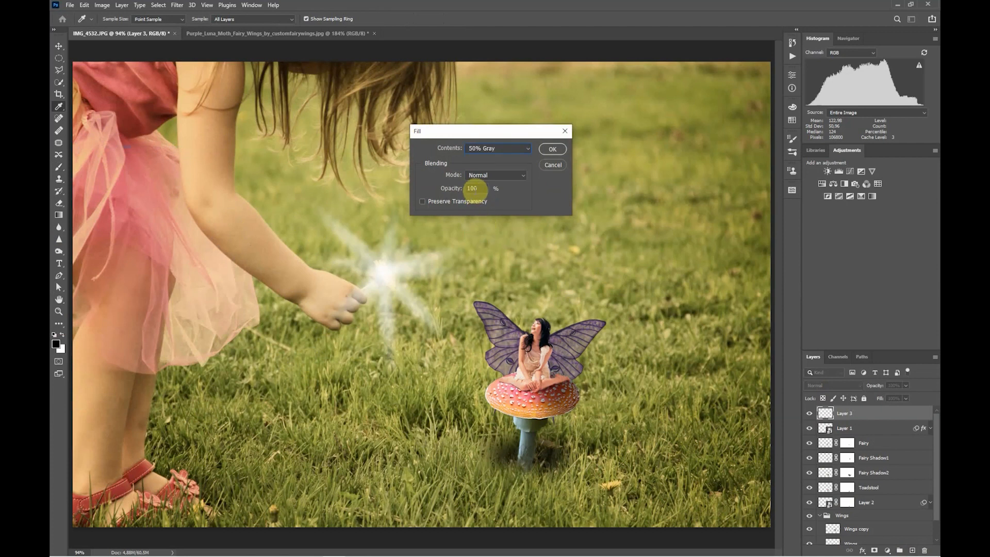
{"action": "left_click", "coordinate": [550, 149]}
{"action": "key", "text": "b"}
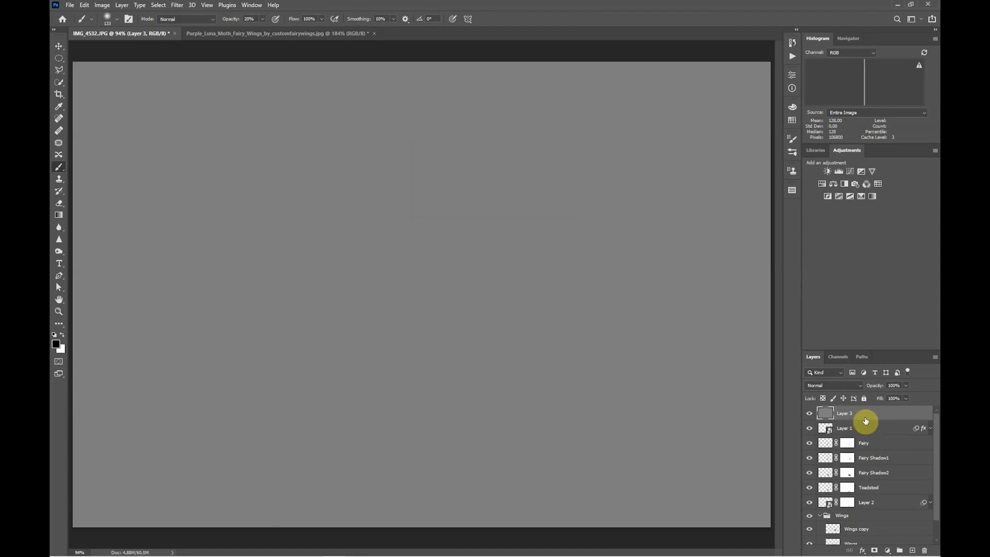
Step: Convert Layer 3 for smart filters and add 8% monochromatic noise with Gaussian distribution
{"action": "left_click", "coordinate": [188, 11]}
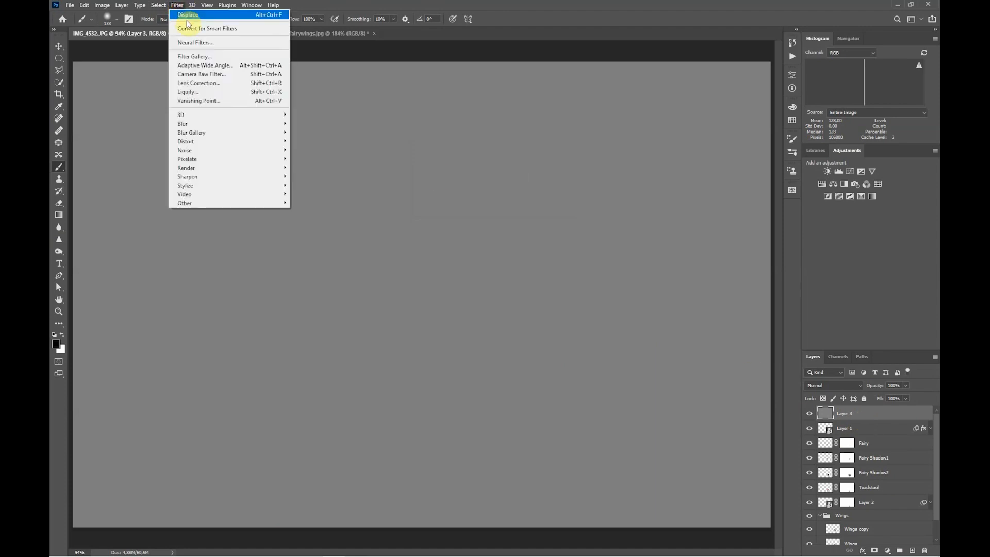
{"action": "left_click", "coordinate": [190, 29]}
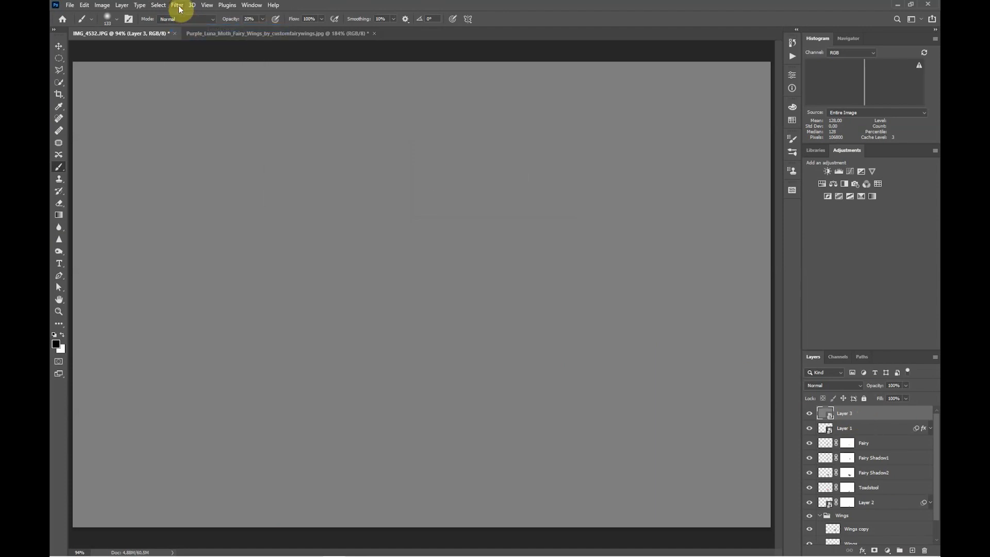
{"action": "left_click", "coordinate": [178, 6]}
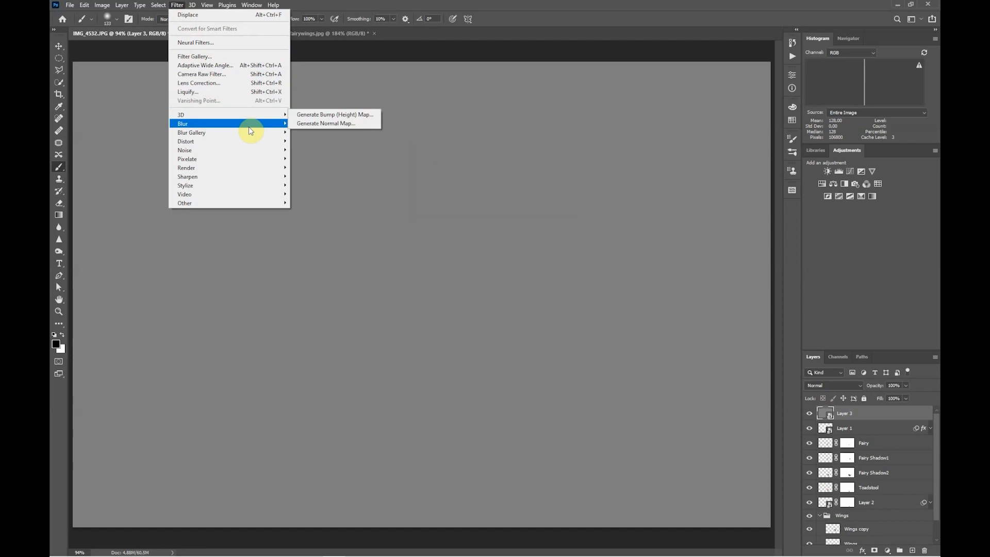
{"action": "mouse_move", "coordinate": [246, 150]}
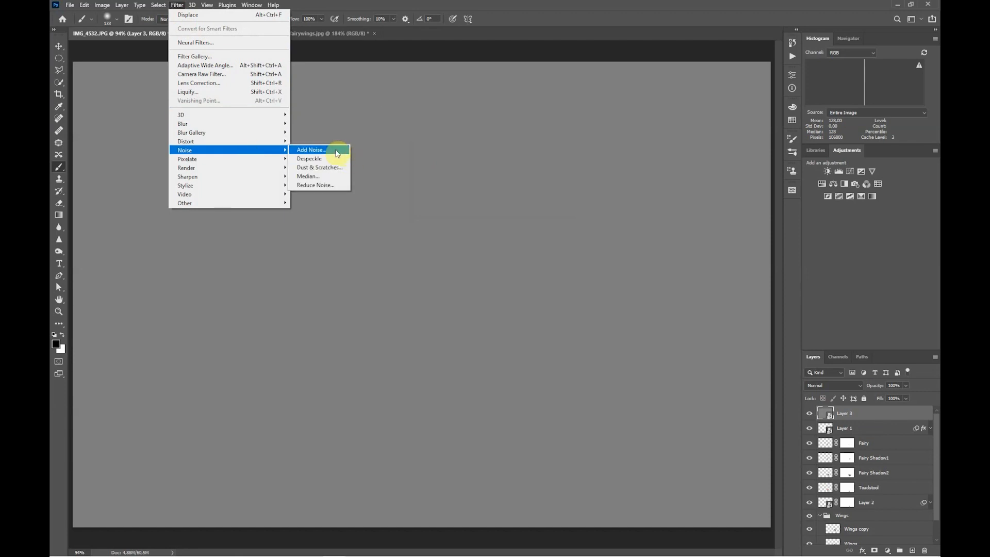
{"action": "left_click", "coordinate": [334, 153]}
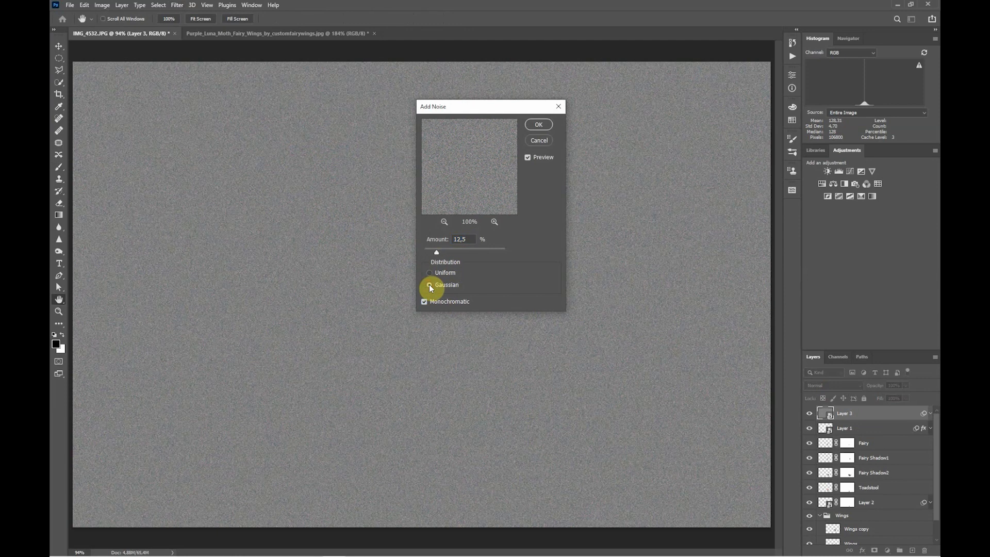
{"action": "left_click", "coordinate": [431, 286]}
{"action": "left_click", "coordinate": [429, 273]}
{"action": "left_click", "coordinate": [428, 284]}
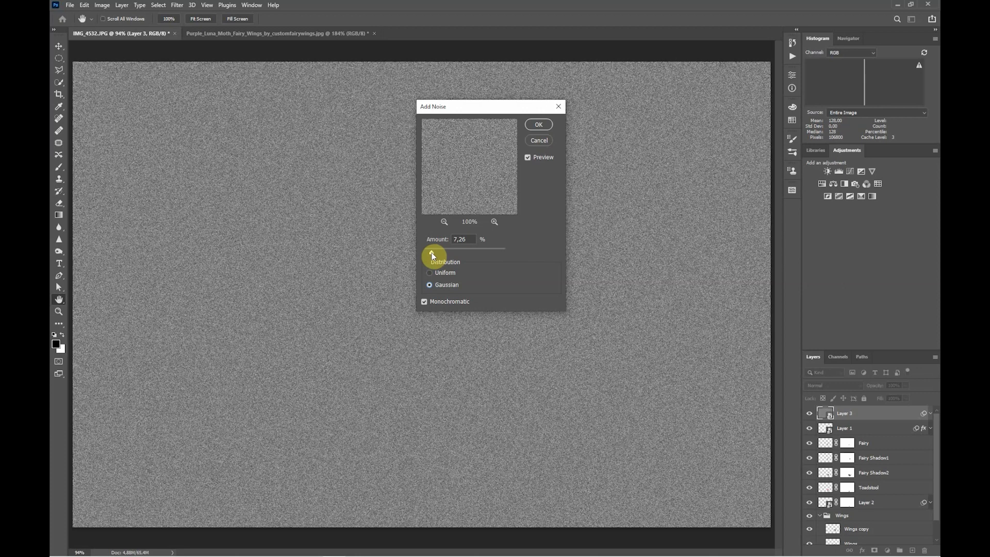
{"action": "left_click", "coordinate": [467, 241]}
{"action": "type", "text": "8"}
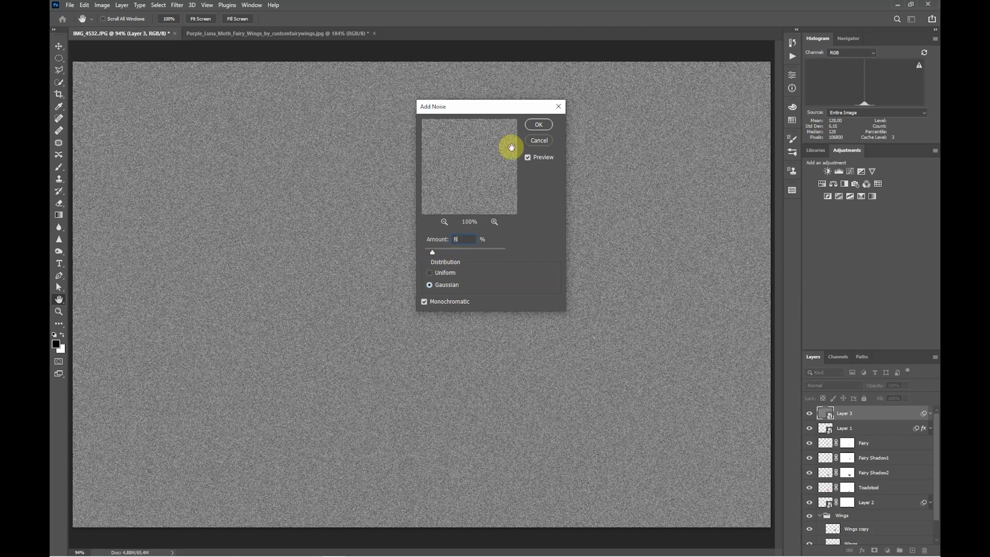
{"action": "left_click", "coordinate": [536, 126]}
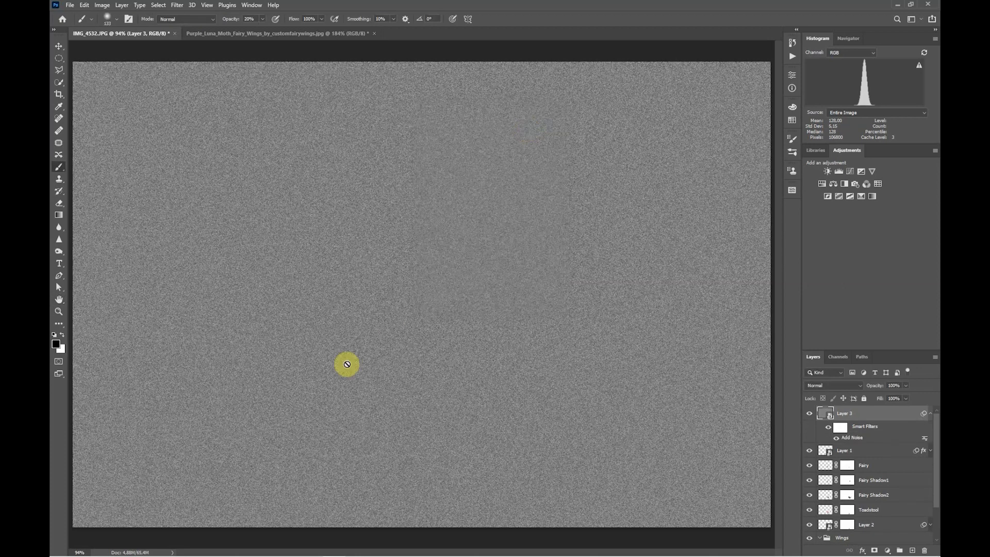
Step: Set the blend mode of the noise layer, Layer 3, to Overlay
{"action": "key", "text": "b"}
{"action": "left_click", "coordinate": [852, 385]}
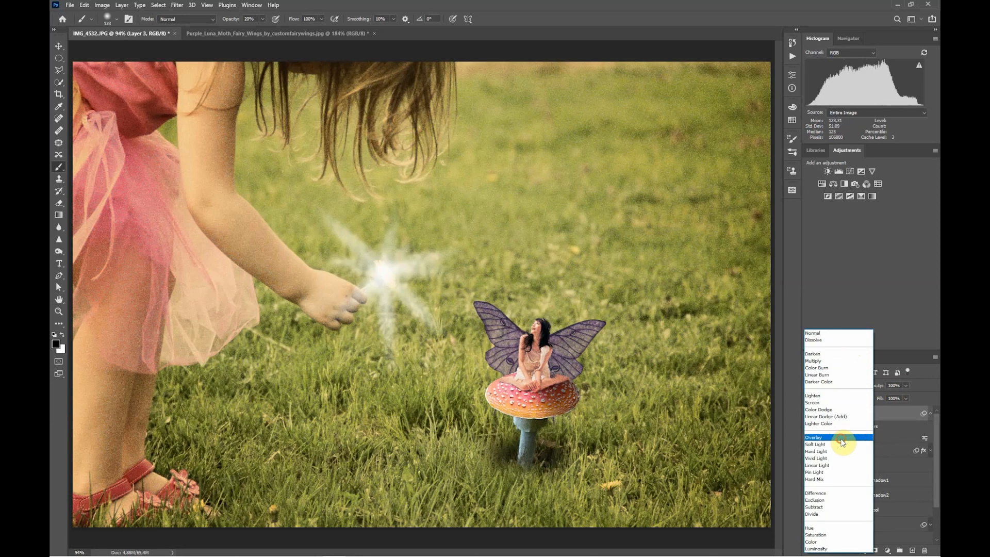
{"action": "left_click", "coordinate": [841, 438]}
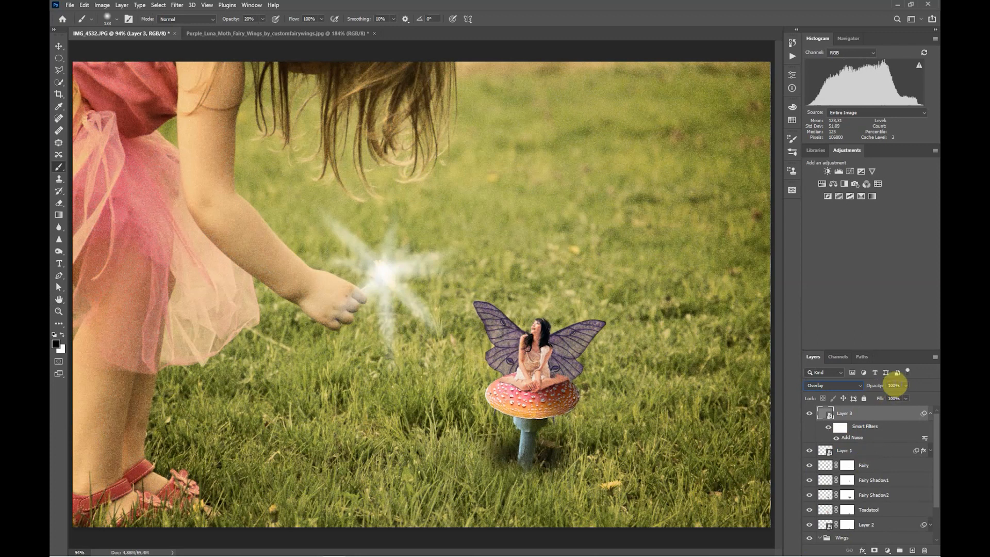
Step: Set the opacity of the noise layer, Layer 3, to 70% and compare the image with and without it
{"action": "left_click", "coordinate": [894, 385]}
{"action": "type", "text": "70"}
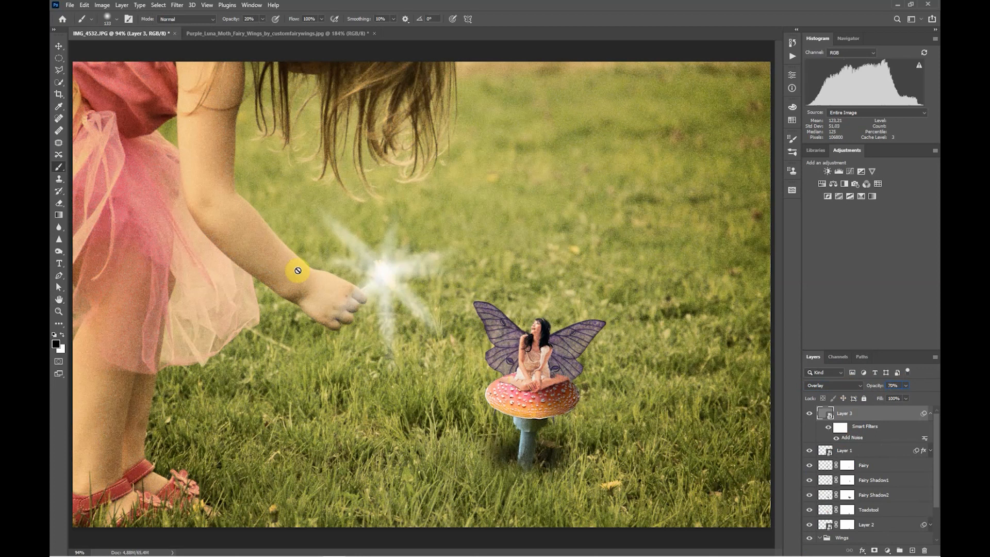
{"action": "left_click", "coordinate": [809, 415]}
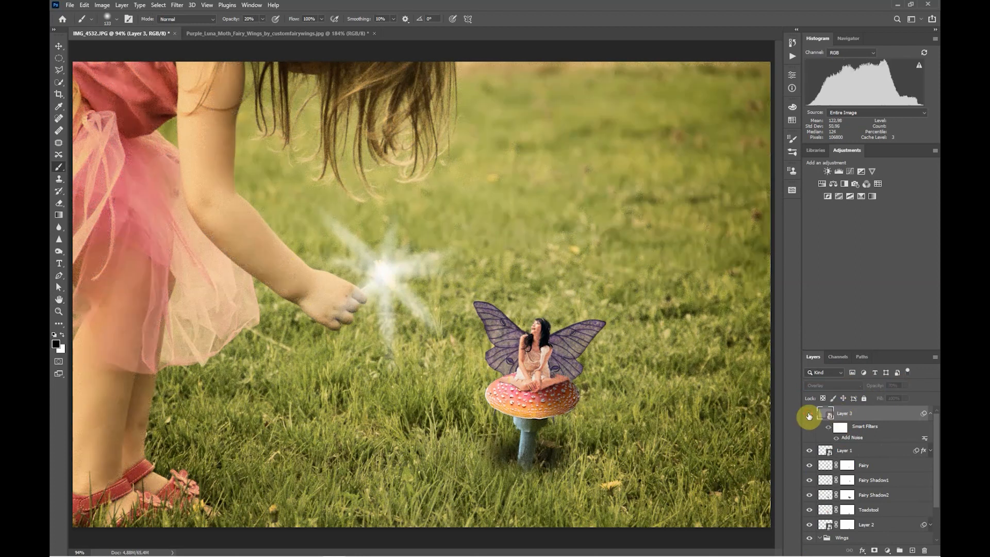
{"action": "left_click", "coordinate": [809, 415]}
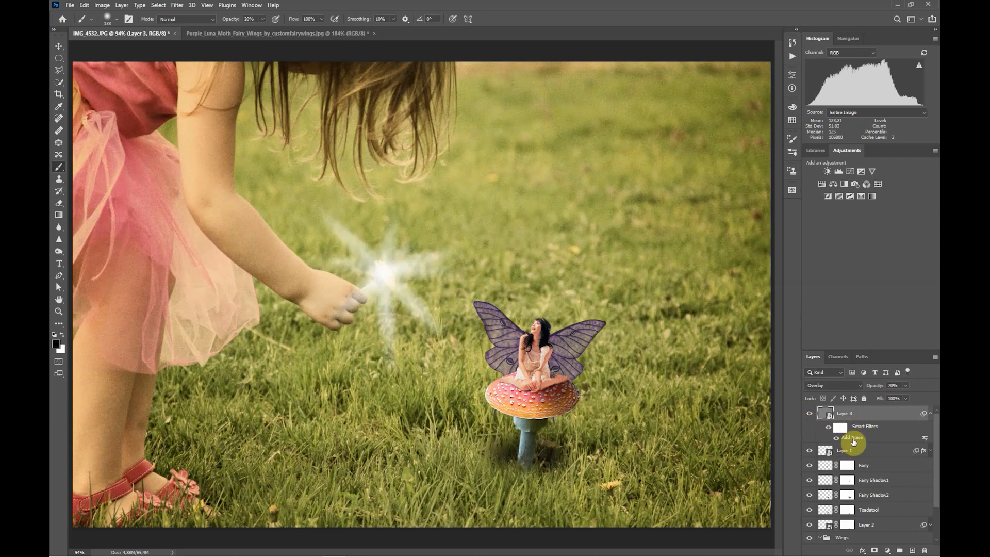
Step: Reopen the Add Noise smart filter on Layer 3 to review its settings and accept them as they are
{"action": "double_click", "coordinate": [852, 438]}
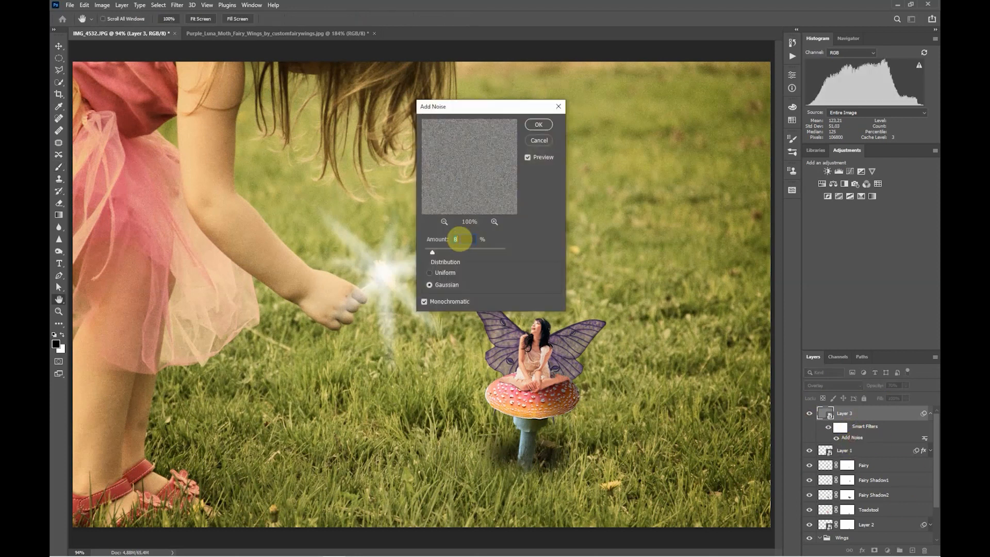
{"action": "left_click", "coordinate": [539, 125]}
{"action": "key", "text": "b"}
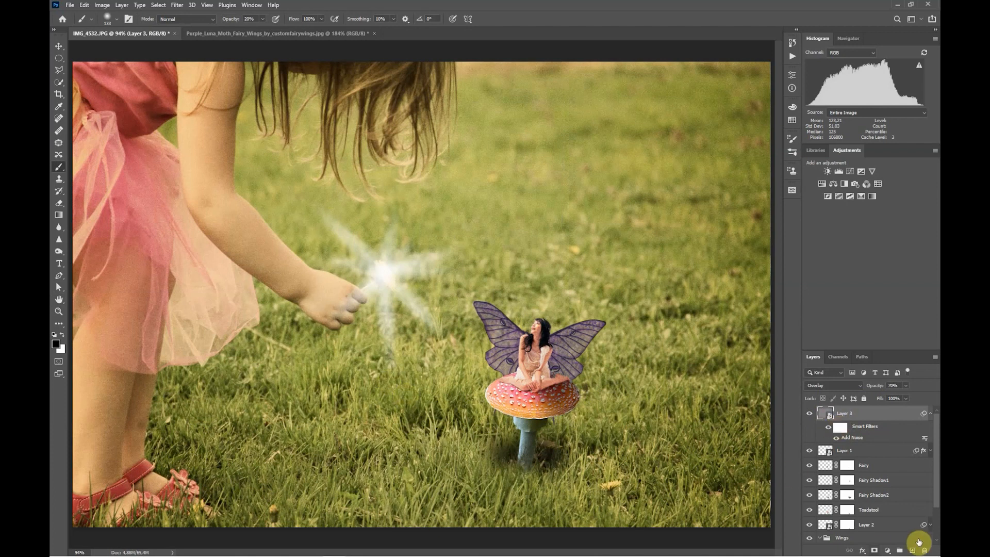
Step: Add a Photo Filter adjustment layer above Layer 3 using Cooling Filter (80) at 25% density
{"action": "left_click", "coordinate": [888, 552]}
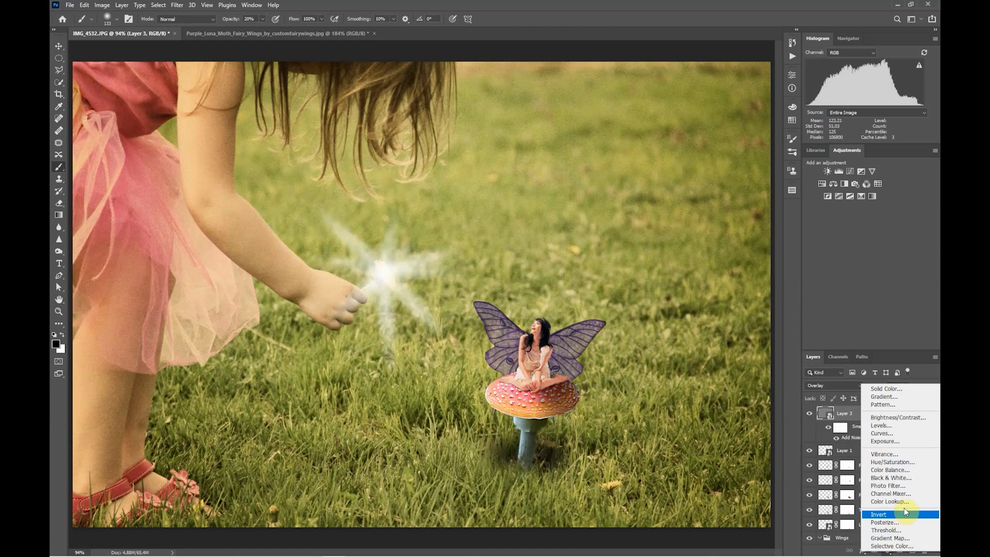
{"action": "left_click", "coordinate": [891, 485]}
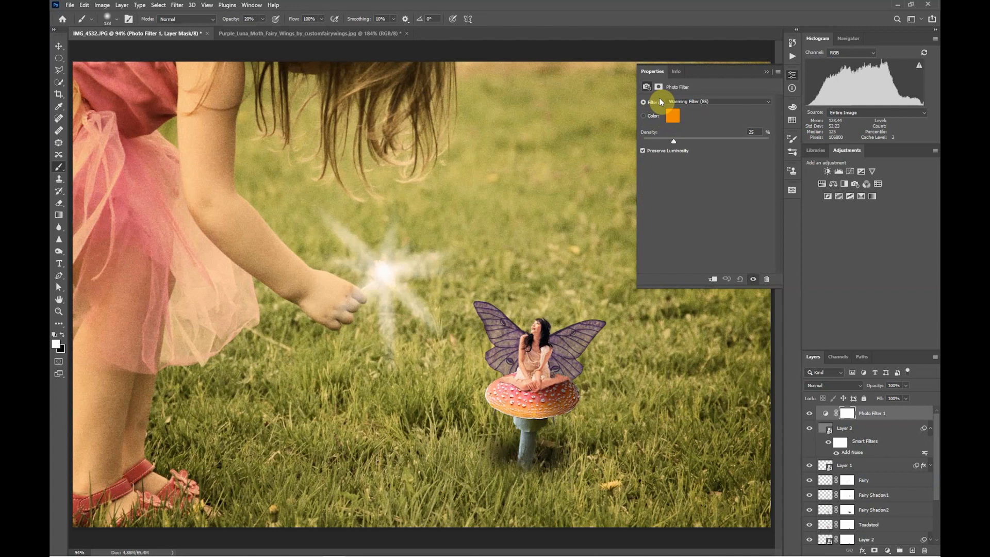
{"action": "left_click", "coordinate": [714, 102]}
{"action": "left_click", "coordinate": [707, 132]}
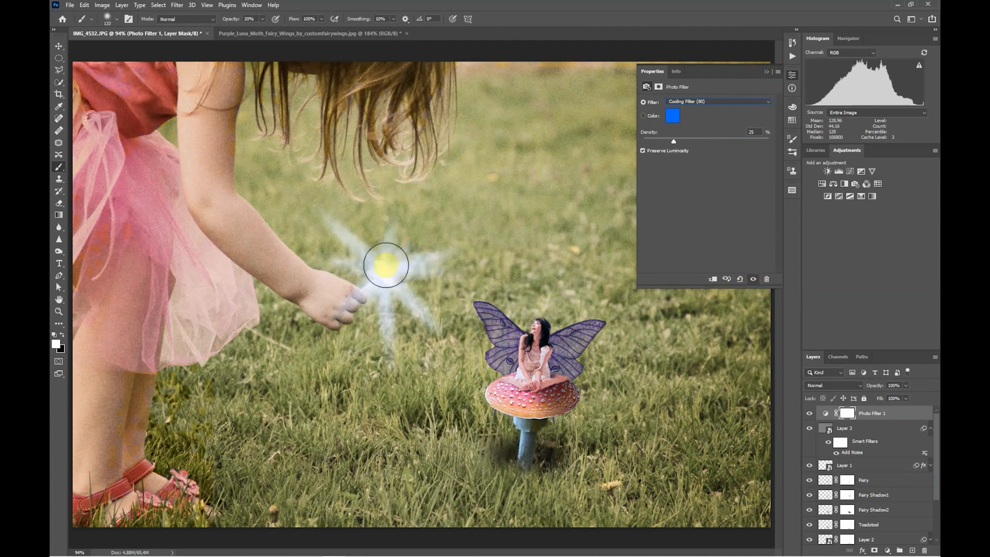
{"action": "left_click", "coordinate": [766, 71]}
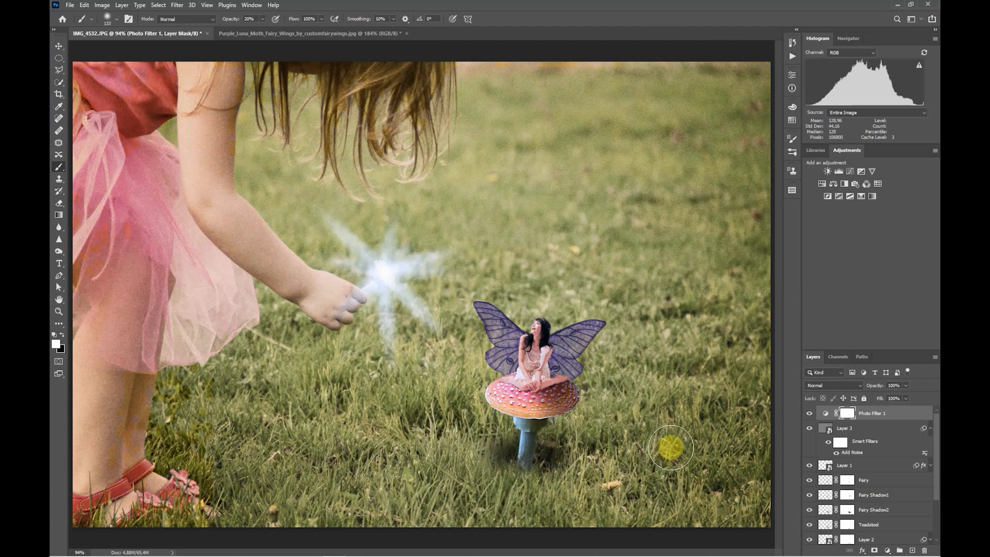
Step: Add a Levels adjustment layer above Photo Filter 1, raising the black input level to 35 and slightly brightening the midtones
{"action": "left_click", "coordinate": [887, 552]}
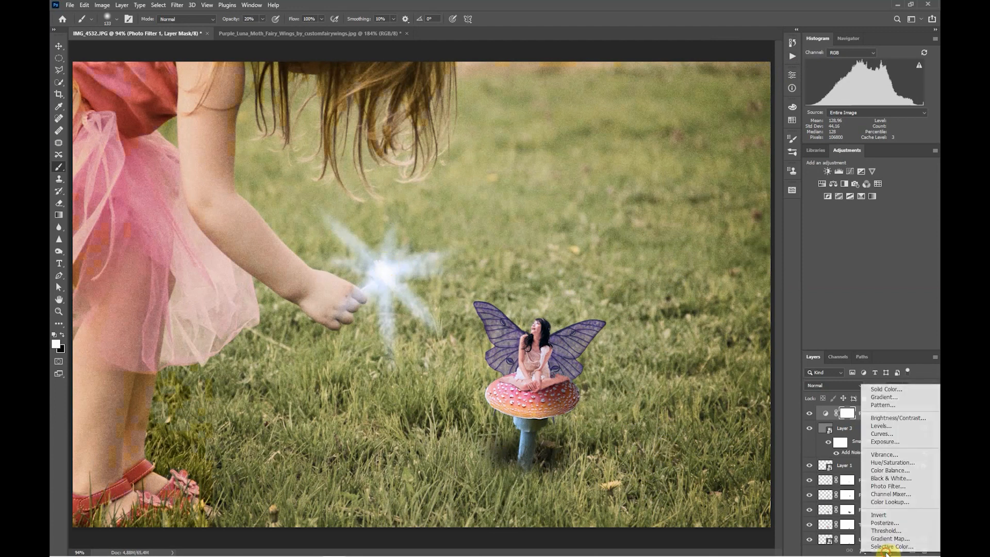
{"action": "left_click", "coordinate": [883, 426]}
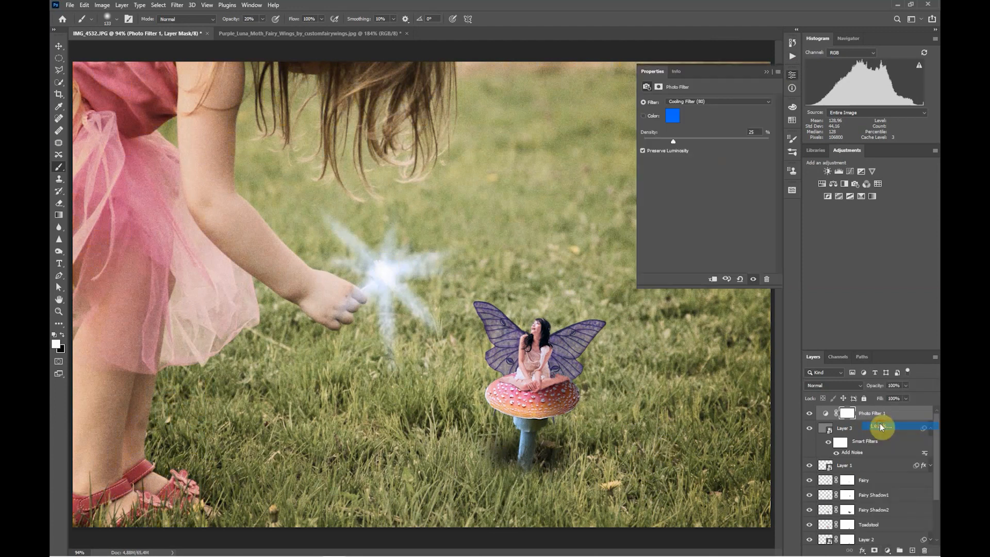
{"action": "left_click_drag", "start_coordinate": [657, 172], "coordinate": [718, 169]}
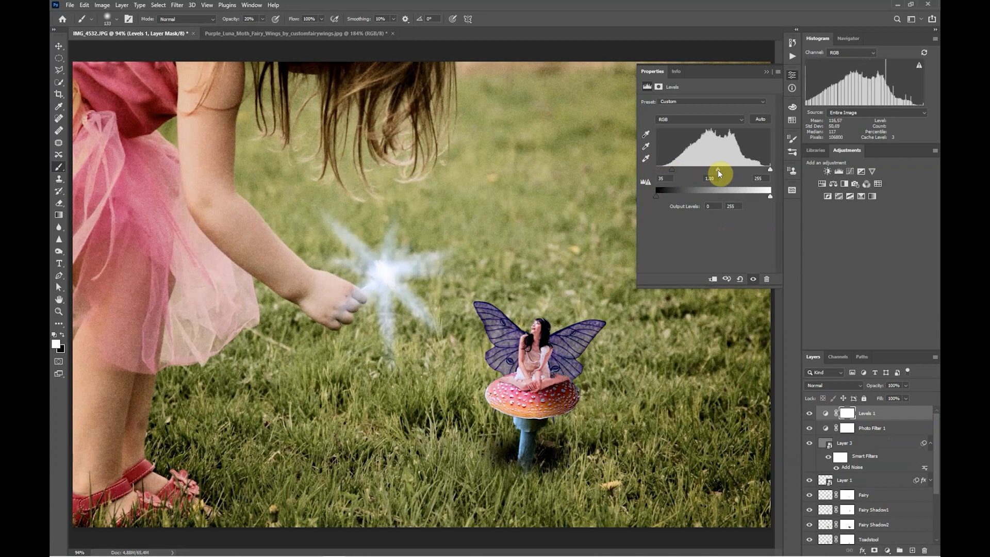
{"action": "left_click", "coordinate": [766, 72]}
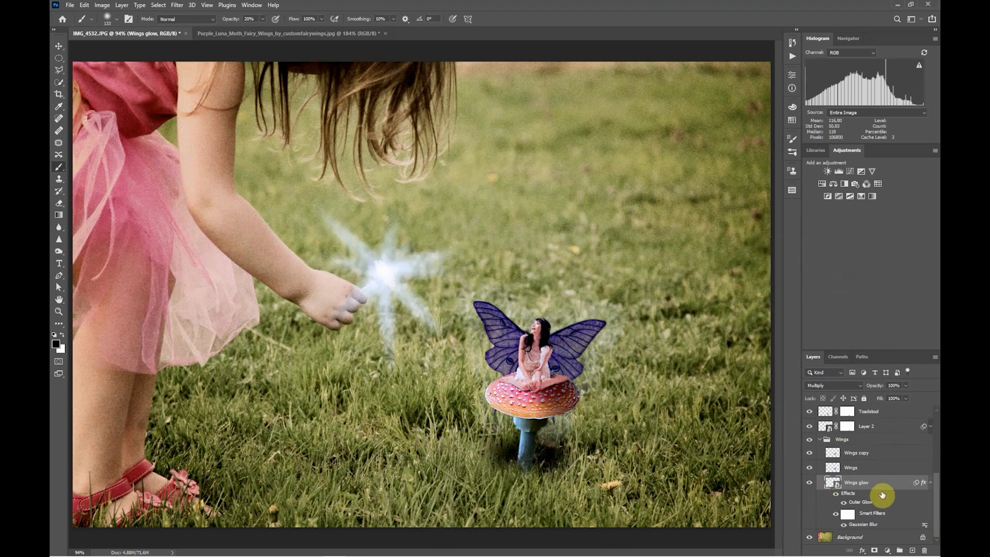
Step: Collapse the effects and smart filter list of the Wings glow layer
{"action": "left_click", "coordinate": [931, 484]}
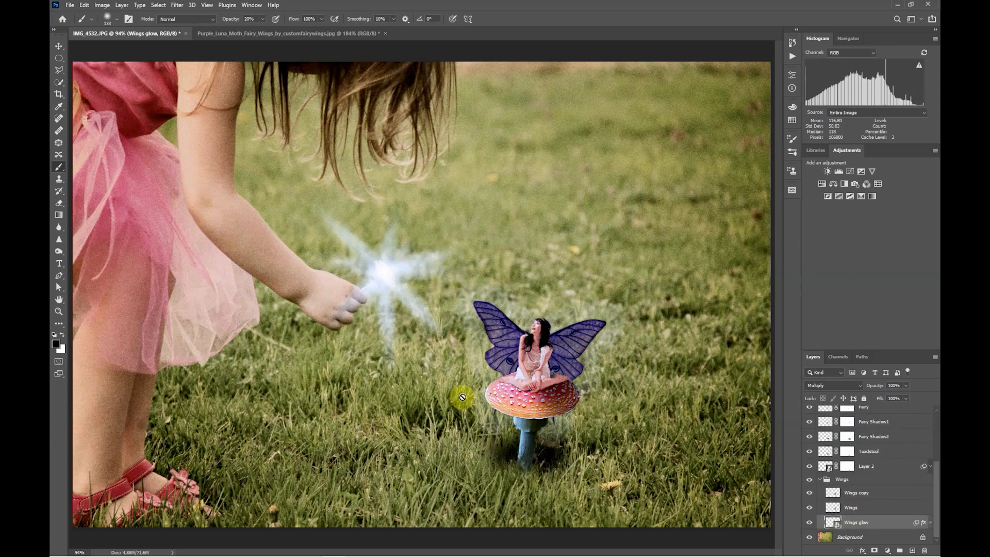